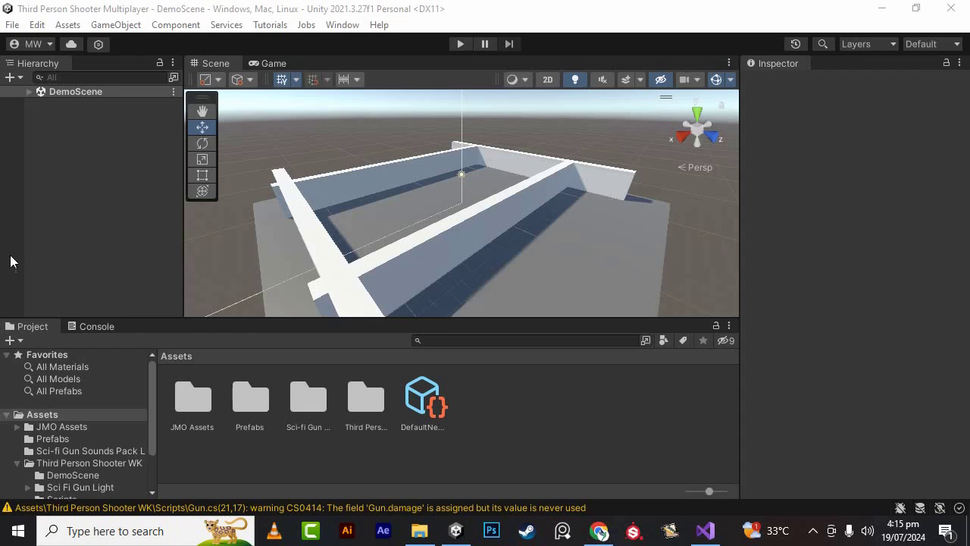
- Drag the Player prefab from Assets/Prefabs into DemoScene at 0, 0, 0 and frame it in view
left_click(28, 92)
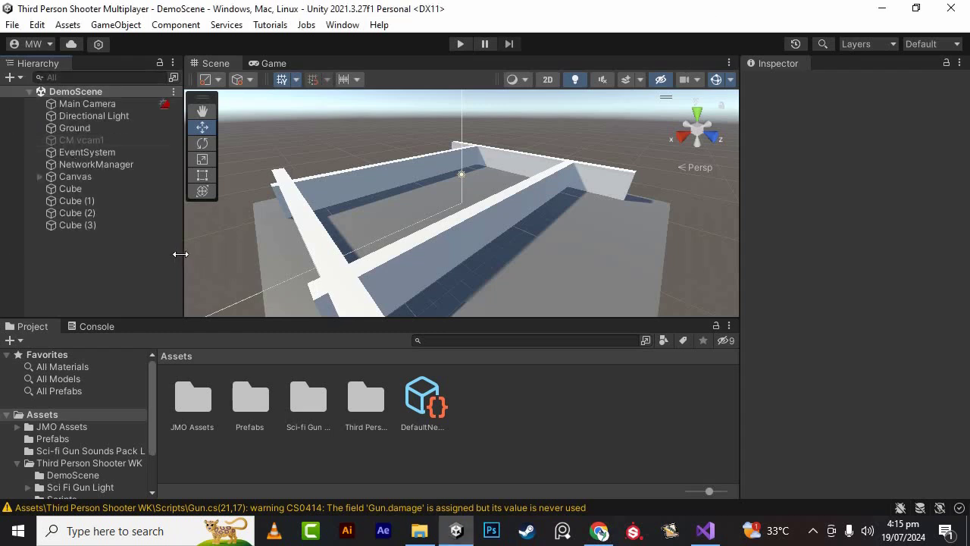
scroll(390, 208, "up", 5)
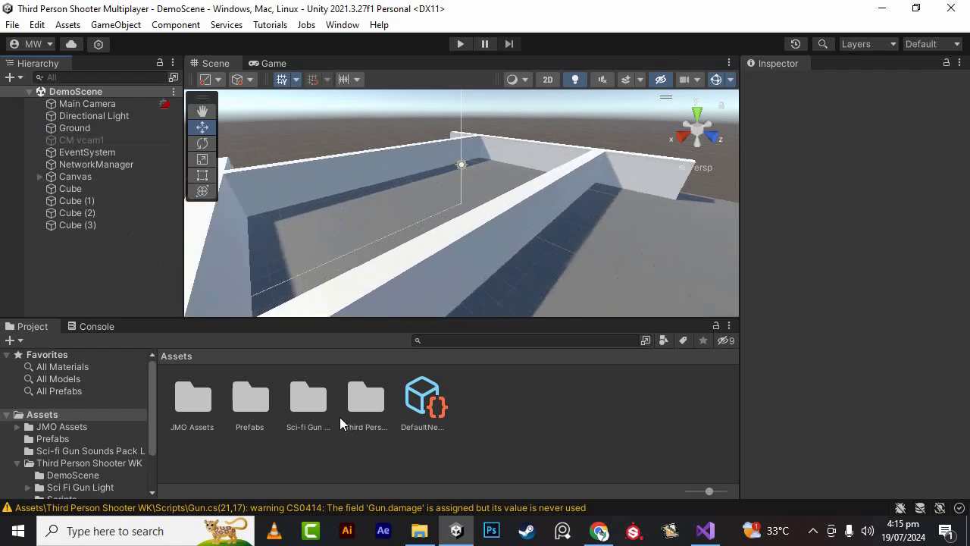
left_click(294, 404)
double_click(251, 400)
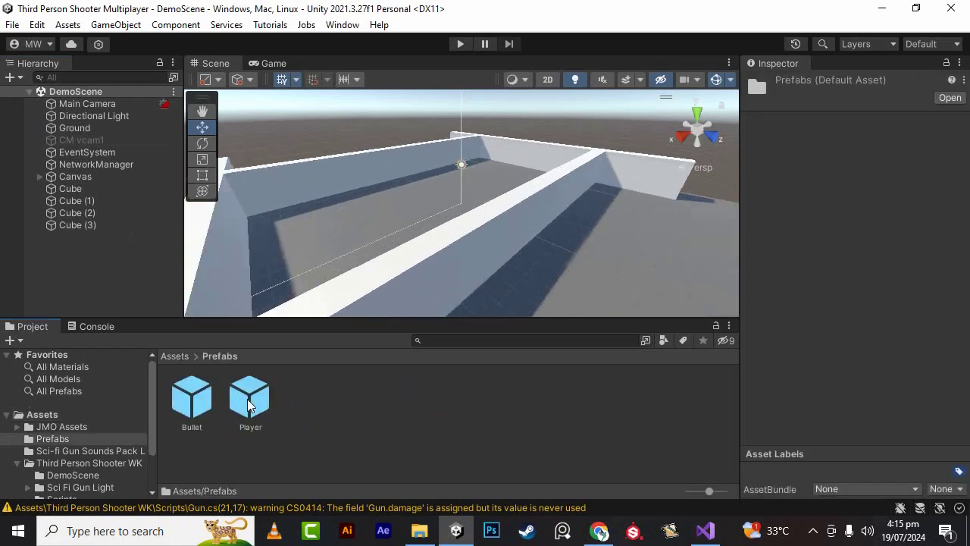
left_click_drag(113, 297, 116, 267)
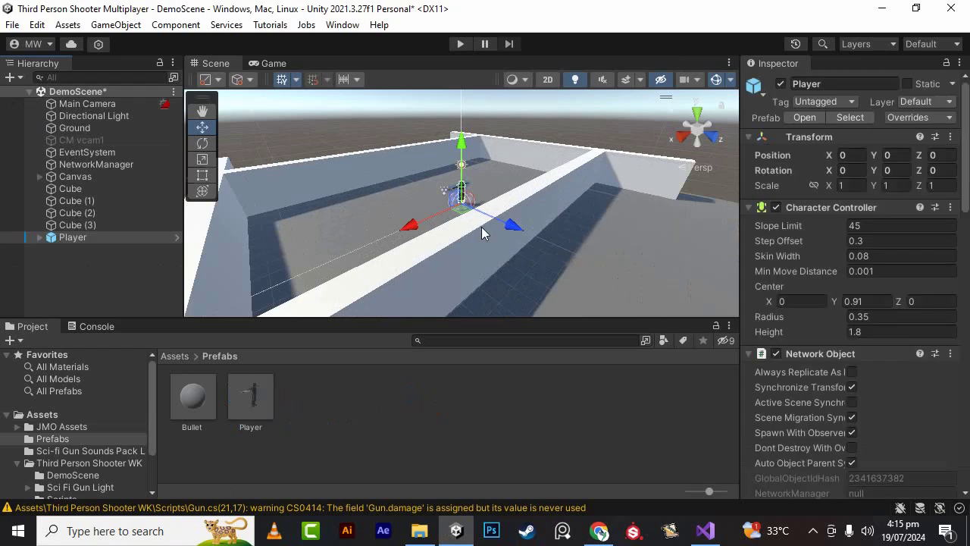
key("f")
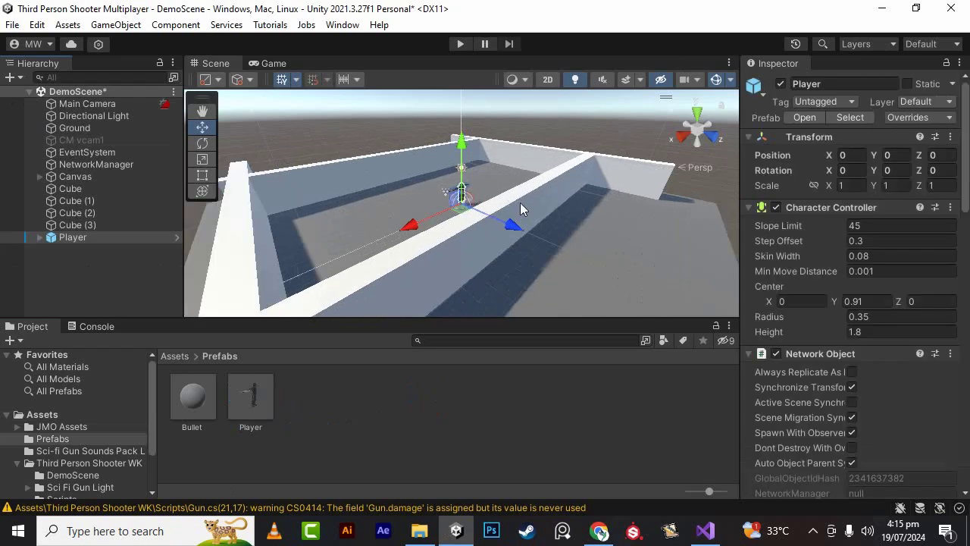
mouse_move(520, 202)
left_mouse_down("alt")
mouse_move(570, 212)
mouse_move(391, 217)
mouse_move(280, 181)
left_mouse_up("alt")
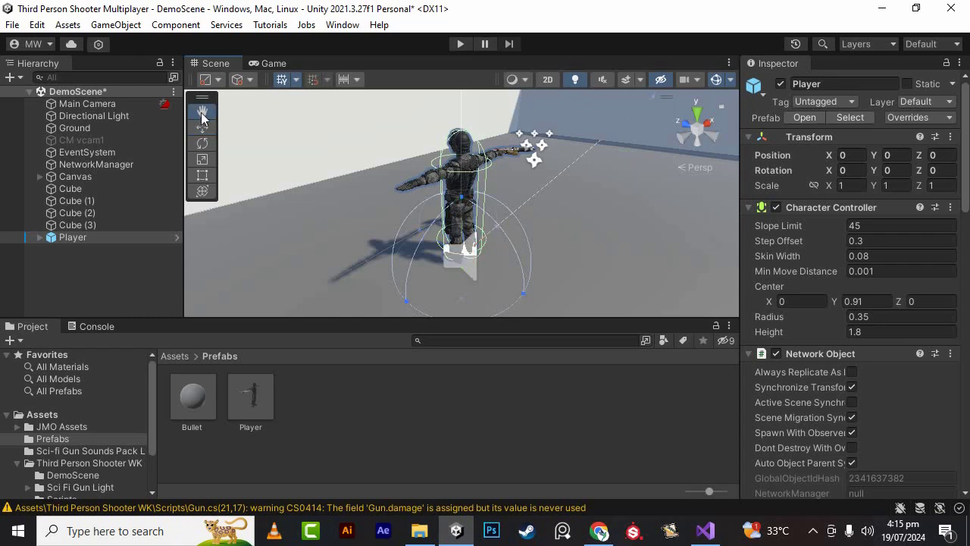
mouse_move(583, 223)
left_mouse_down("alt")
mouse_move(517, 227)
mouse_move(495, 205)
left_mouse_up("alt")
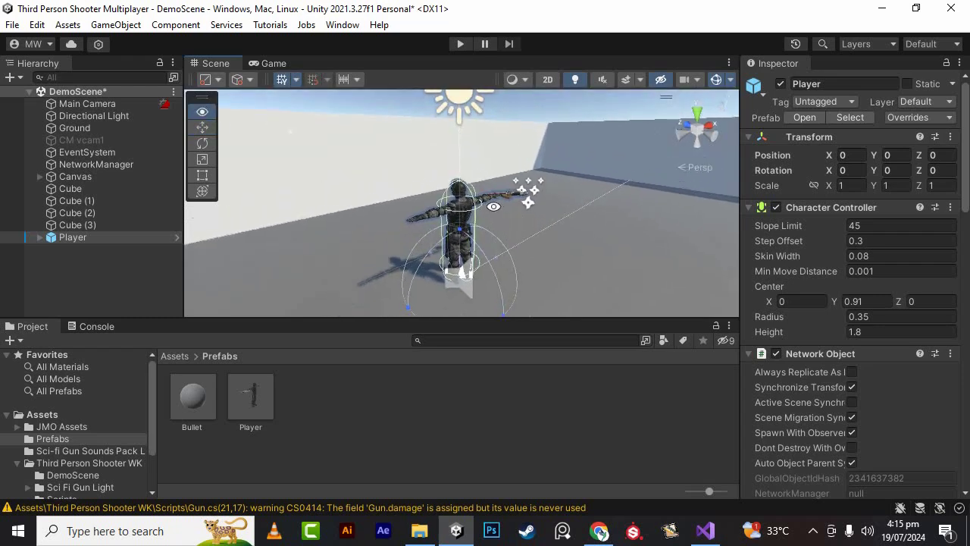
mouse_move(553, 256)
left_mouse_down("alt")
mouse_move(559, 231)
mouse_move(541, 242)
mouse_move(611, 280)
mouse_move(614, 268)
mouse_move(611, 253)
mouse_move(523, 258)
mouse_move(559, 234)
mouse_move(531, 220)
mouse_move(582, 259)
mouse_move(573, 244)
mouse_move(524, 281)
left_mouse_up("alt")
- Align Main Camera with the view behind the player and widen its field of view to 66.16
left_click(76, 106)
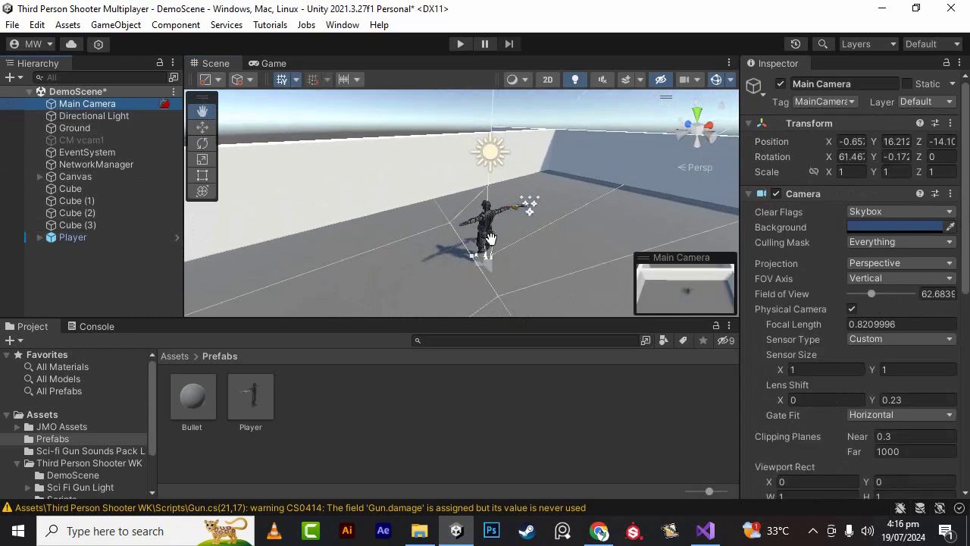
key("ctrl+shift+f")
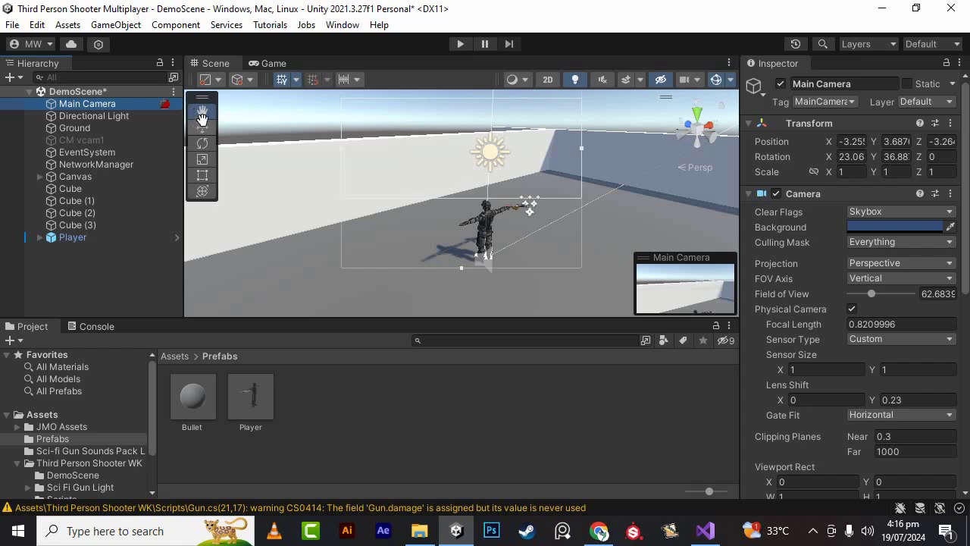
mouse_move(477, 186)
left_mouse_down()
mouse_move(473, 150)
mouse_move(473, 167)
mouse_move(454, 176)
left_mouse_up()
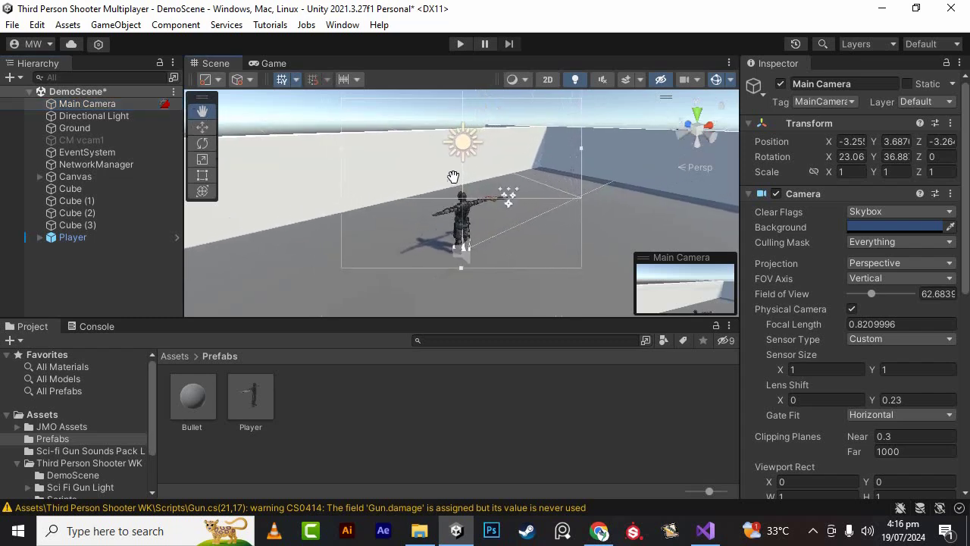
left_click(202, 127)
mouse_move(461, 267)
left_mouse_down()
mouse_move(460, 328)
mouse_move(462, 254)
mouse_move(462, 275)
left_mouse_up()
scroll(472, 237, "down", 3)
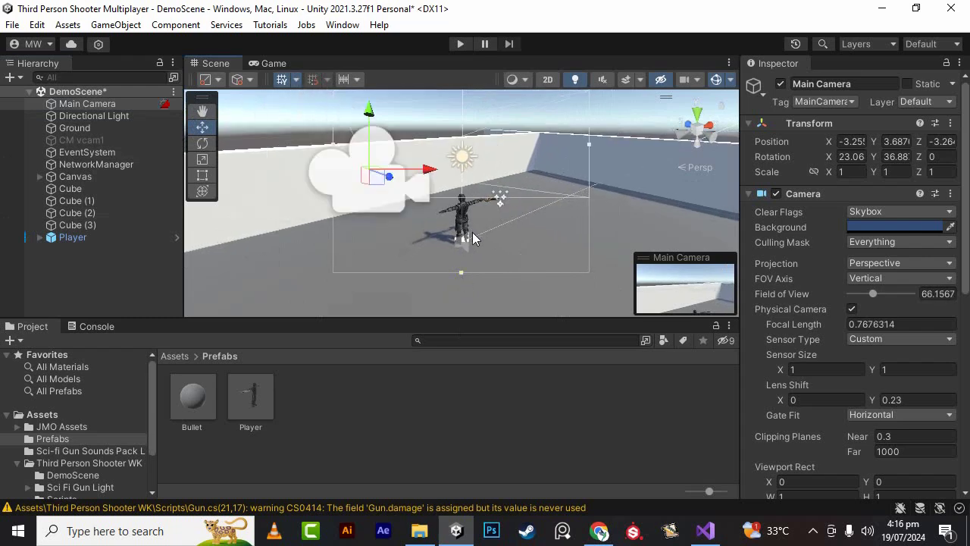
- Re-align the camera to the view, set its Position Y to 2.25, and start Play mode
left_click(875, 142)
left_click_drag(875, 141, 834, 131)
scroll(442, 225, "down", 2)
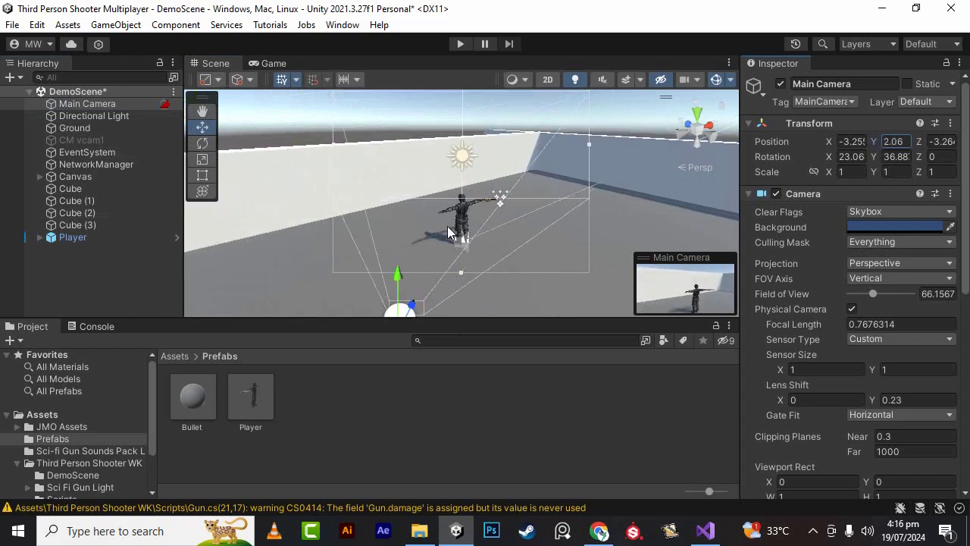
scroll(447, 226, "down", 2)
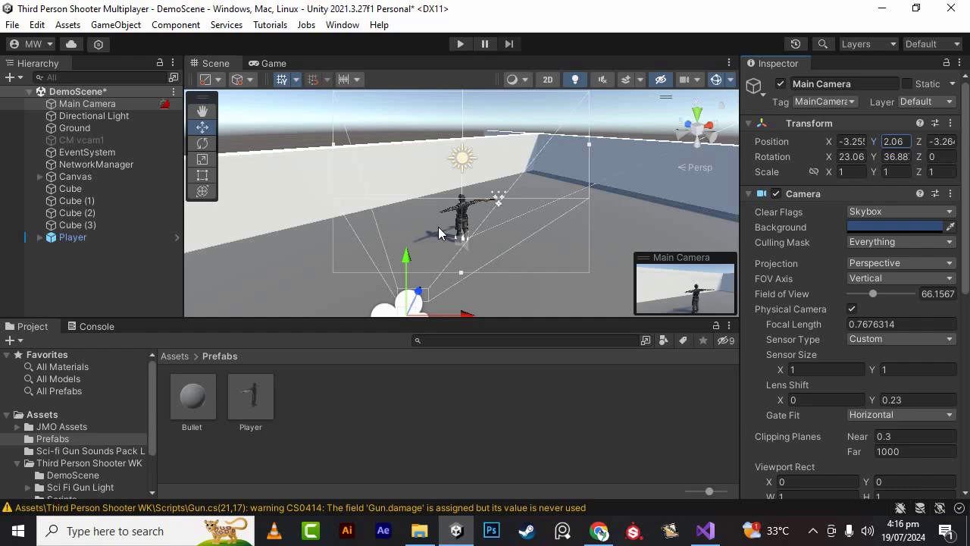
key("ctrl+shift+f")
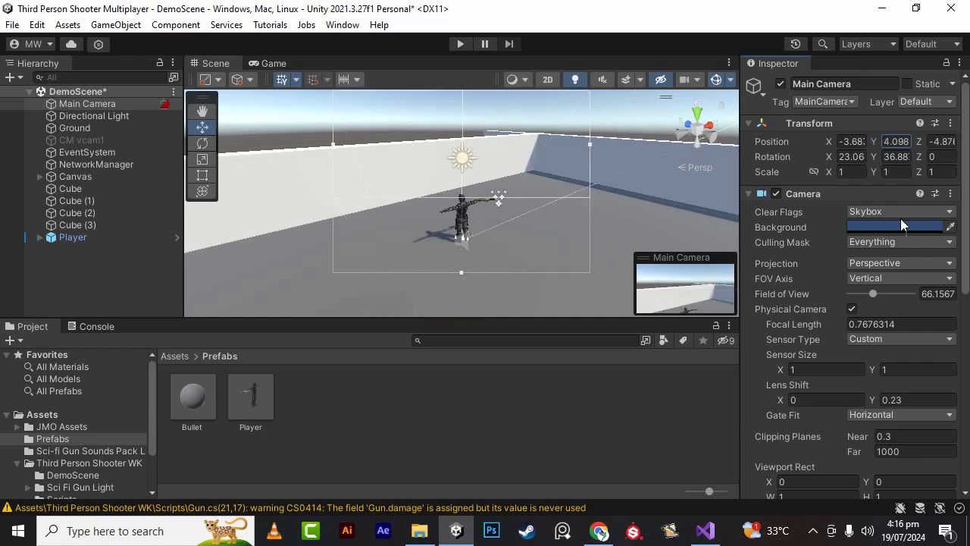
left_click_drag(878, 139, 847, 140)
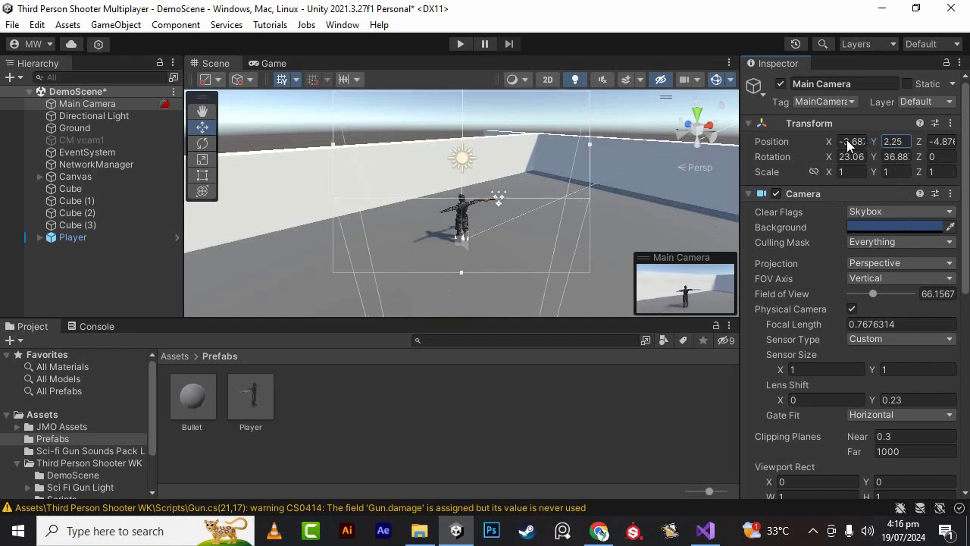
left_click(459, 47)
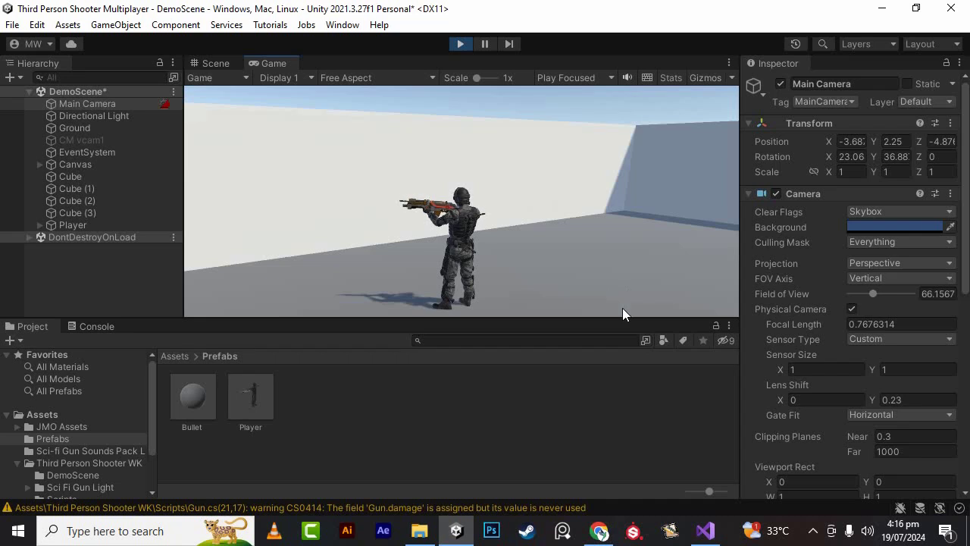
- Check the Console warnings, return to the Prefabs folder and stop Play mode
left_click(265, 504)
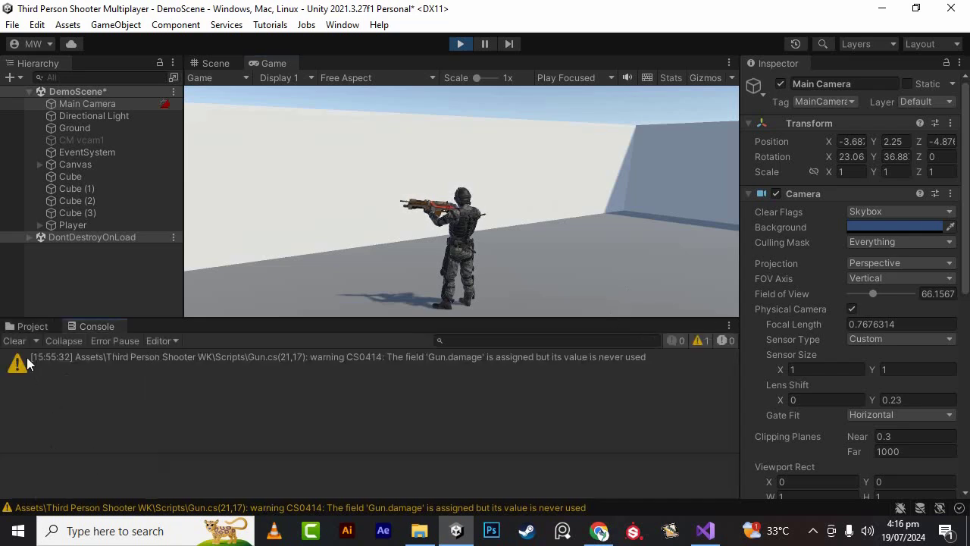
left_click(30, 326)
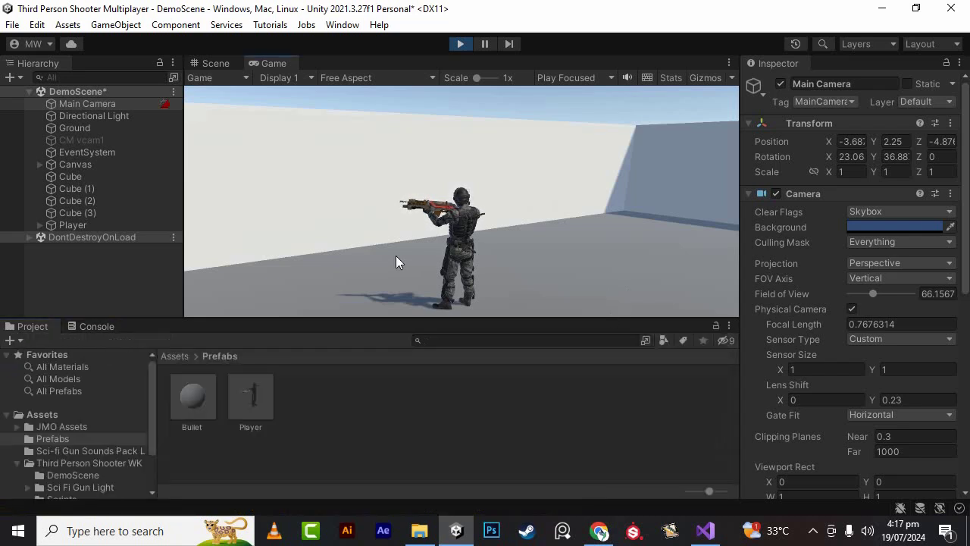
left_click(460, 43)
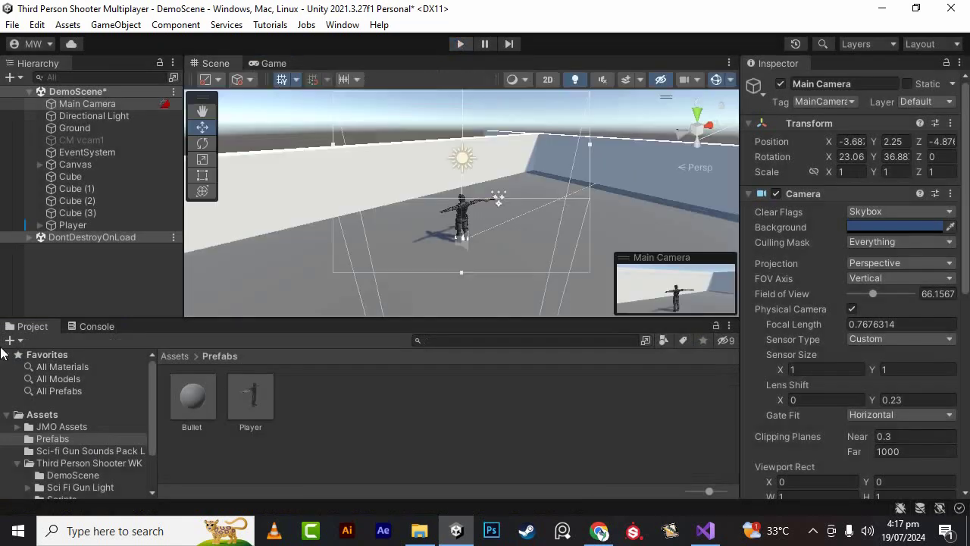
- Delete the Player instance from the DemoScene Hierarchy
left_click(69, 301)
left_click(84, 237)
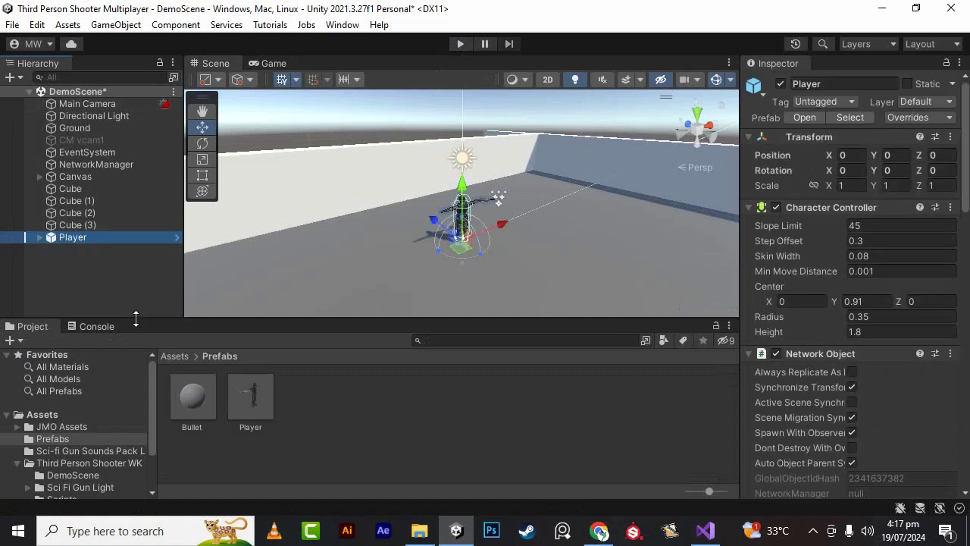
left_click(72, 271)
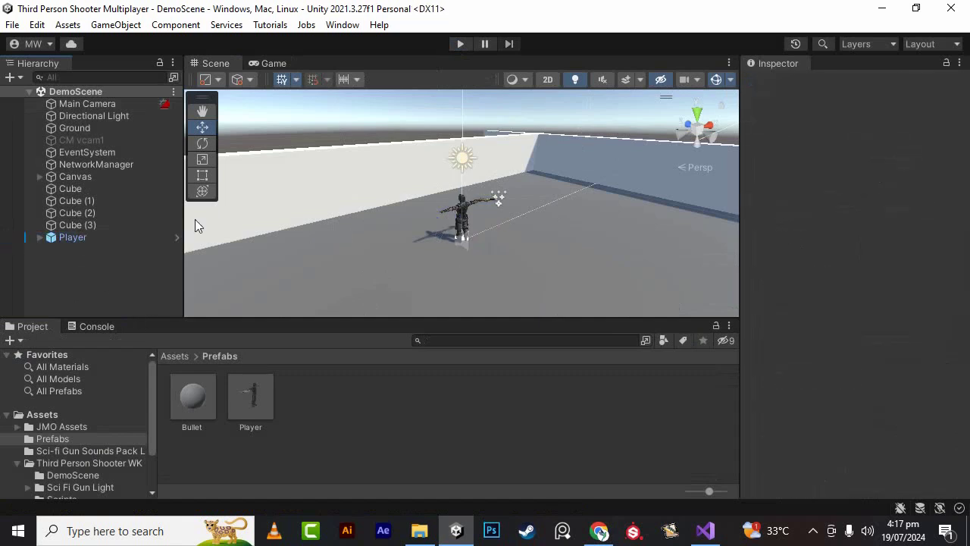
left_click(104, 234)
key("Delete")
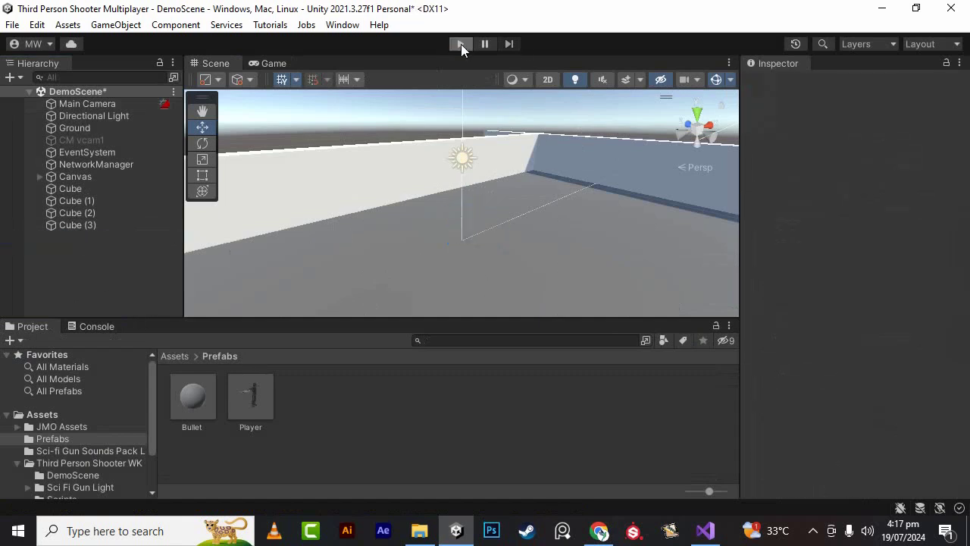
- Enter Play mode, inspect CM vcam1, EventSystem and Canvas, and set the Game view to Full HD 1920x1080
left_click(461, 44)
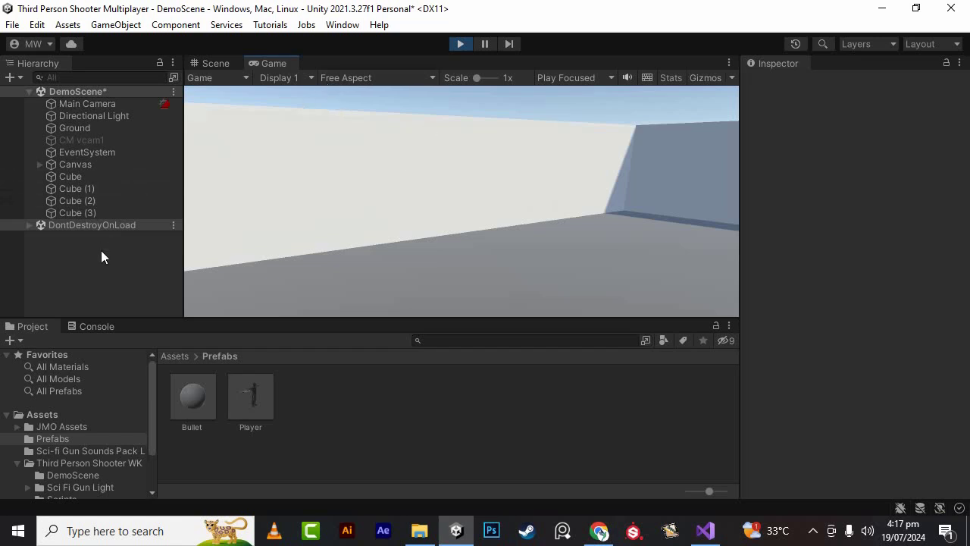
left_click(89, 140)
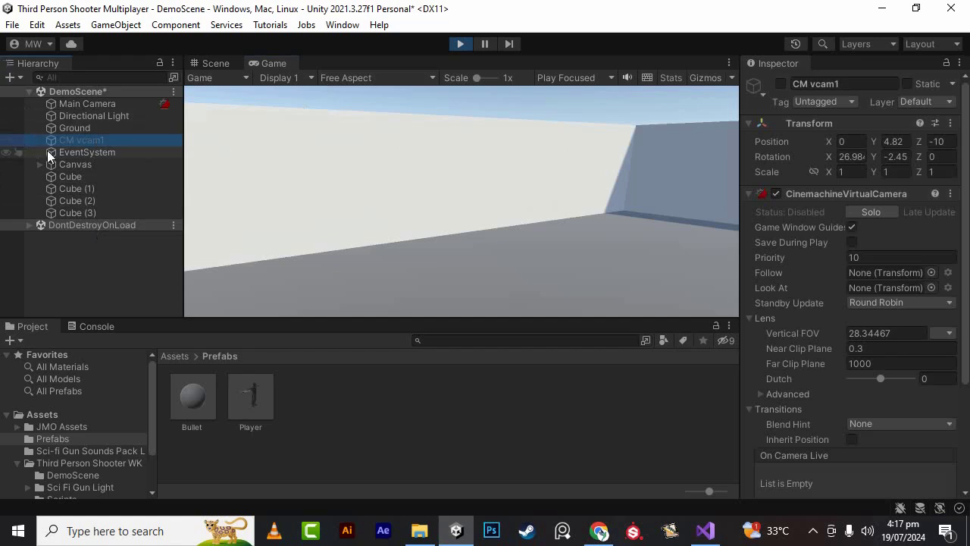
left_click(56, 153)
left_click(62, 164)
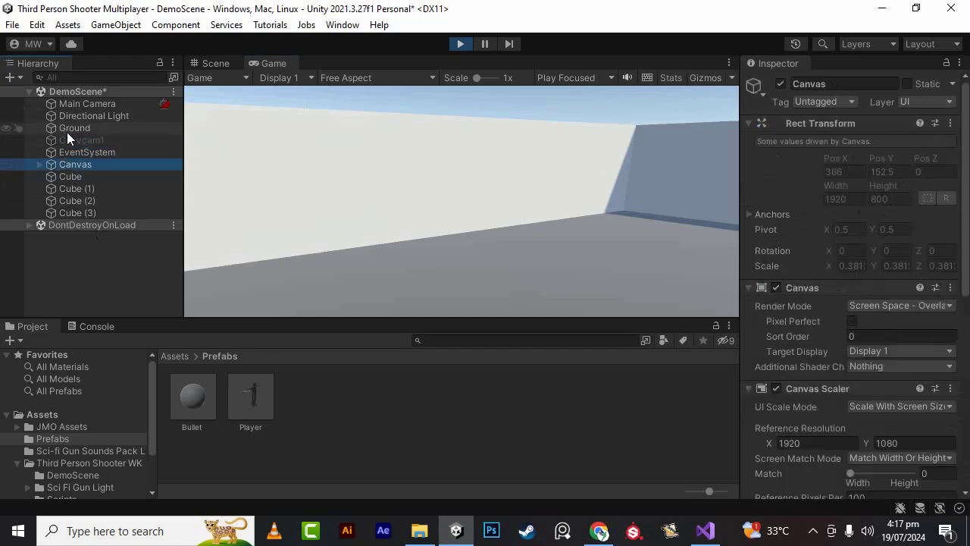
left_click(279, 66)
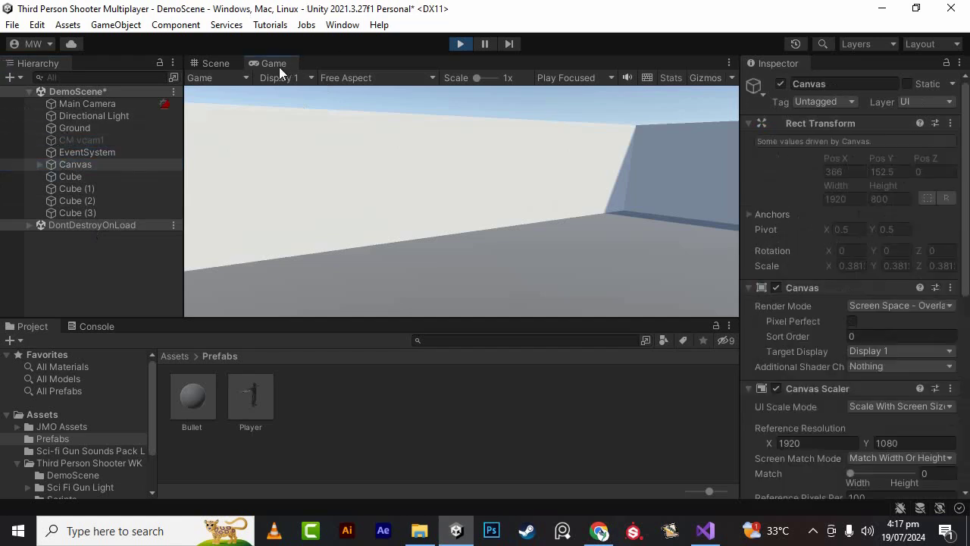
left_click(347, 77)
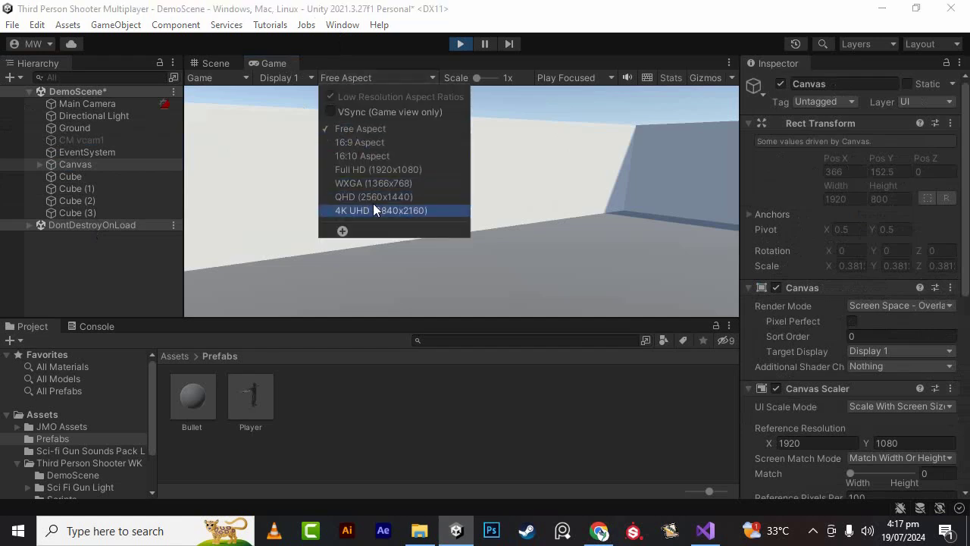
left_click(370, 171)
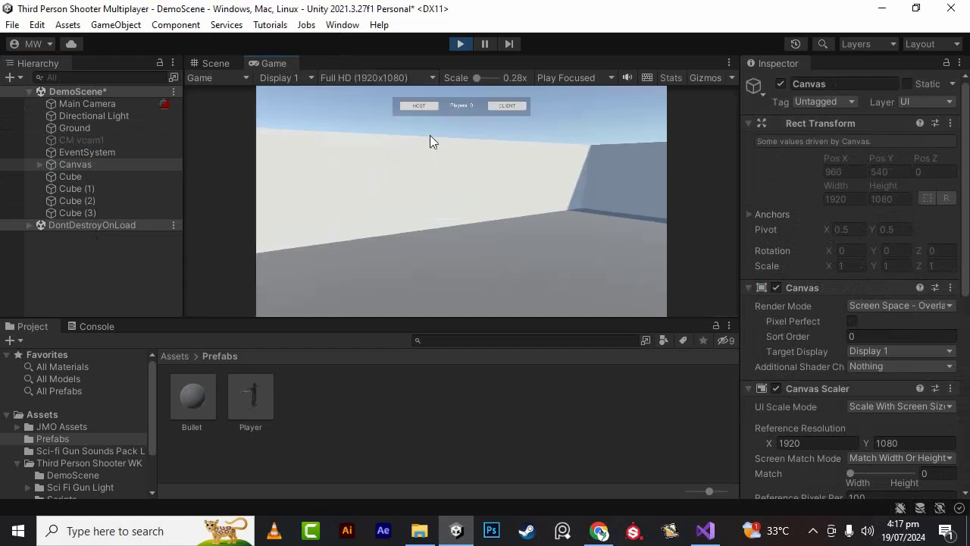
- Start the game as host, fire bullets and walk the character, then exit Play mode
left_click(421, 107)
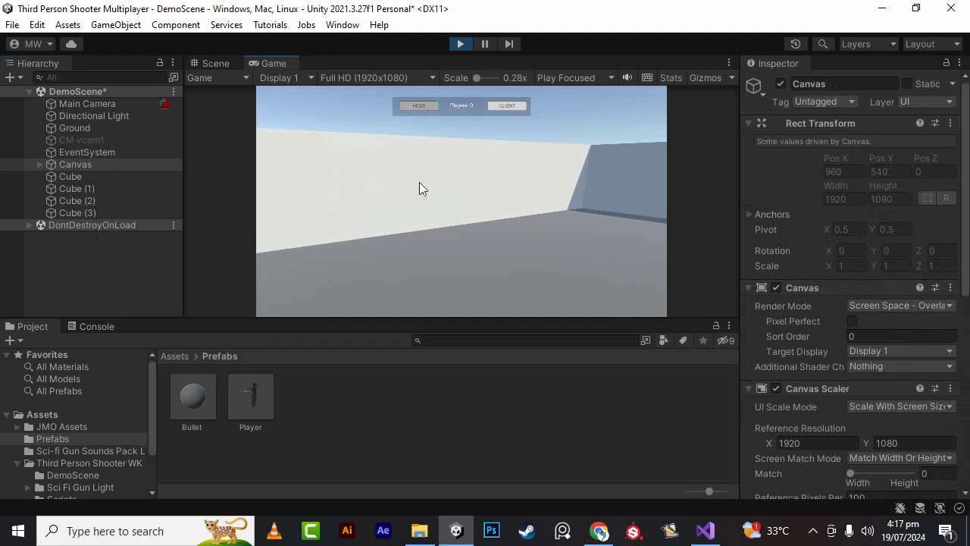
left_click(464, 247)
left_click(467, 247)
key("s")
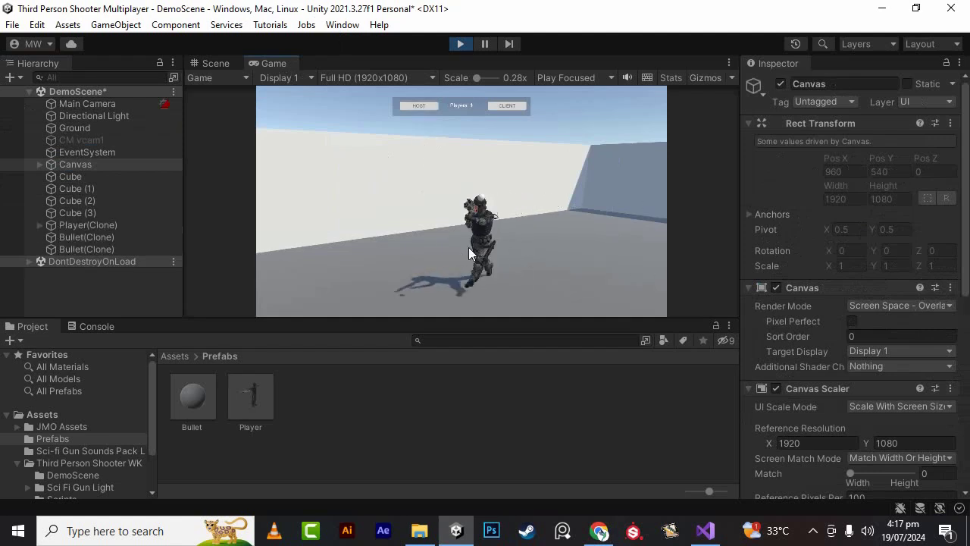
key("w")
left_click(468, 256)
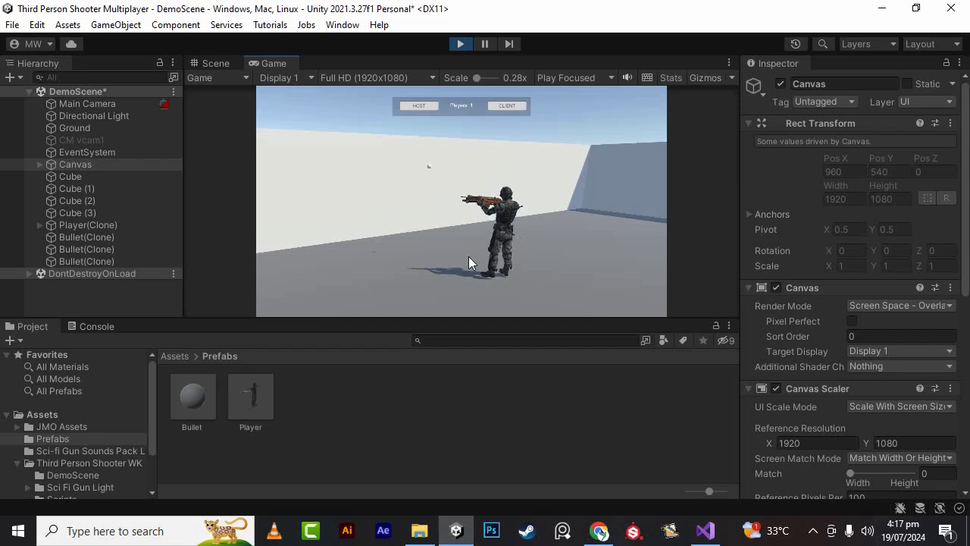
left_click(482, 180)
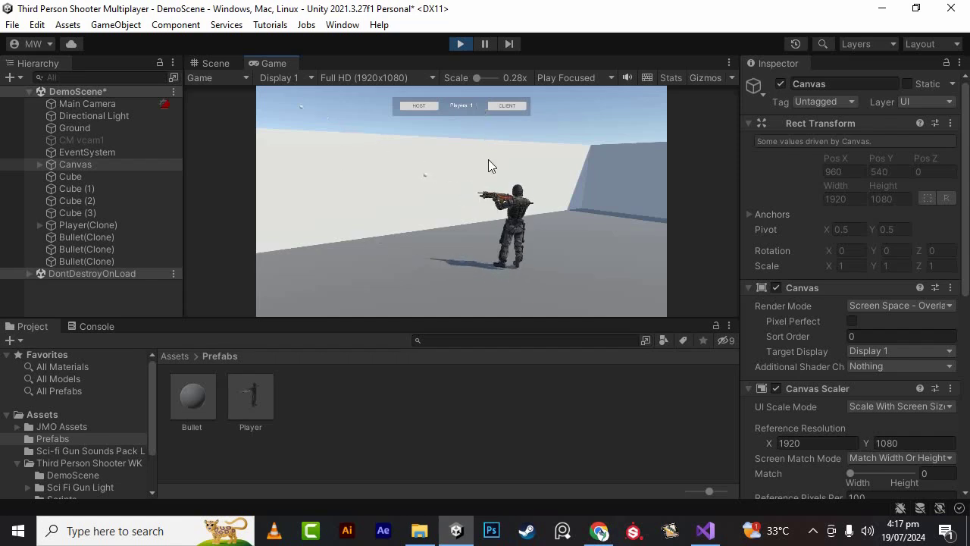
key("d")
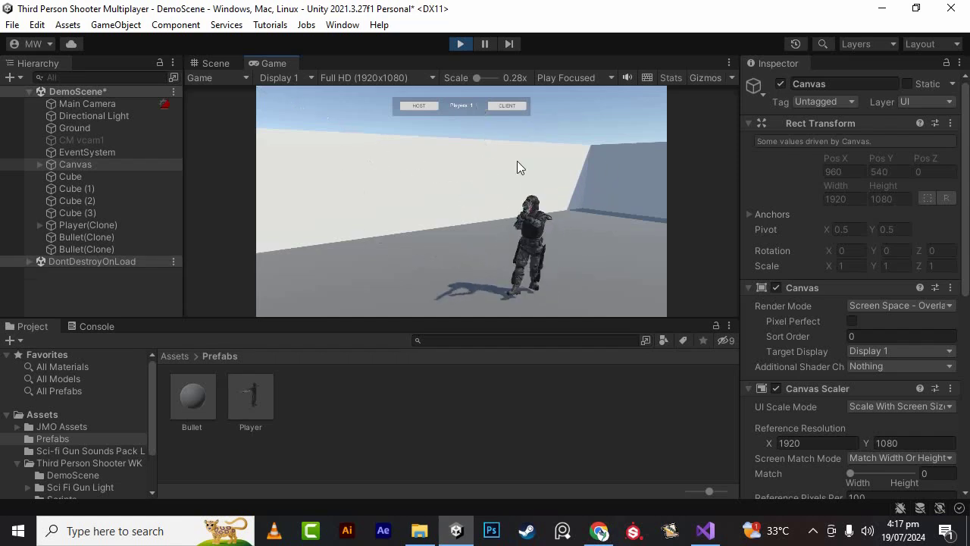
left_click(460, 44)
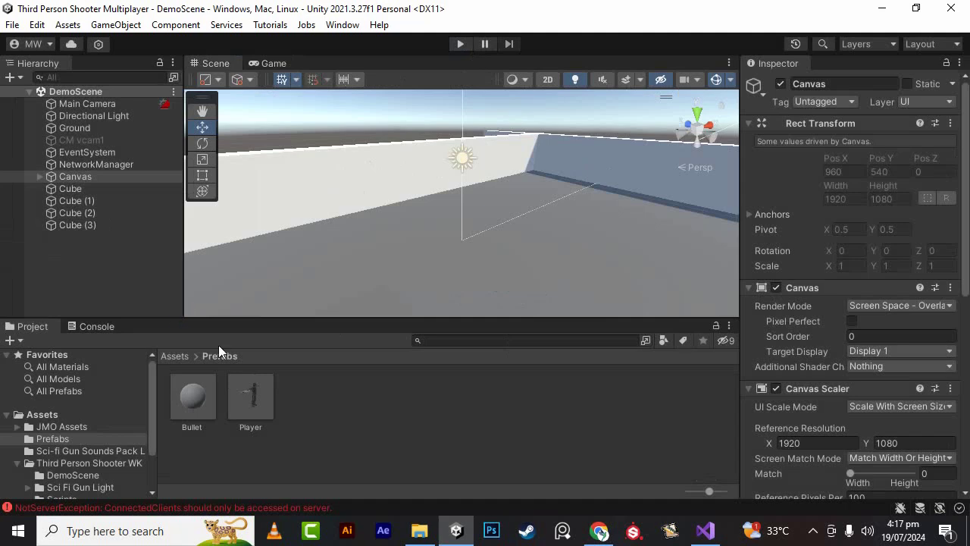
- Add a Player prefab instance to the Hierarchy and create a UI Image with a Canvas under it
left_click_drag(250, 395, 107, 279)
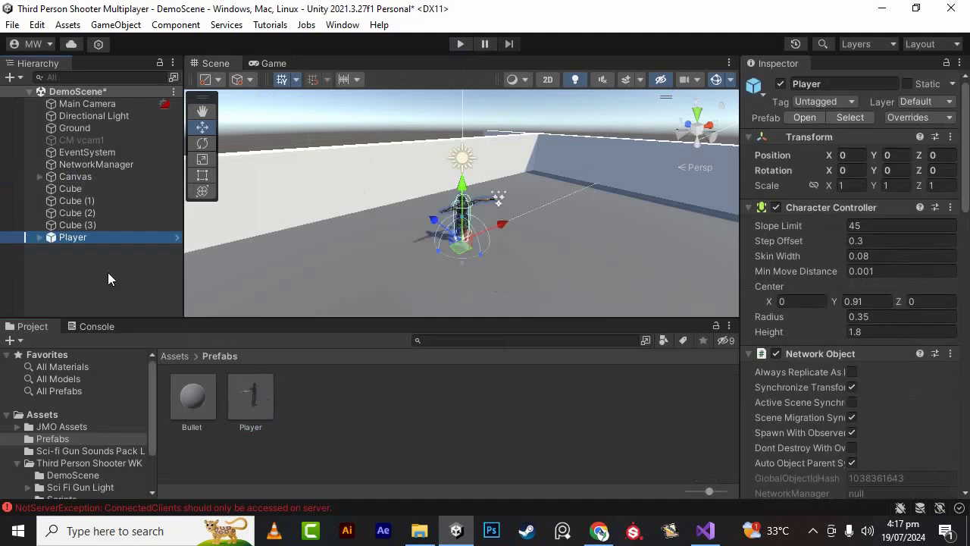
left_click(37, 235)
right_click(72, 244)
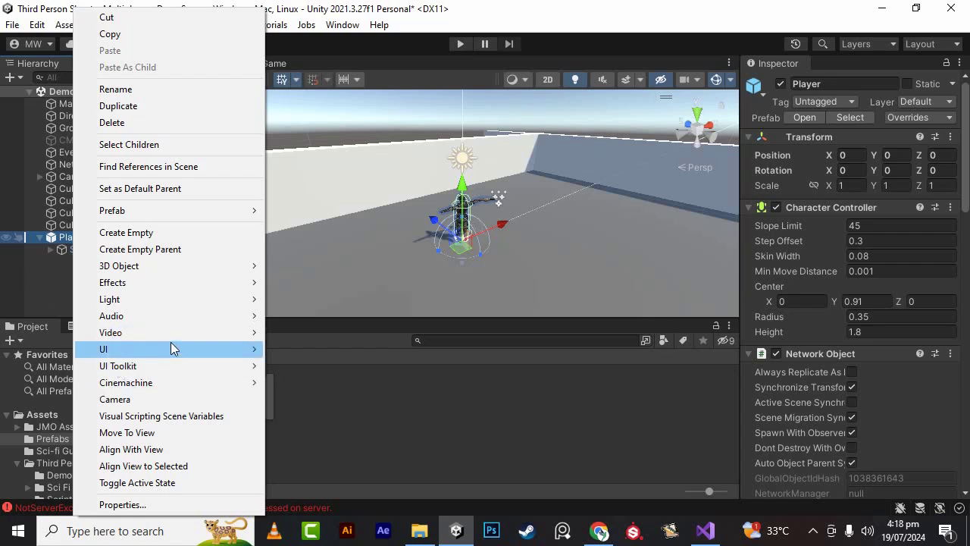
mouse_move(172, 343)
mouse_move(338, 350)
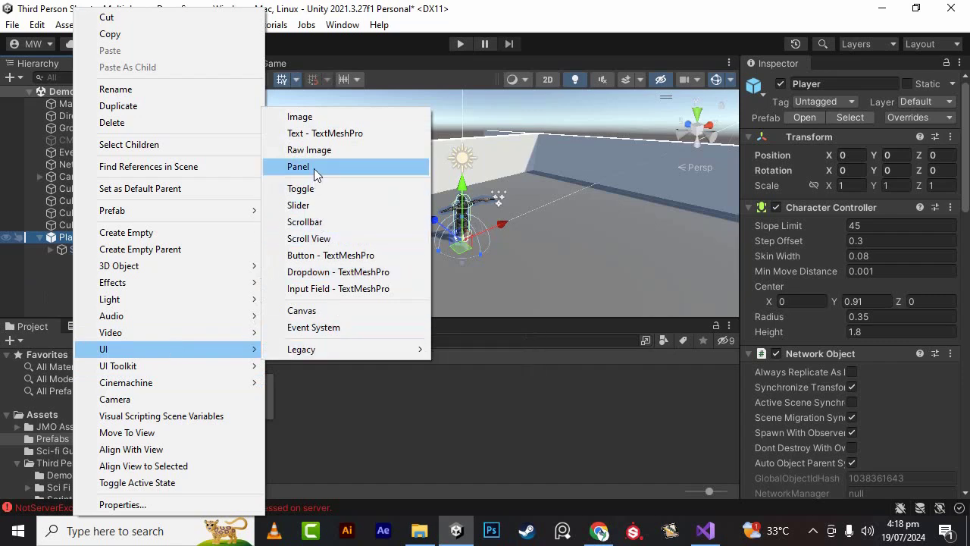
left_click(309, 115)
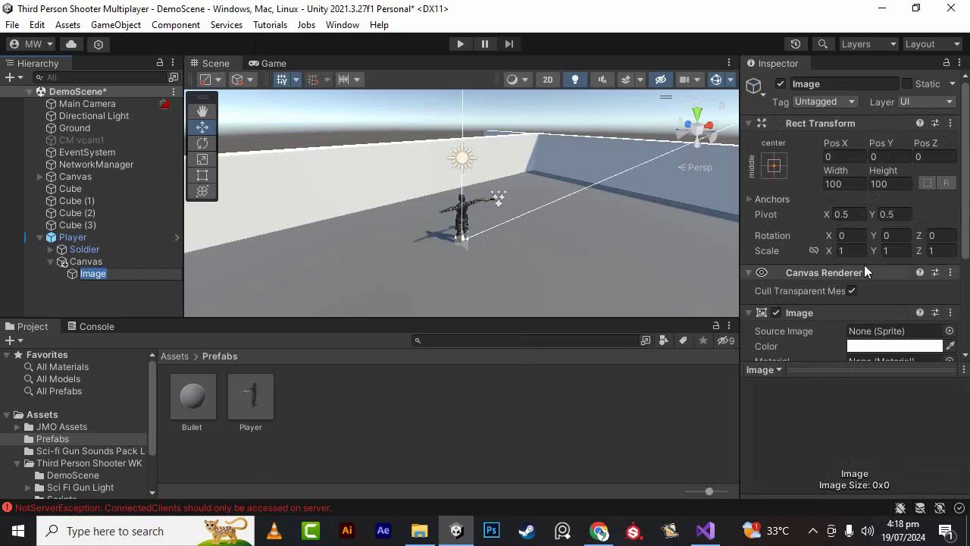
- Set the Player's Canvas Render Mode to World Space
scroll(896, 273, "down", 2)
scroll(896, 269, "down", 3)
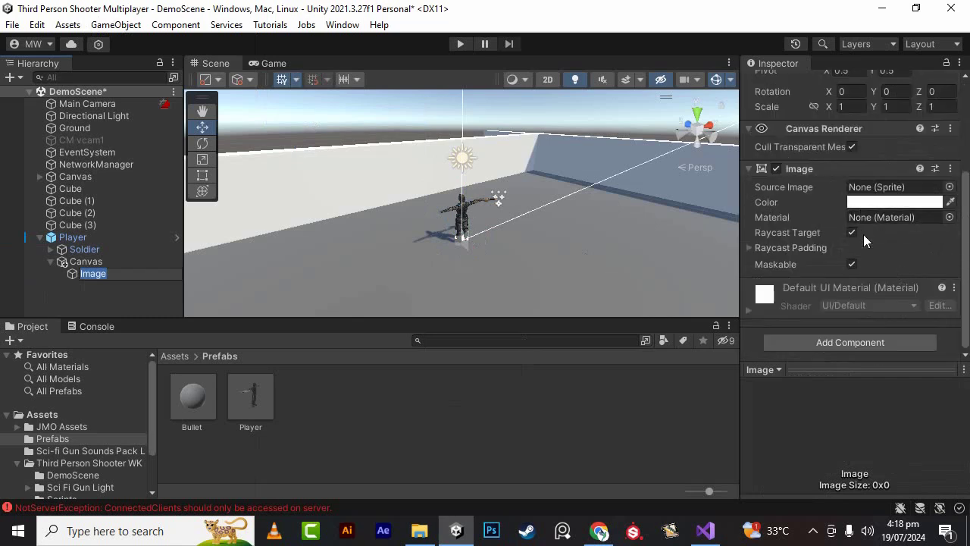
scroll(863, 234, "up", 4)
scroll(832, 279, "down", 2)
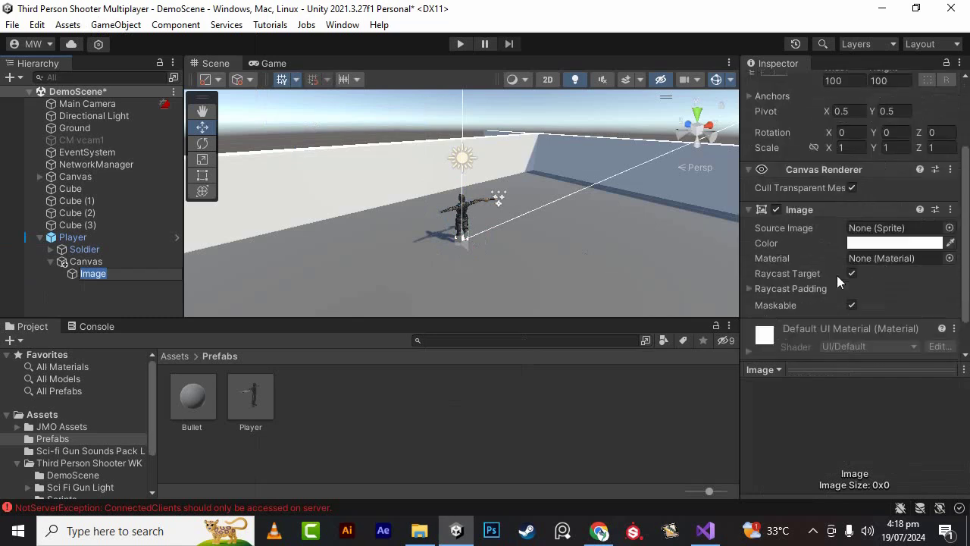
left_click(83, 261)
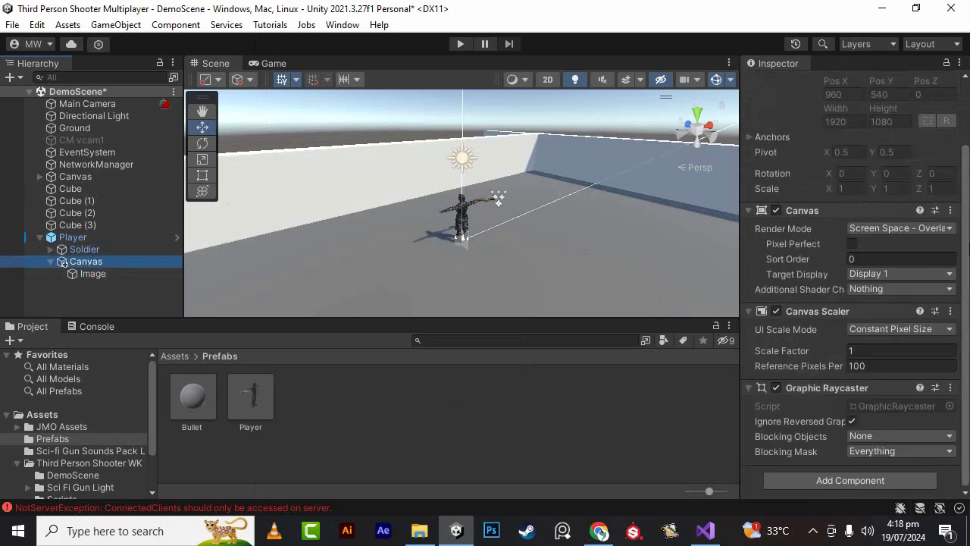
left_click(890, 231)
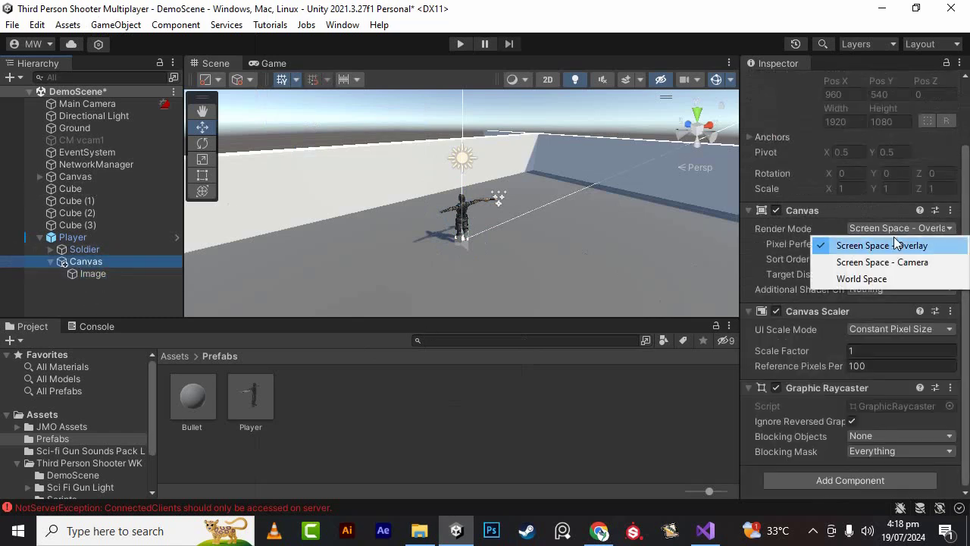
left_click(872, 278)
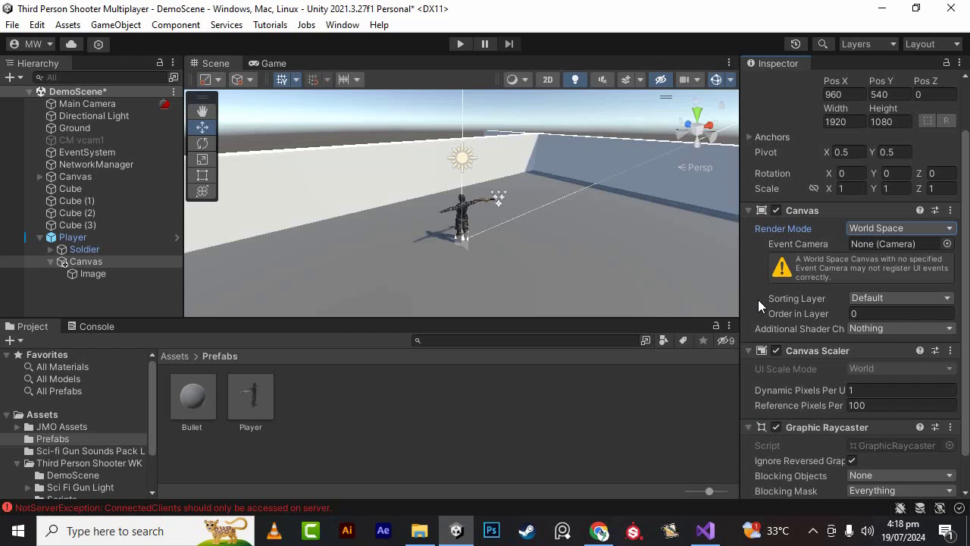
- Set the Canvas Rect Transform position X, Y and Z to 0
scroll(887, 266, "down", 2)
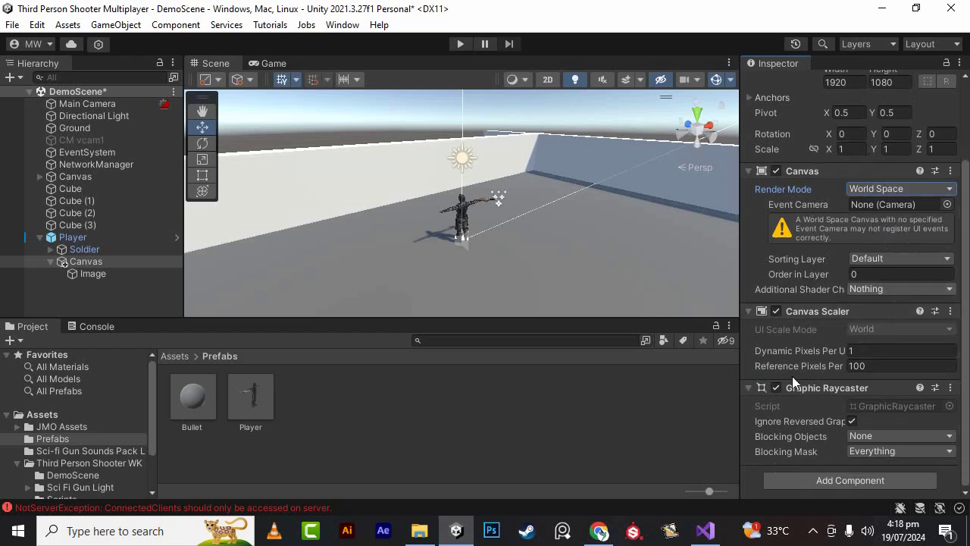
scroll(902, 220, "up", 3)
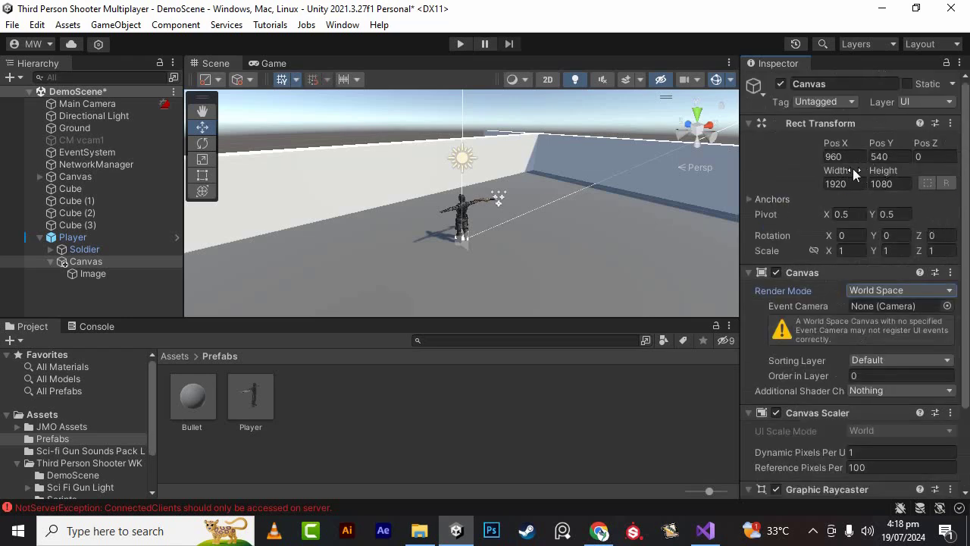
left_click(842, 156)
type("0")
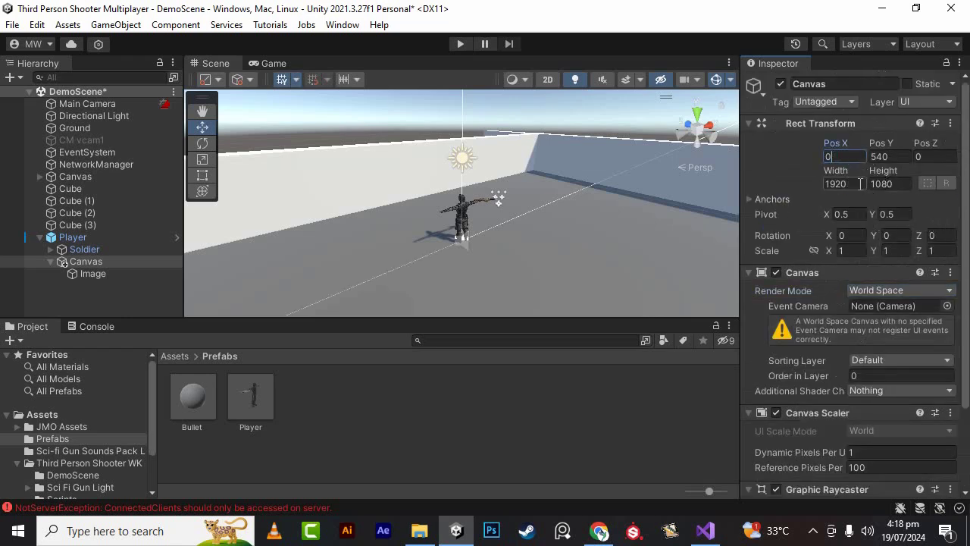
key("Tab")
type("0")
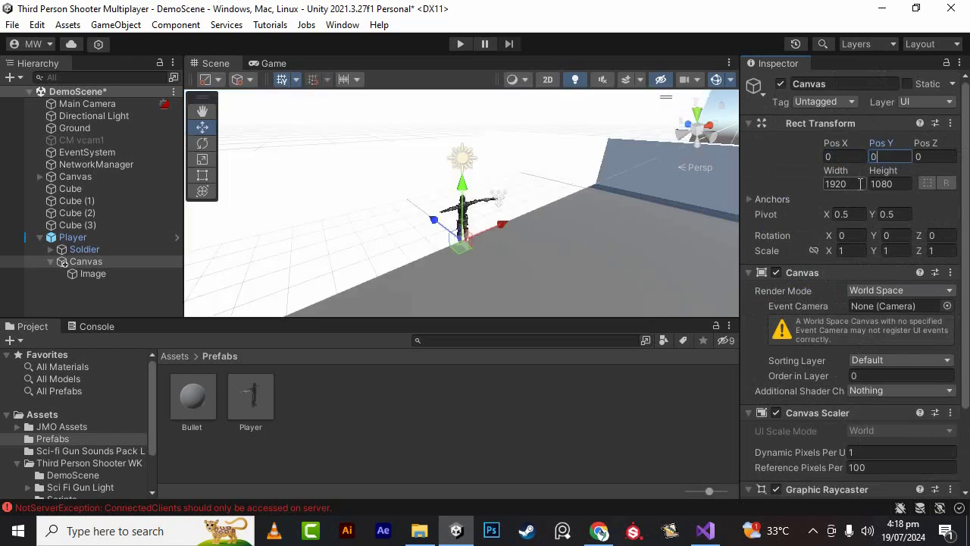
key("Tab")
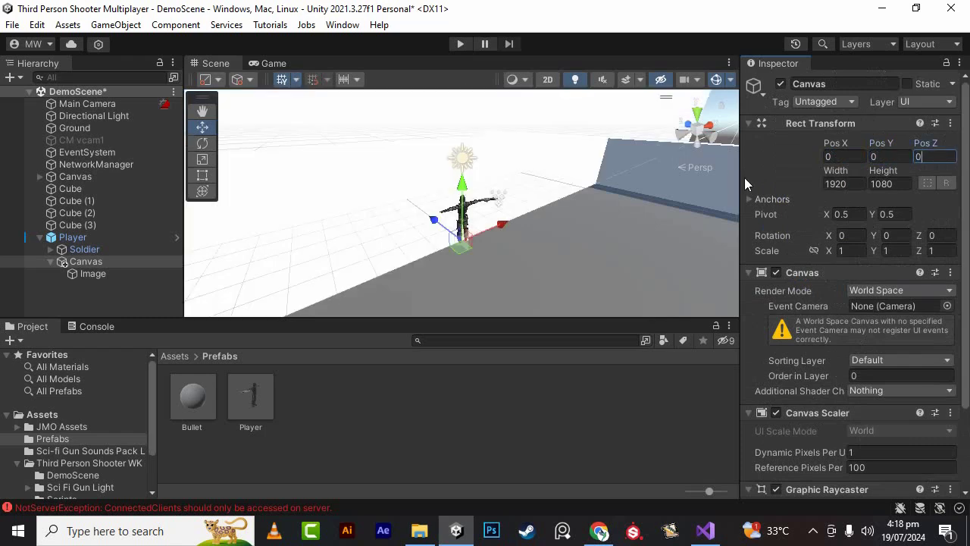
mouse_move(670, 182)
left_mouse_down("alt")
mouse_move(431, 213)
mouse_move(839, 195)
left_mouse_up("alt")
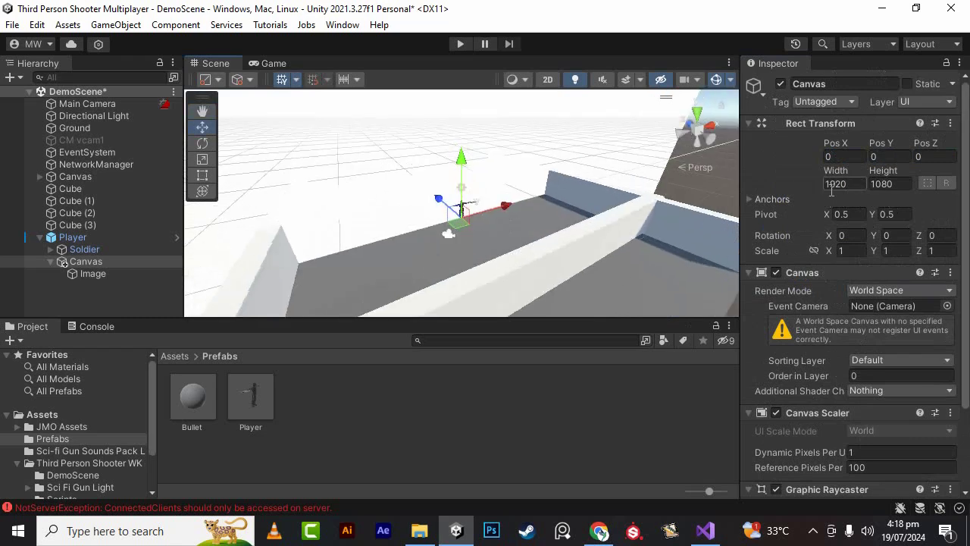
- Enter a 100 by 100 Canvas size, then undo to keep 1920 by 1080
left_click(861, 184)
type("1")
type("00")
left_click(899, 188)
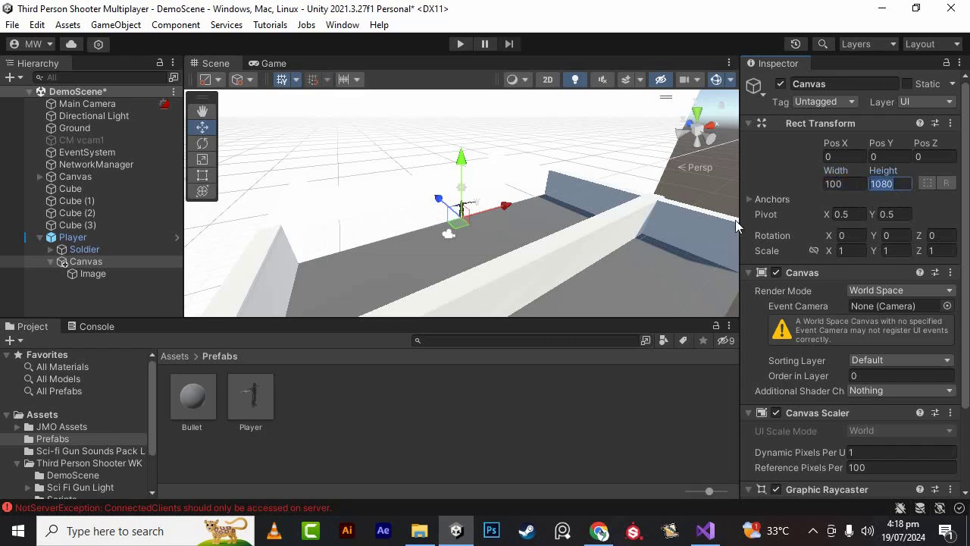
type("100")
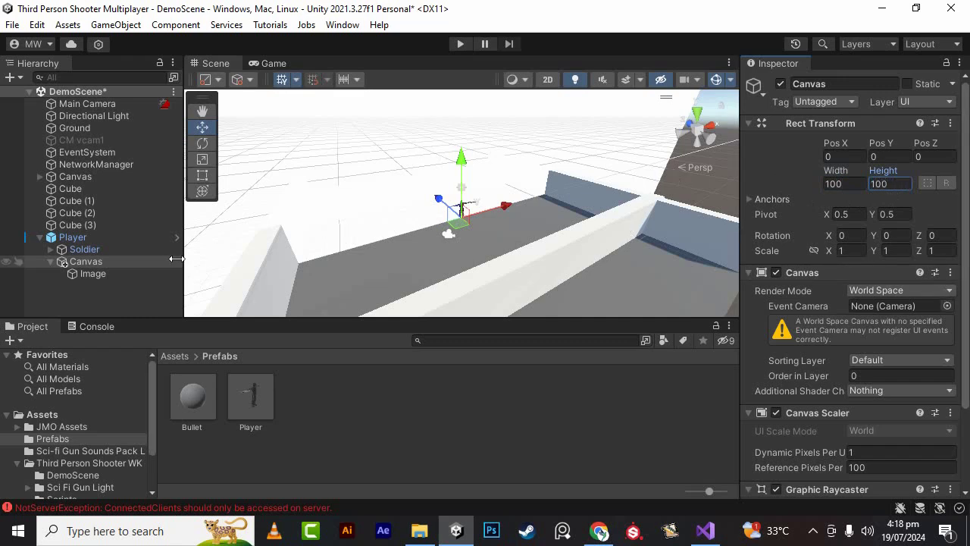
key("ctrl+z")
key("ctrl+z")
- Select the Image and enter a trial size of width 10, height 5
left_click(116, 271)
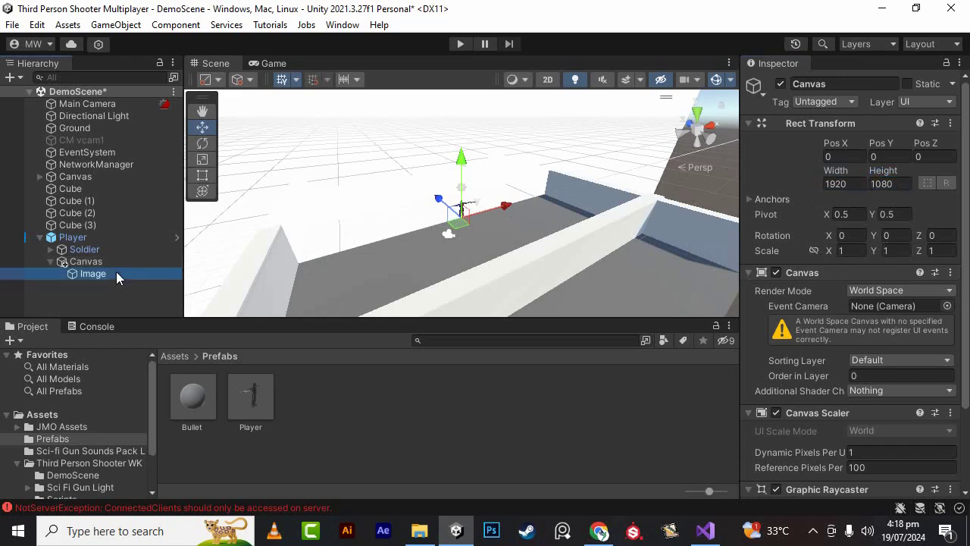
left_click(852, 186)
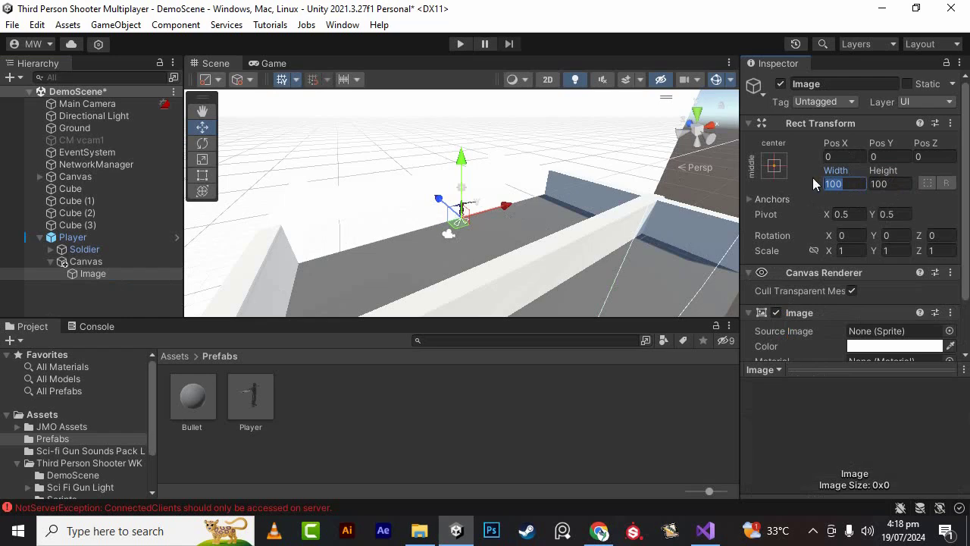
scroll(578, 173, "up", 3)
scroll(578, 172, "up", 3)
scroll(578, 173, "up", 3)
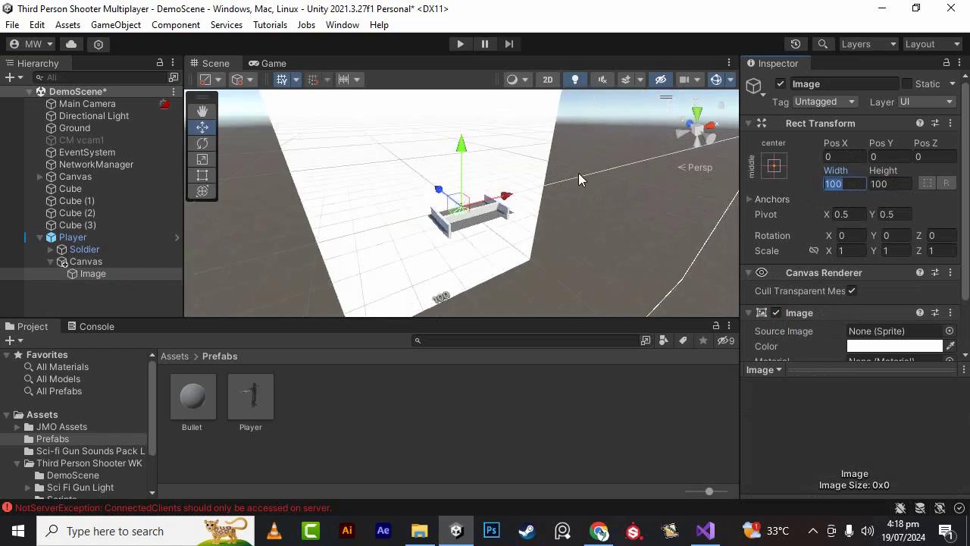
mouse_move(578, 173)
left_mouse_down("alt")
mouse_move(494, 172)
mouse_move(488, 196)
left_mouse_up("alt")
scroll(486, 200, "up", 3)
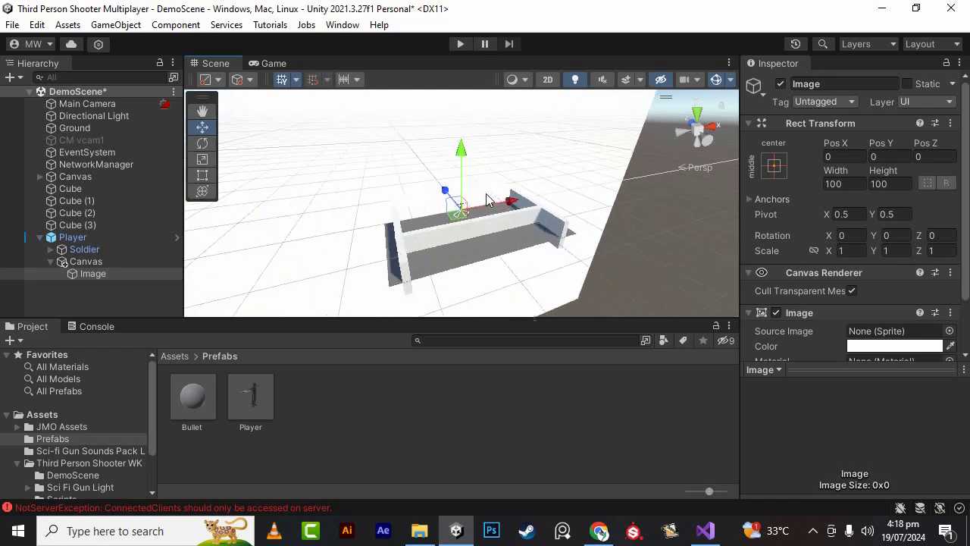
left_click(857, 188)
type("10")
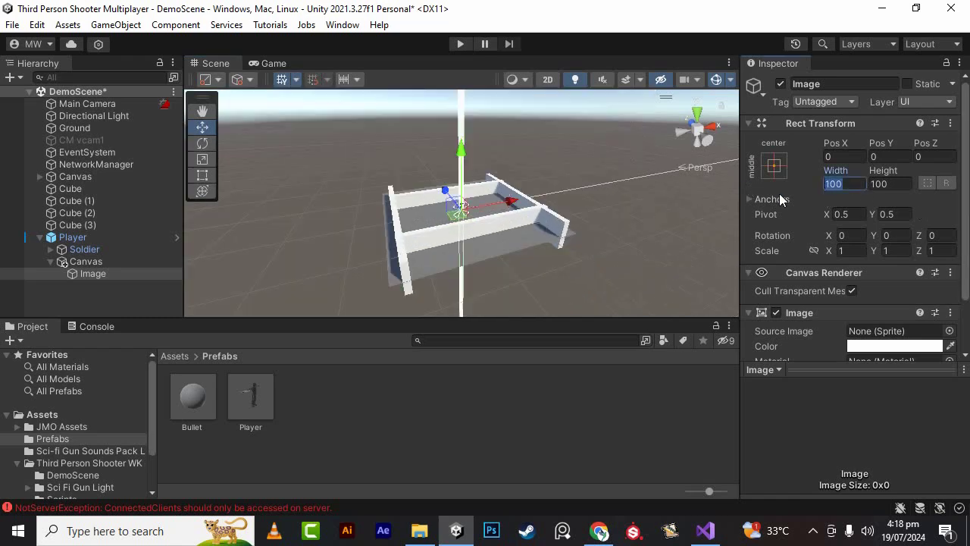
key("Tab")
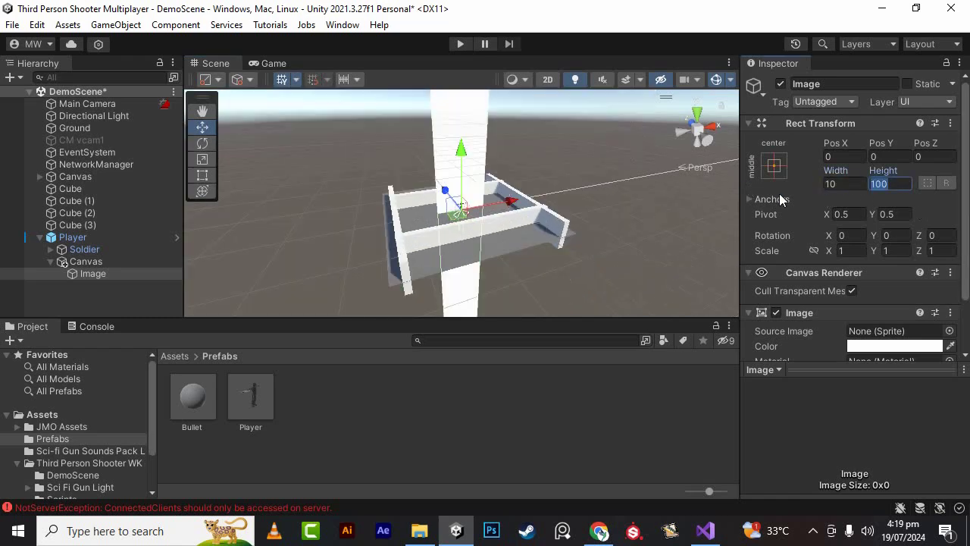
type("5")
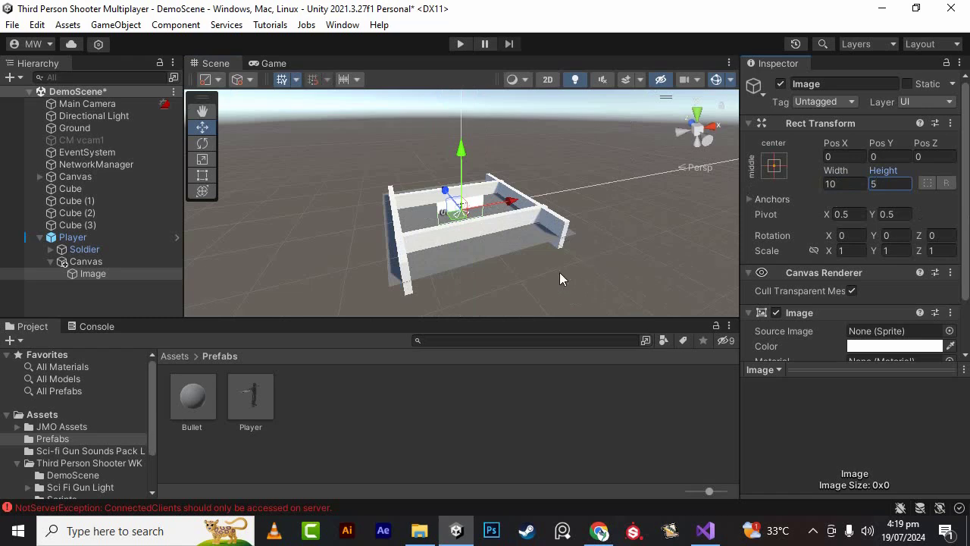
- Resize the Image to width 2 and height 1
scroll(543, 249, "up", 2)
scroll(456, 225, "up", 3)
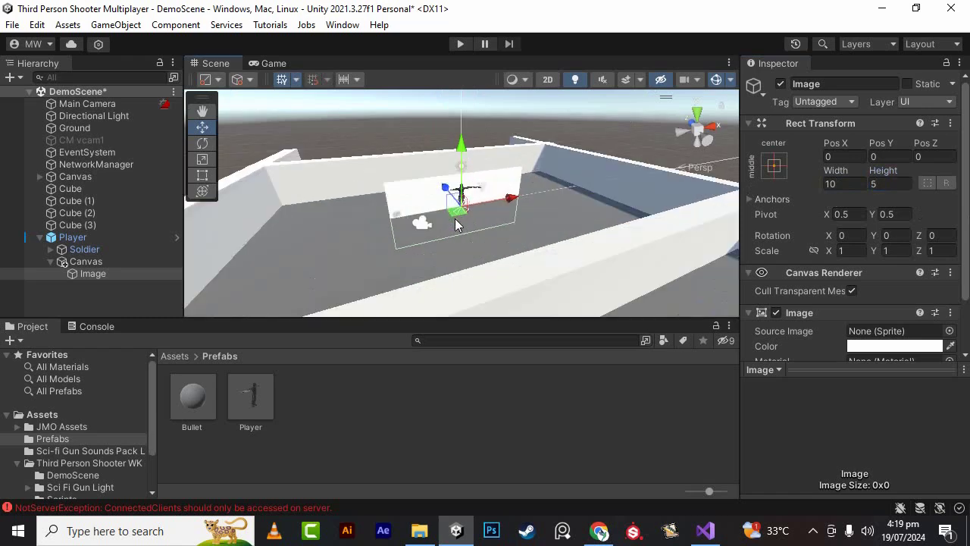
scroll(456, 225, "up", 2)
scroll(252, 155, "up", 2)
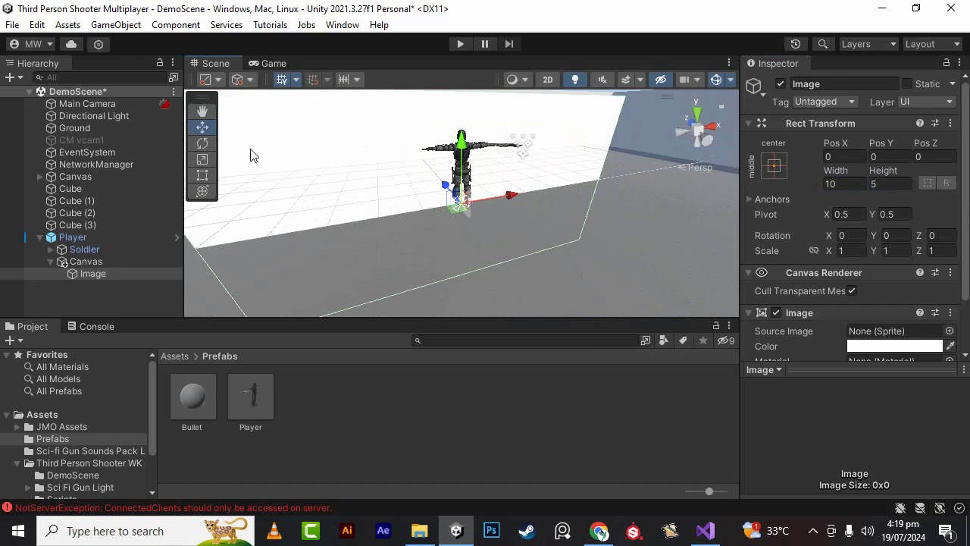
left_click(203, 110)
right_click_drag(671, 219, 836, 197)
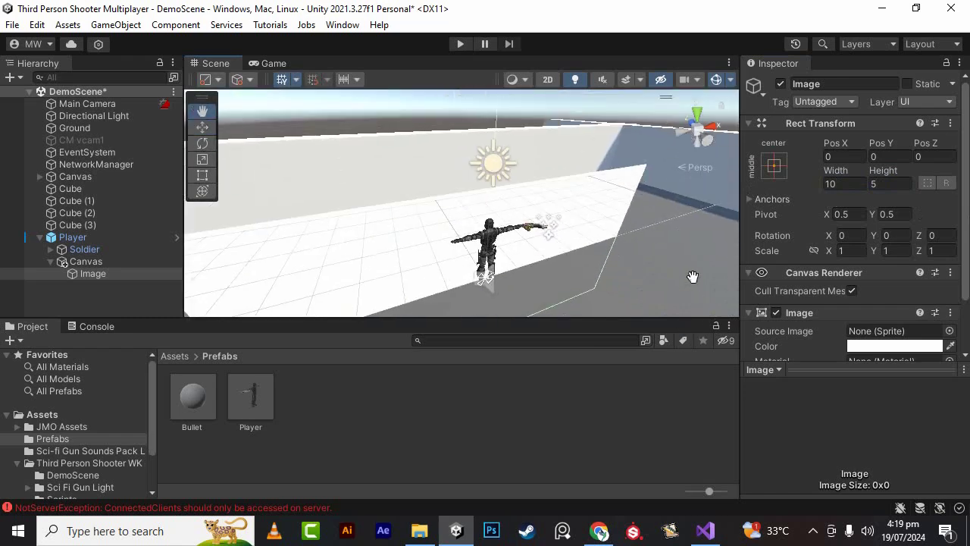
left_click(834, 184)
type("3")
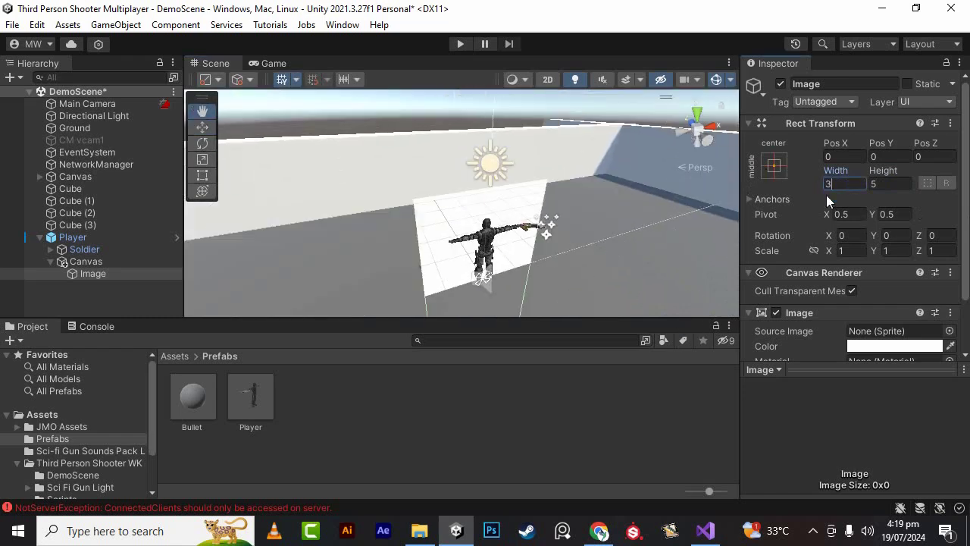
key("Tab")
type("2")
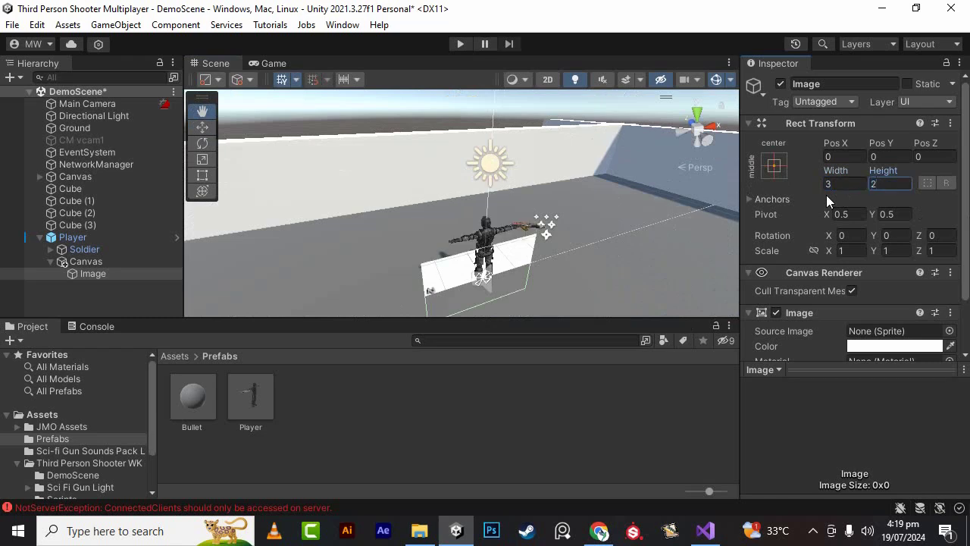
key("shift+Tab")
type("2")
key("Tab")
type("1")
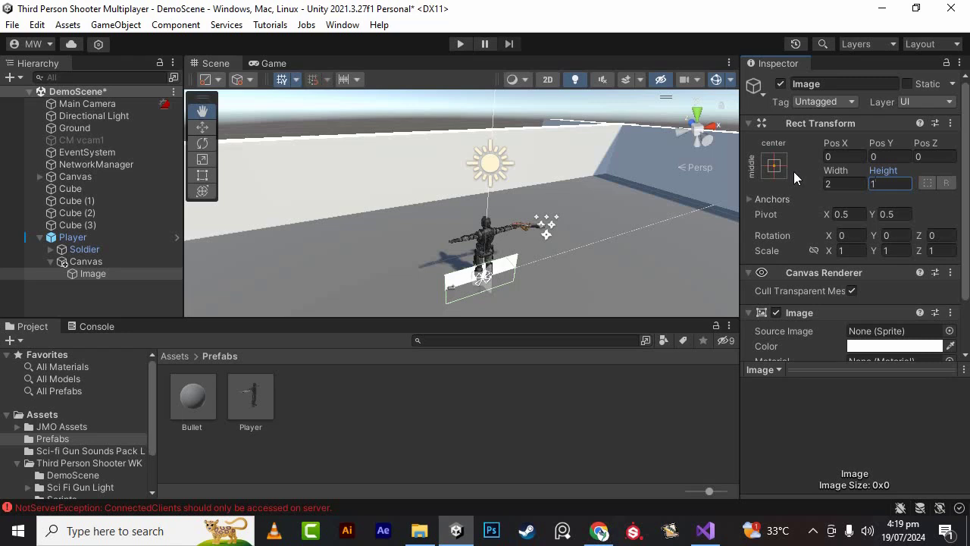
- Raise the Image panel above the soldier to Pos Y 2.479 and set its height to 0.7
left_click(202, 127)
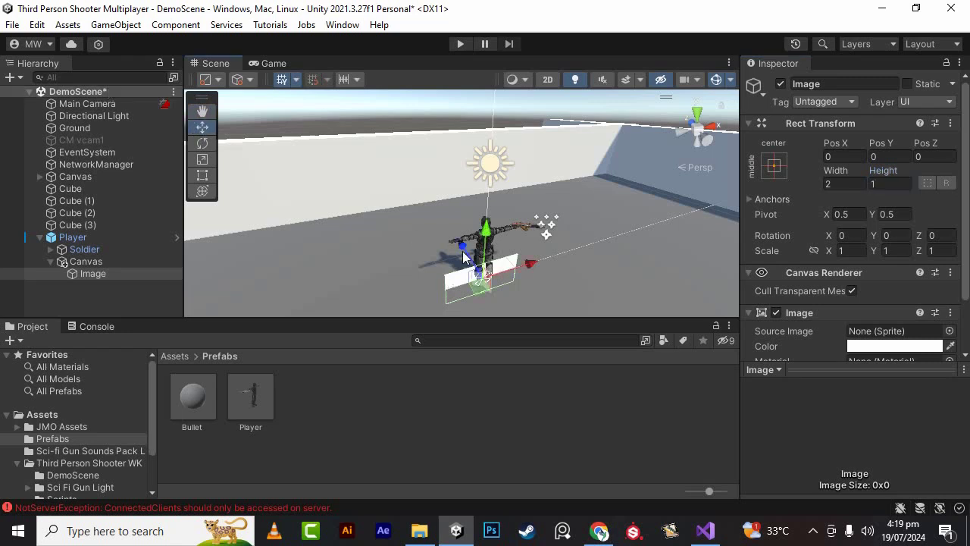
left_click_drag(487, 231, 489, 134)
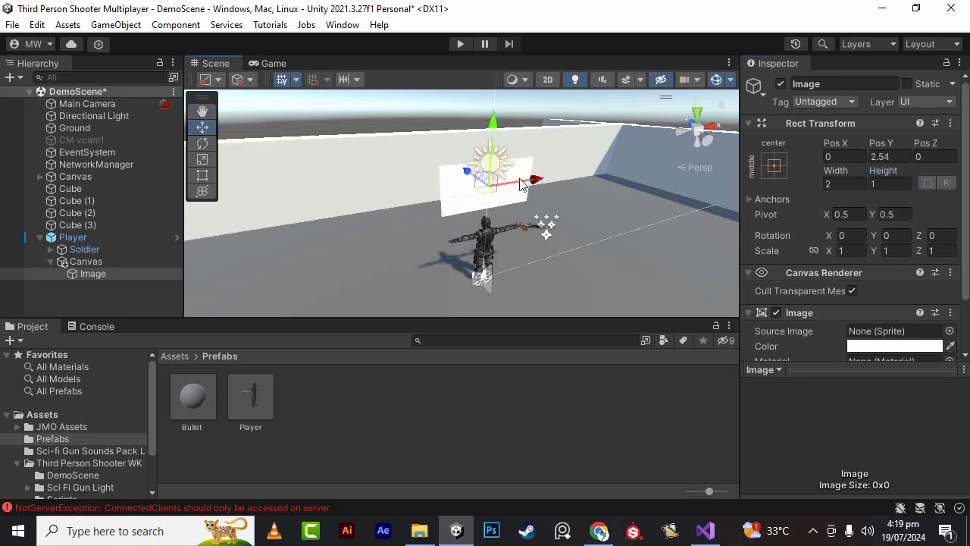
mouse_move(565, 201)
left_mouse_down("alt")
mouse_move(587, 208)
mouse_move(490, 155)
mouse_move(463, 198)
left_mouse_up("alt")
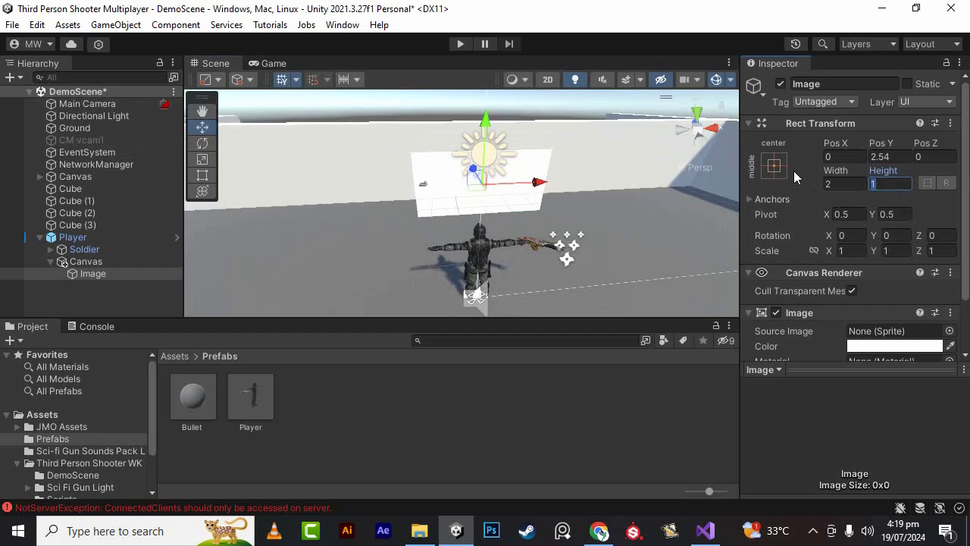
type(".7")
key("Return")
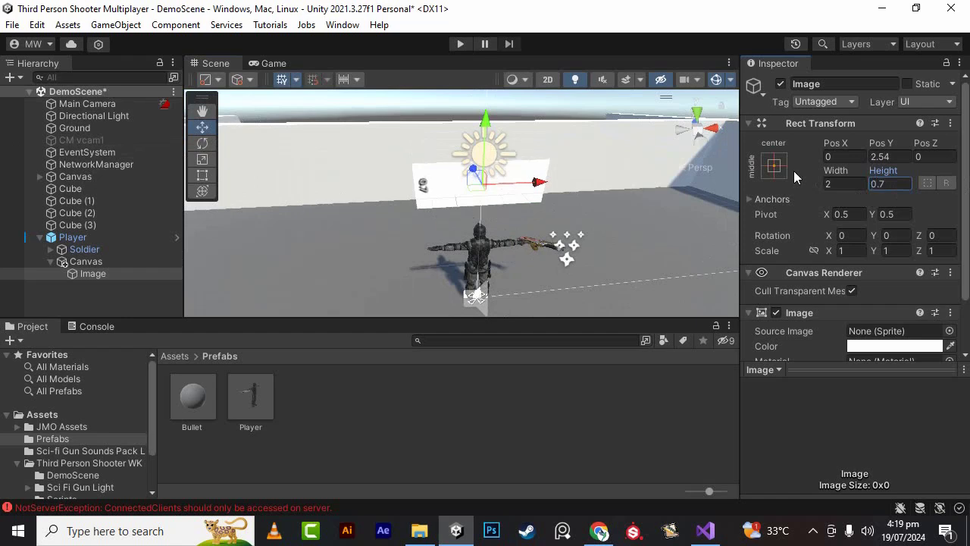
mouse_move(662, 191)
left_mouse_down("alt")
mouse_move(656, 204)
mouse_move(469, 190)
left_mouse_up("alt")
left_click_drag(494, 106, 500, 174)
- Color the Image black with reduced alpha so the panel is translucent
left_click(893, 348)
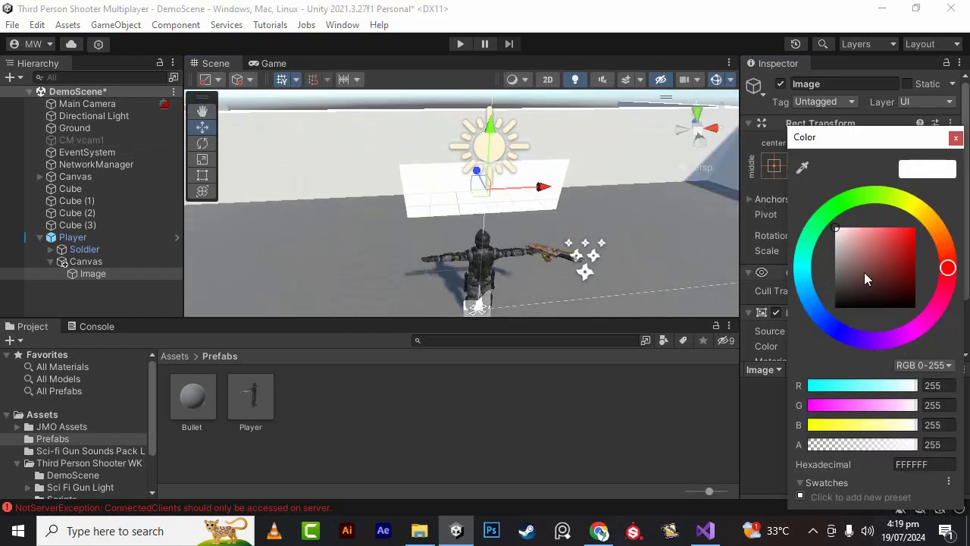
left_click_drag(864, 272, 761, 326)
left_click(886, 442)
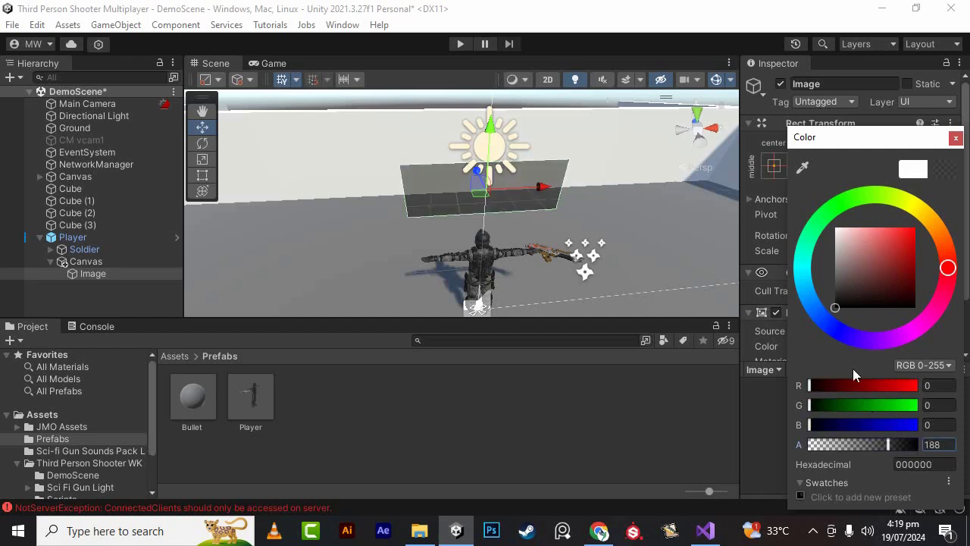
left_click(896, 445)
left_click(538, 8)
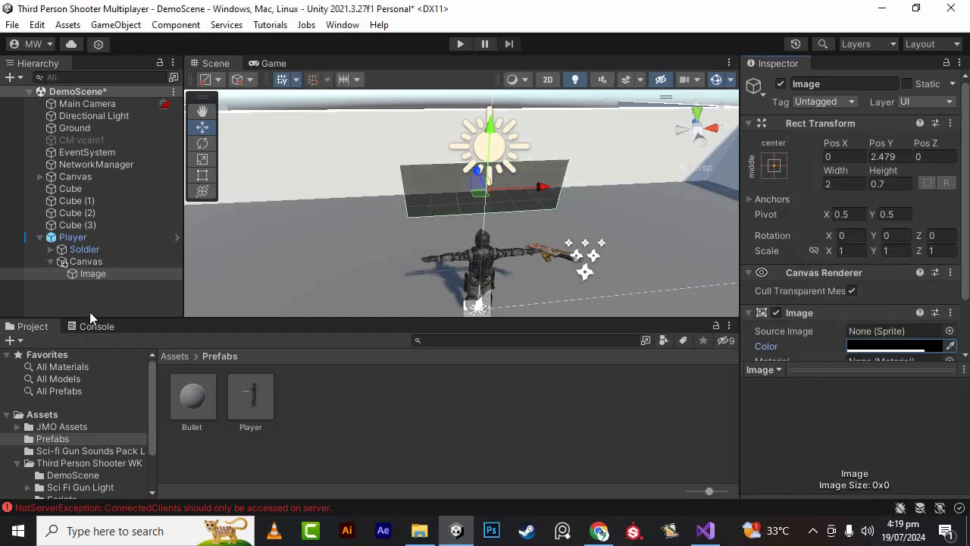
left_click(92, 275)
- Add a legacy Text under the Image and set its text to 'Player: 0'
right_click(92, 279)
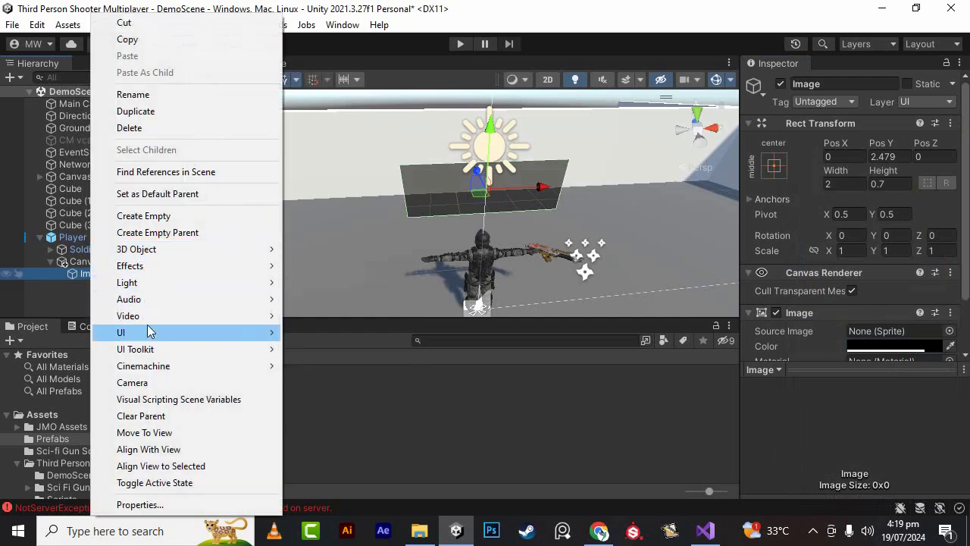
mouse_move(210, 332)
mouse_move(365, 340)
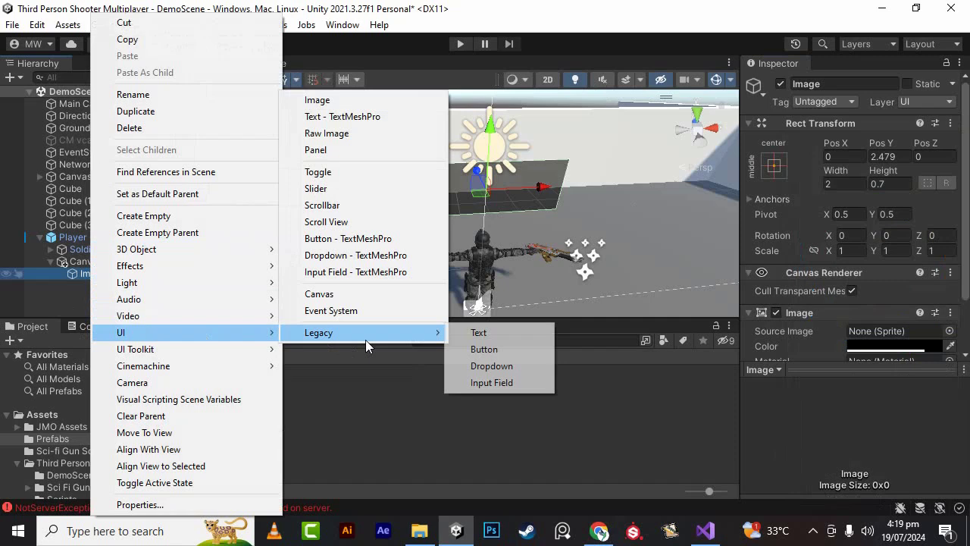
left_click(515, 333)
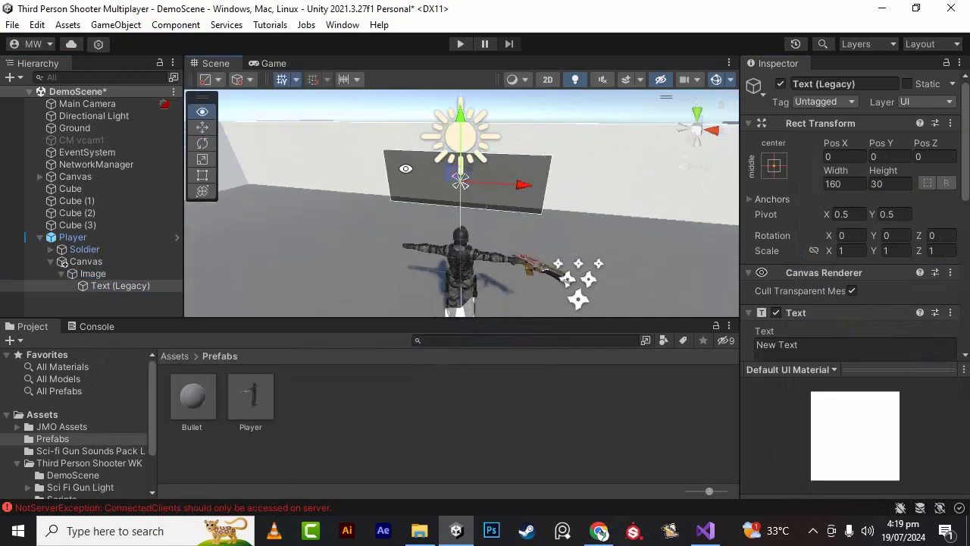
left_click_drag(377, 103, 485, 197, "alt")
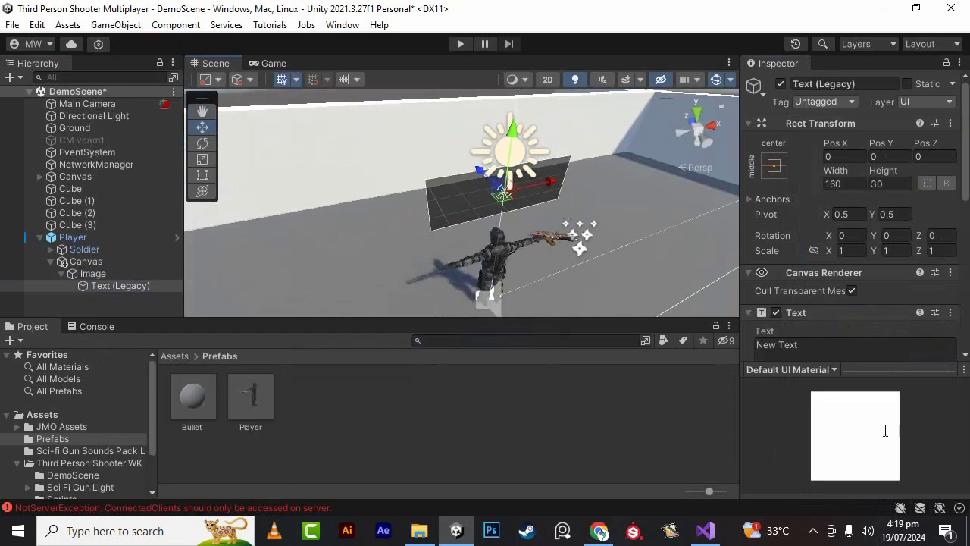
left_click(861, 353)
type("Player: 0")
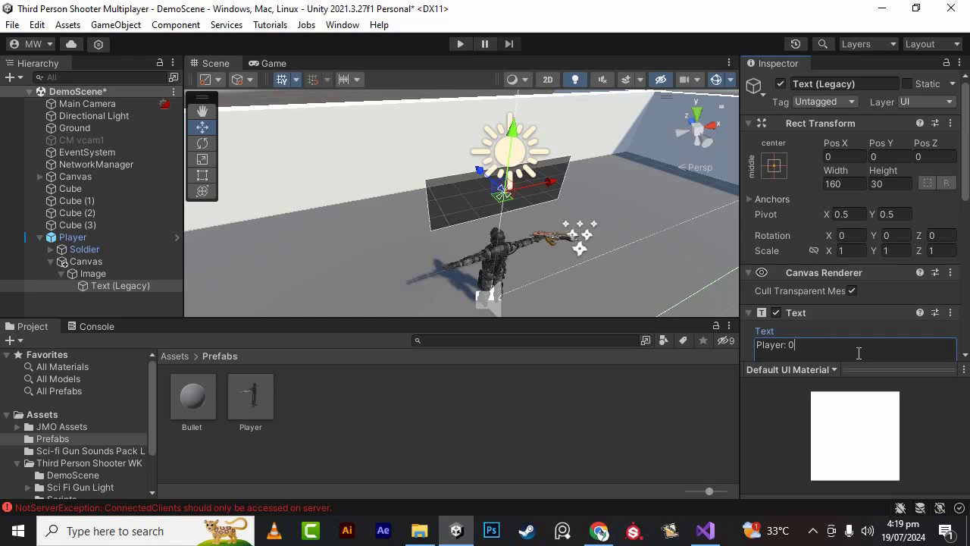
- Set the label's font size to 48 and its colour to white
scroll(858, 354, "down", 4)
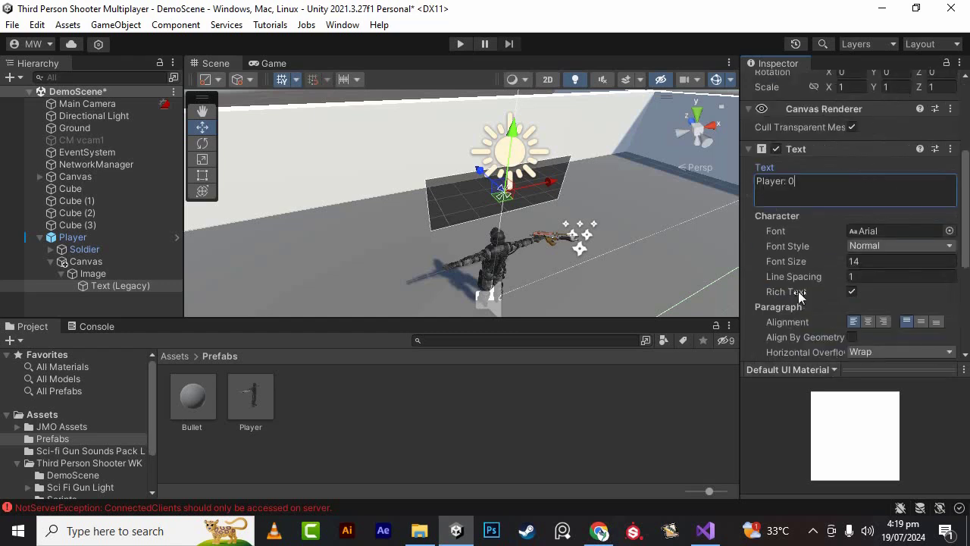
left_click(856, 262)
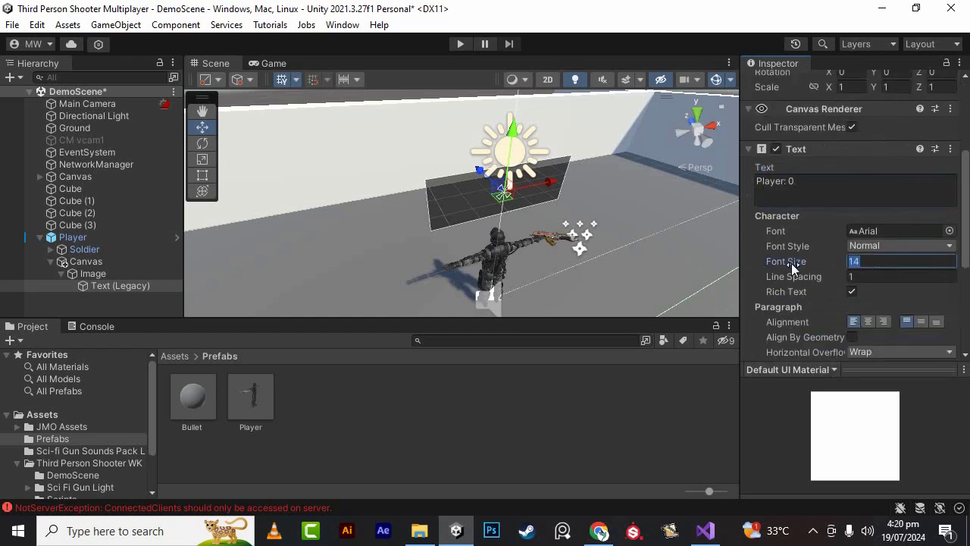
type("48")
scroll(799, 262, "down", 3)
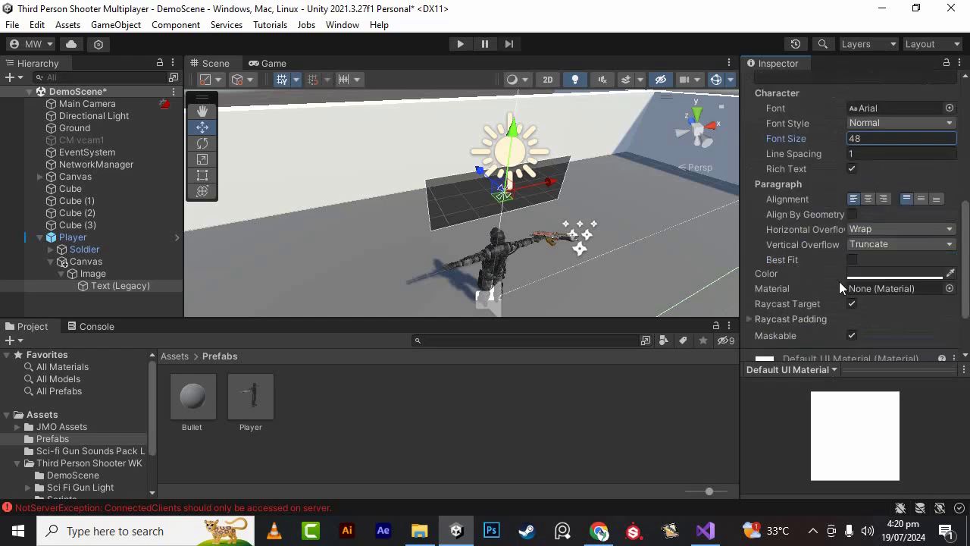
left_click(867, 271)
left_click_drag(861, 286, 687, 107)
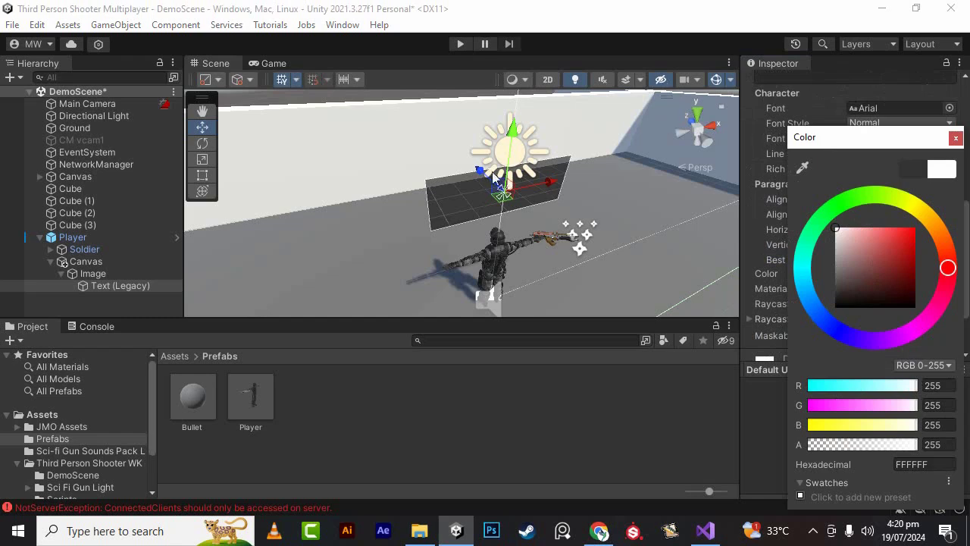
- View the label from a flatter angle and reselect the Text (Legacy) object
scroll(551, 224, "down", 3)
mouse_move(550, 218)
left_mouse_down("alt")
mouse_move(313, 185)
mouse_move(465, 239)
mouse_move(349, 144)
mouse_move(452, 232)
mouse_move(426, 206)
mouse_move(485, 206)
left_mouse_up("alt")
scroll(490, 211, "up", 5)
scroll(870, 244, "down", 3)
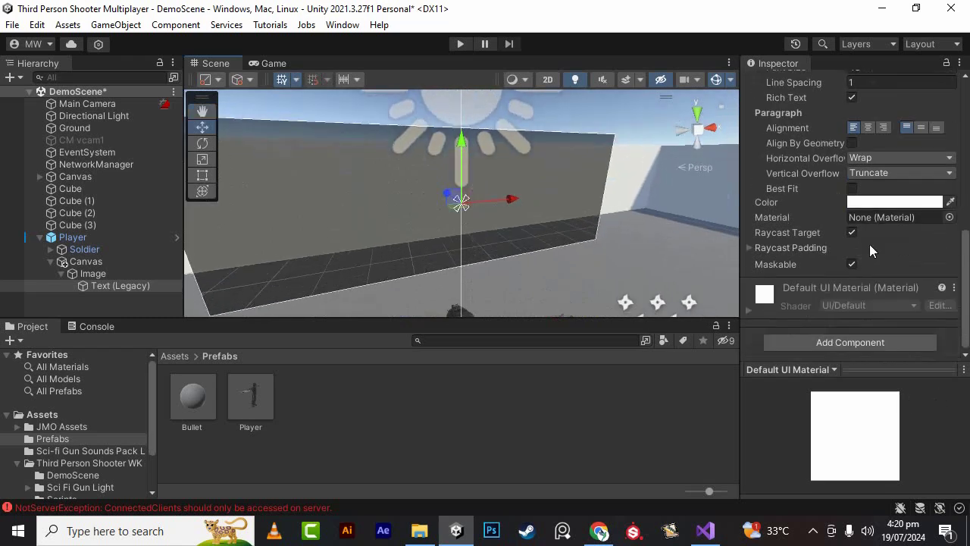
scroll(869, 244, "up", 6)
scroll(869, 244, "up", 3)
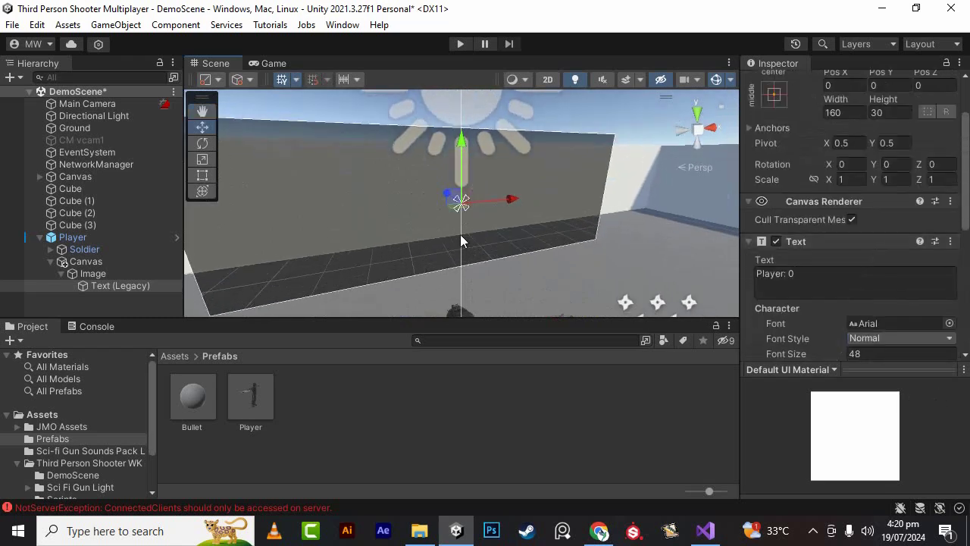
left_click(114, 302)
left_click(114, 285)
- Delete the Text under Image and add a new legacy Text directly under the Canvas
key("Delete")
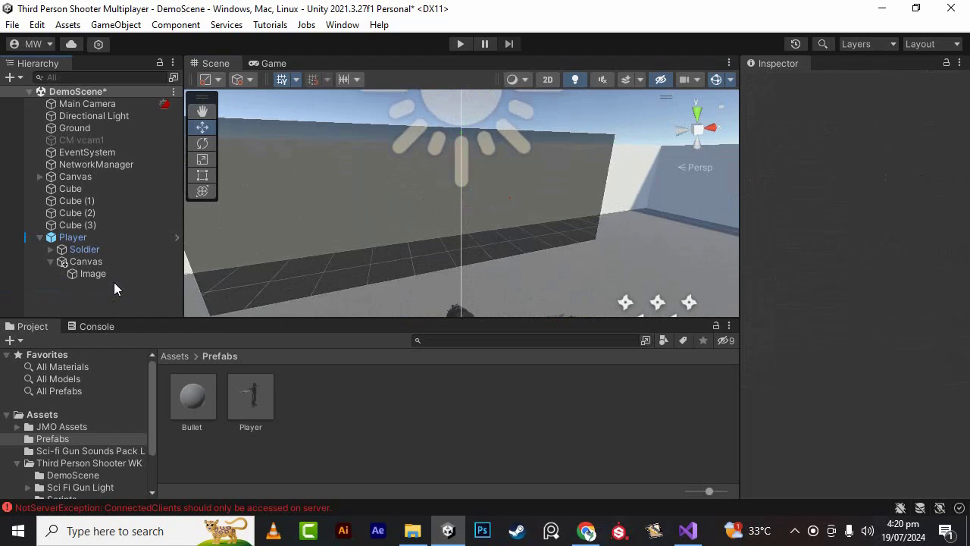
right_click(102, 262)
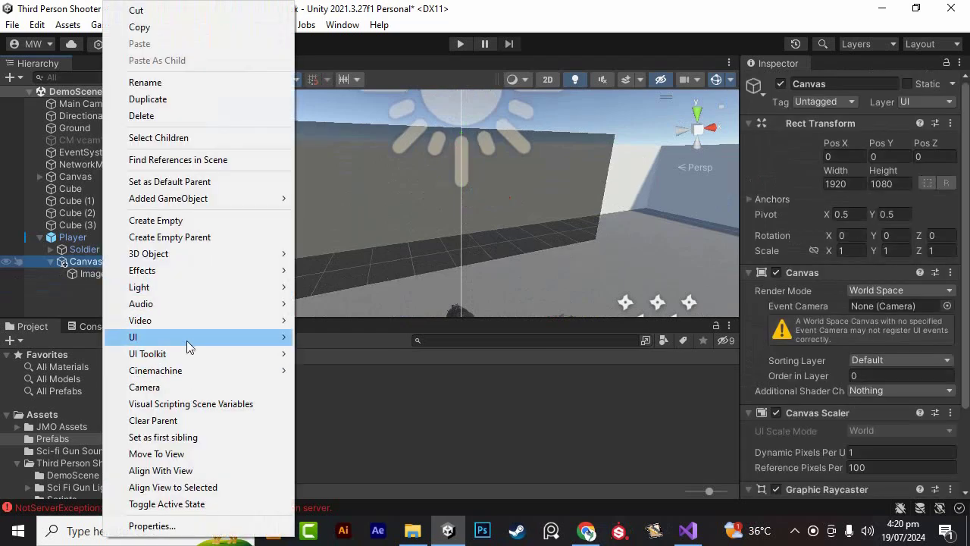
mouse_move(232, 338)
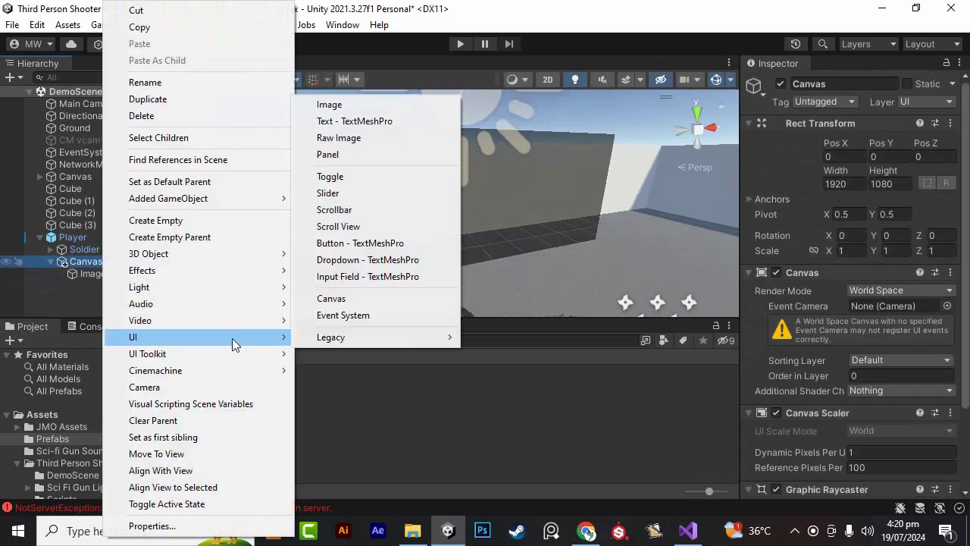
mouse_move(444, 336)
left_click(507, 338)
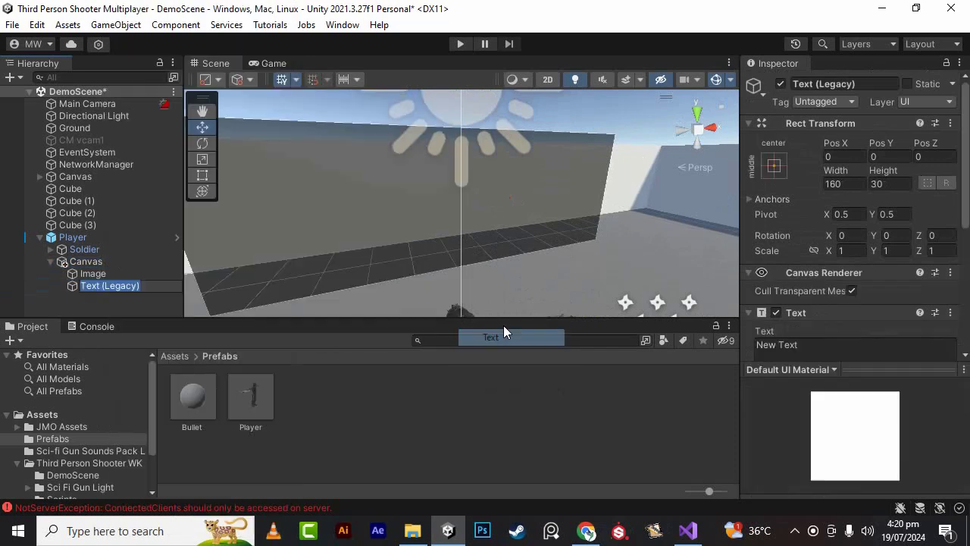
- Raise the new Text above the player to Pos Y 2.349 in the Scene view
scroll(517, 247, "down", 5)
left_click_drag(520, 246, 507, 266, "alt")
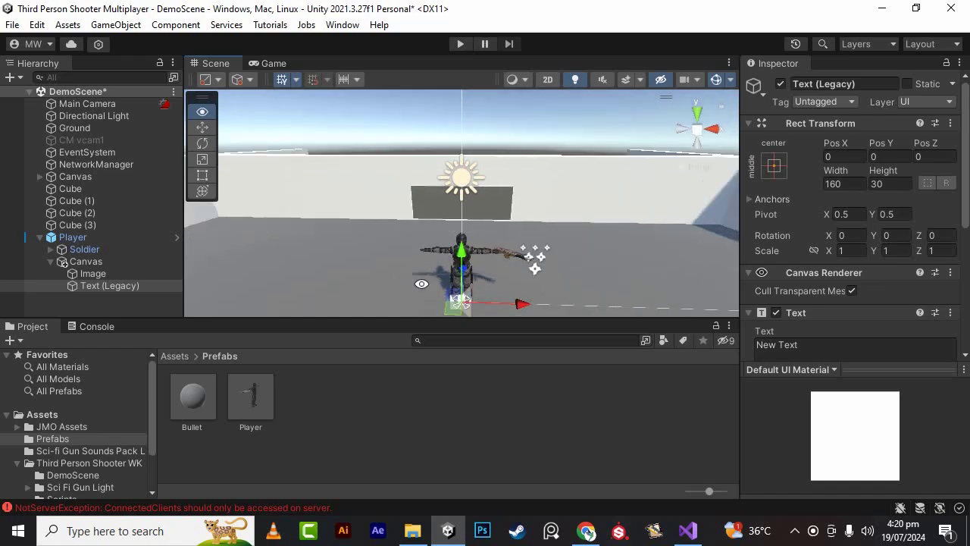
mouse_move(507, 266)
left_mouse_down("alt")
mouse_move(493, 280)
mouse_move(505, 225)
left_mouse_up("alt")
scroll(506, 225, "up", 2)
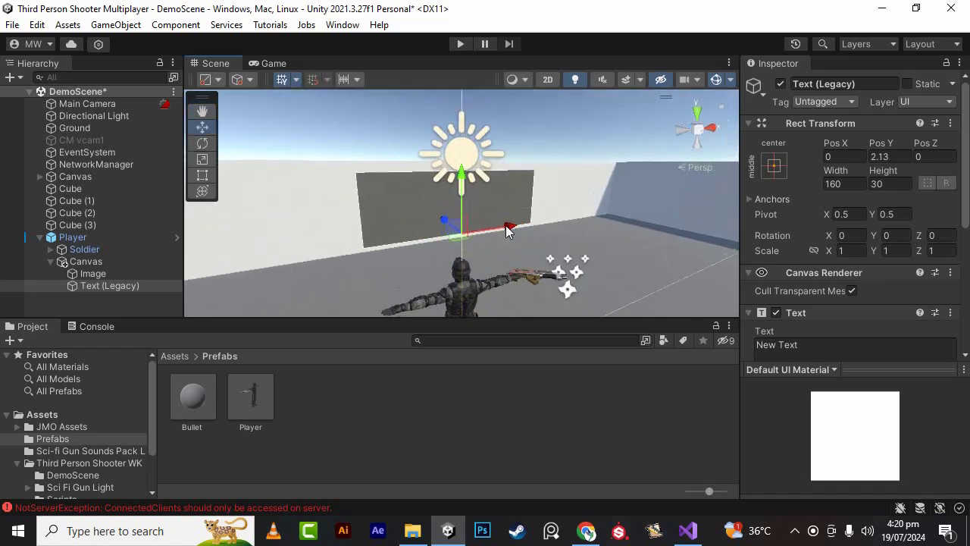
scroll(506, 226, "up", 2)
scroll(506, 225, "up", 2)
scroll(508, 233, "up", 2)
left_click_drag(468, 218, 458, 176)
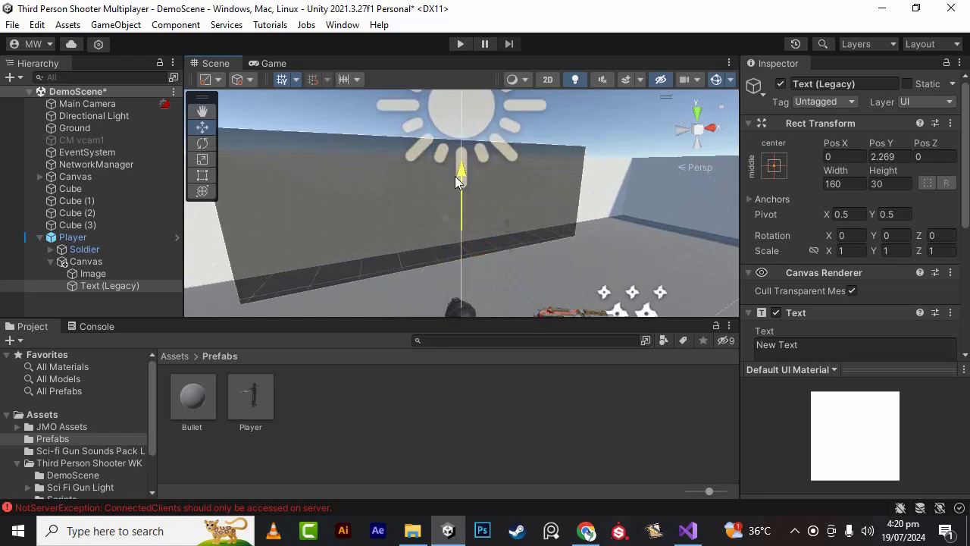
mouse_move(550, 215)
left_mouse_down("alt")
mouse_move(368, 215)
mouse_move(377, 345)
mouse_move(500, 244)
left_mouse_up("alt")
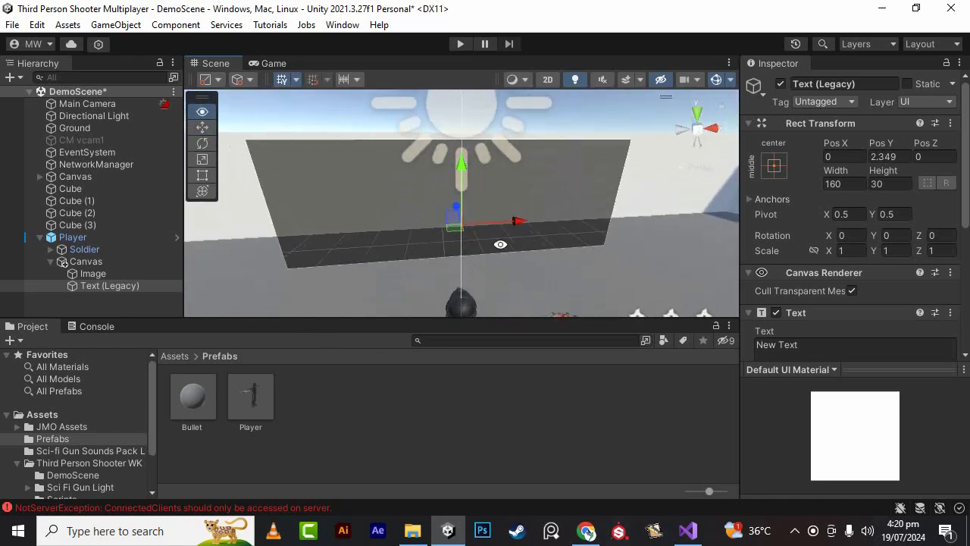
- Replace the placeholder label text with 'Player: 0'
scroll(857, 226, "down", 5)
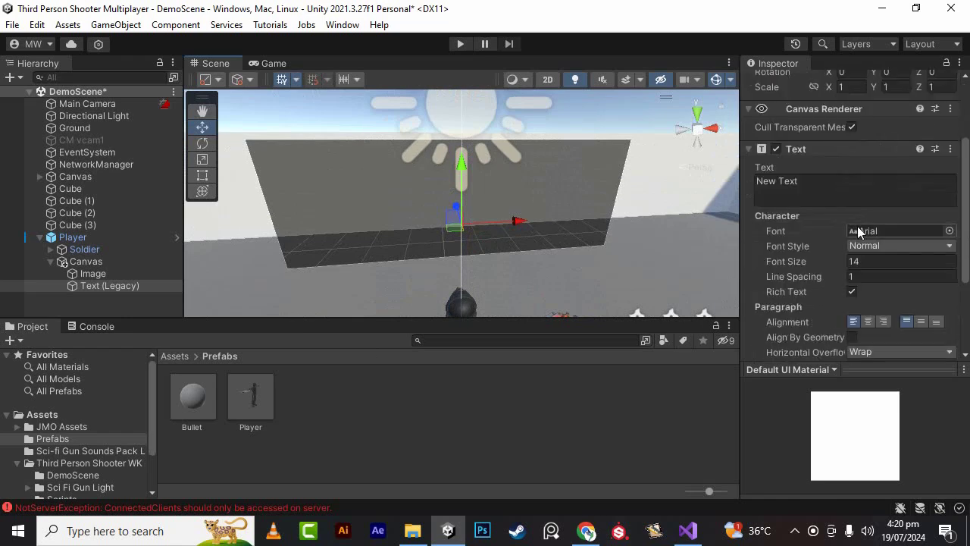
left_click(844, 191)
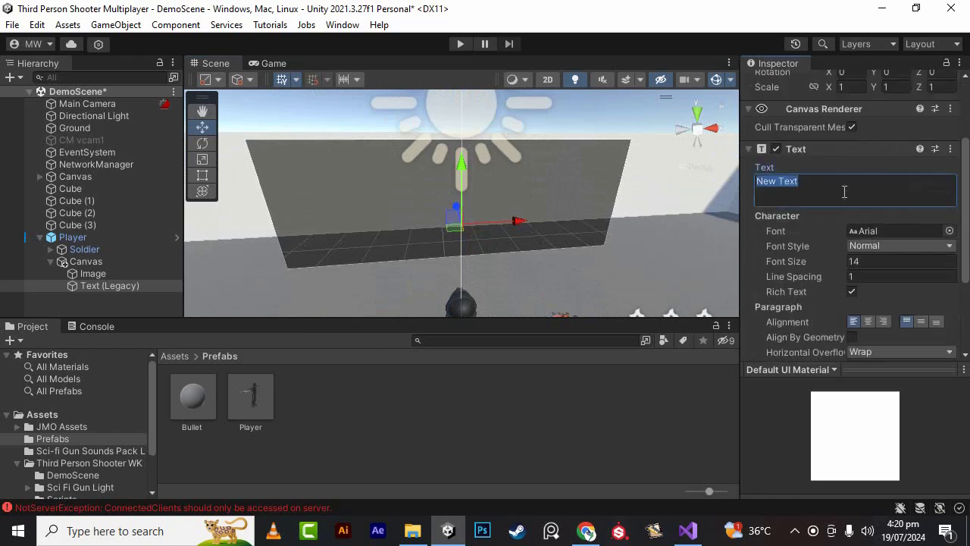
type("Player: 0")
- Make the label text white and set its font size to 48
scroll(844, 191, "down", 3)
left_click(882, 269)
left_click_drag(854, 260, 834, 226)
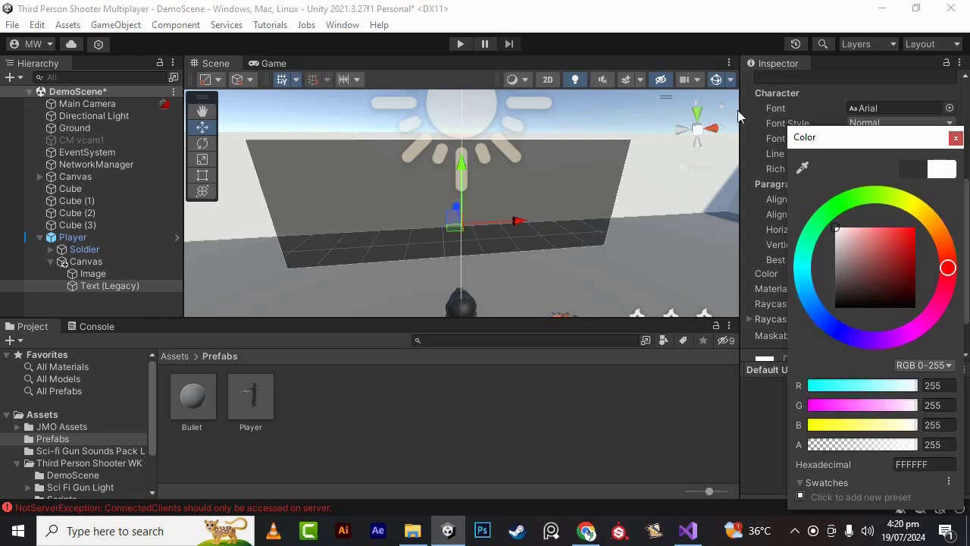
left_click(956, 137)
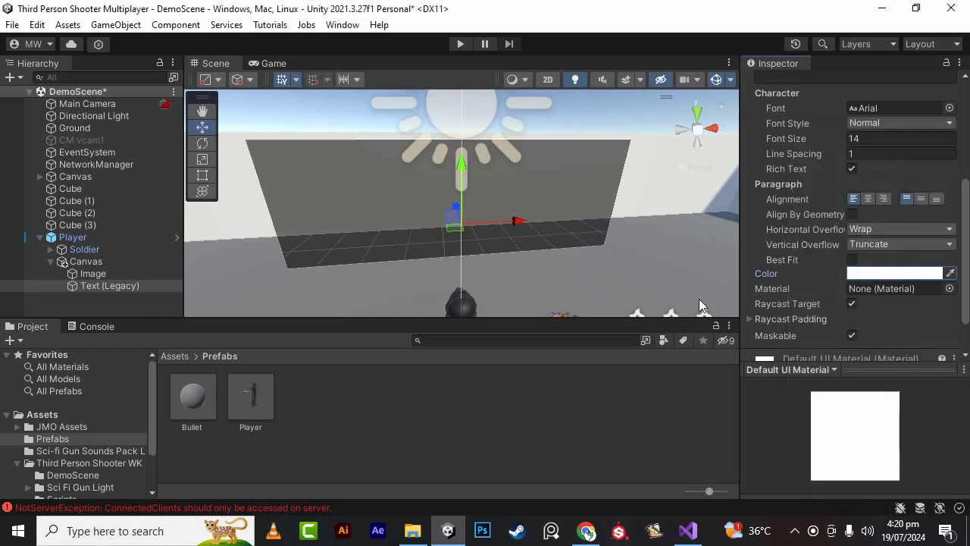
left_click(872, 138)
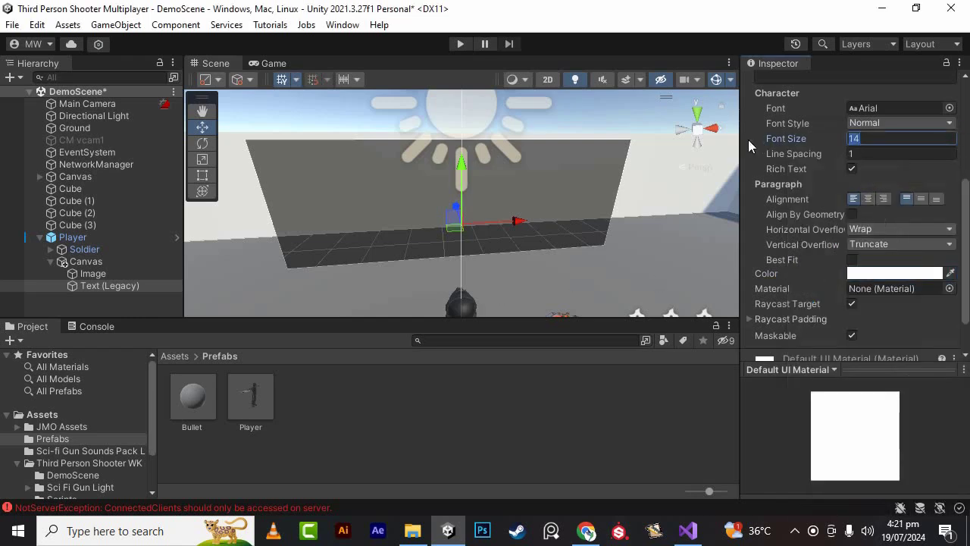
type("48")
- Switch to the Rect tool and frame the Text near the player in the Scene view
left_click(205, 161)
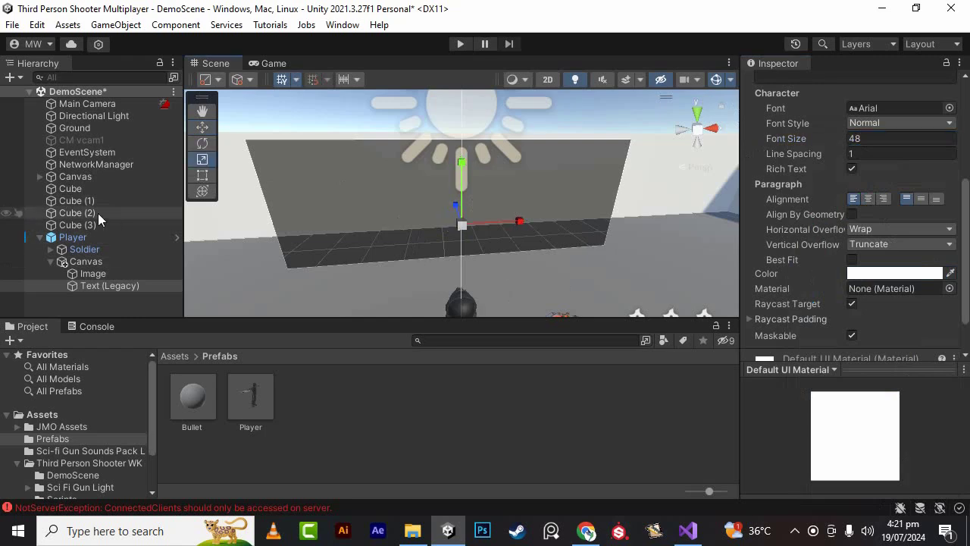
left_click(203, 175)
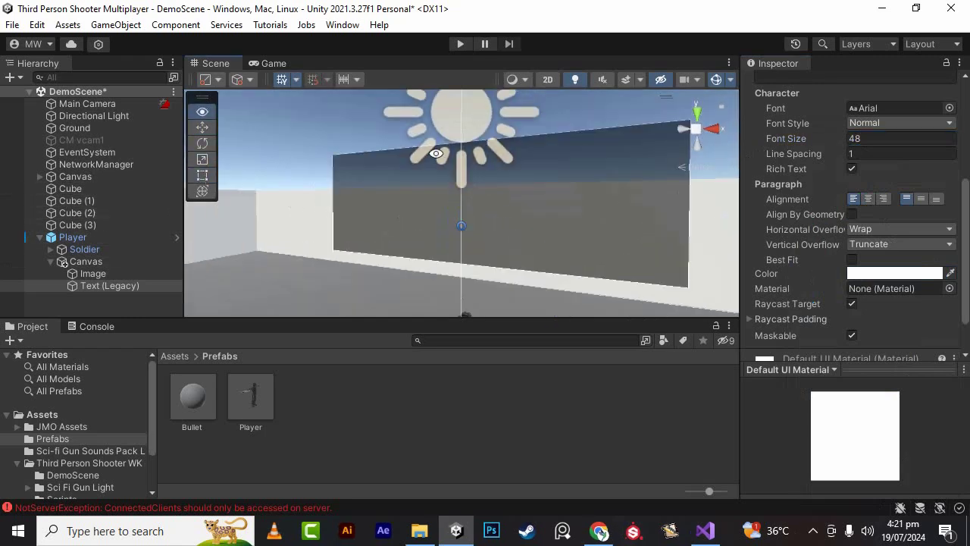
scroll(536, 213, "down", 5)
scroll(537, 210, "down", 2)
scroll(539, 209, "down", 2)
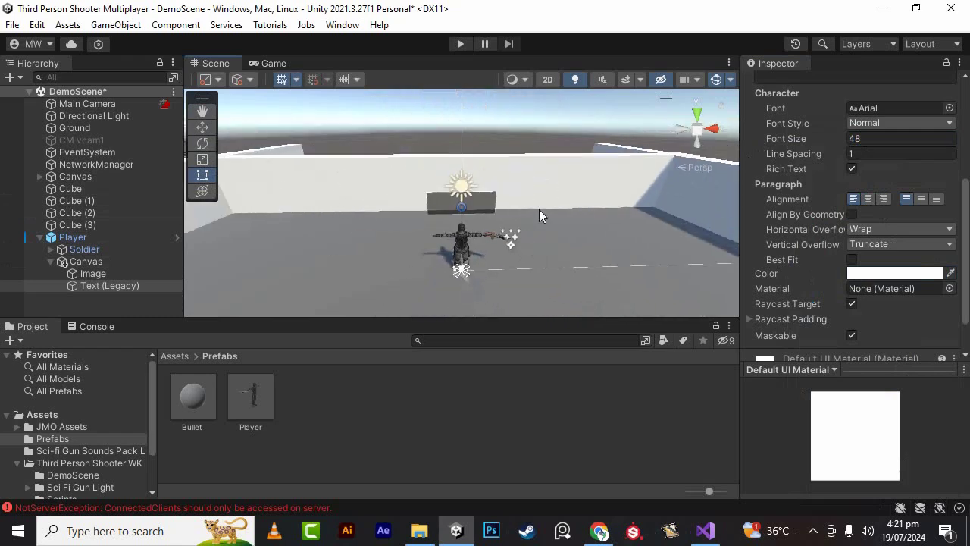
scroll(539, 209, "down", 2)
scroll(539, 209, "down", 3)
scroll(539, 209, "down", 2)
scroll(539, 209, "down", 2)
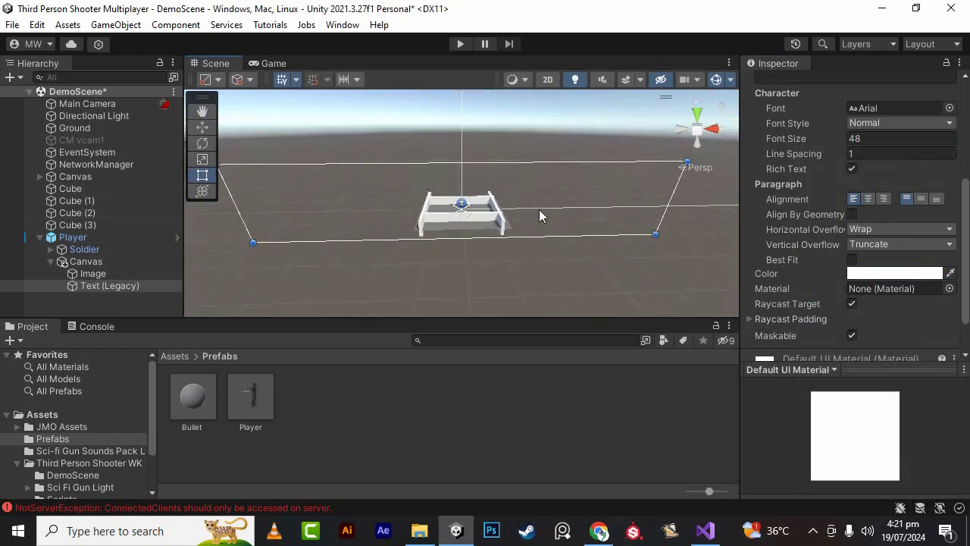
scroll(539, 210, "down", 2)
scroll(539, 209, "down", 1)
left_click_drag(544, 224, 458, 234, "alt")
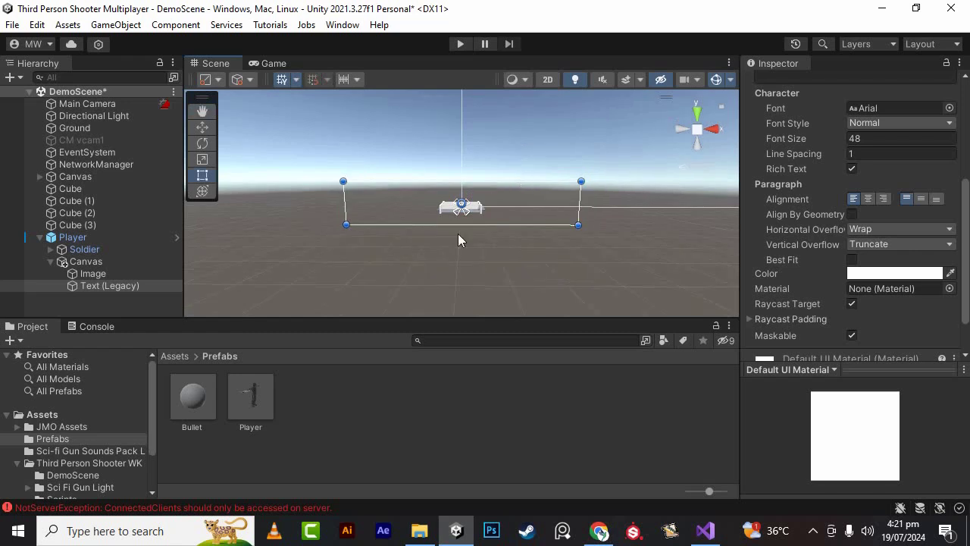
scroll(455, 232, "up", 2)
scroll(510, 258, "up", 2)
scroll(511, 245, "up", 1)
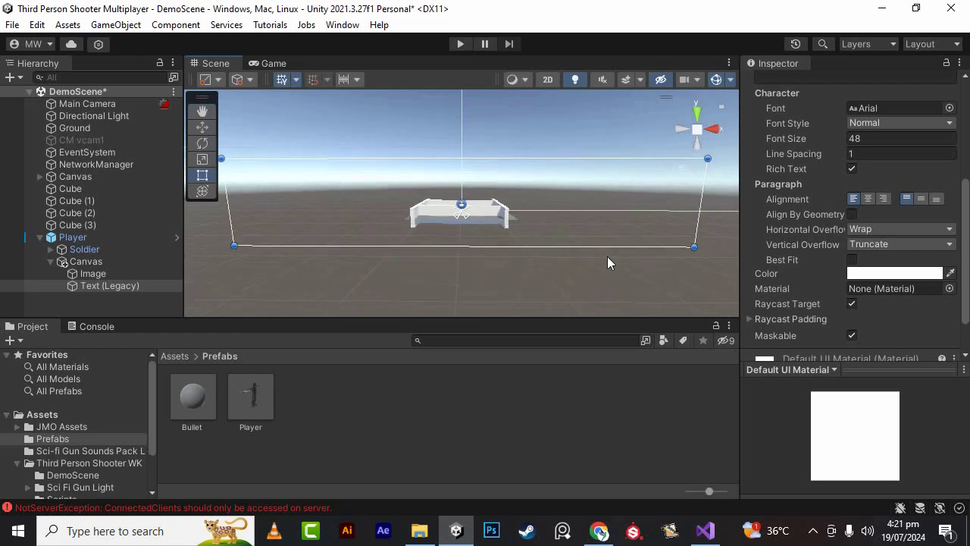
- Shrink the Text rectangle and move it beside the player's walled box
left_click_drag(692, 246, 496, 241)
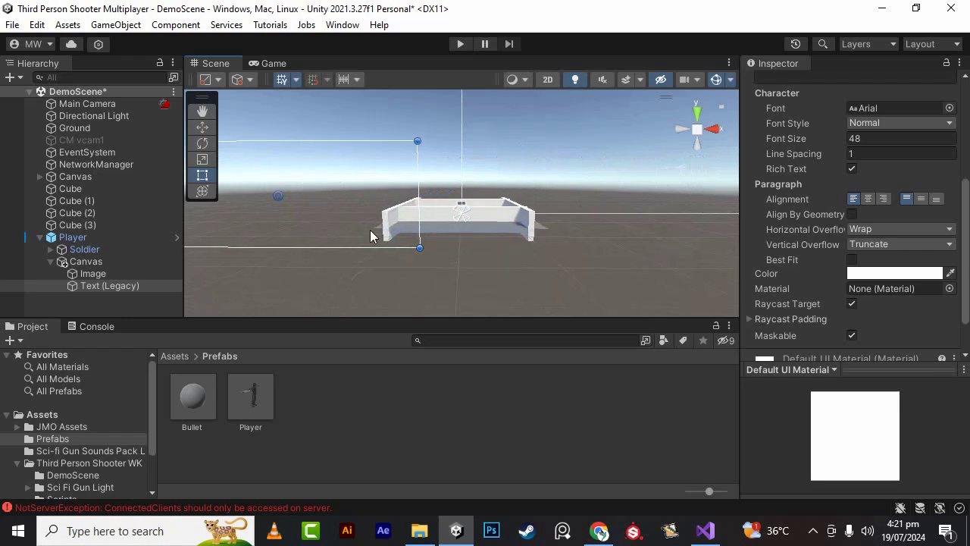
mouse_move(497, 241)
left_mouse_down("alt")
mouse_move(574, 210)
mouse_move(577, 243)
mouse_move(371, 279)
mouse_move(366, 254)
left_mouse_up("alt")
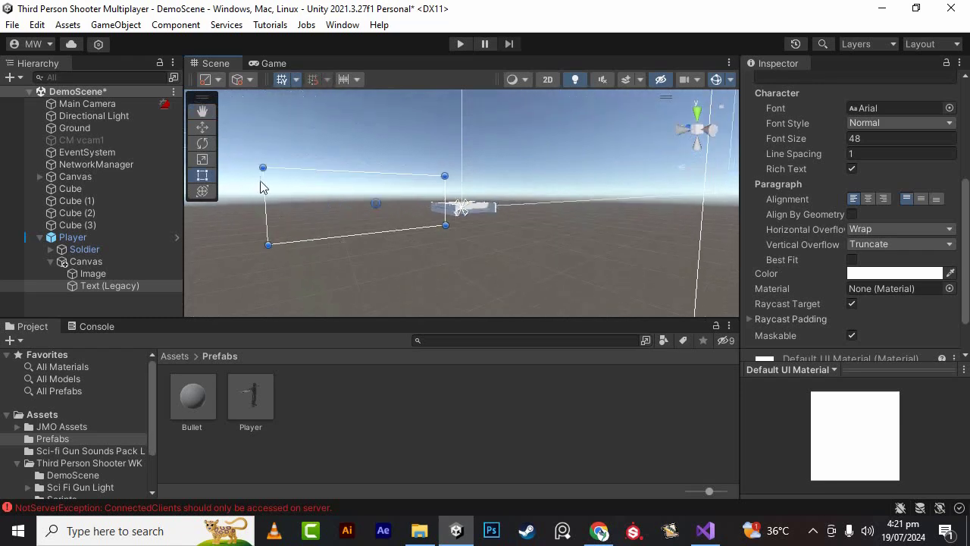
mouse_move(261, 169)
left_mouse_down()
mouse_move(415, 234)
mouse_move(410, 351)
left_mouse_up()
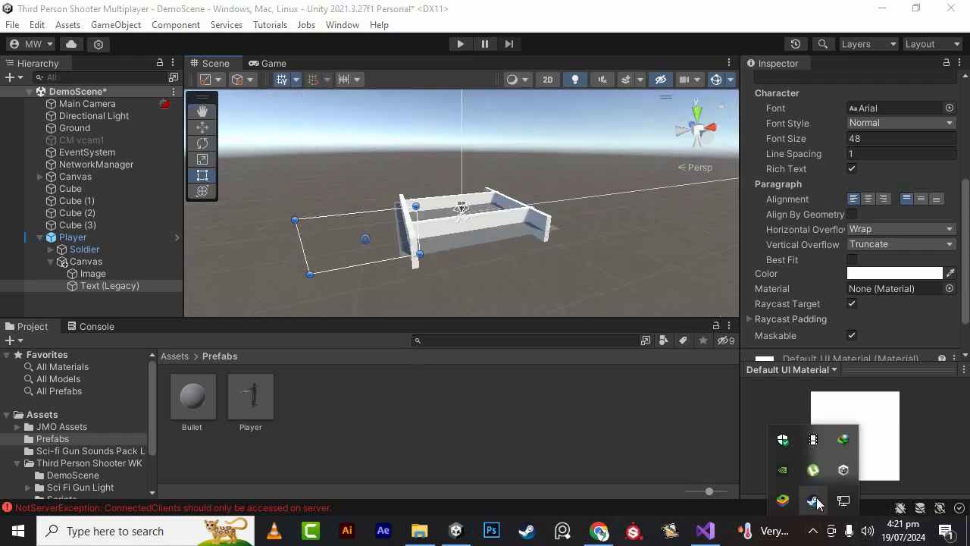
left_click(812, 531)
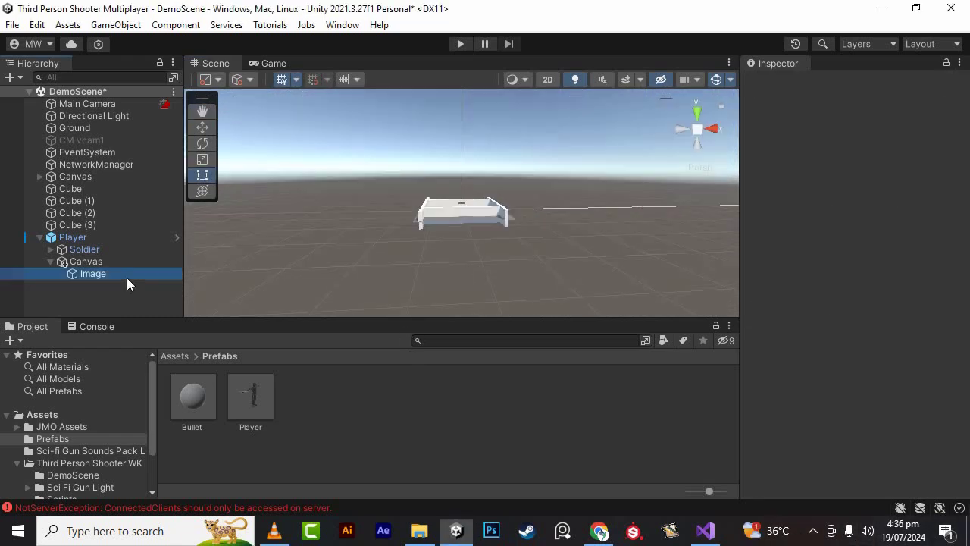
- Add a new legacy Text object as a child of the Image
left_click(126, 275)
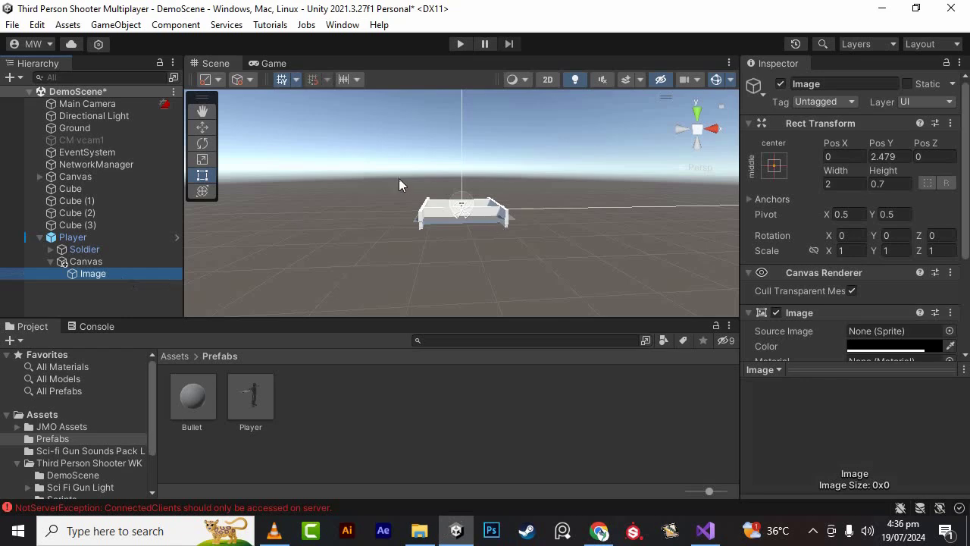
right_click(81, 274)
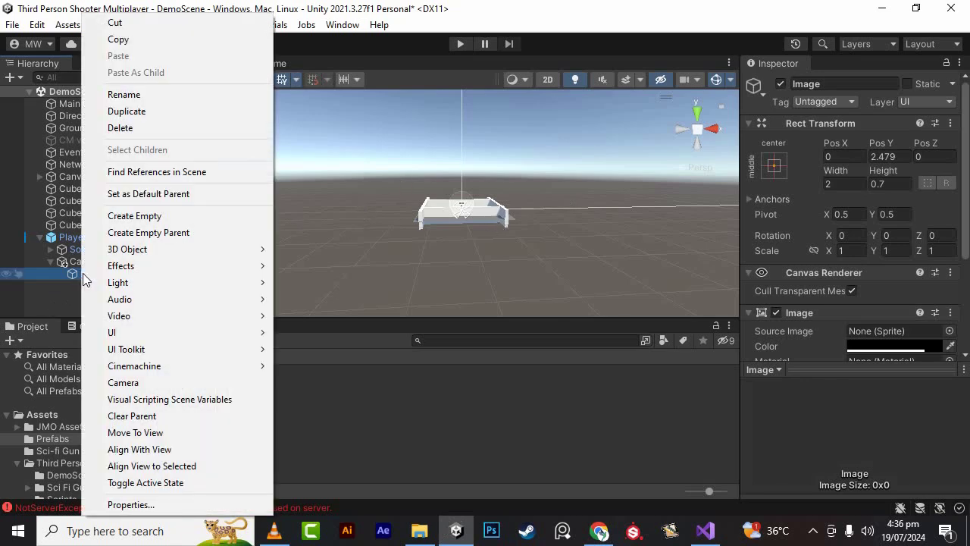
mouse_move(179, 333)
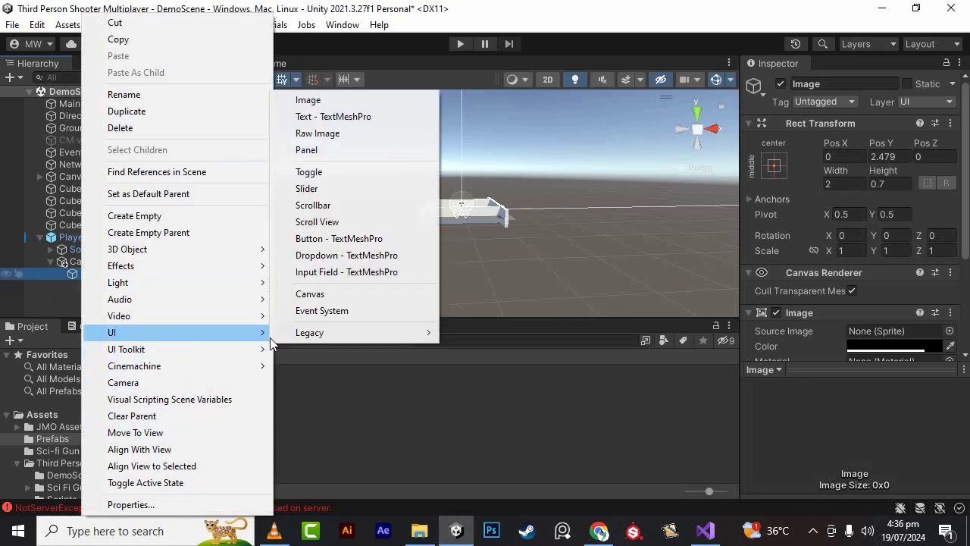
mouse_move(332, 334)
left_click(496, 332)
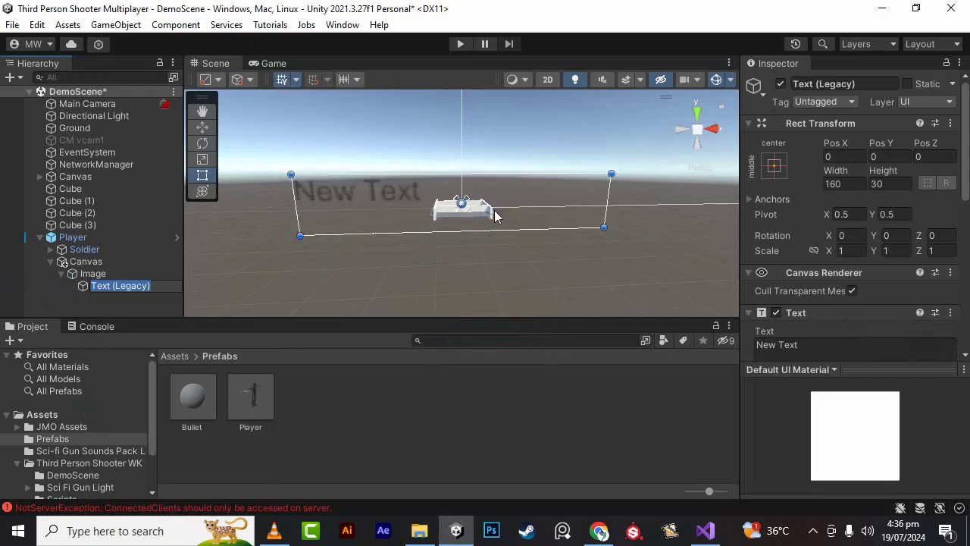
- Scale the new Text down to about 0.0112 so it fits the grey panel
left_click(202, 159)
left_click_drag(464, 210, 430, 237)
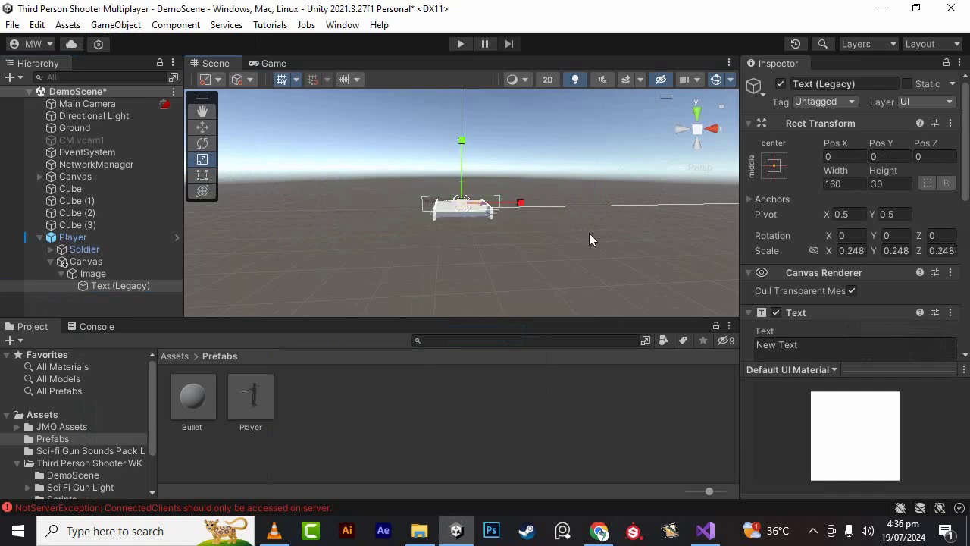
scroll(477, 178, "up", 1)
scroll(474, 182, "up", 1)
scroll(467, 189, "up", 2)
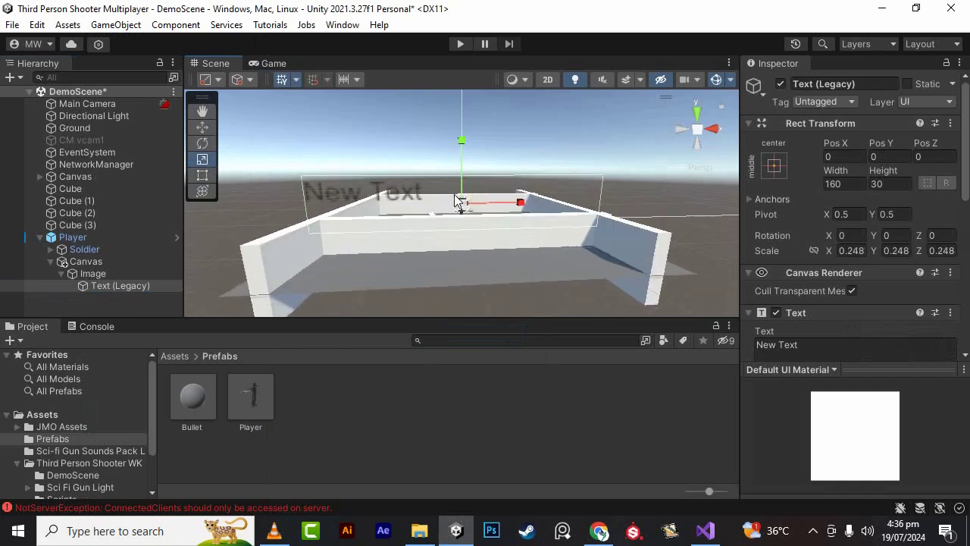
scroll(455, 201, "up", 2)
scroll(455, 201, "up", 2)
scroll(458, 201, "up", 2)
scroll(460, 201, "up", 2)
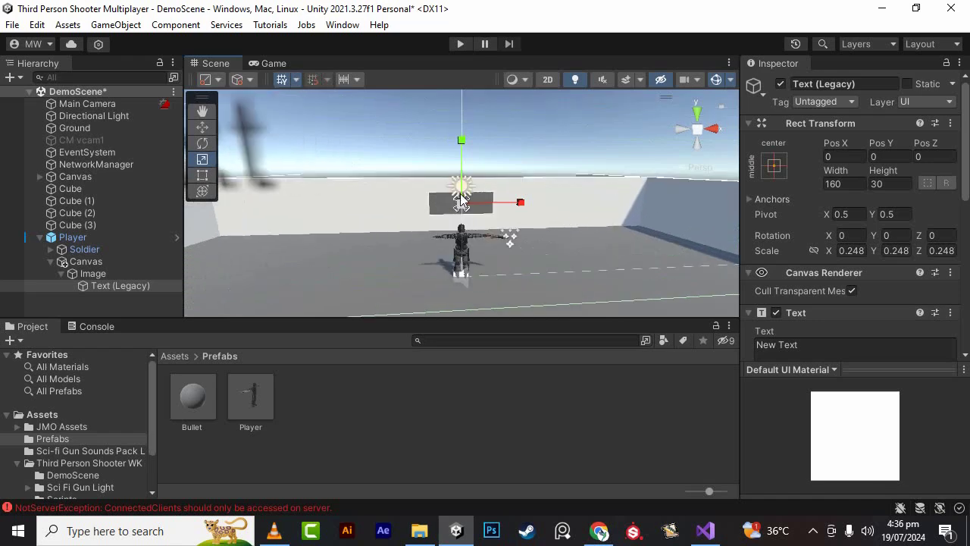
scroll(462, 201, "up", 2)
scroll(461, 201, "up", 2)
left_click_drag(461, 201, 413, 238)
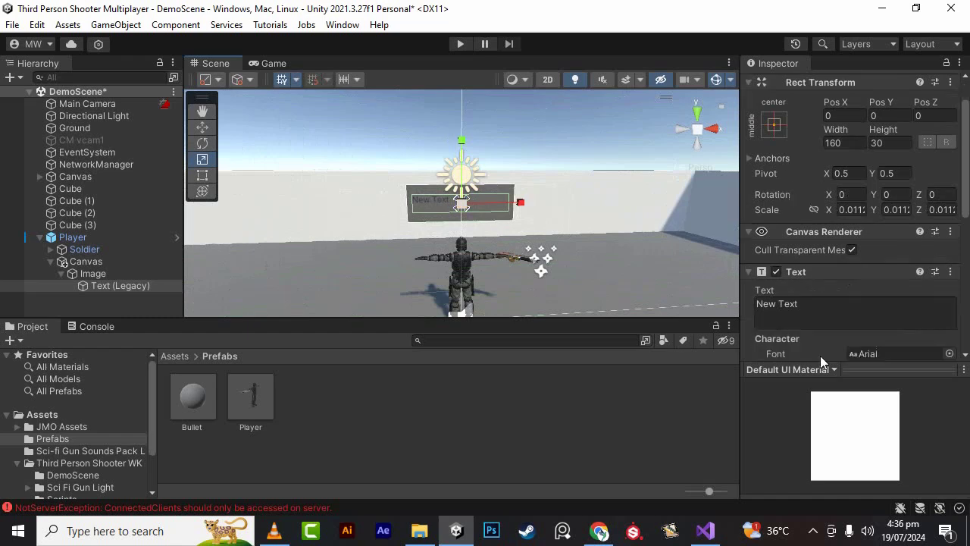
- Change the label text to 'PLAYER: 0'
scroll(821, 355, "down", 1)
left_click(822, 313)
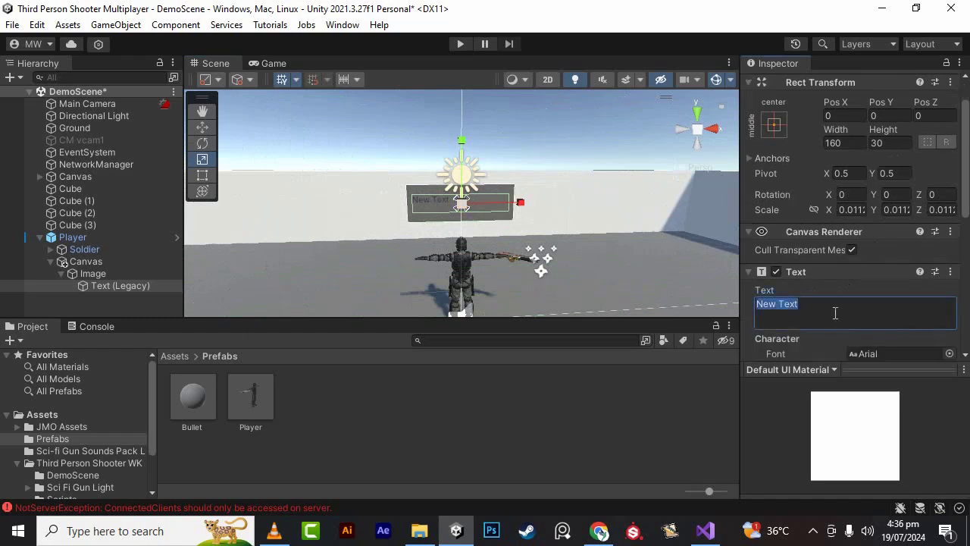
type("PLAYER: 0")
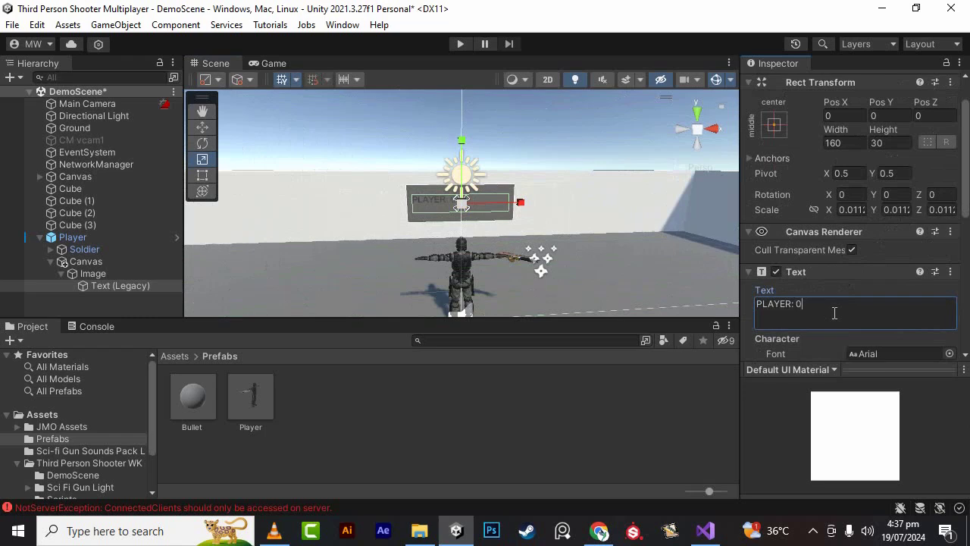
- Set the label's font size to 24 with centre and middle alignment
scroll(447, 163, "up", 2)
scroll(467, 173, "up", 2)
scroll(482, 180, "up", 2)
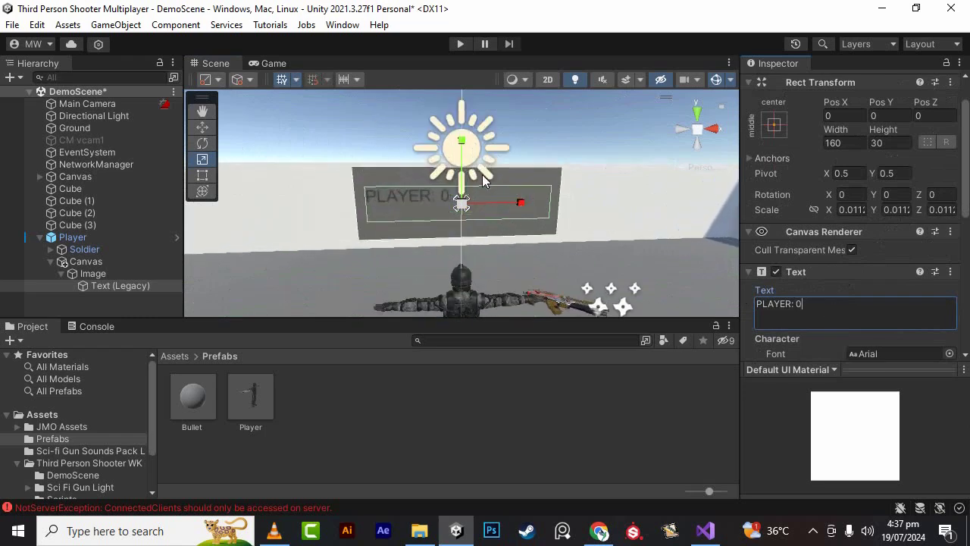
scroll(913, 213, "down", 5)
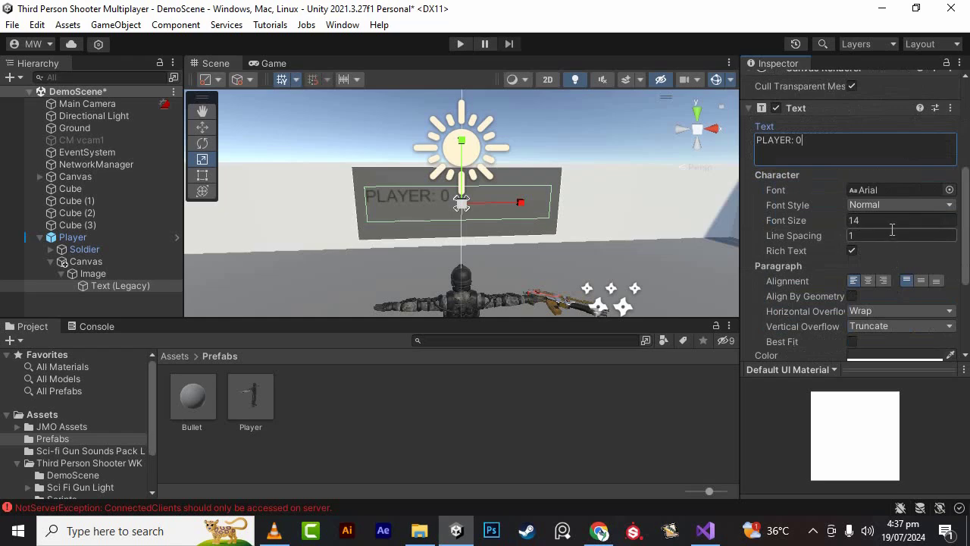
left_click(892, 221)
type("2")
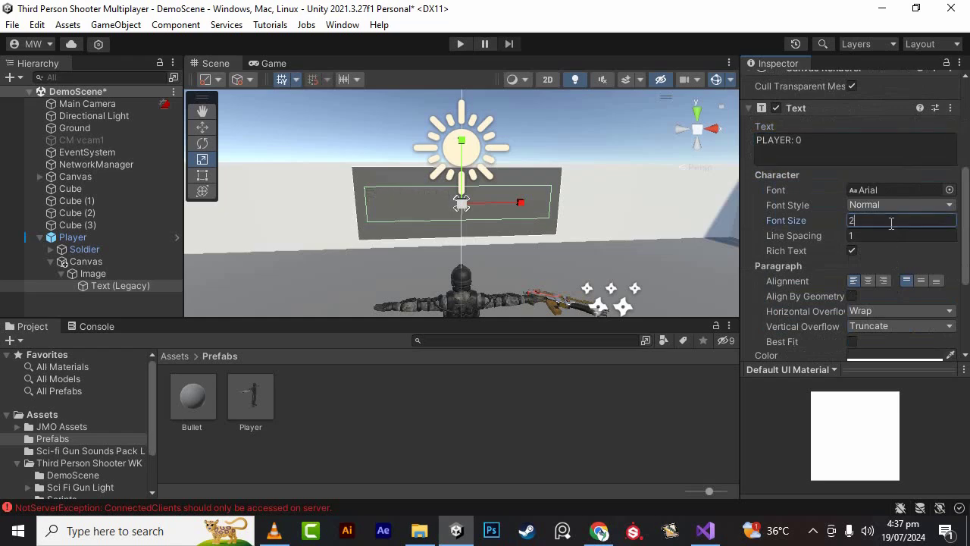
type("4")
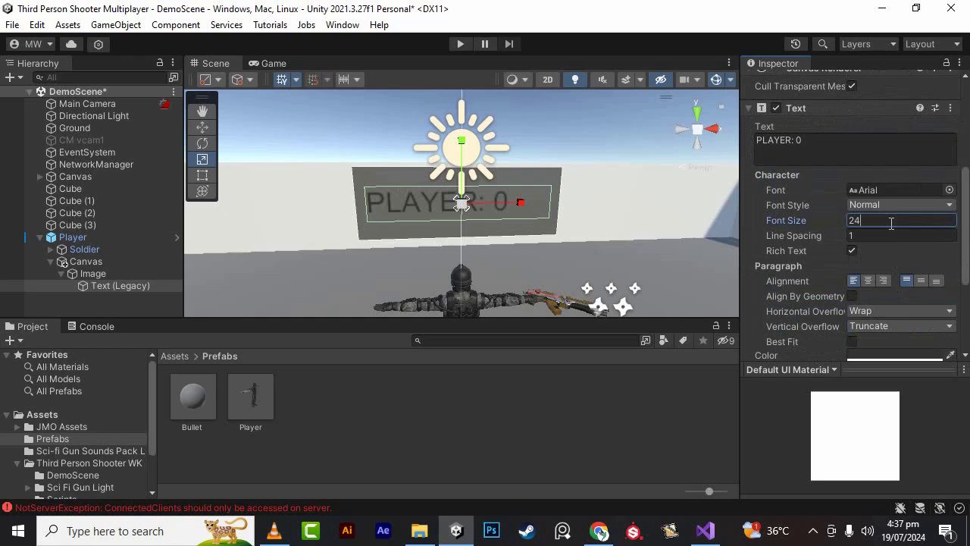
left_click(869, 281)
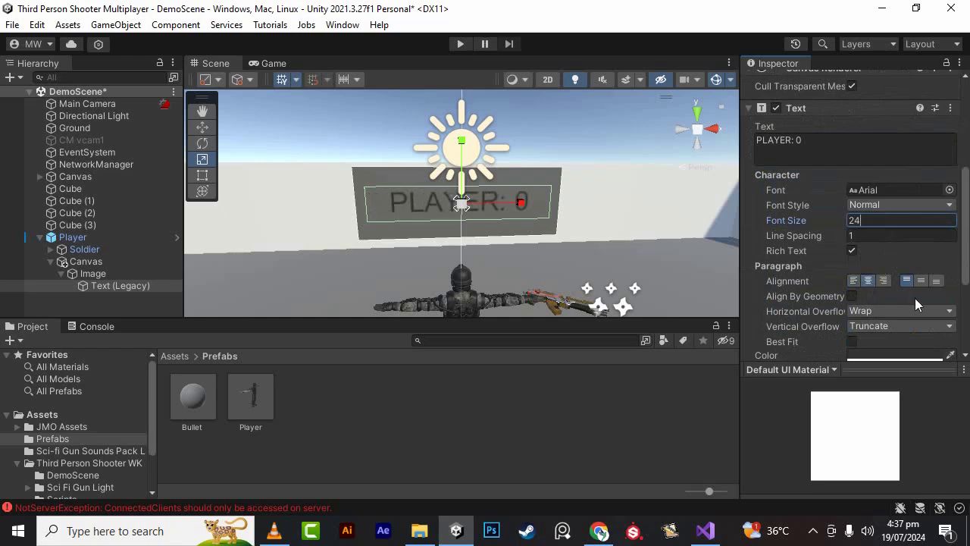
left_click(921, 281)
- Make the label text white (255,255,255) and check it from above
scroll(855, 280, "down", 1)
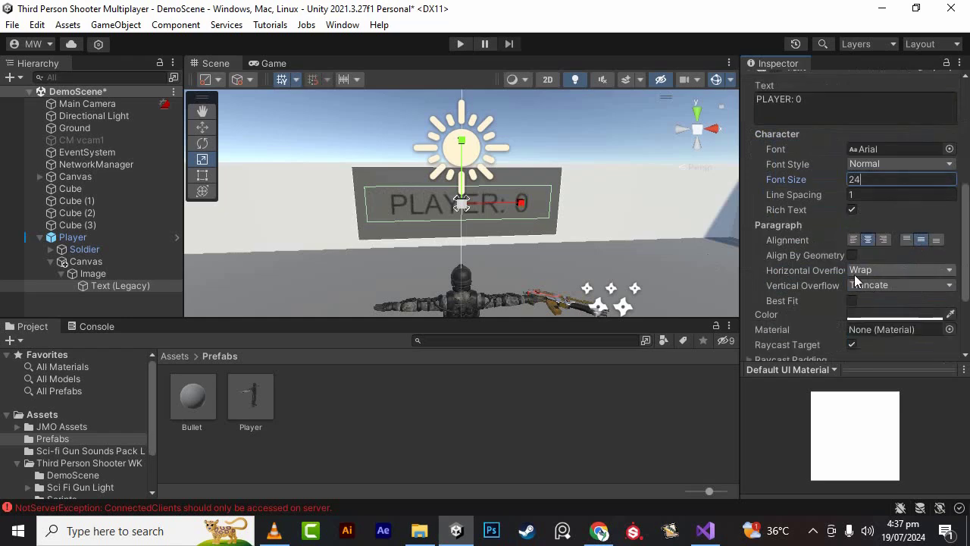
left_click(869, 314)
left_click_drag(849, 260, 751, 153)
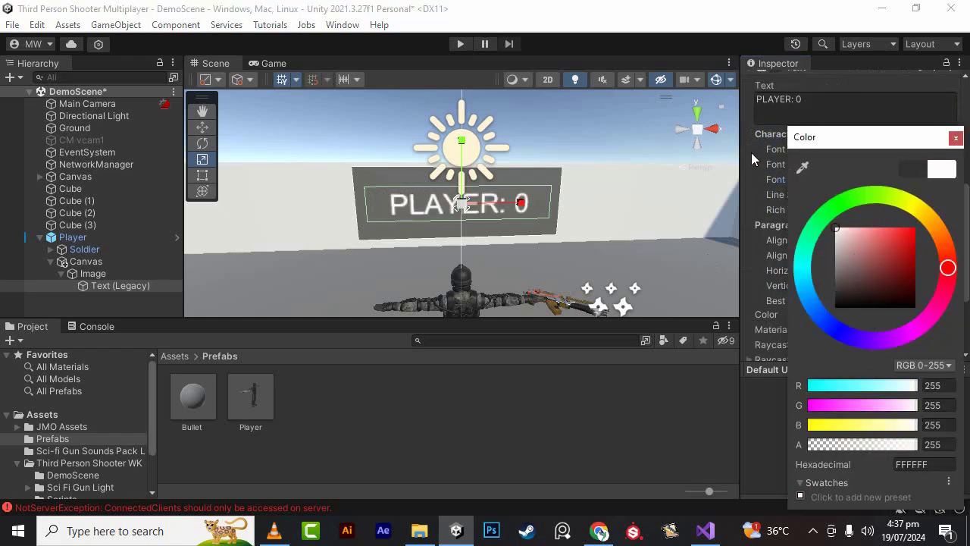
left_click(956, 137)
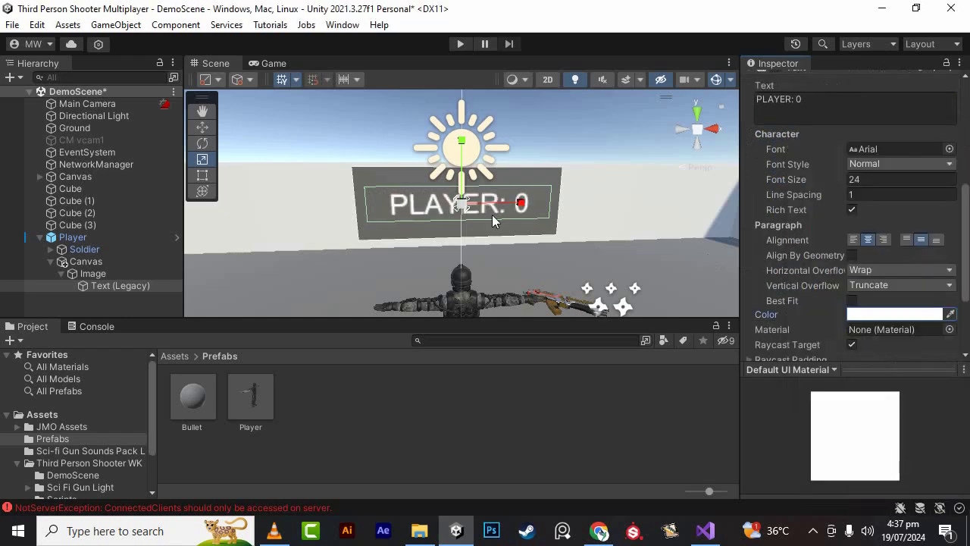
scroll(492, 215, "down", 3)
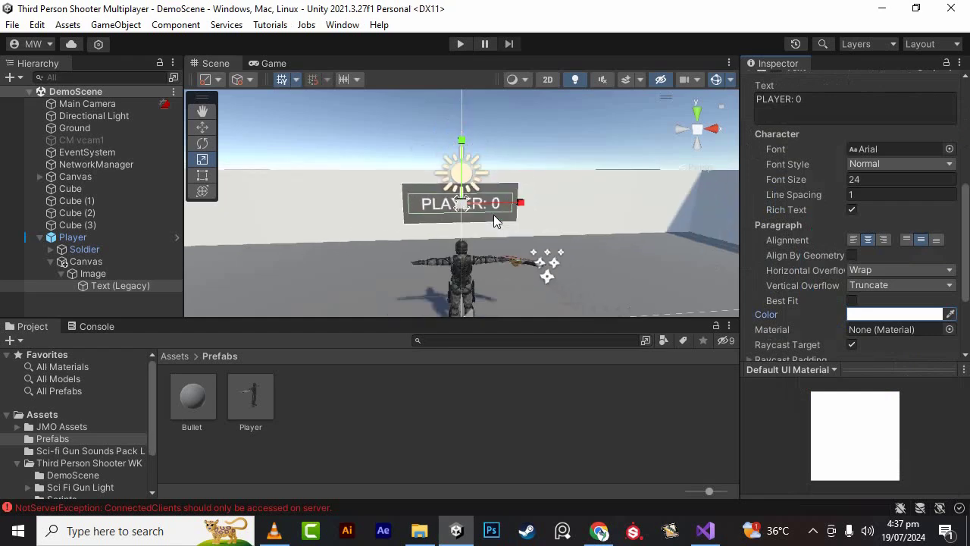
mouse_move(494, 214)
left_mouse_down("alt")
mouse_move(581, 281)
mouse_move(496, 182)
mouse_move(491, 232)
left_mouse_up("alt")
scroll(491, 232, "up", 5)
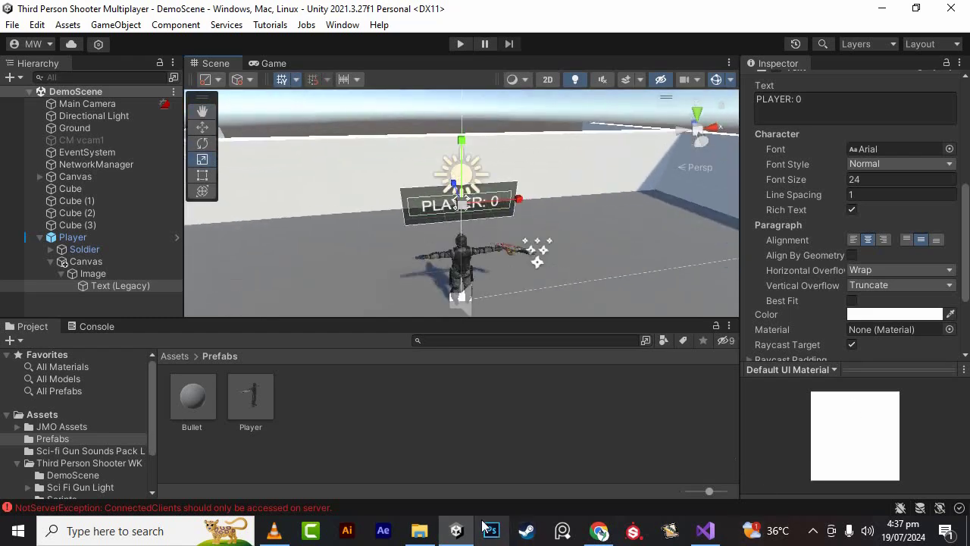
- Create a new C# script in Assets > Third Person Shooter WK > Scripts
left_click(173, 357)
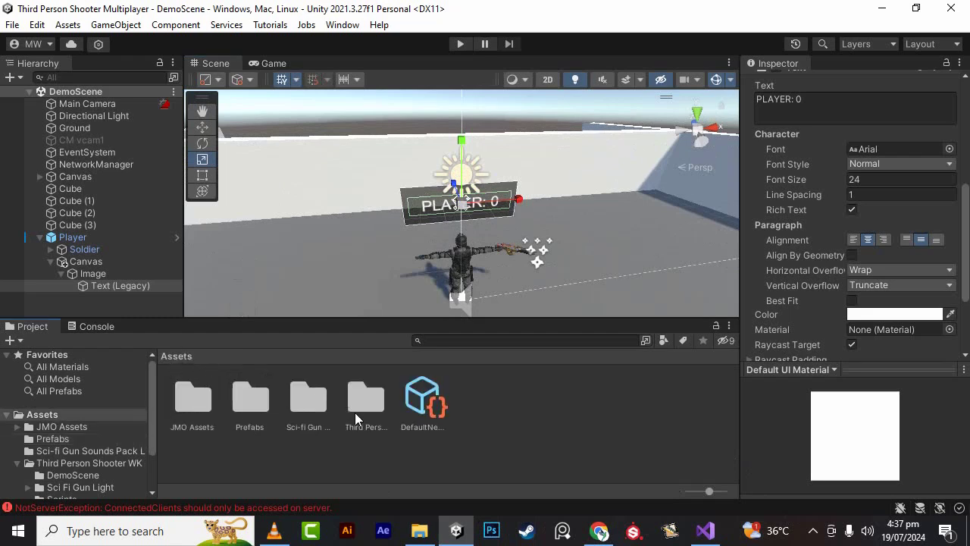
left_click(310, 411)
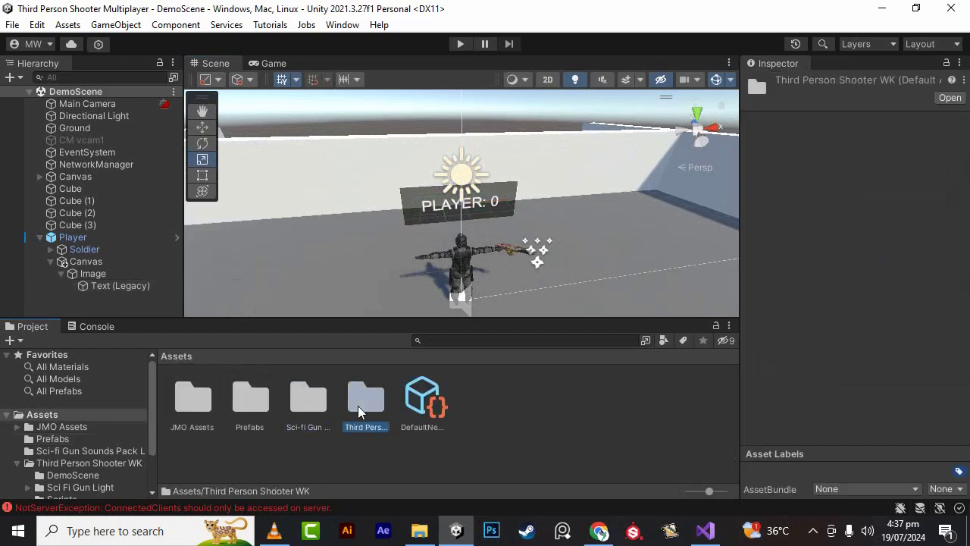
double_click(358, 405)
double_click(312, 406)
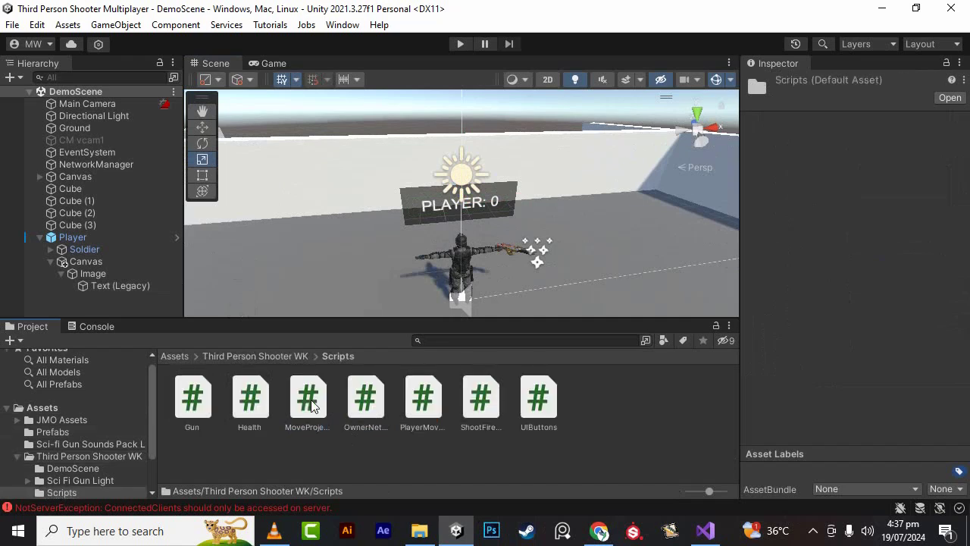
right_click(374, 443)
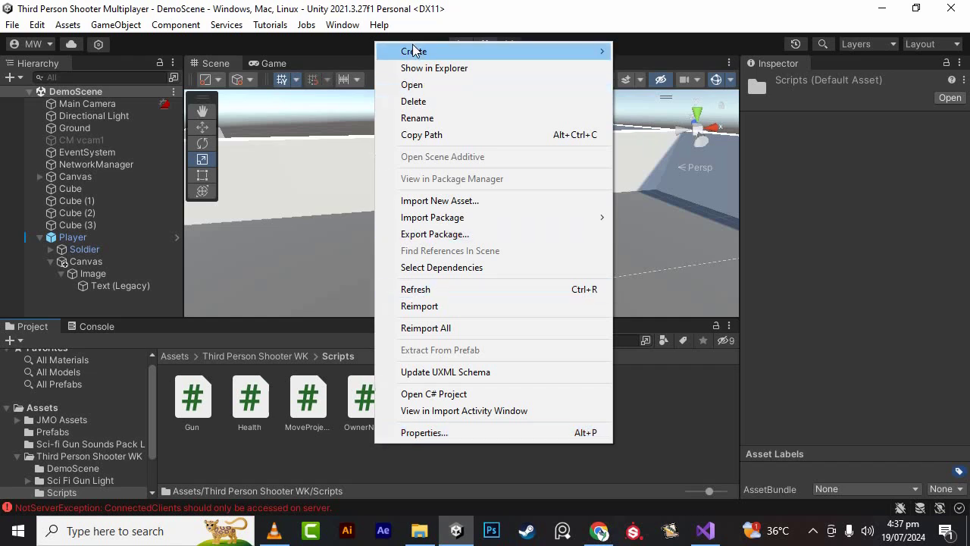
mouse_move(416, 55)
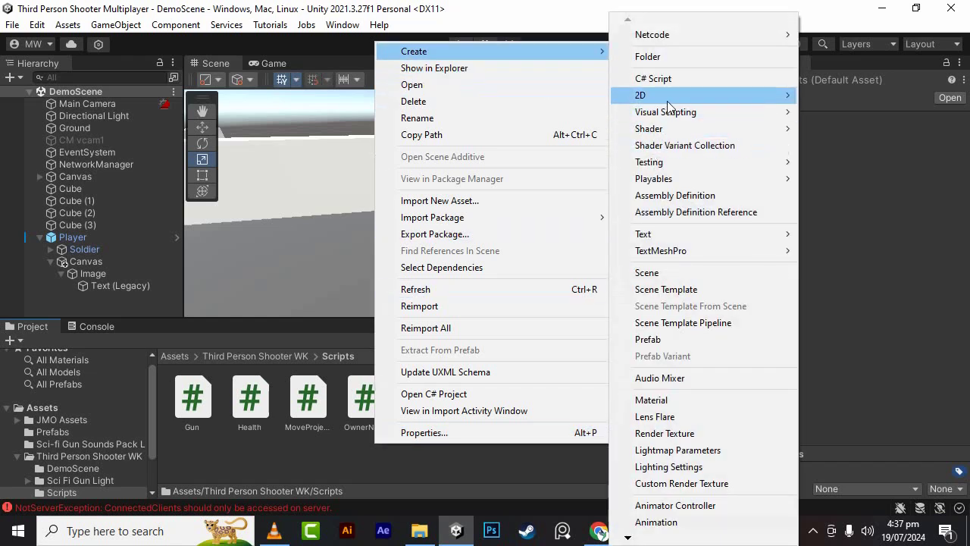
left_click(667, 79)
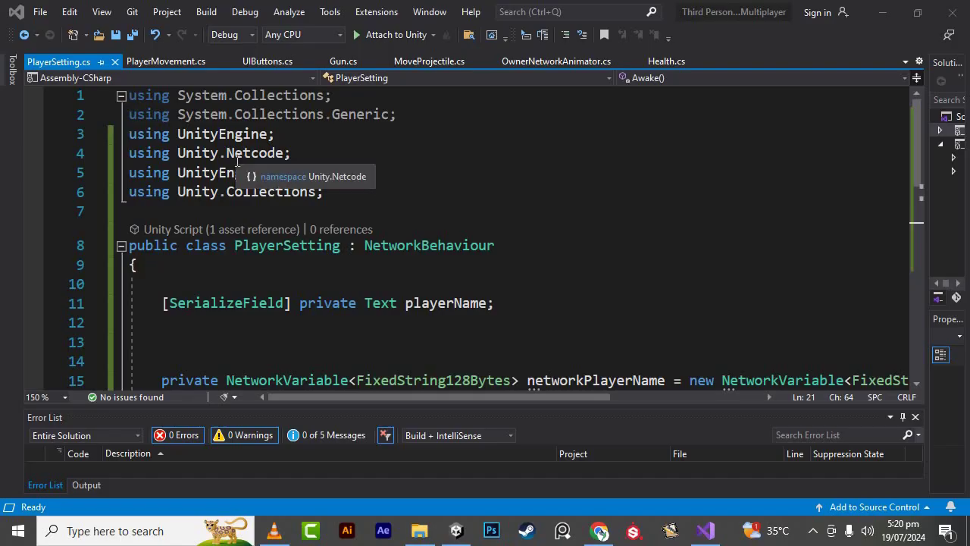
- Review the Unity.Netcode and Unity.Collections imports and the NetworkBehaviour base class
double_click(238, 159)
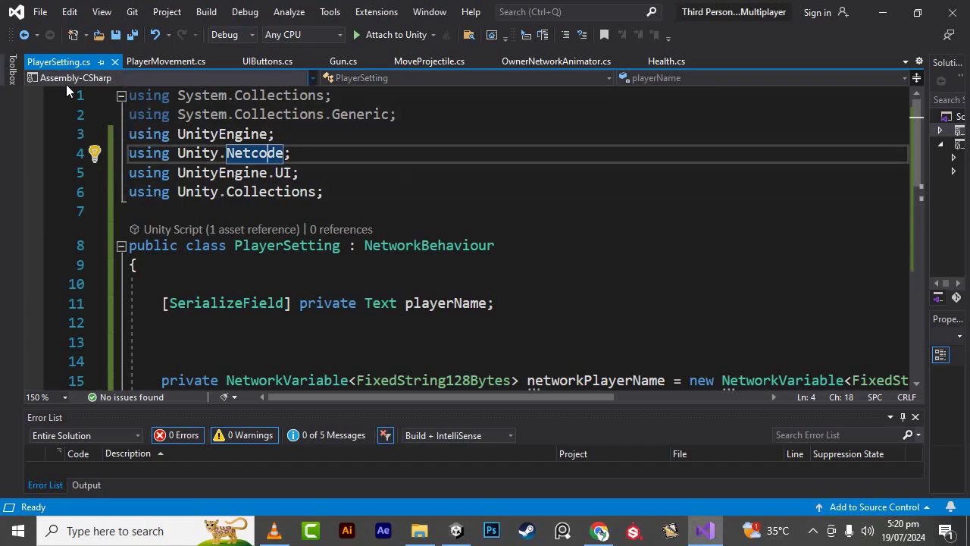
left_click(289, 235)
left_click(454, 245)
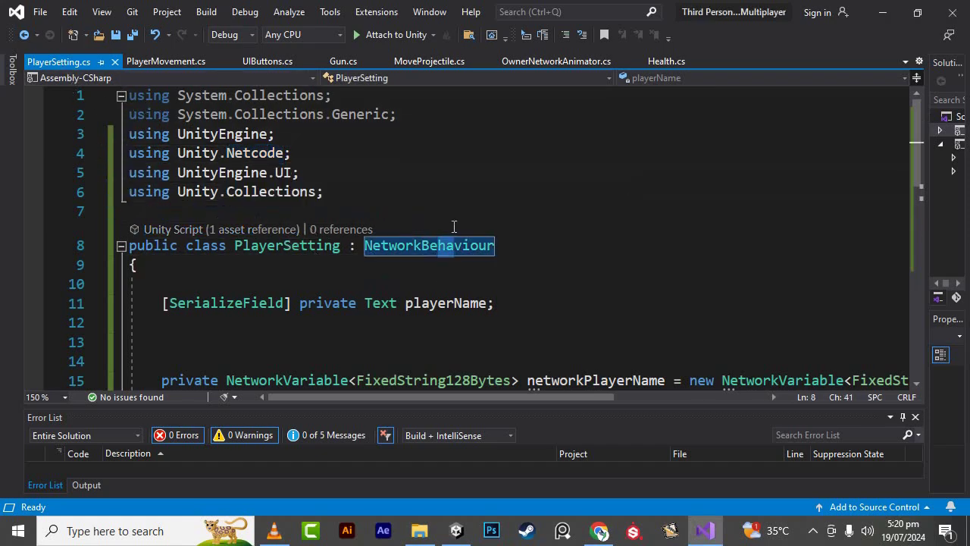
scroll(455, 227, "down", 2)
left_click(417, 146)
scroll(341, 182, "up", 1)
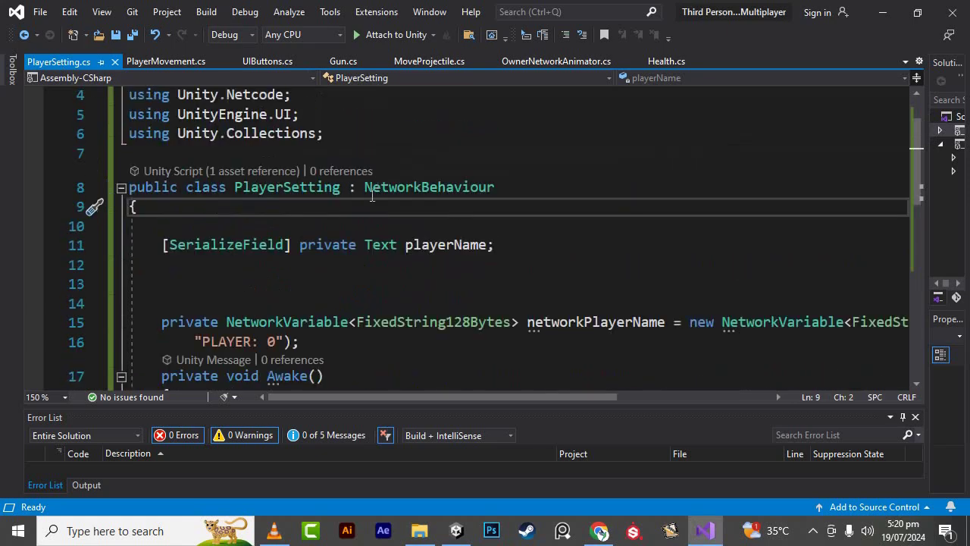
scroll(317, 190, "up", 1)
left_click(324, 191)
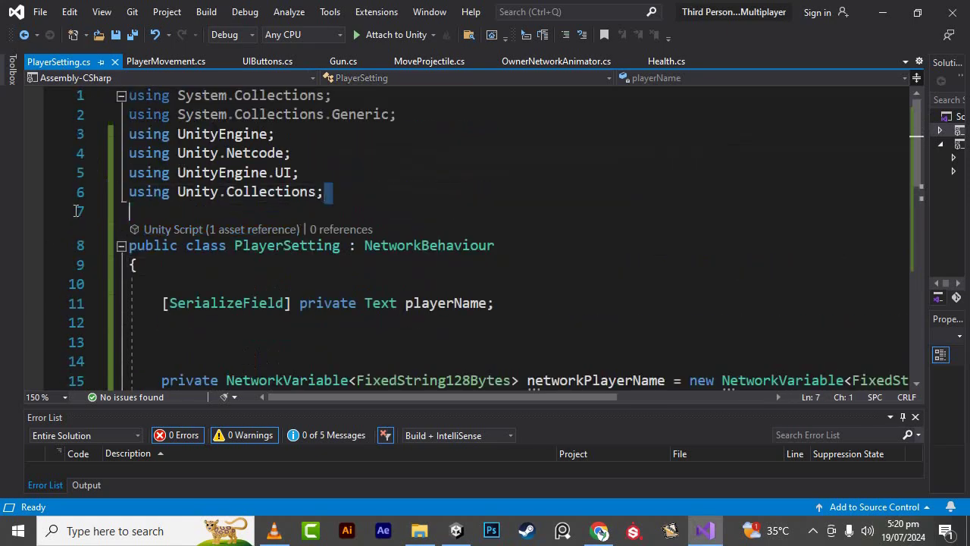
left_click(108, 194, "shift")
left_click(246, 152)
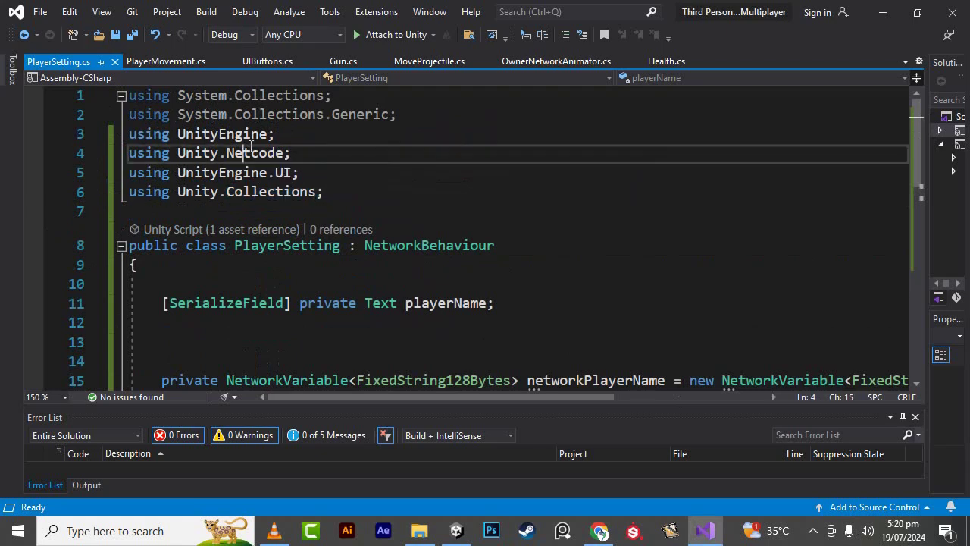
left_click(293, 191)
left_click(280, 172)
left_click(275, 152)
scroll(497, 202, "down", 2)
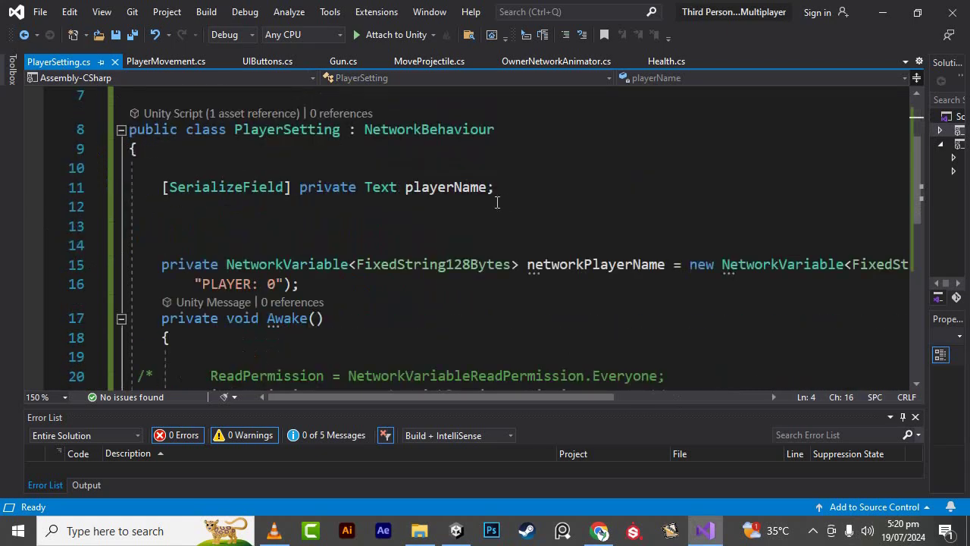
left_click(420, 129)
double_click(418, 129)
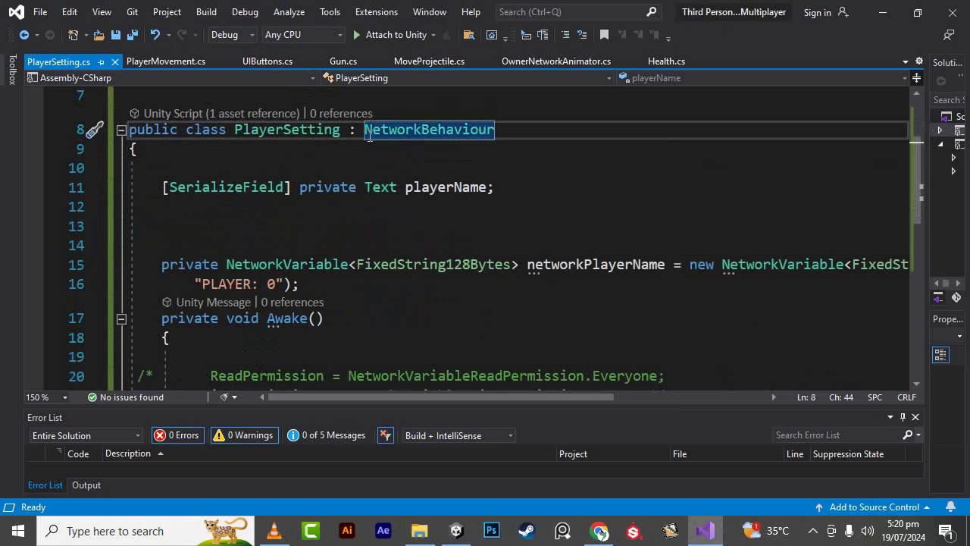
- Review the playerName Text field and the NetworkVariable<FixedString128Bytes> declaration
left_click(494, 169)
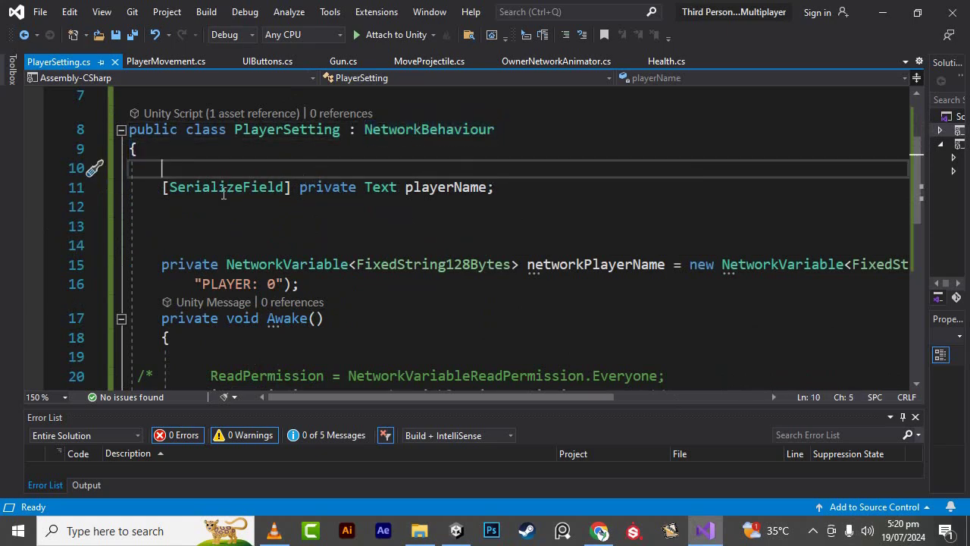
left_click(167, 191)
left_click(330, 196)
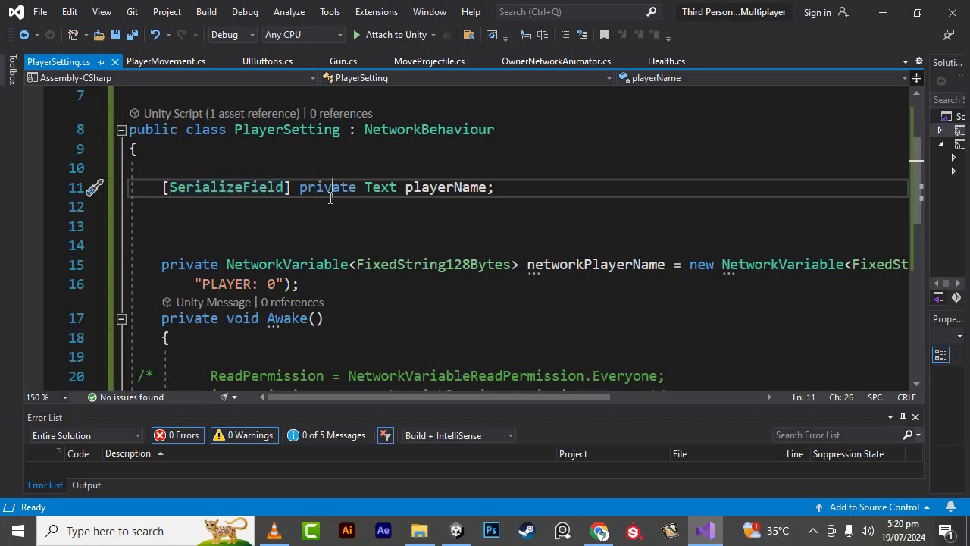
left_click_drag(331, 195, 495, 190)
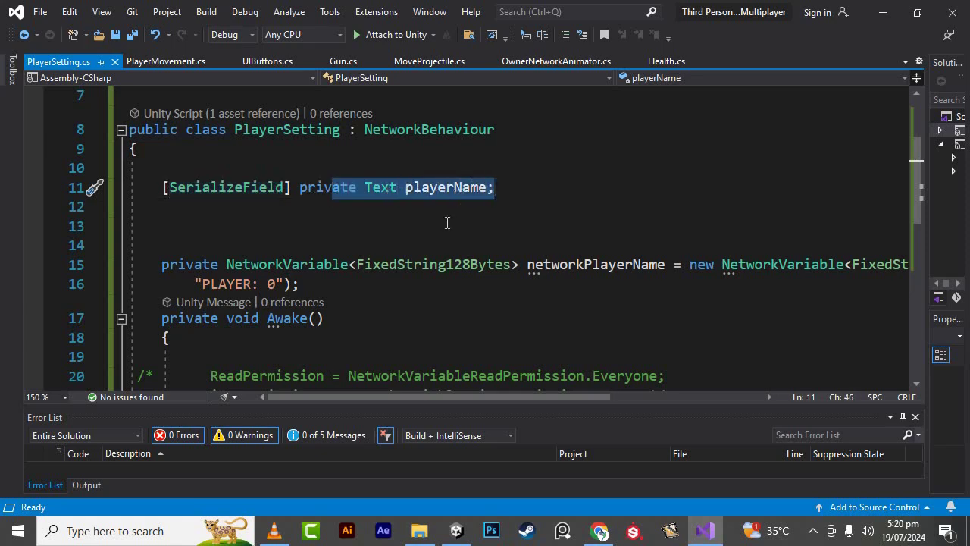
left_click(447, 222)
scroll(187, 266, "down", 1)
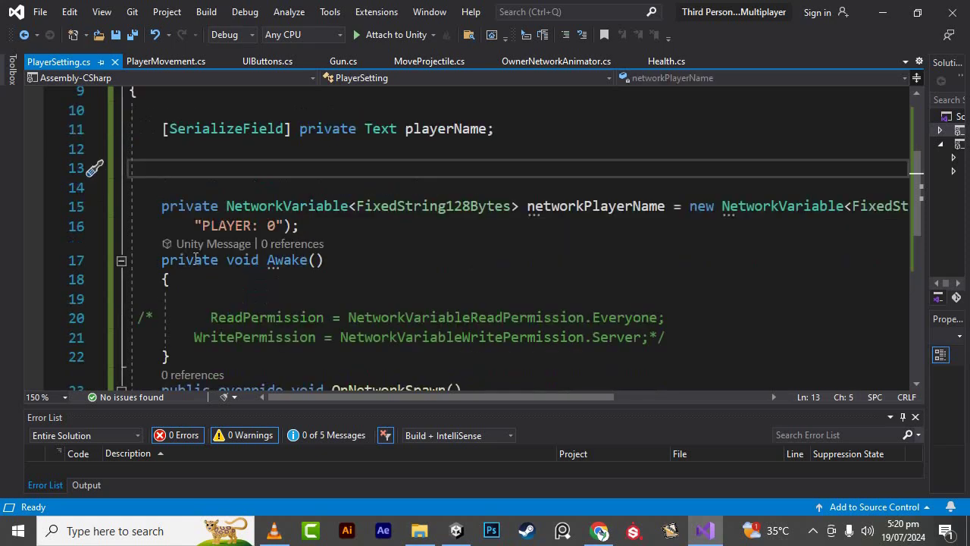
left_click(208, 206)
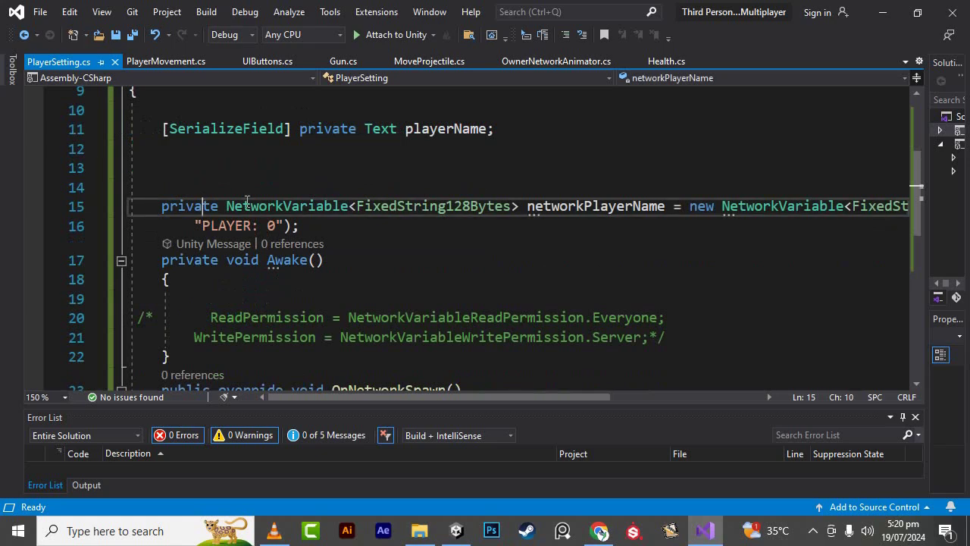
double_click(321, 206)
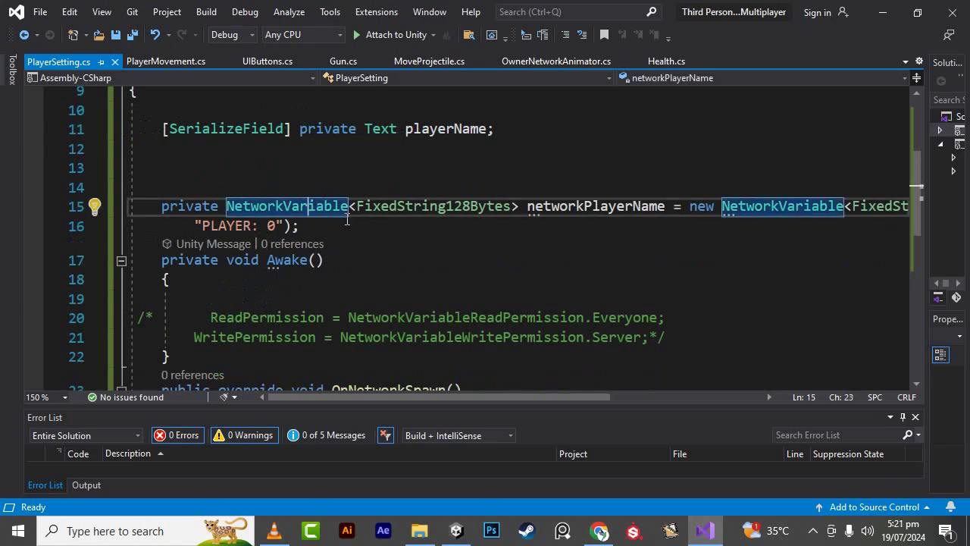
left_click(357, 207)
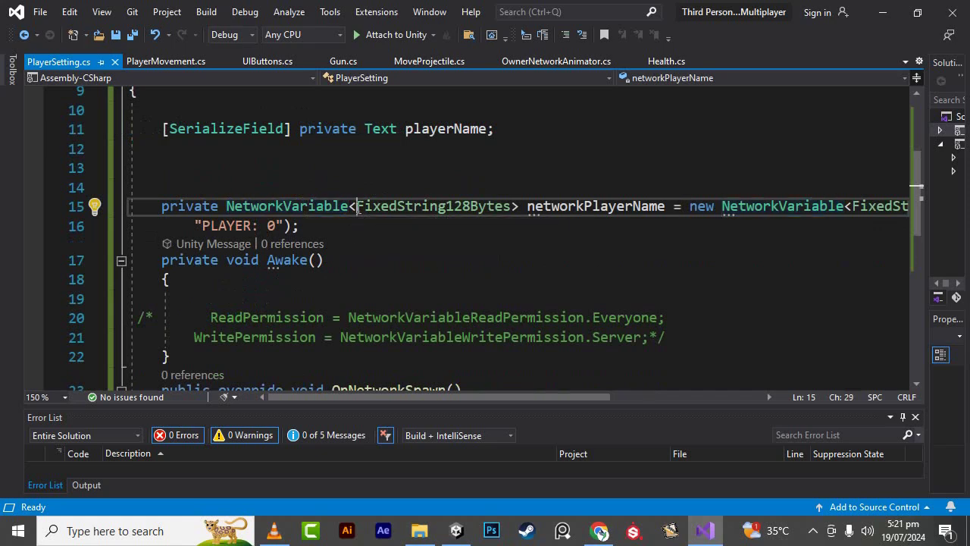
left_click_drag(358, 207, 512, 207)
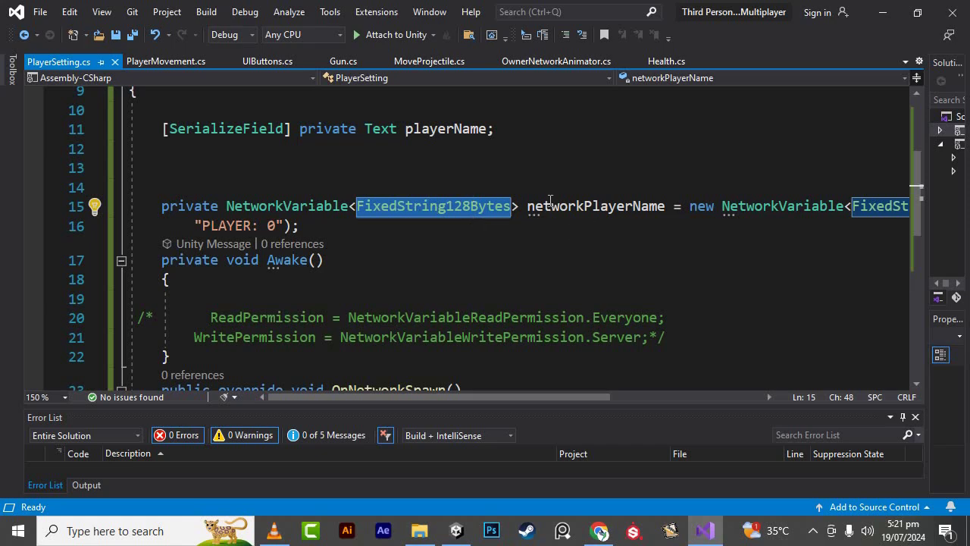
- Initialise networkPlayerName with the starting value "PLAYER: 0"
double_click(650, 205)
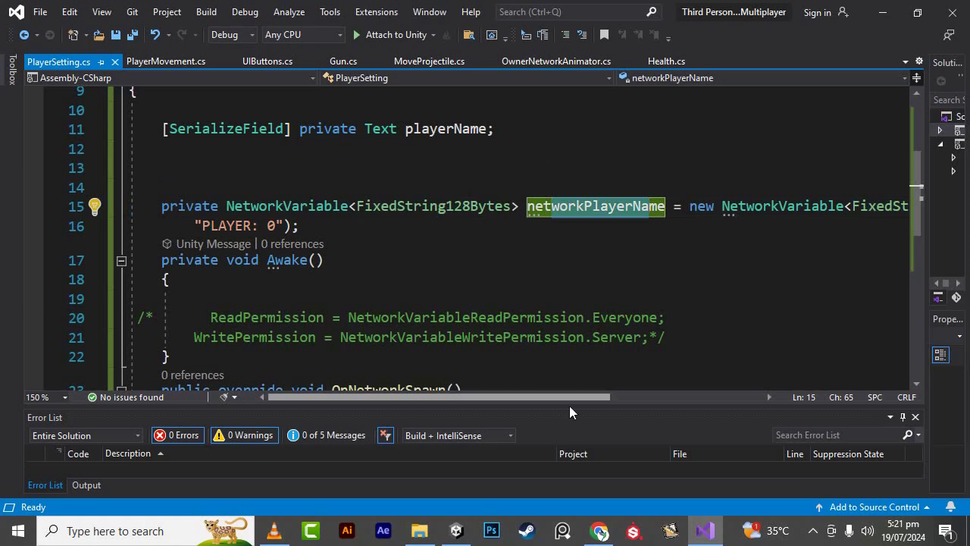
scroll(375, 188, "up", 1)
left_click(373, 189)
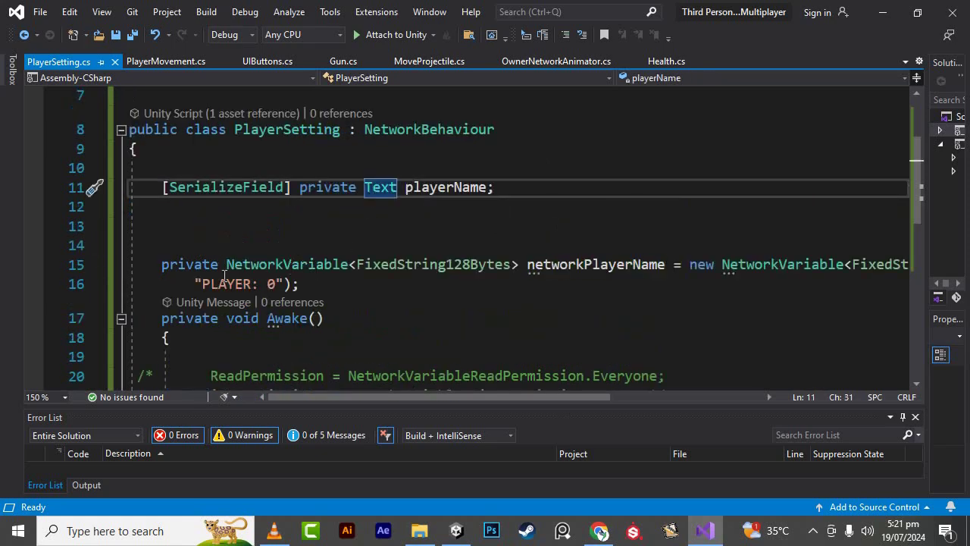
left_click_drag(195, 264, 460, 264)
left_click_drag(533, 397, 598, 412)
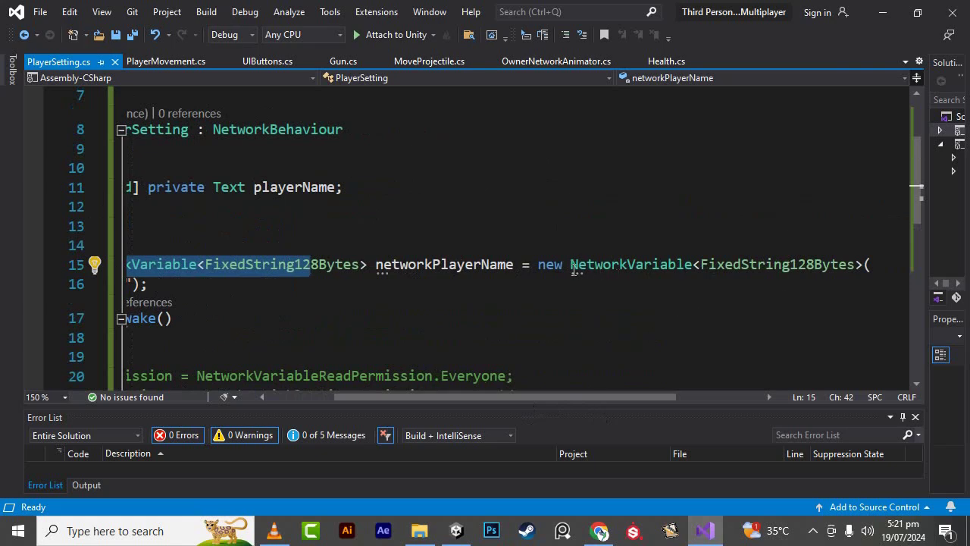
left_click(619, 267)
left_click_drag(591, 397, 526, 398)
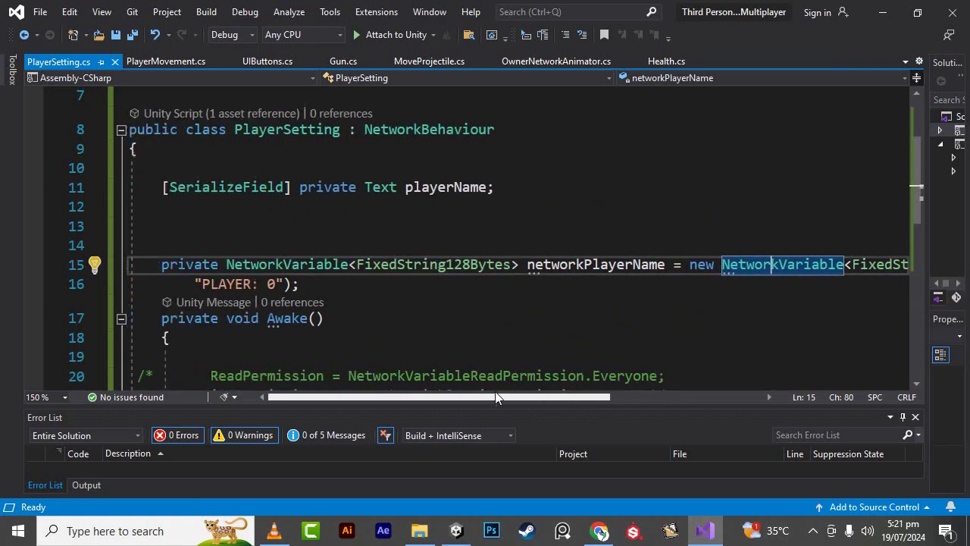
scroll(310, 250, "down", 1)
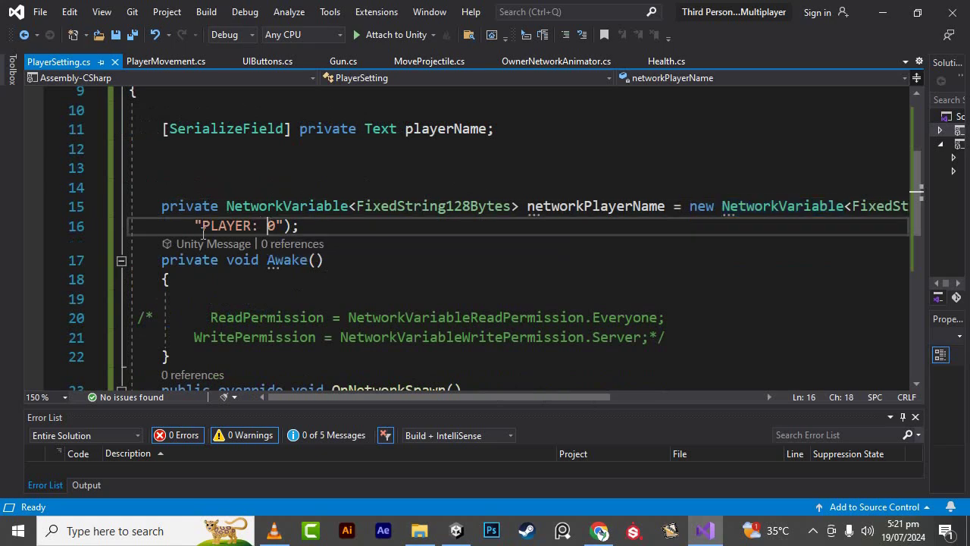
left_click_drag(195, 226, 291, 226)
left_click(292, 260)
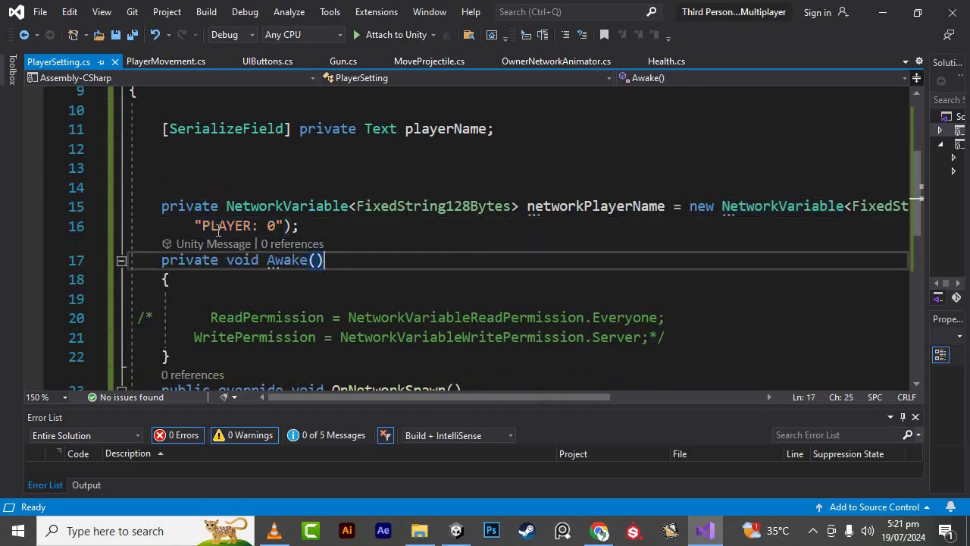
scroll(214, 245, "down", 3)
scroll(213, 245, "up", 1)
scroll(214, 245, "down", 2)
scroll(214, 245, "down", 2)
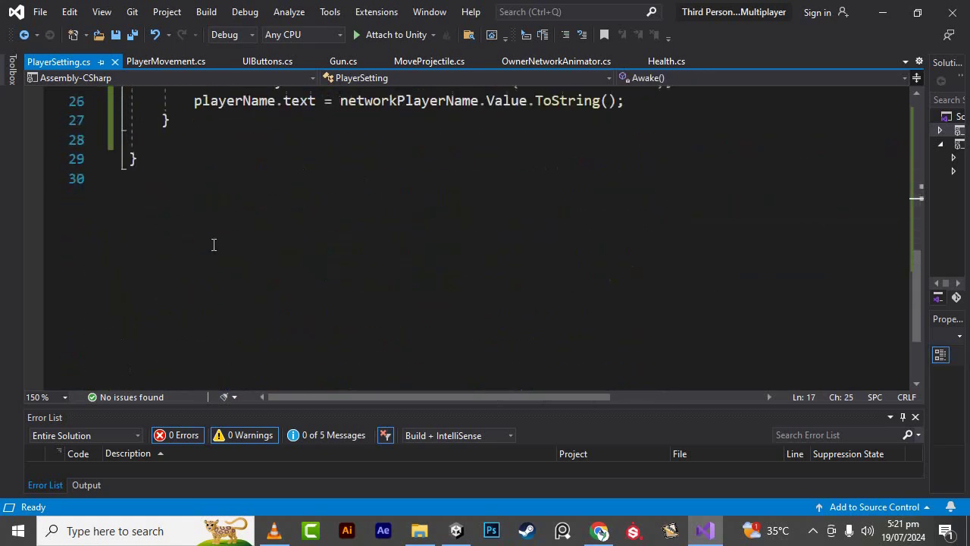
scroll(214, 245, "up", 2)
left_click_drag(163, 158, 491, 172)
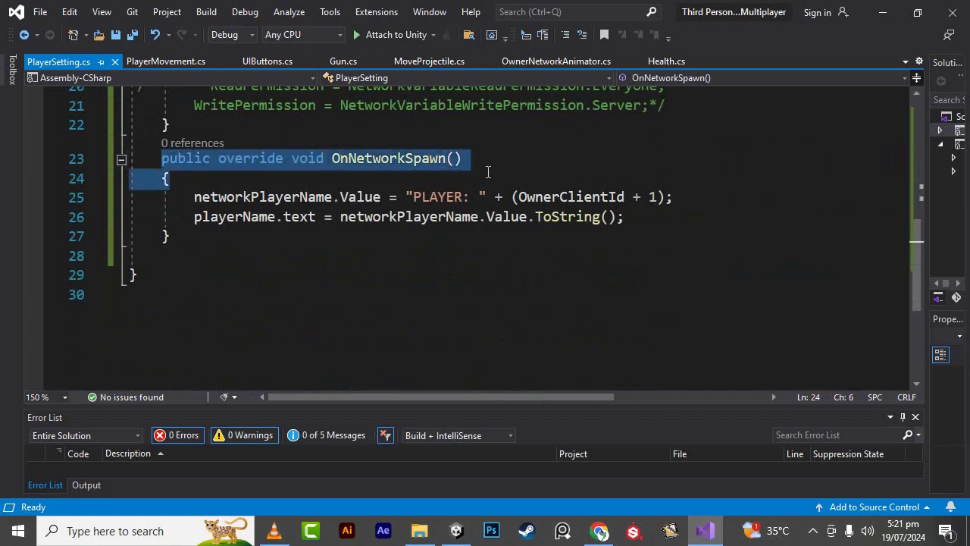
left_click(375, 201)
mouse_move(252, 195)
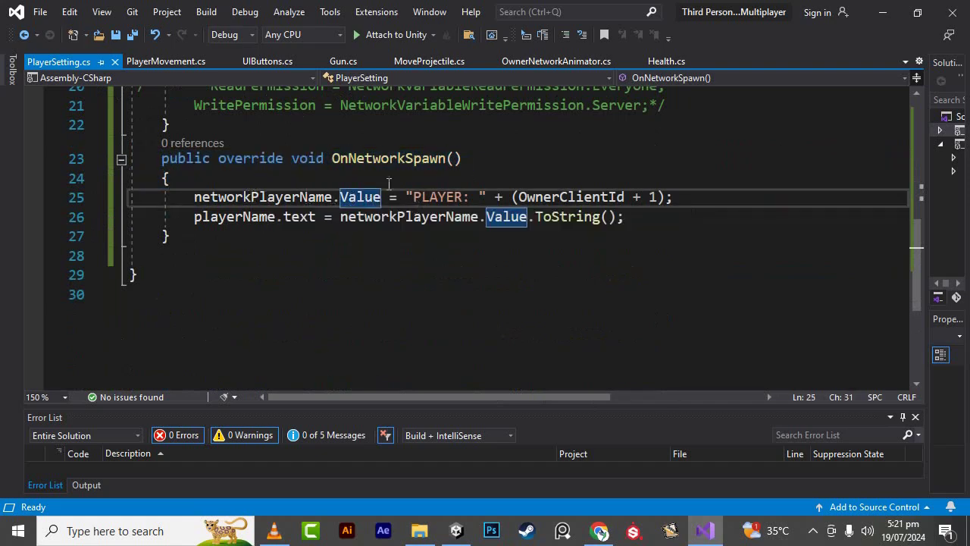
mouse_move(367, 196)
left_click_drag(370, 162, 445, 159)
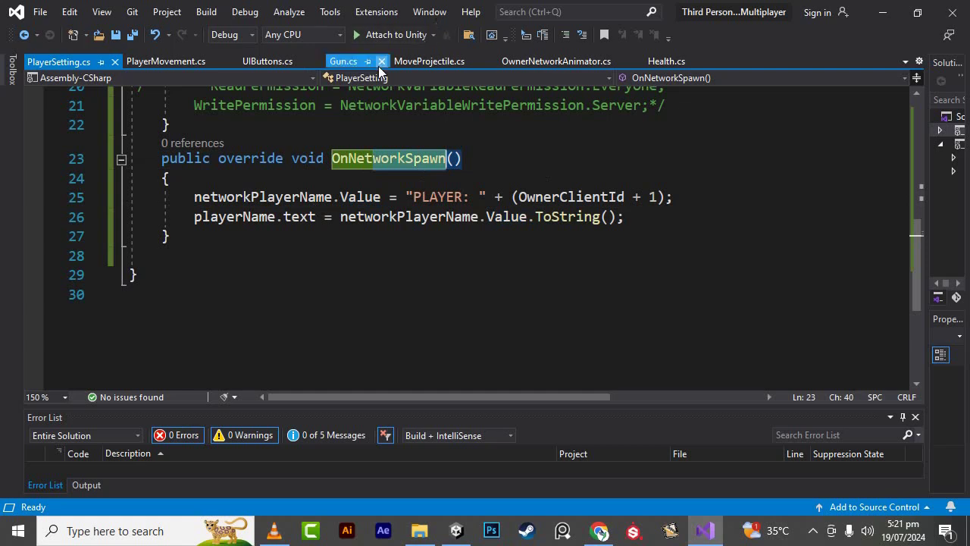
left_click_drag(219, 159, 283, 159)
left_click(290, 273)
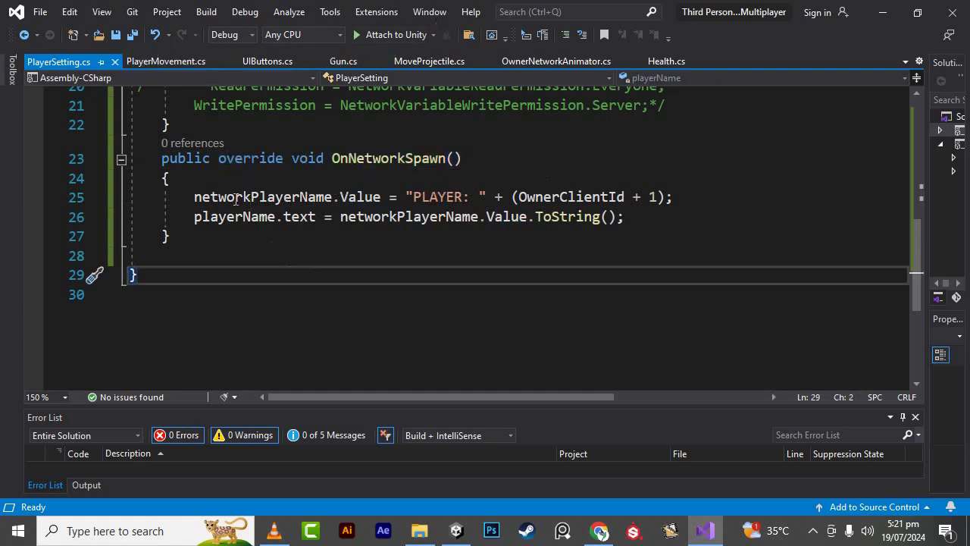
left_click_drag(236, 199, 390, 199)
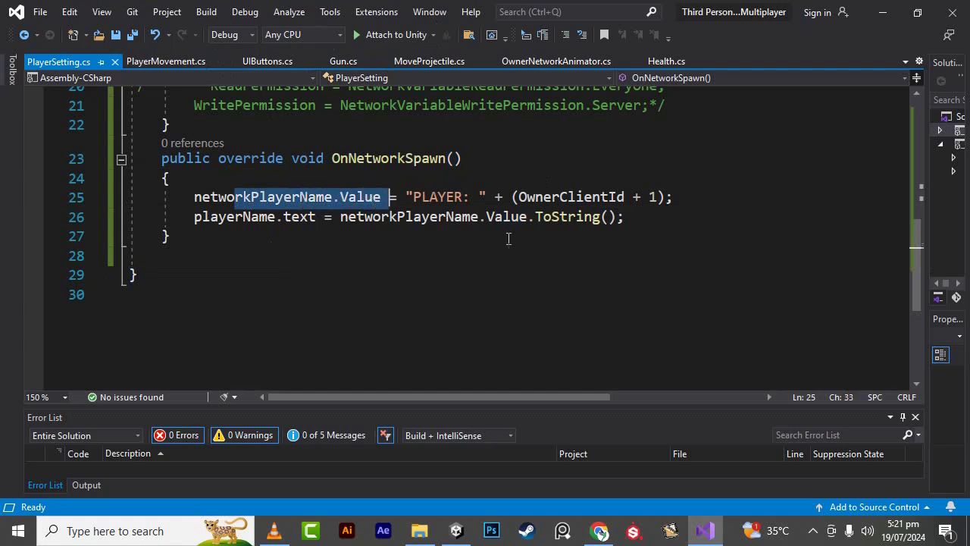
left_click(432, 195)
left_click(505, 199)
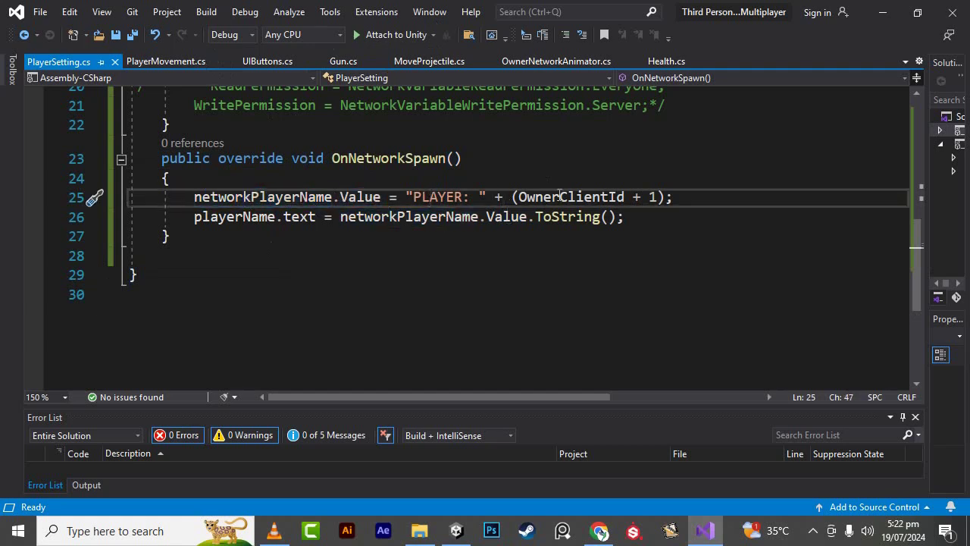
left_click_drag(516, 198, 658, 195)
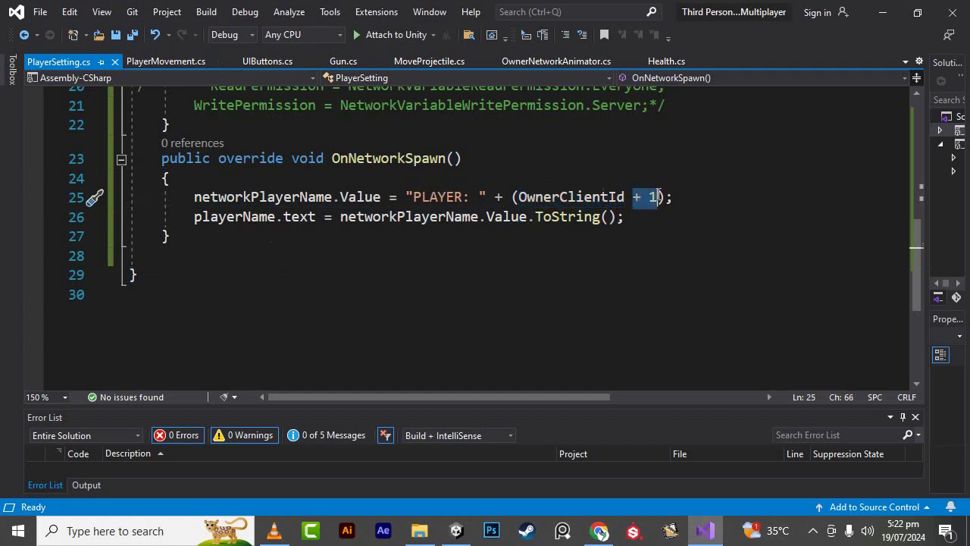
left_click(658, 195)
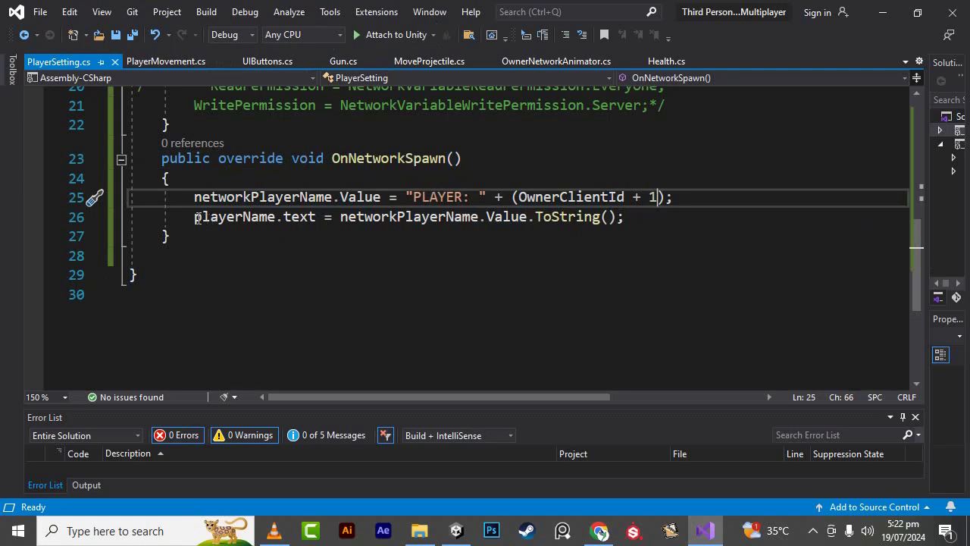
mouse_move(194, 217)
left_mouse_down()
mouse_move(292, 218)
mouse_move(276, 219)
left_mouse_up()
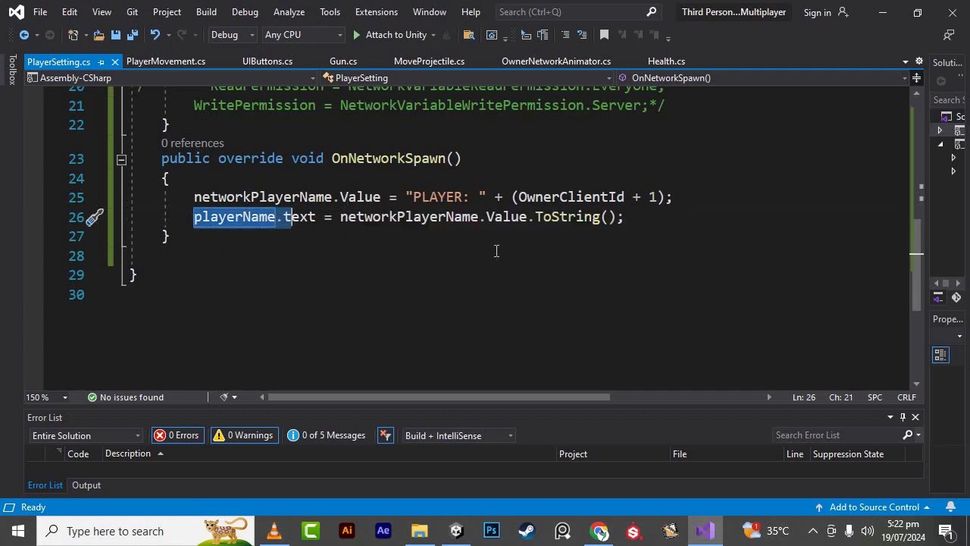
left_click_drag(365, 218, 618, 218)
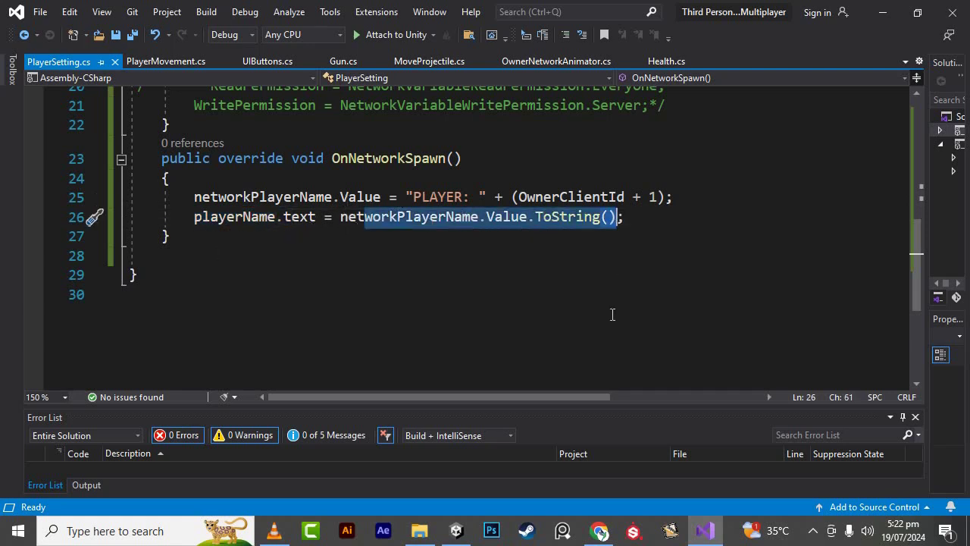
left_click(610, 307)
left_click_drag(523, 217, 584, 218)
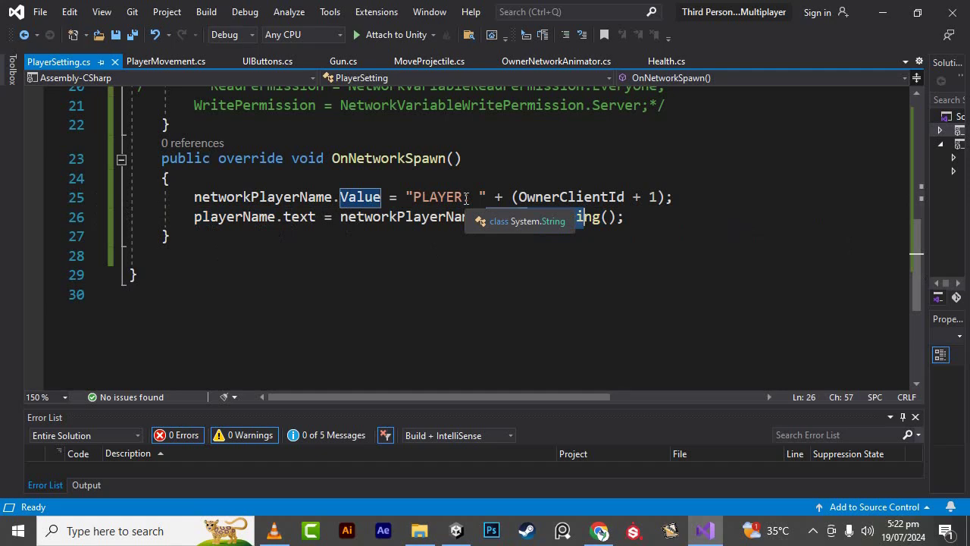
left_click(652, 244)
scroll(478, 307, "up", 4)
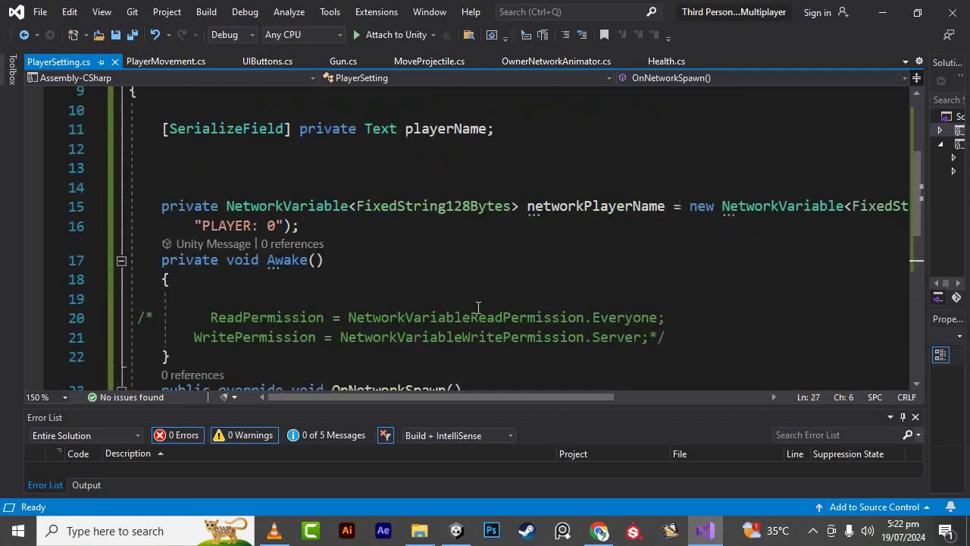
left_click(457, 531)
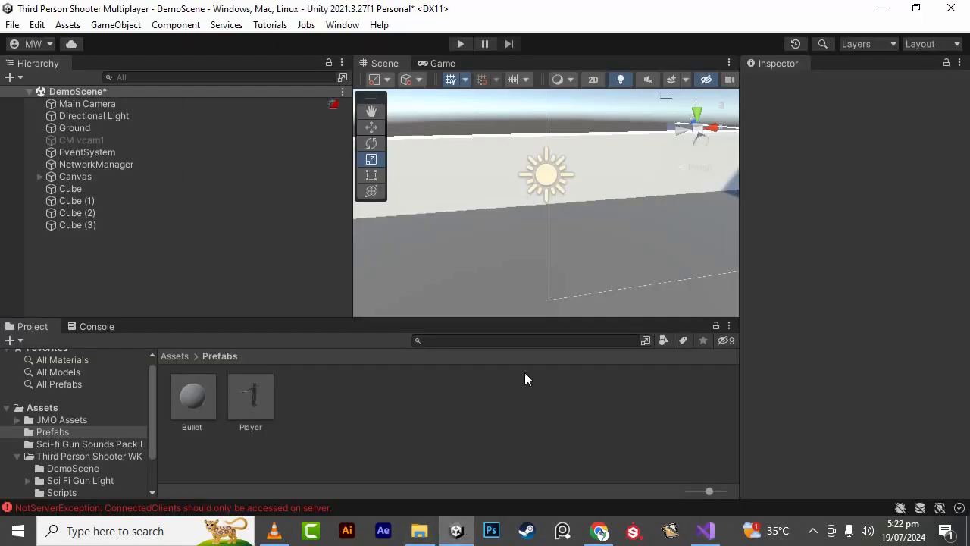
left_click(706, 531)
scroll(530, 277, "up", 1)
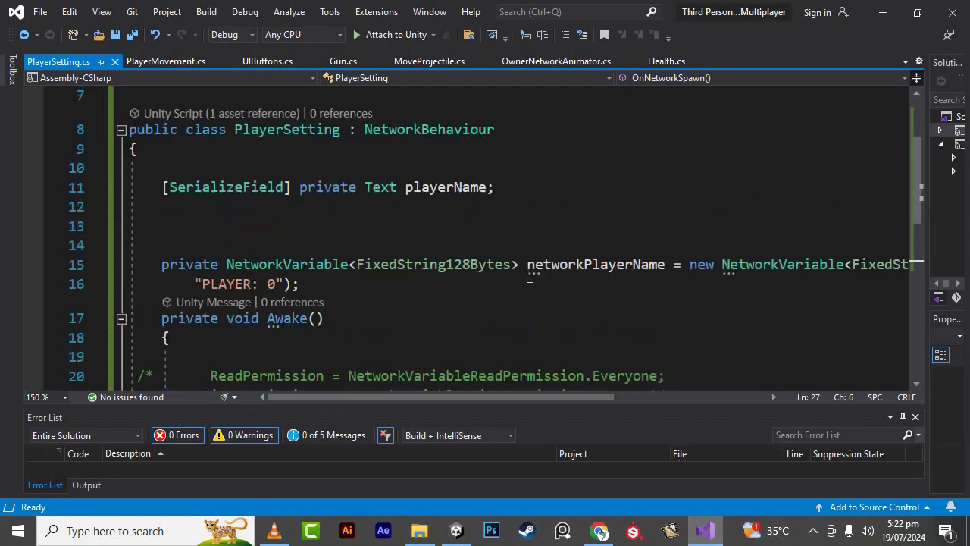
scroll(530, 276, "down", 3)
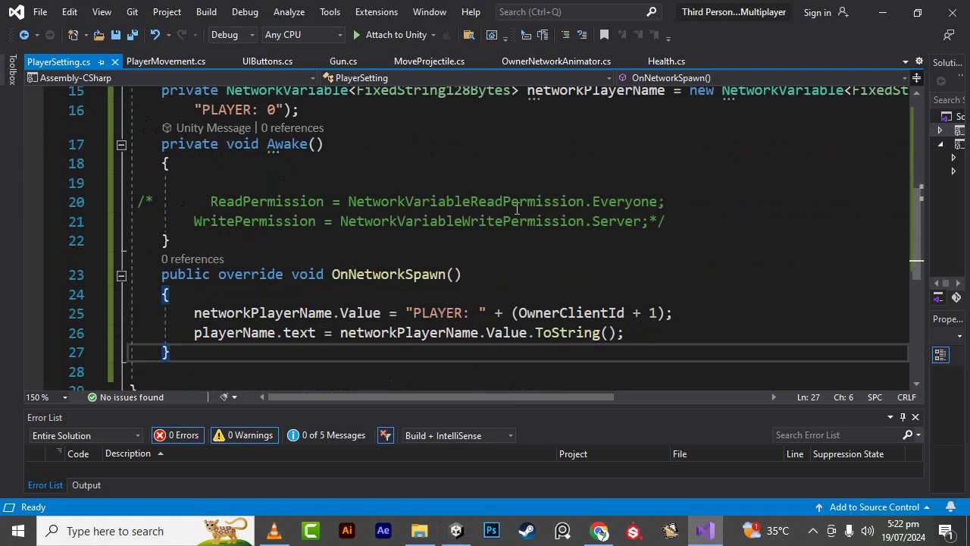
left_click_drag(202, 201, 667, 203)
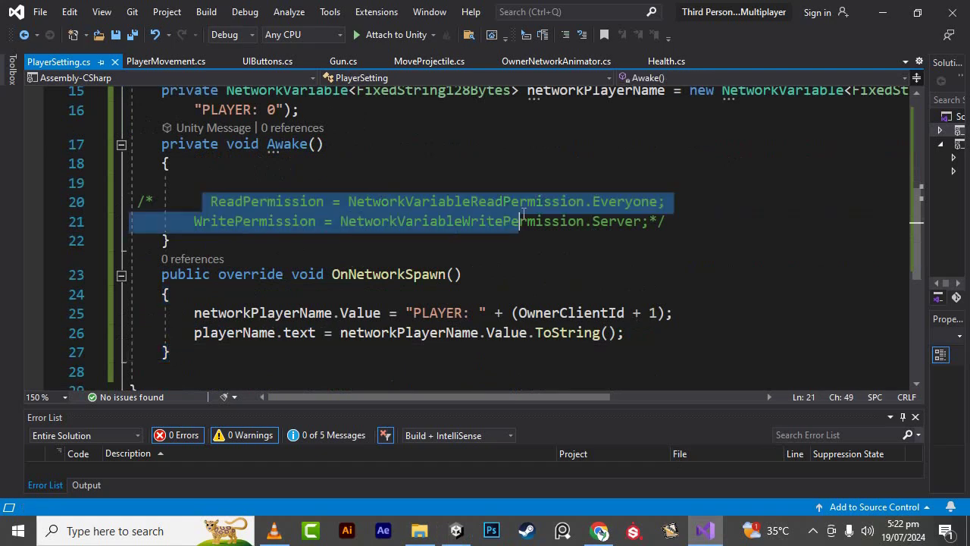
left_click(407, 220)
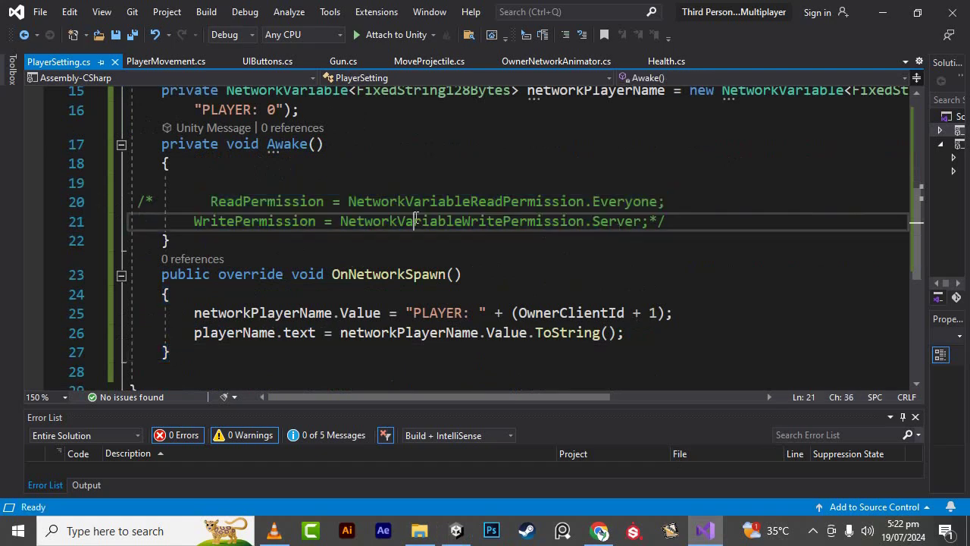
left_click_drag(202, 207, 679, 206)
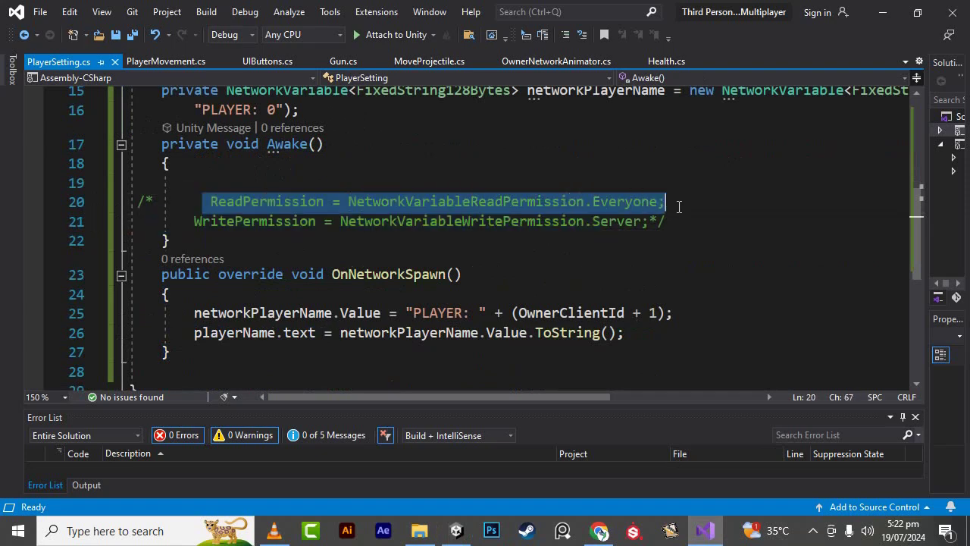
- Cut the ReadPermission line from Awake, leaving networkPlayerName initialised with just "PLAYER: 0"
right_click(620, 203)
left_click(659, 406)
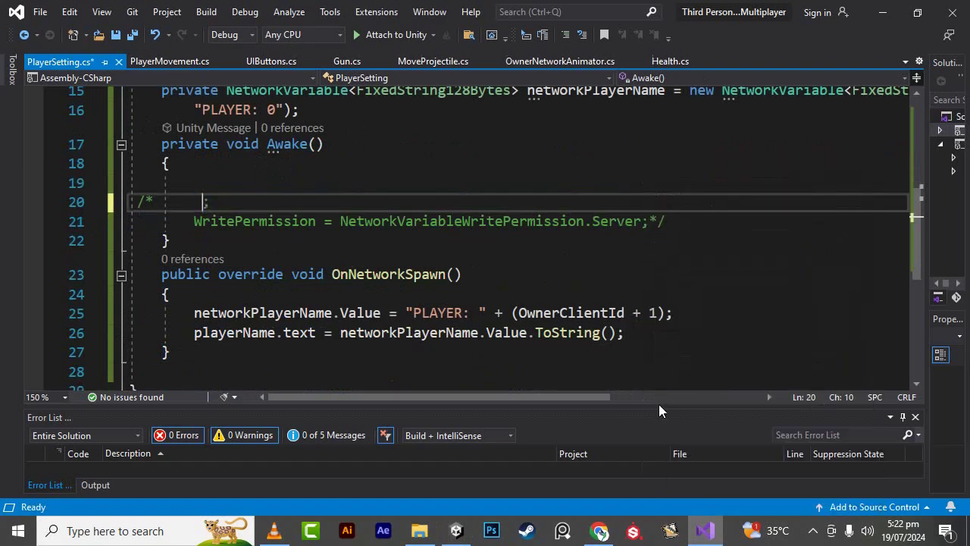
scroll(525, 274, "down", 1)
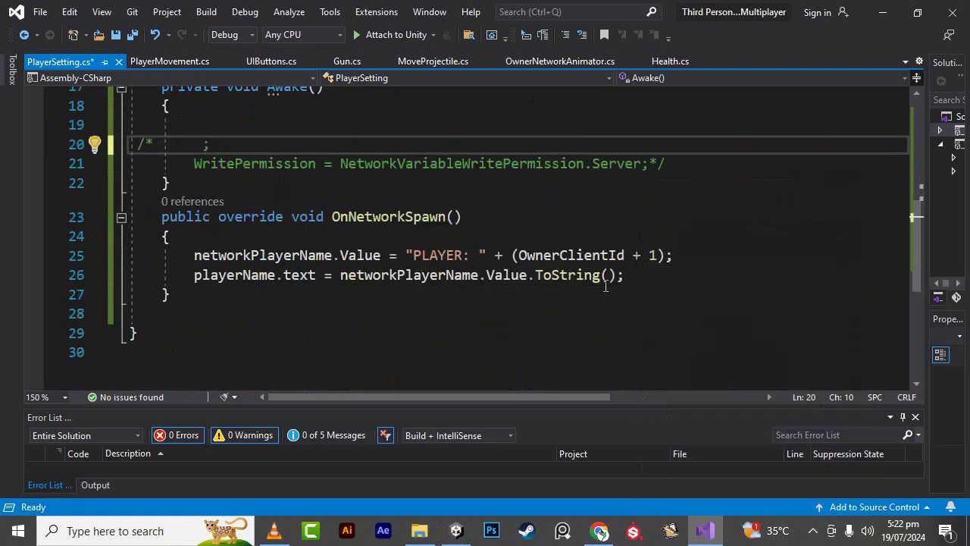
scroll(570, 240, "up", 3)
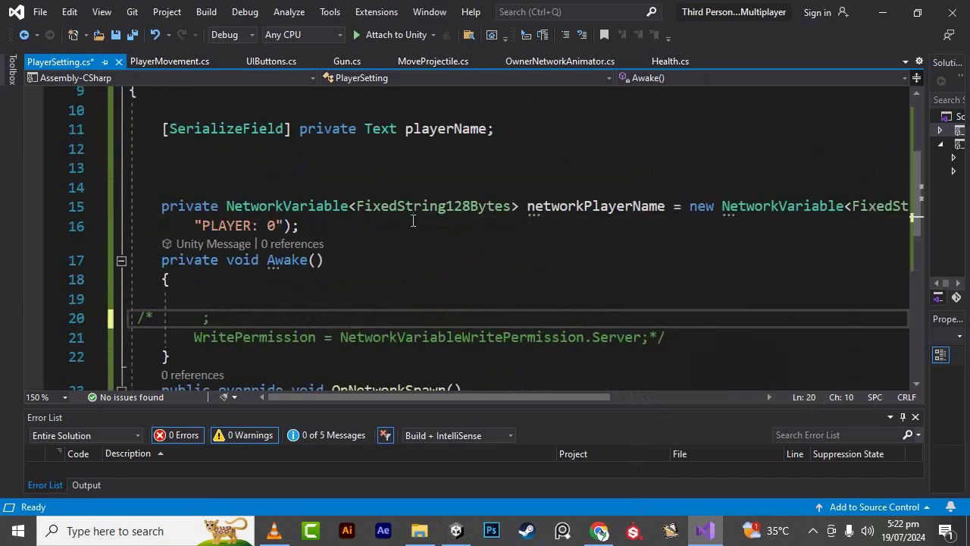
scroll(594, 239, "up", 1)
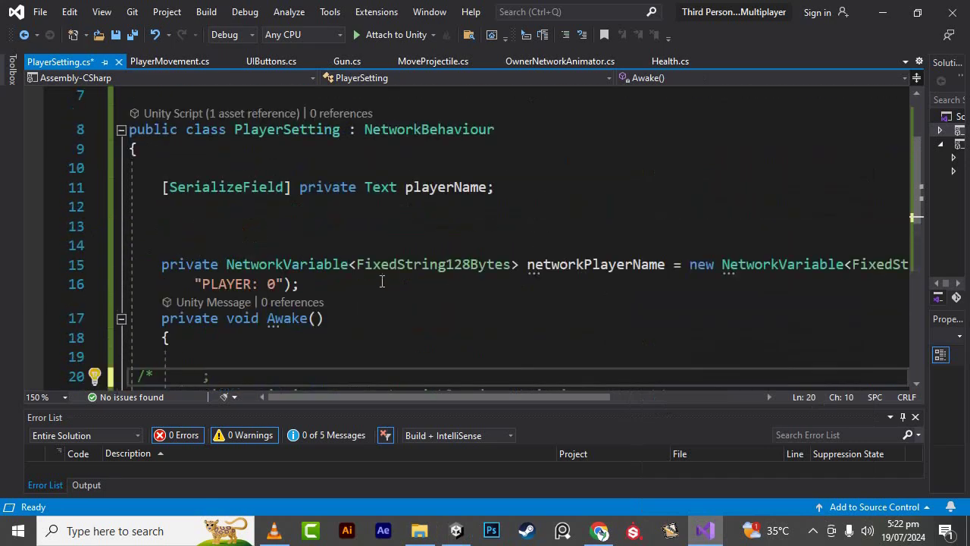
left_click(292, 285)
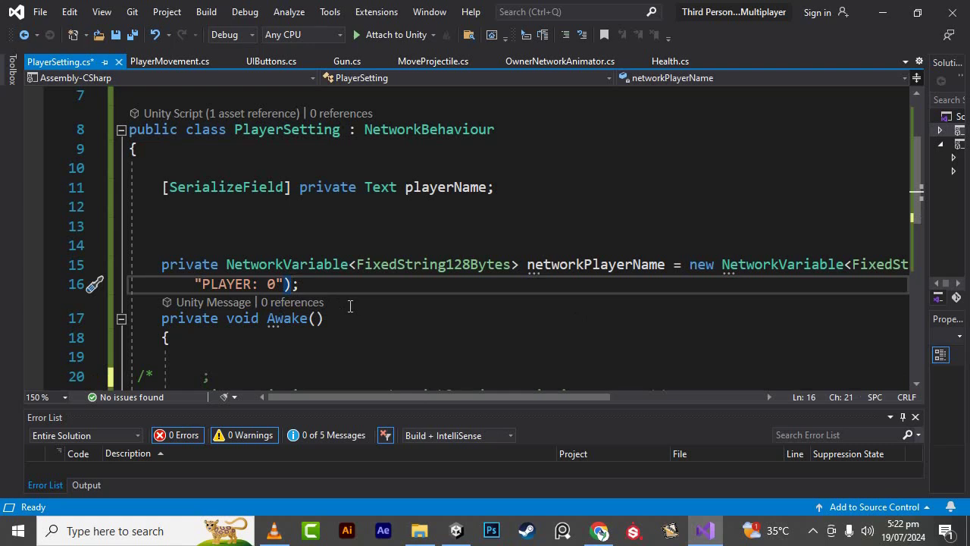
type(",")
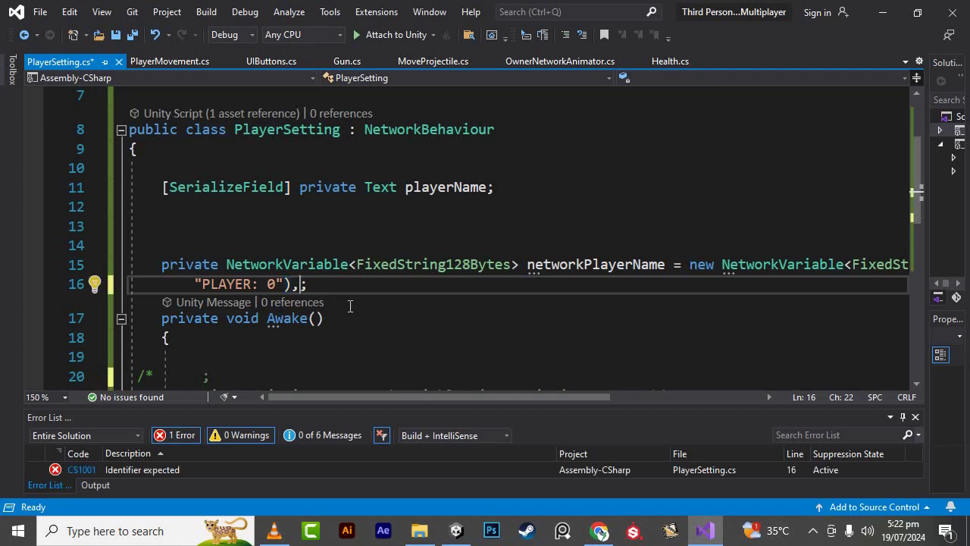
type(" ReadPermission = NetworkVariableReadPermission.Everyone")
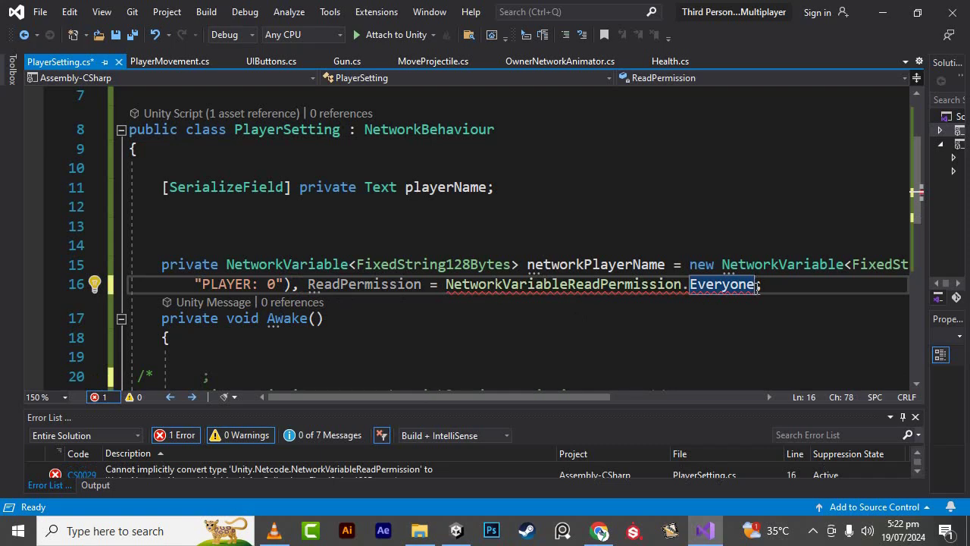
mouse_move(758, 286)
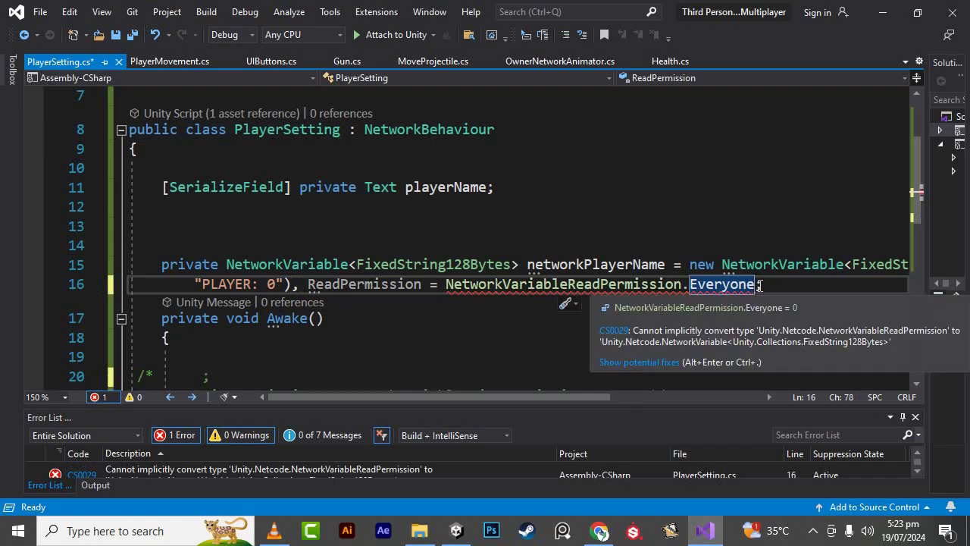
type("), ;")
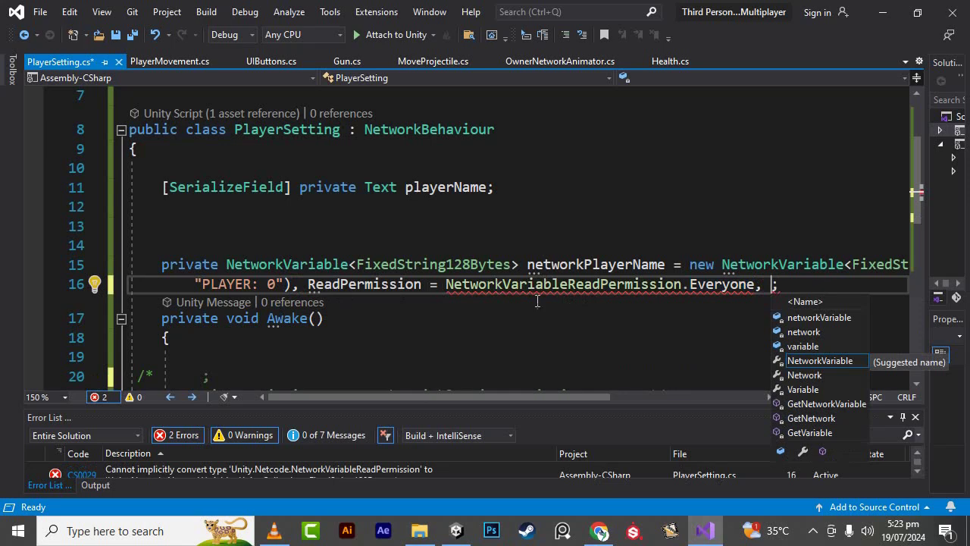
key("ctrl")
key("ctrl+z")
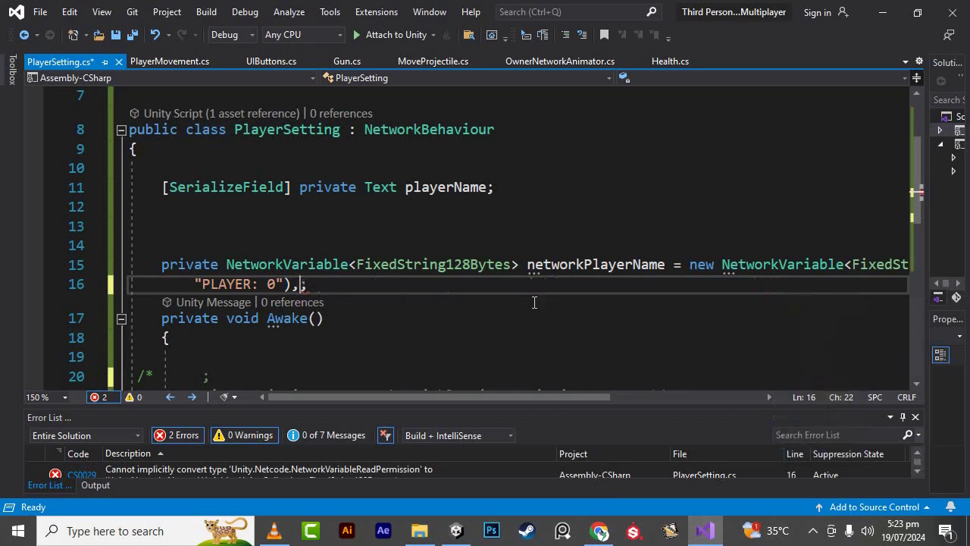
key("BackSpace")
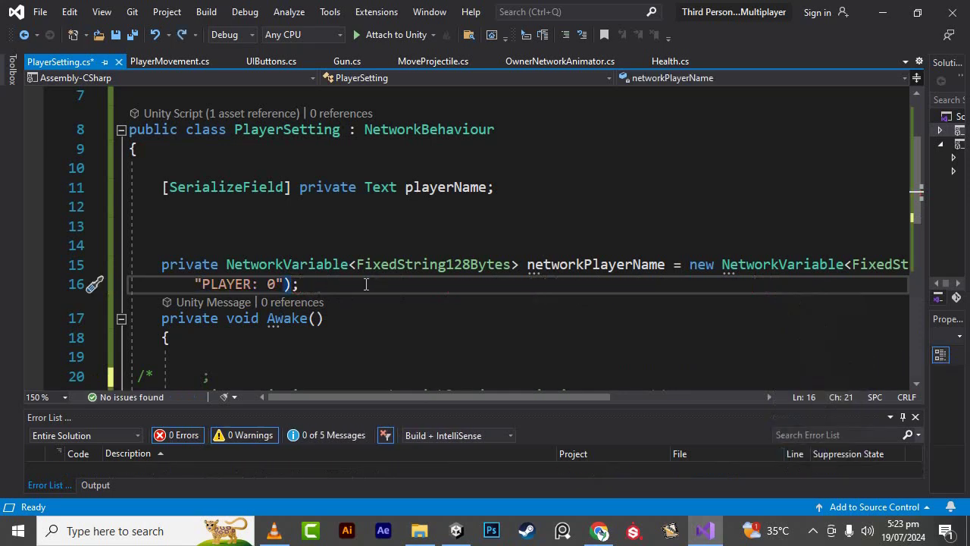
- Save PlayerSetting.cs and review networkPlayerName's uses in OnNetworkSpawn
key("ctrl+s")
scroll(466, 219, "down", 2)
scroll(468, 221, "down", 1)
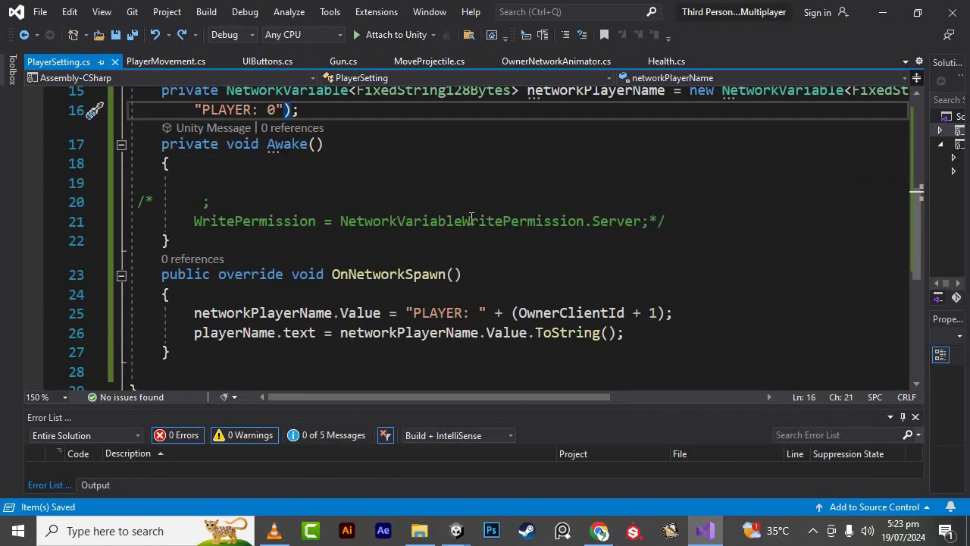
left_click(325, 303)
left_click(414, 333)
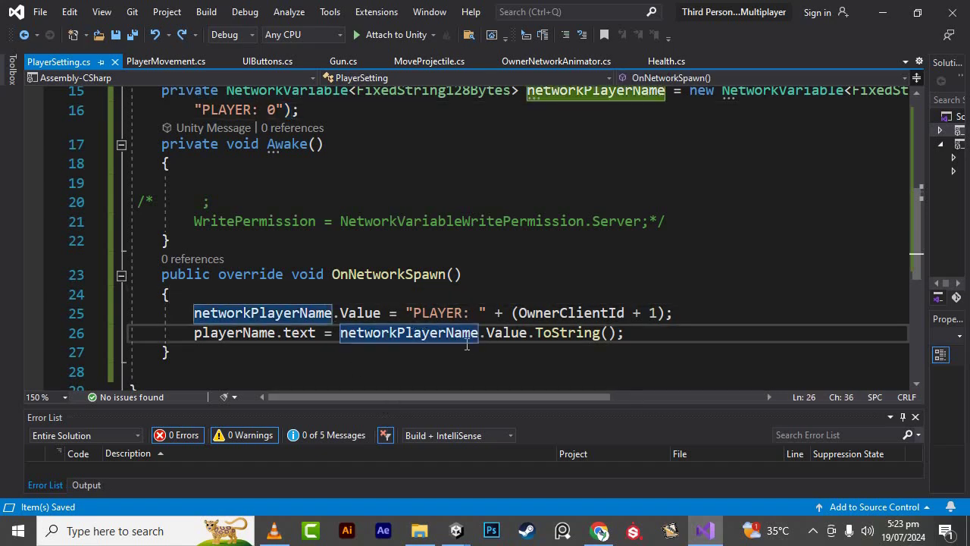
scroll(431, 156, "down", 2)
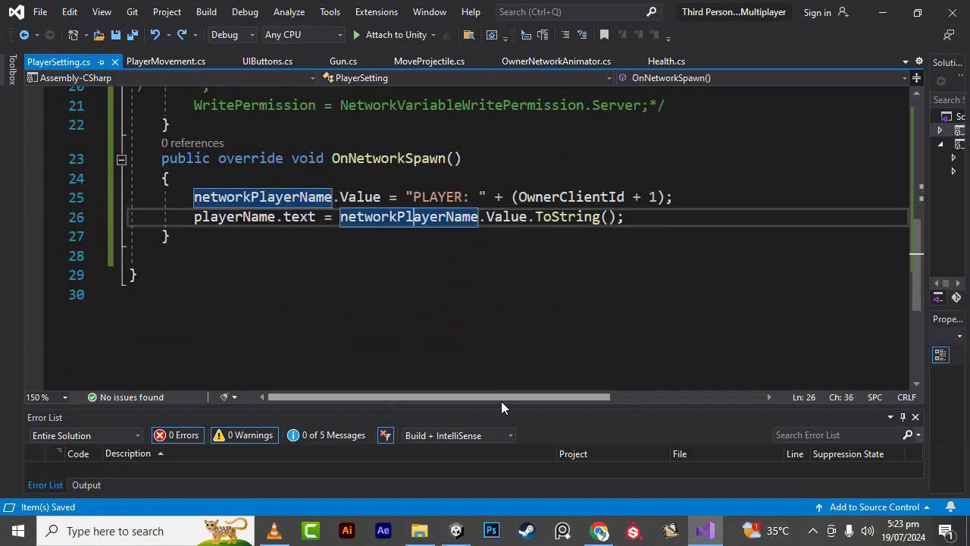
left_click(457, 531)
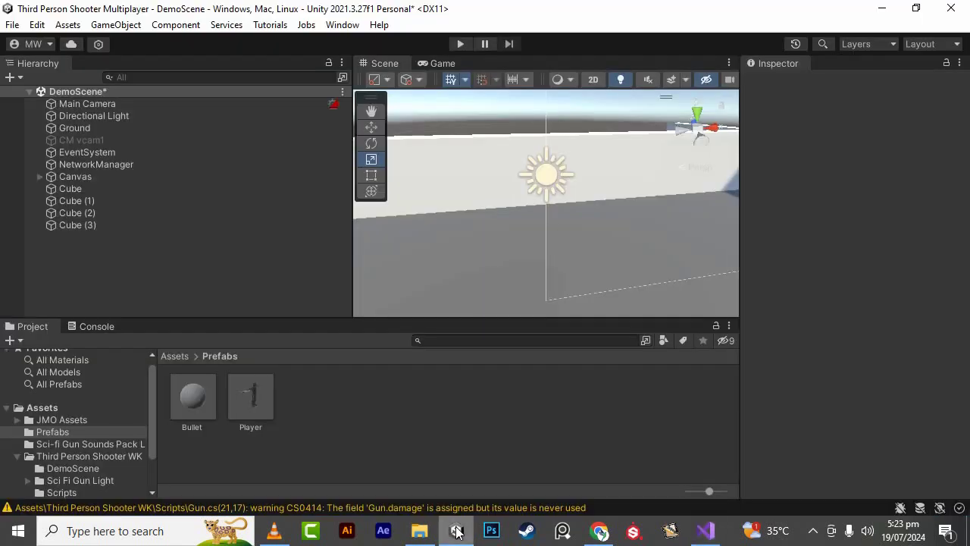
left_click(262, 408)
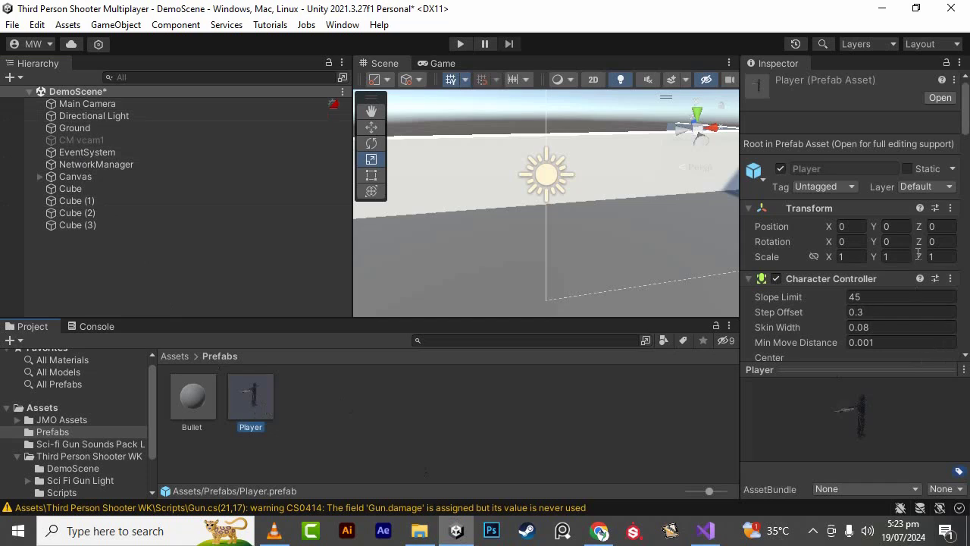
scroll(919, 255, "down", 5)
scroll(919, 255, "down", 5)
scroll(919, 255, "down", 5)
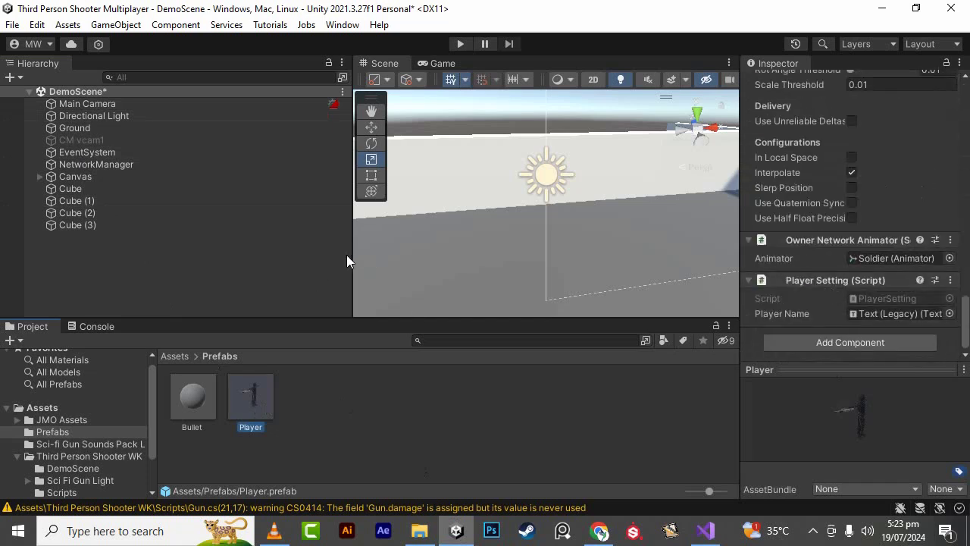
left_click_drag(353, 253, 296, 240)
double_click(250, 391)
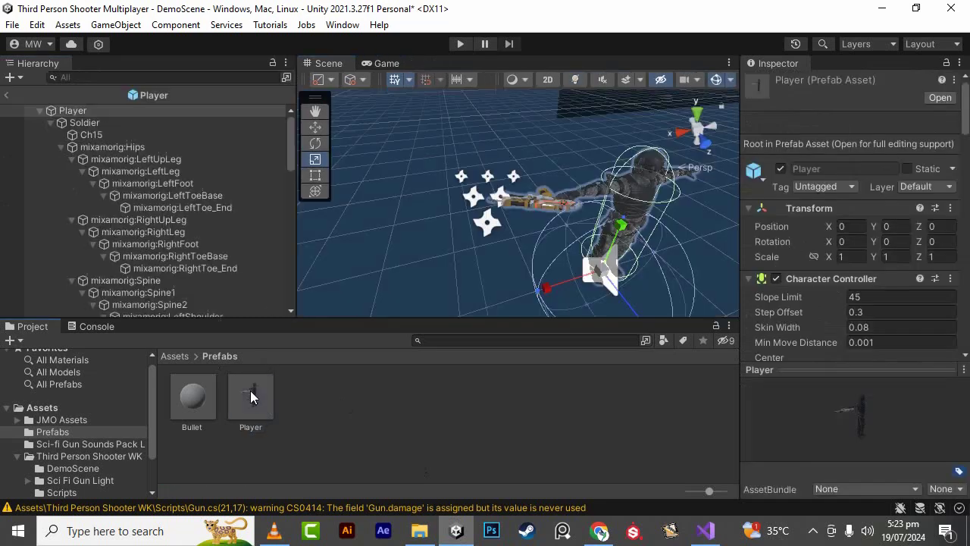
scroll(179, 197, "down", 3)
right_click(175, 222)
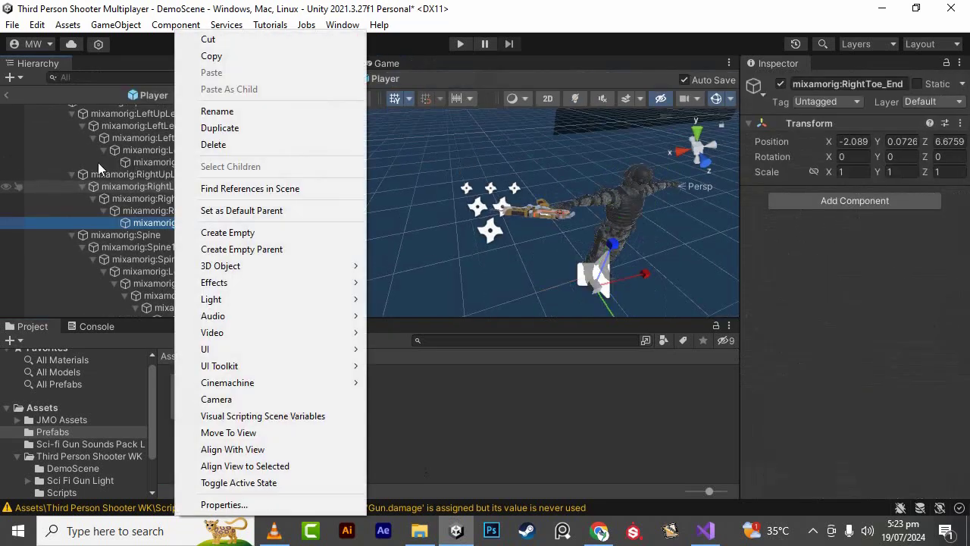
left_click(84, 148)
scroll(75, 140, "up", 2)
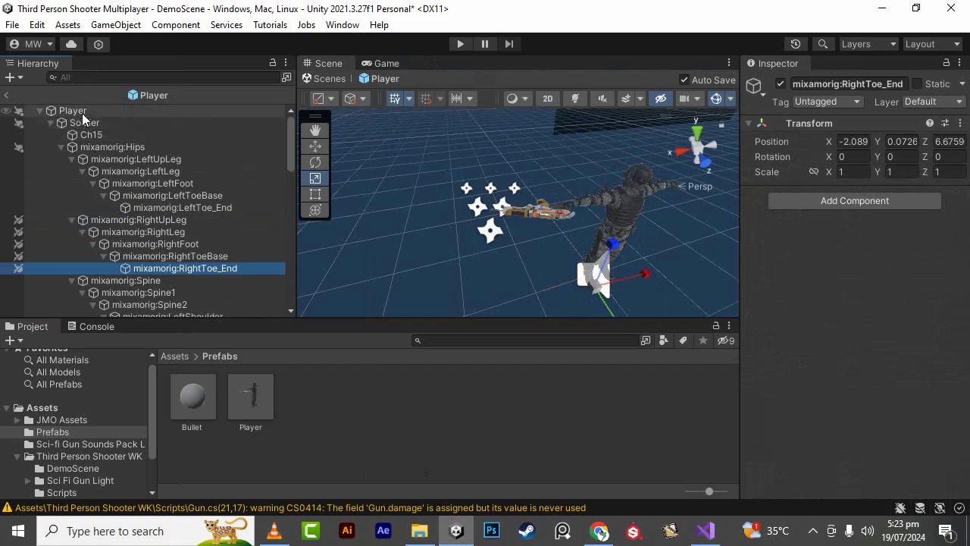
left_click(82, 113)
left_click(51, 122)
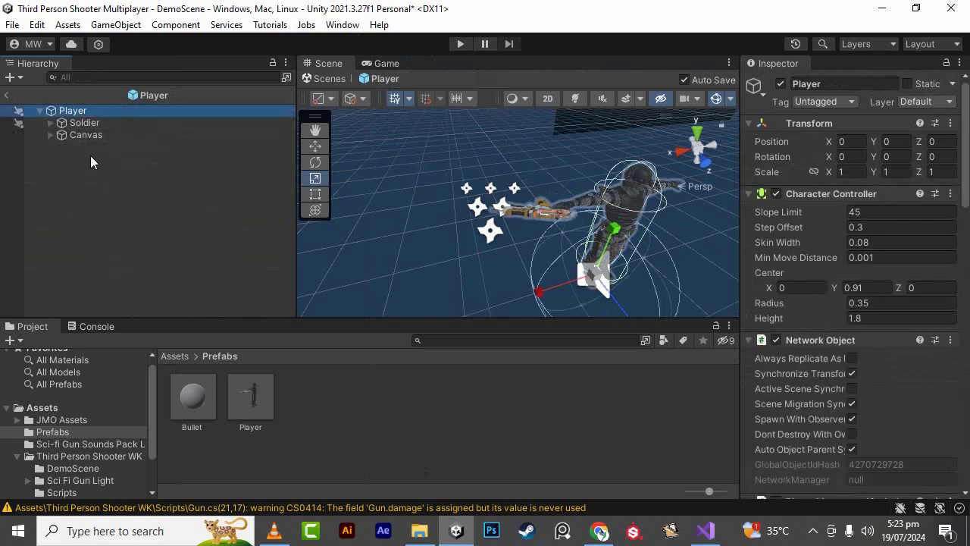
left_click(86, 137)
left_click(50, 134)
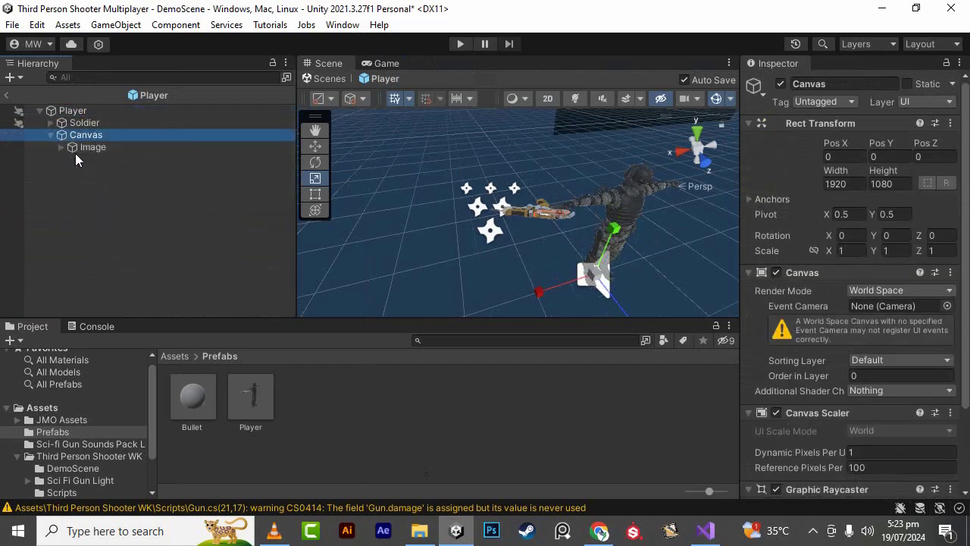
left_click(62, 147)
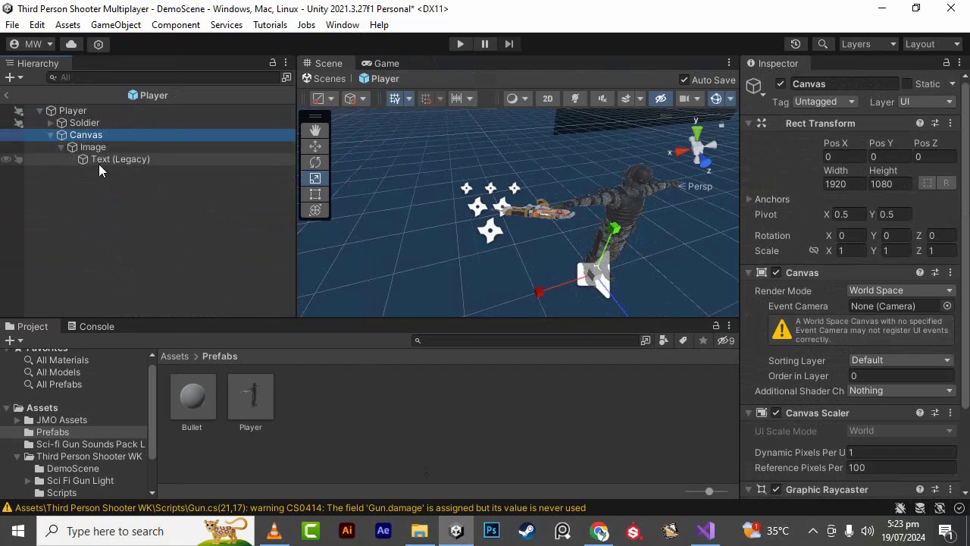
left_click(78, 115)
scroll(912, 388, "down", 5)
scroll(912, 388, "down", 5)
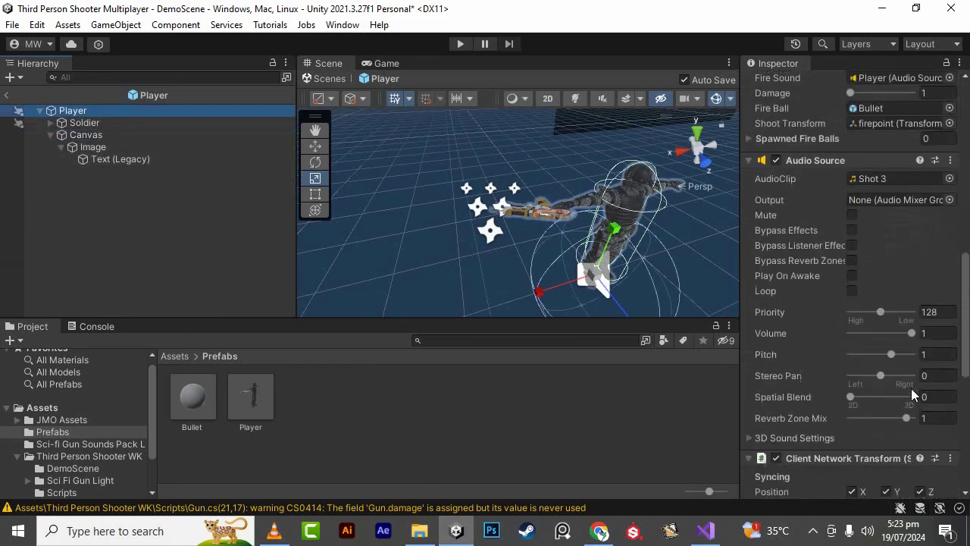
scroll(911, 388, "down", 5)
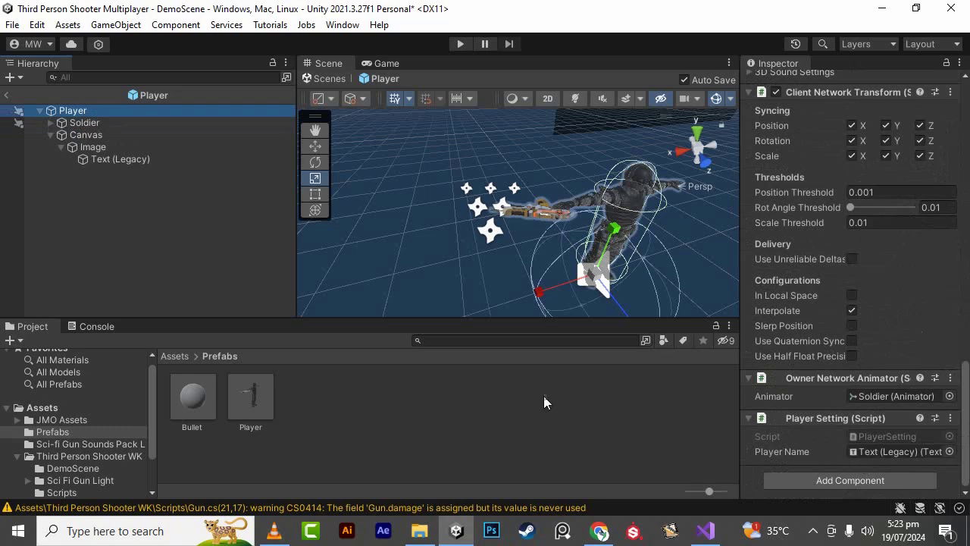
mouse_move(113, 159)
left_mouse_down()
mouse_move(875, 467)
mouse_move(865, 446)
left_mouse_up()
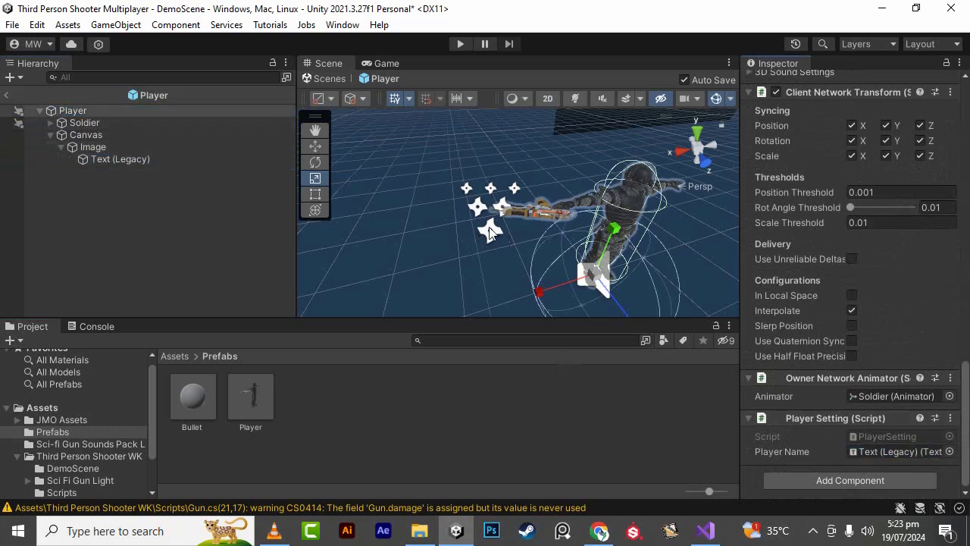
left_click(6, 95)
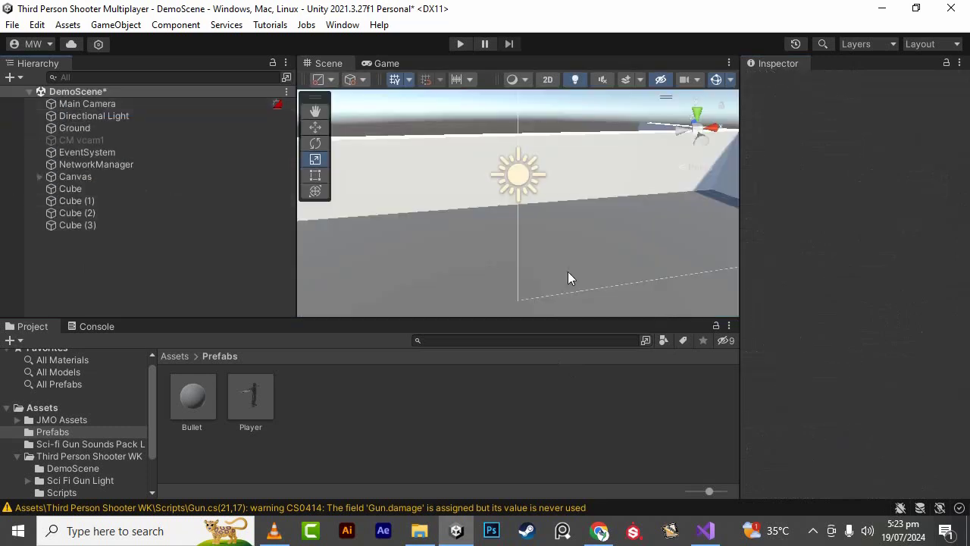
- Play as host, walk the player with S, A and D to watch the mirrored PLAYER: 1 label, then stop
left_click(460, 46)
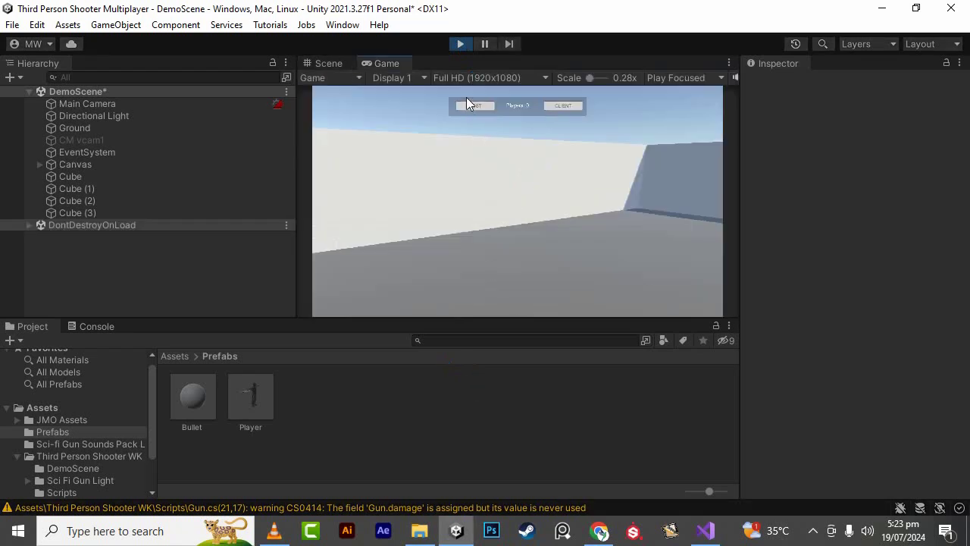
left_click(467, 103)
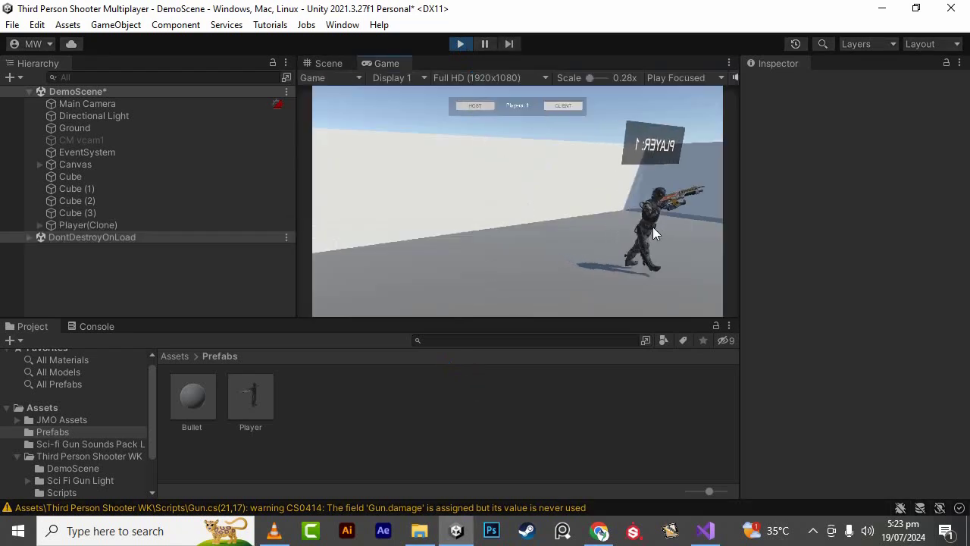
key("s")
key("a")
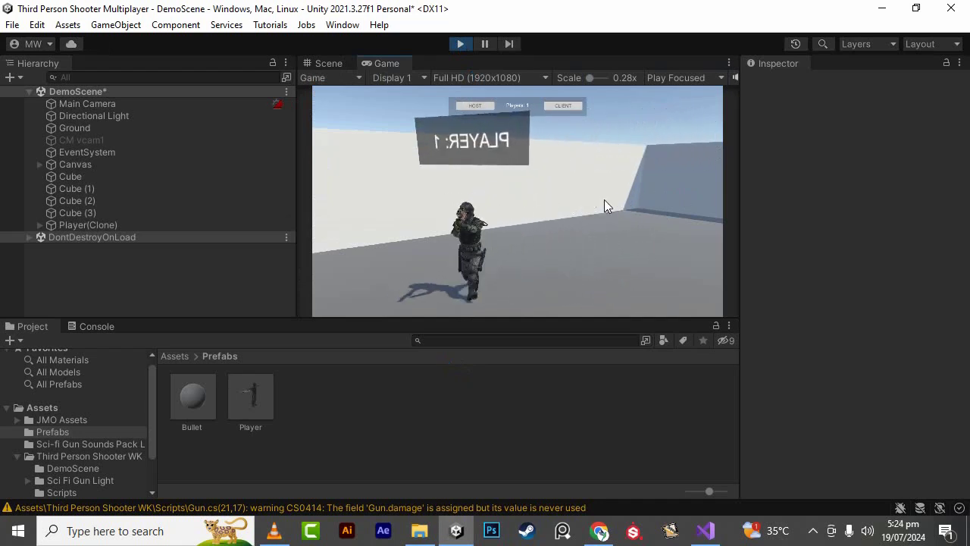
key("d")
key("a")
key("d")
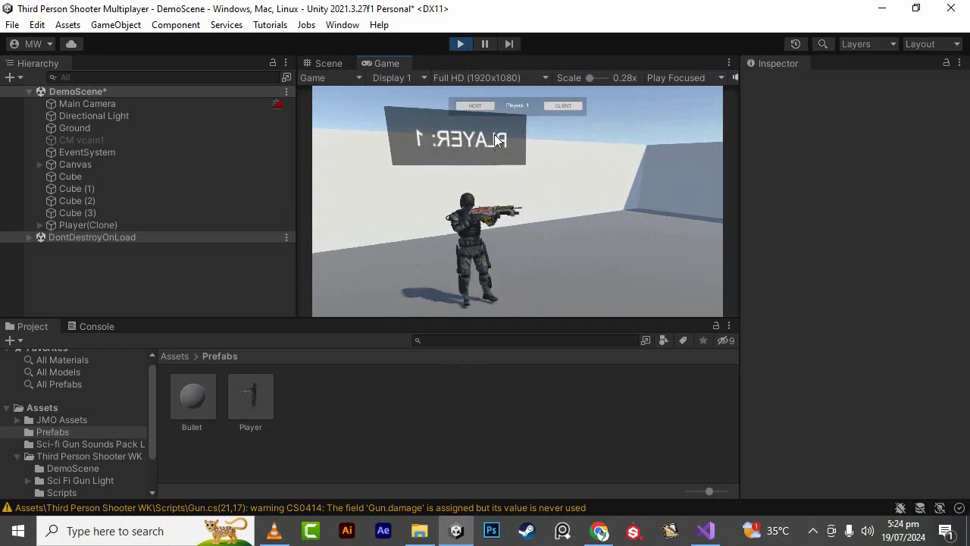
left_click(458, 44)
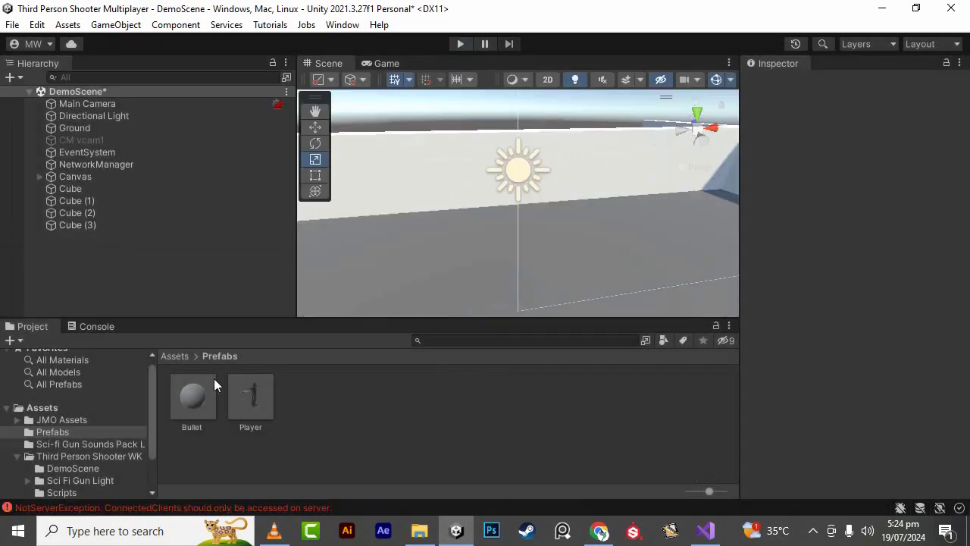
- Browse from Assets into the Third Person Shooter WK folder and open its Scripts folder
left_click(176, 356)
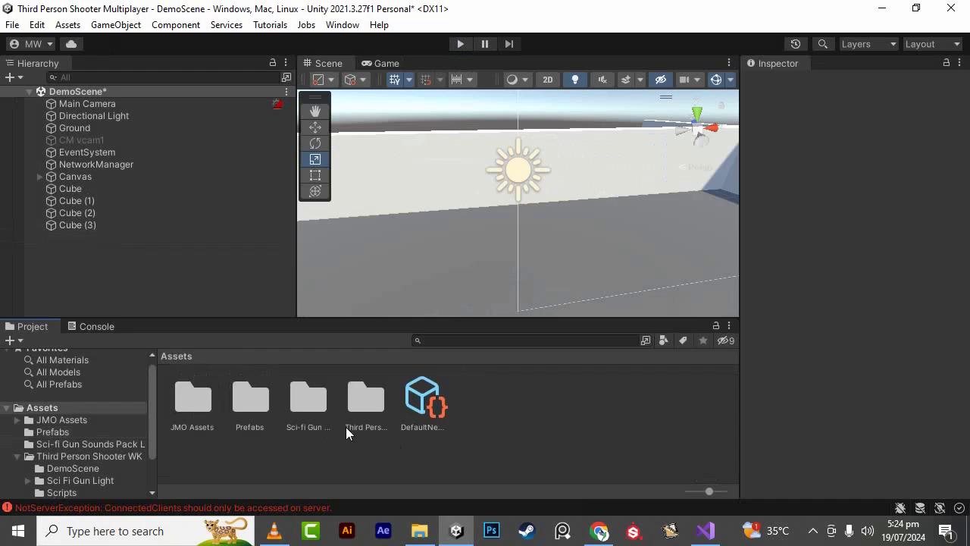
left_click(247, 381)
left_click(313, 399)
double_click(382, 396)
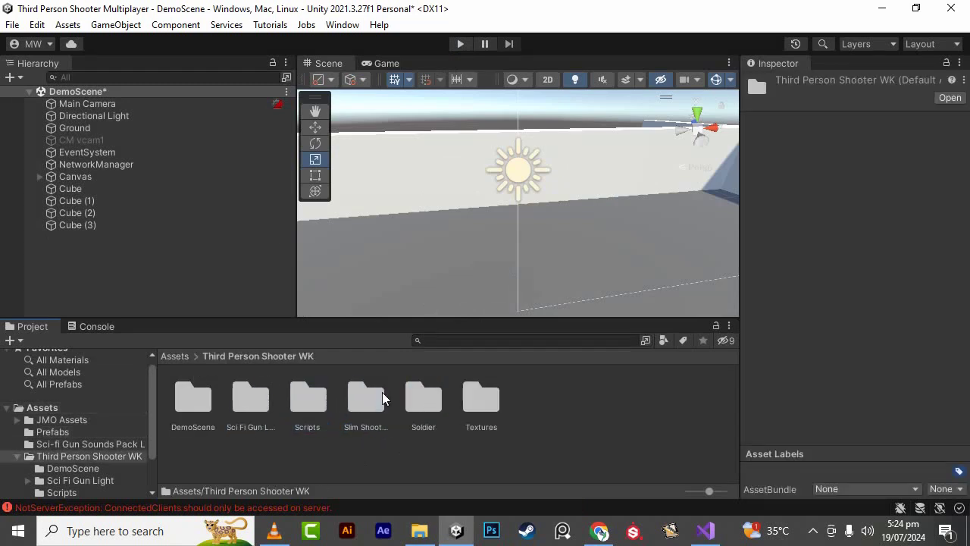
left_click(424, 398)
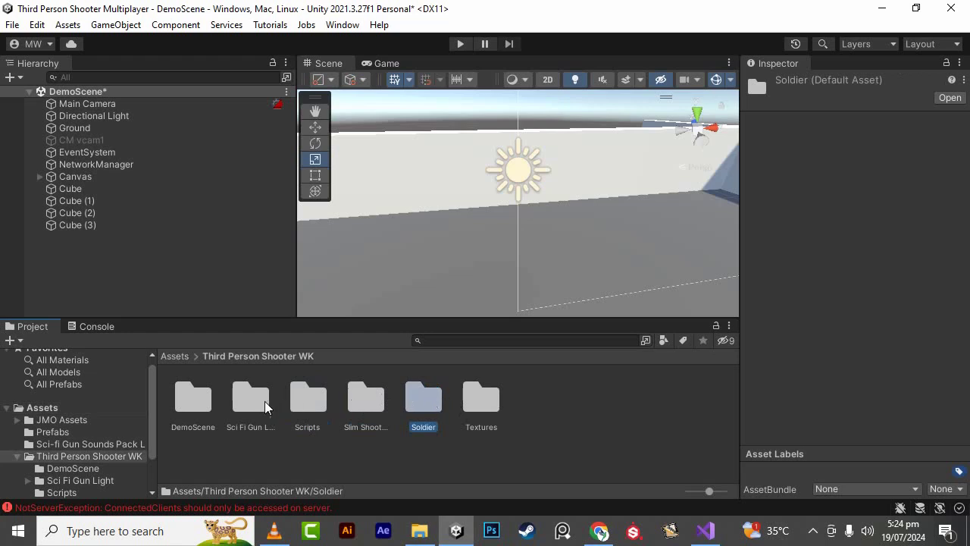
left_click(300, 408)
double_click(302, 408)
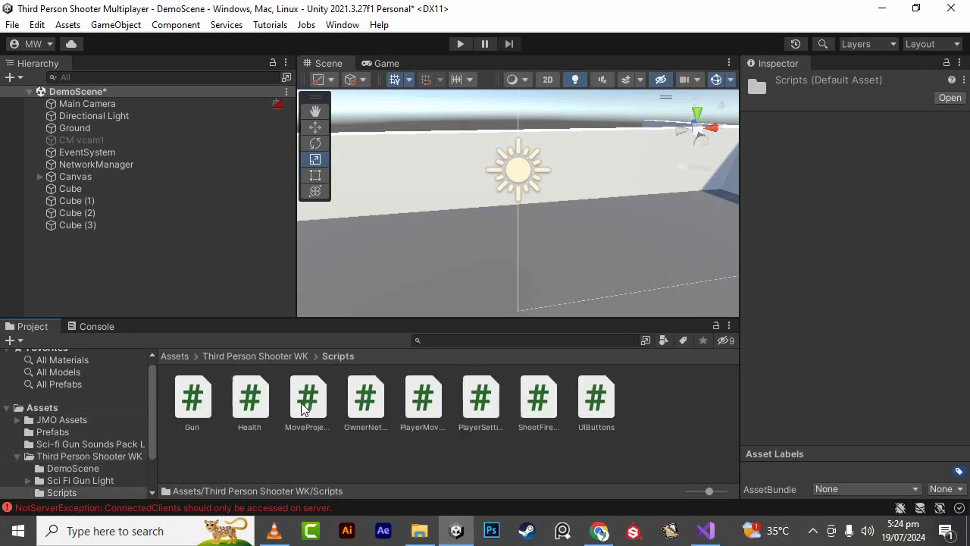
- Create a new C# script named cameraui in Scripts and open it in Visual Studio
right_click(399, 453)
mouse_move(459, 57)
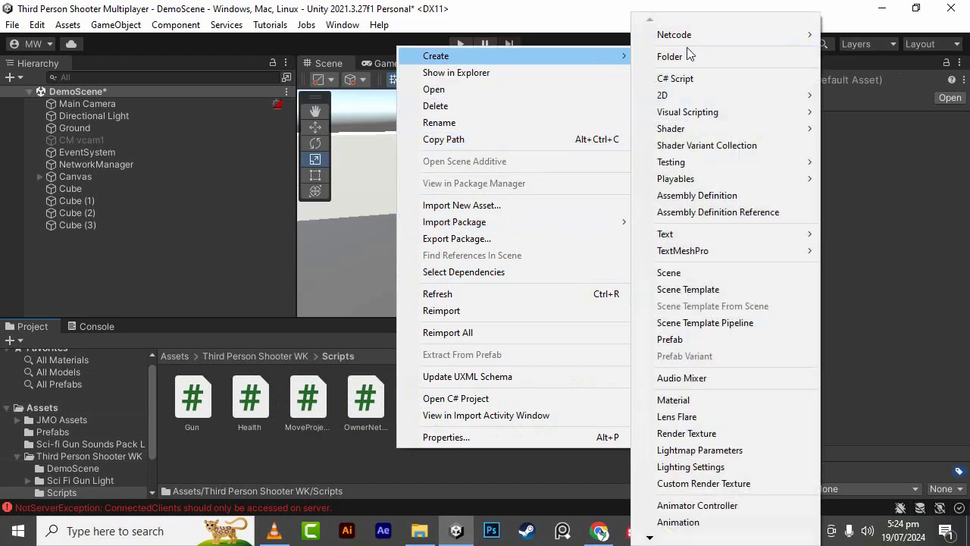
left_click(681, 82)
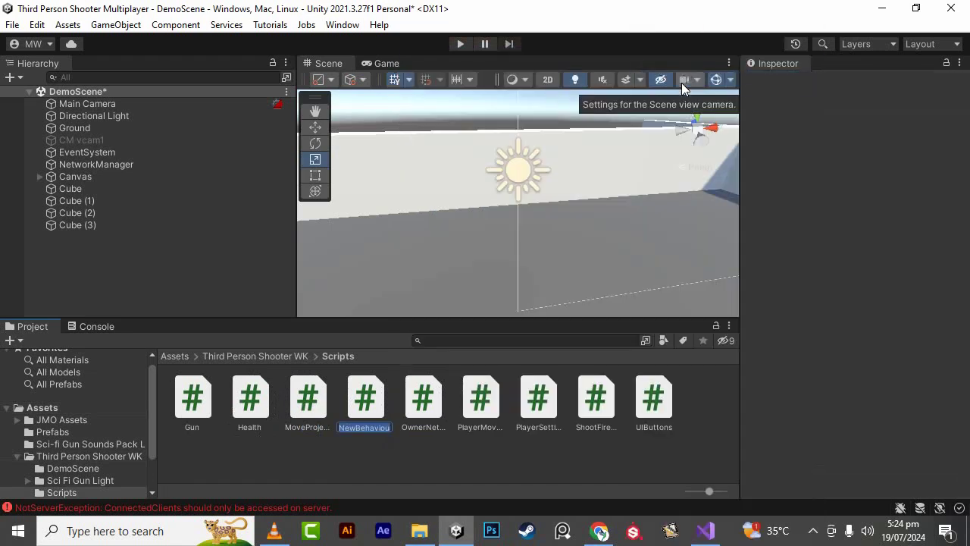
type("camerau")
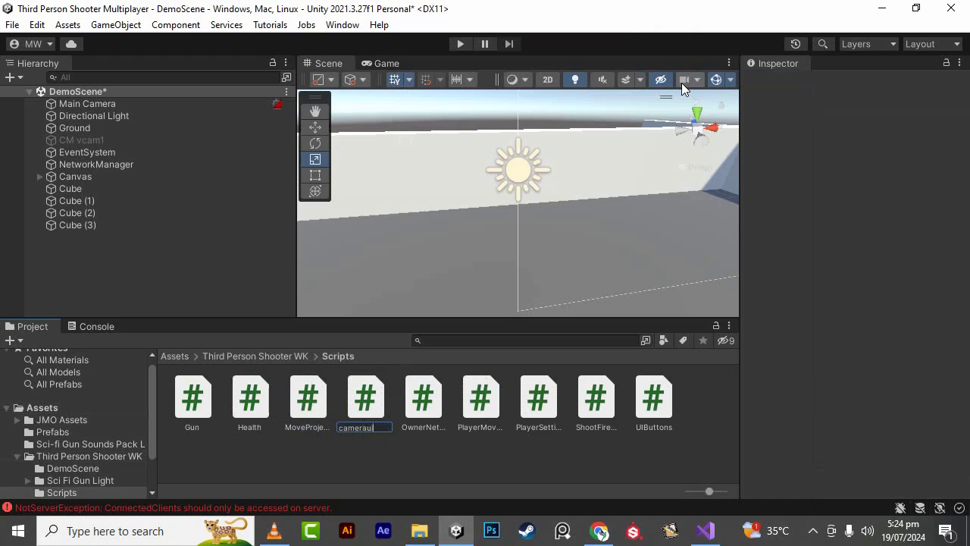
key("Return")
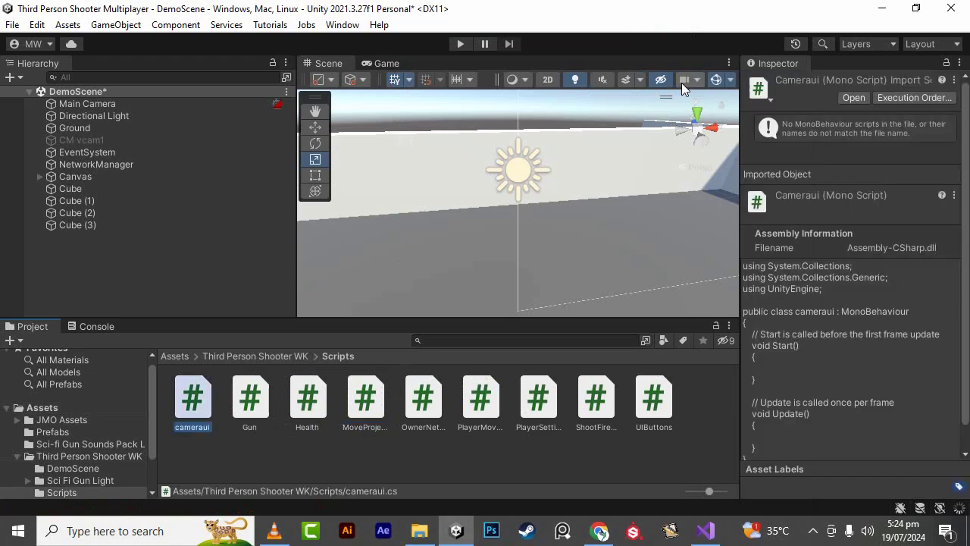
key("Return")
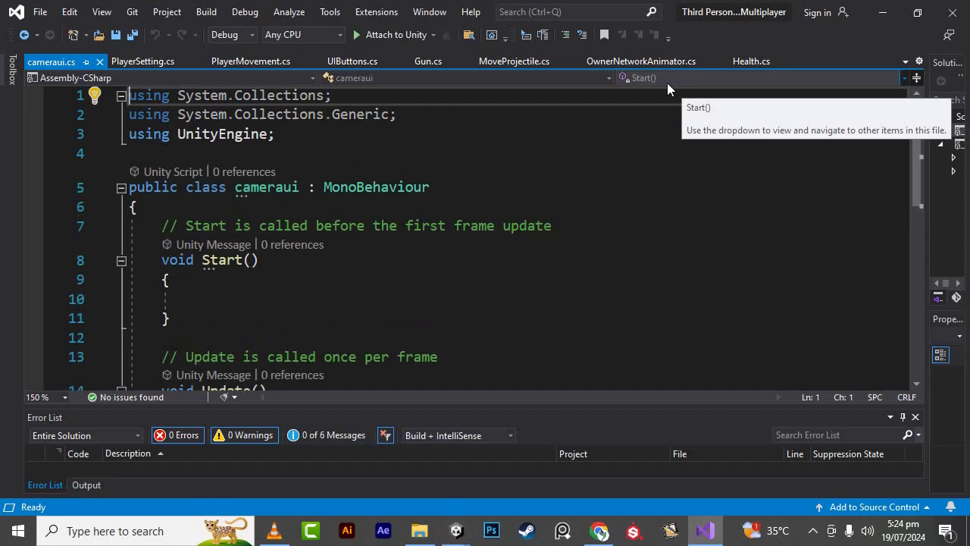
- Replace the default Start and Update methods with an empty LateUpdate method
scroll(332, 229, "down", 1)
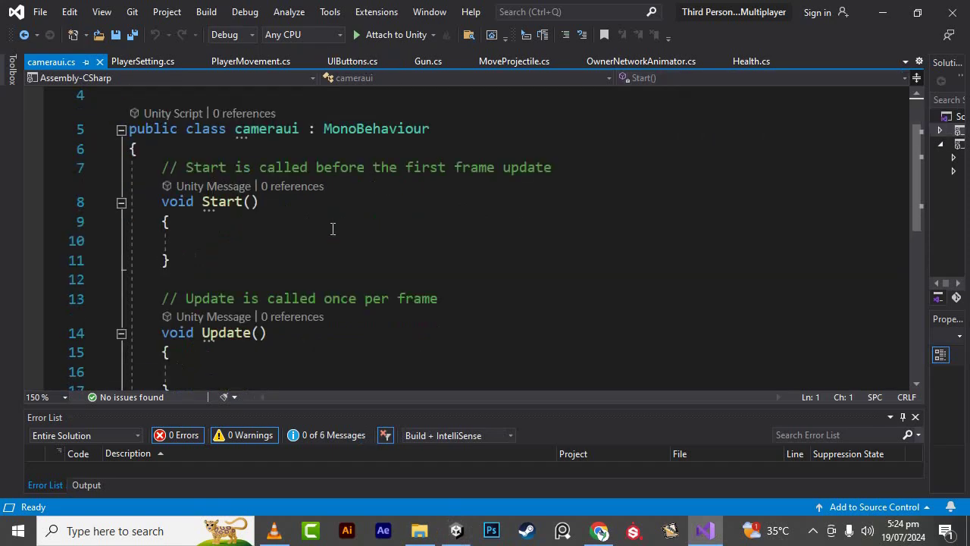
left_click_drag(168, 202, 274, 388)
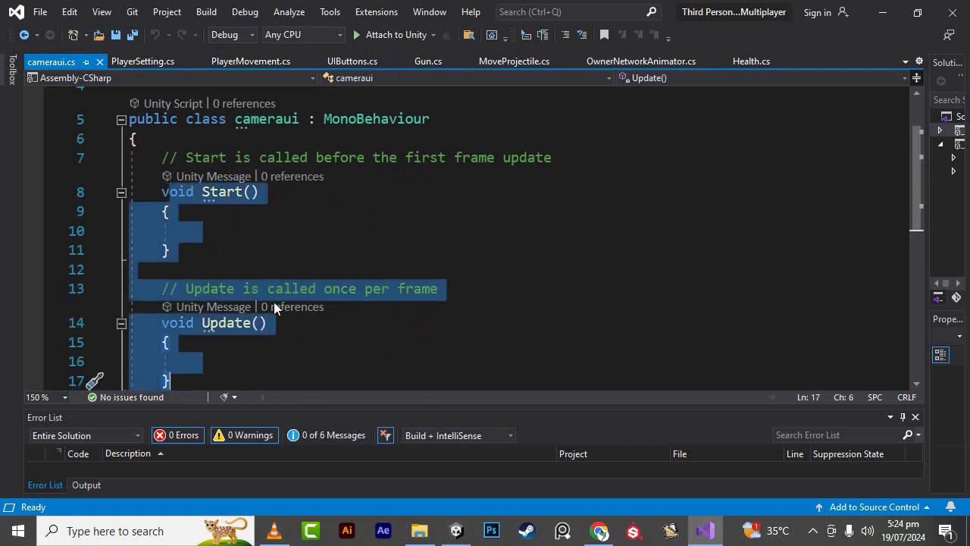
type("voi")
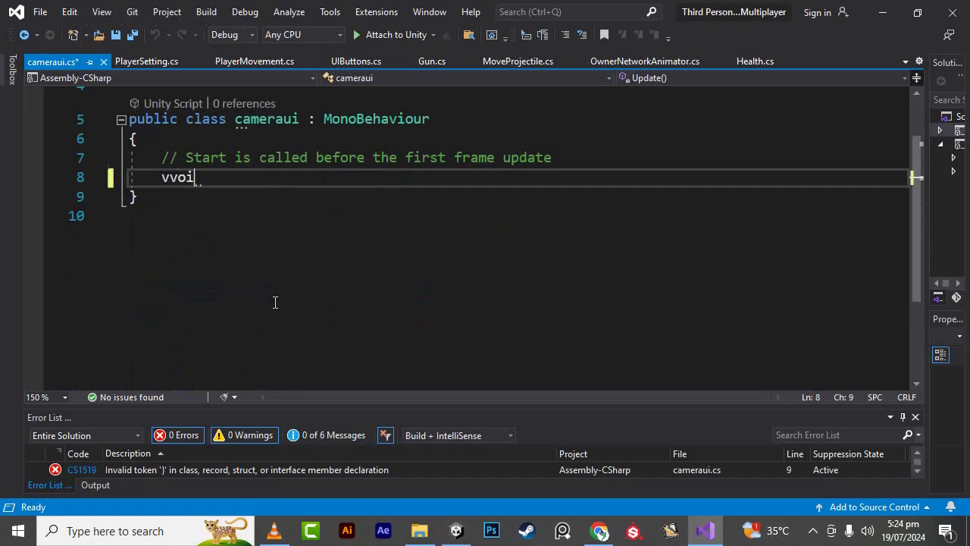
type("d l")
key("BackSpace")
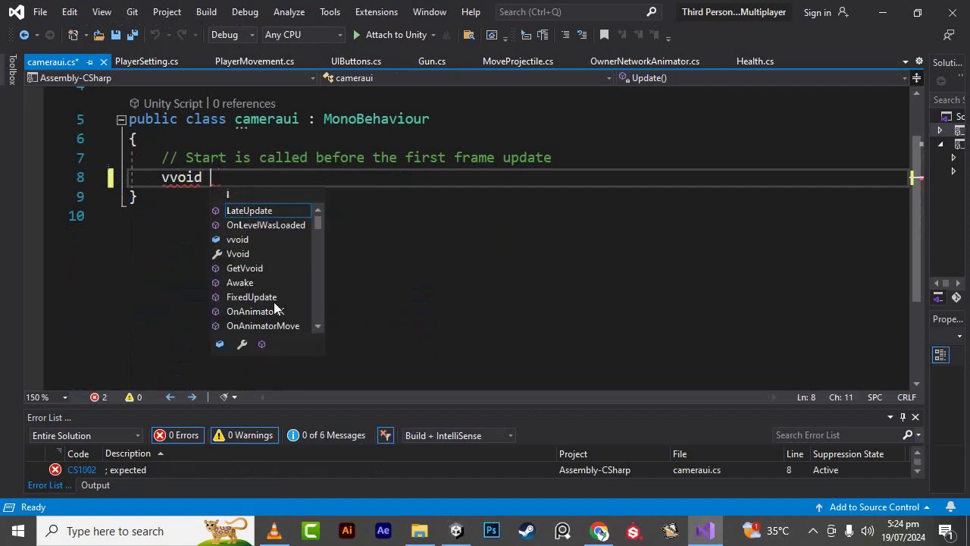
key("BackSpace")
key("BackSpace")
key("BackSpace")
type("oid ")
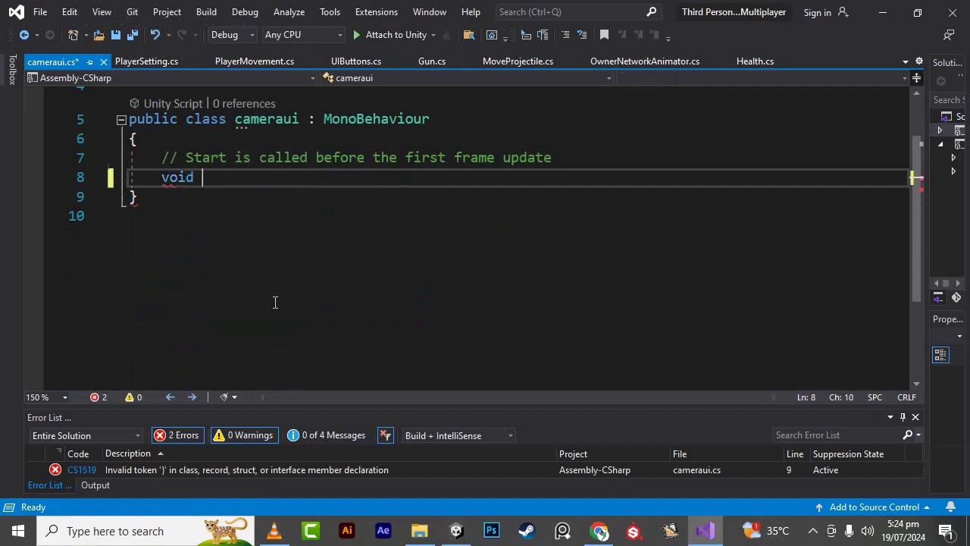
type("l")
scroll(273, 302, "up", 3)
scroll(274, 301, "up", 2)
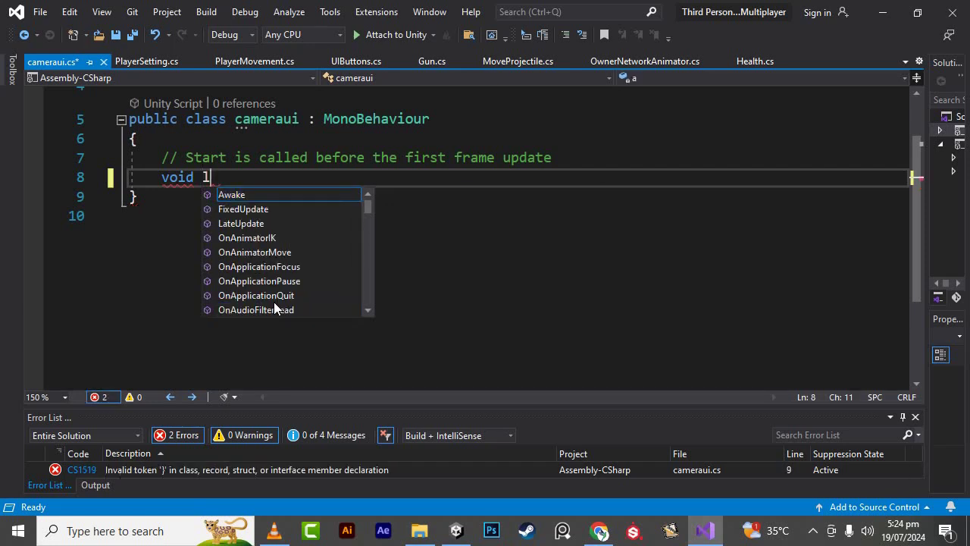
type("a")
key("Return")
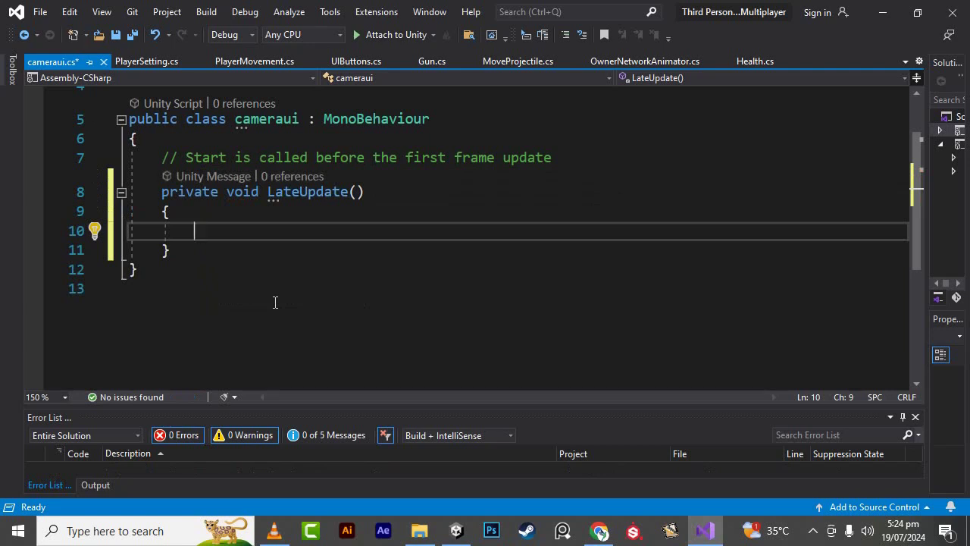
- Begin LateUpdate's body with transform.LookAt(transform.position
type("tra")
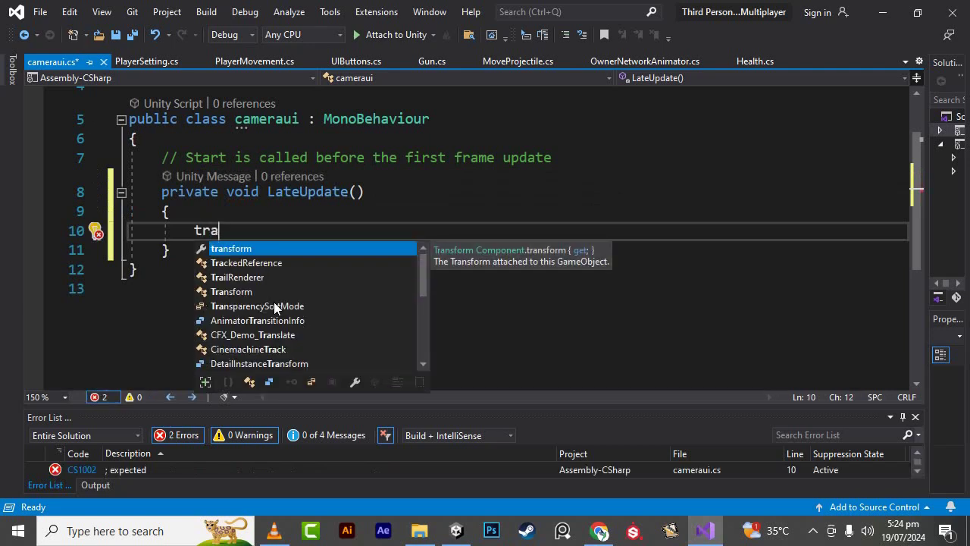
key("Return")
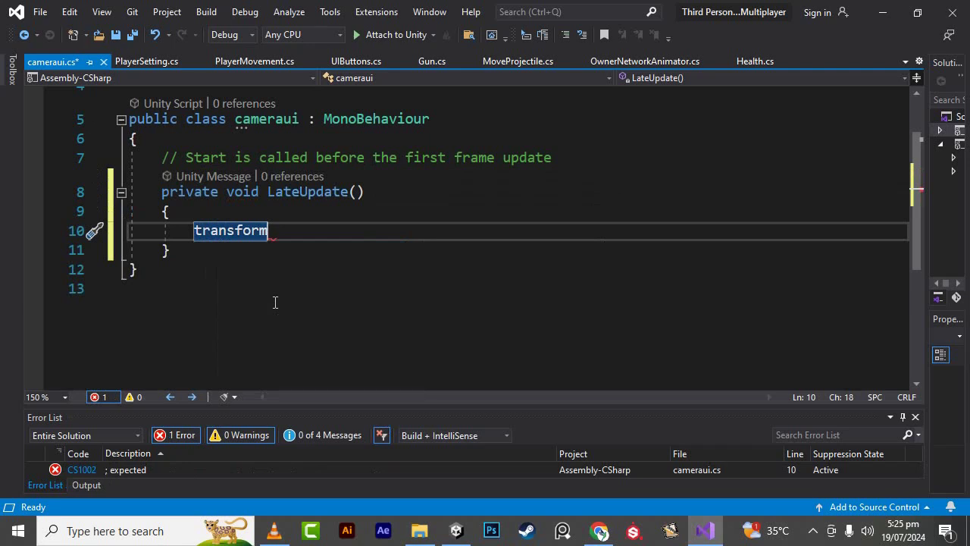
type(".loo")
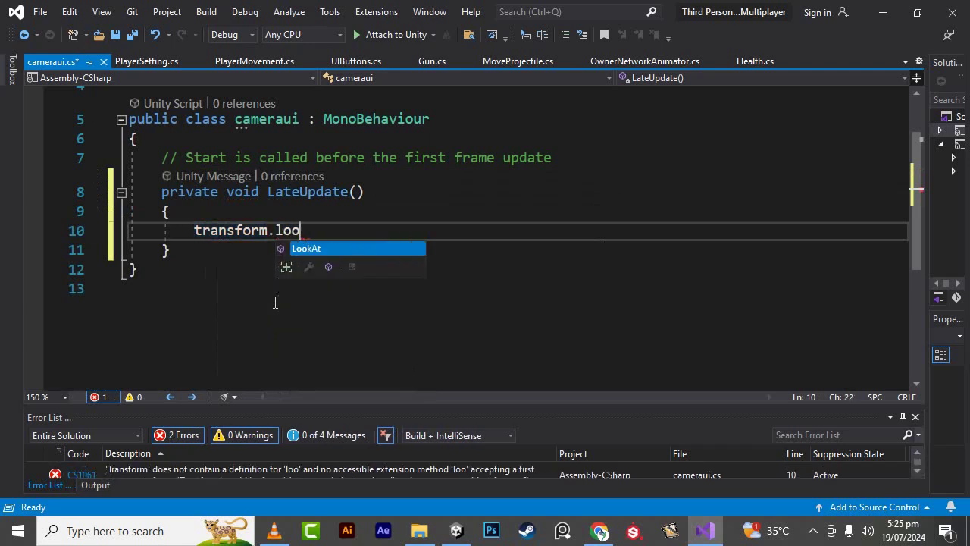
key("Return")
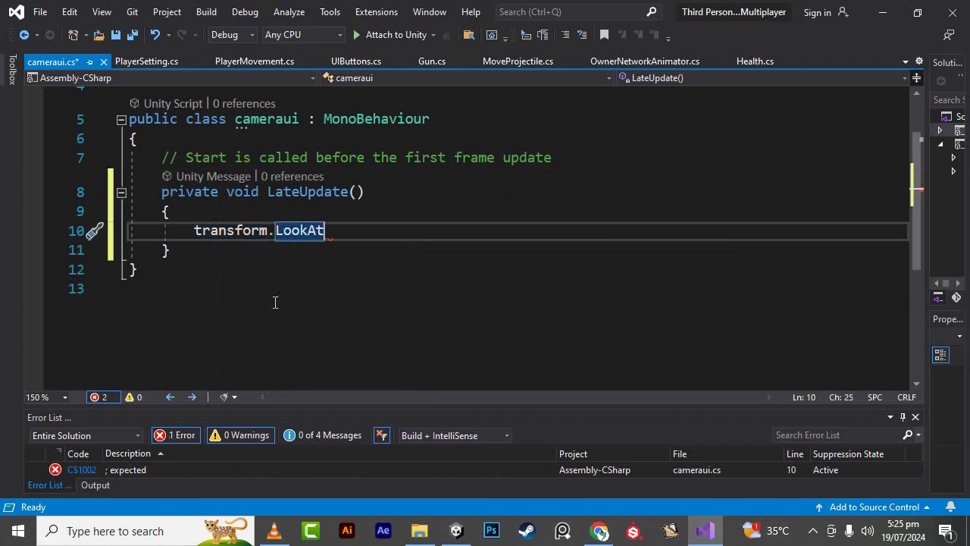
type("(")
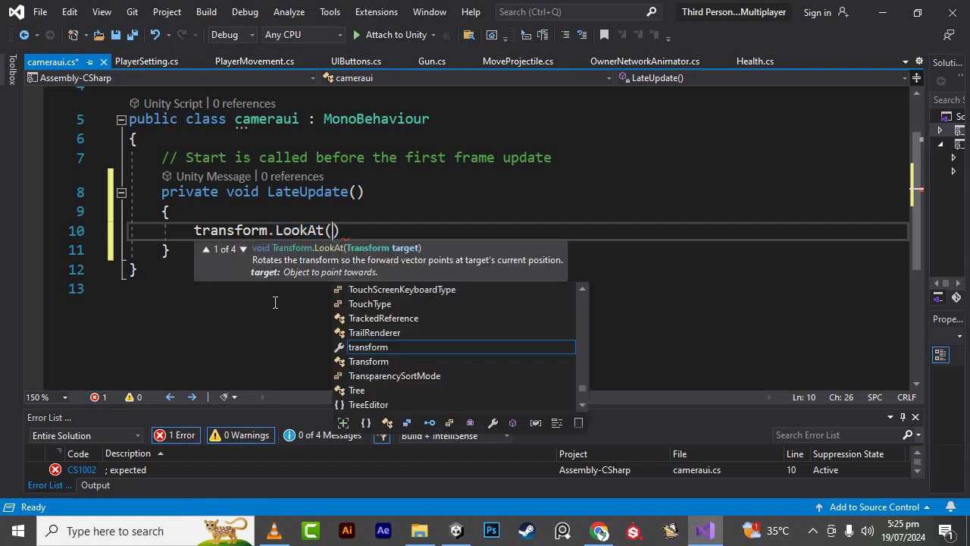
type("tr")
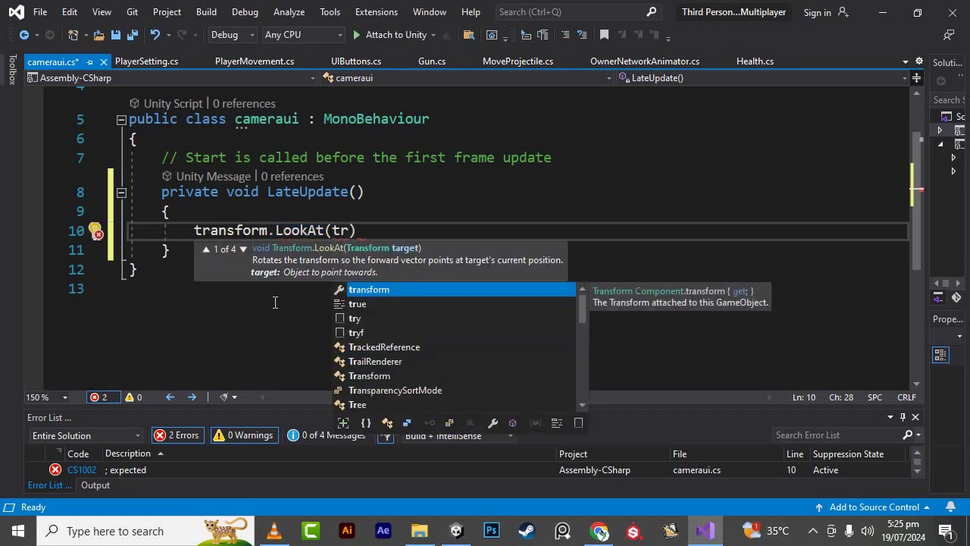
key("Tab")
type(".")
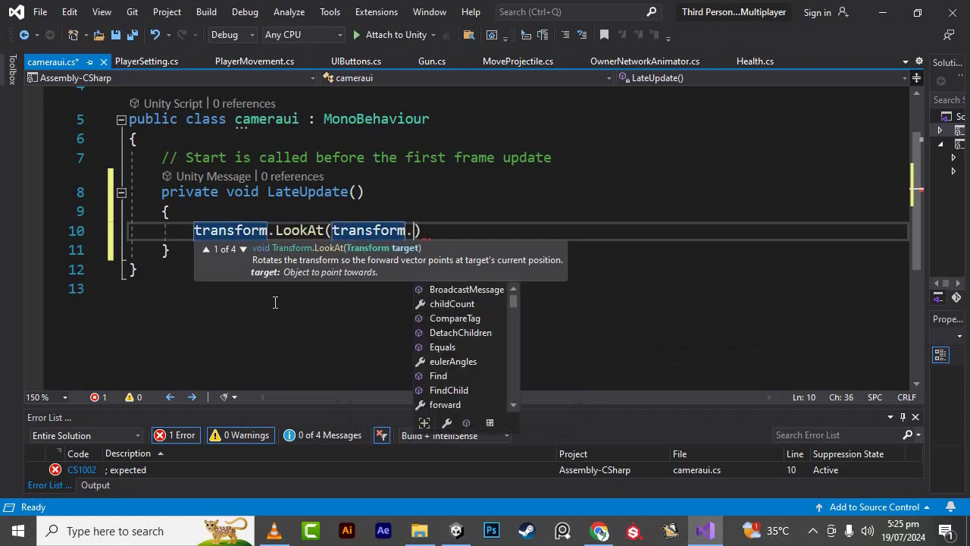
type("po")
key("Down")
key("Tab")
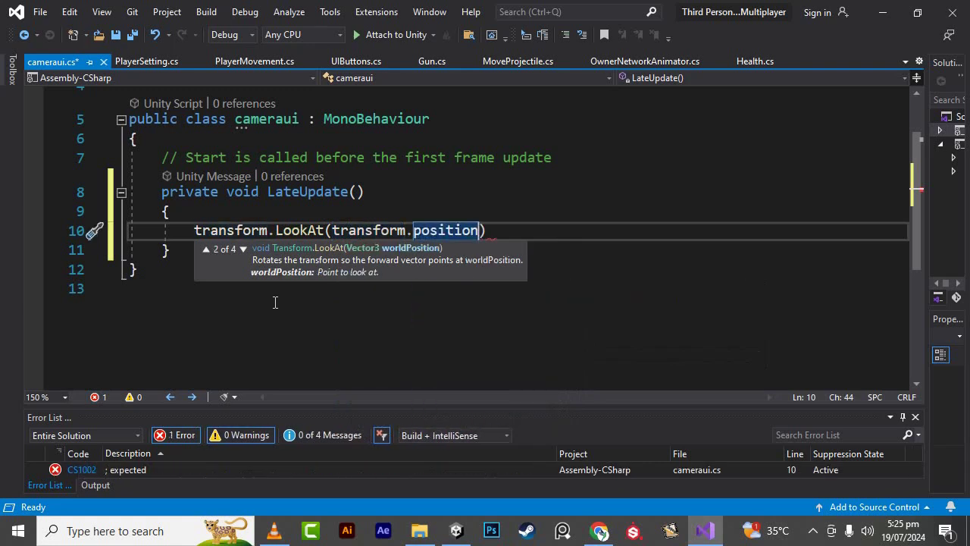
- Finish the call with + Camera.main.transform.forward); and save cameraui.cs
type("+")
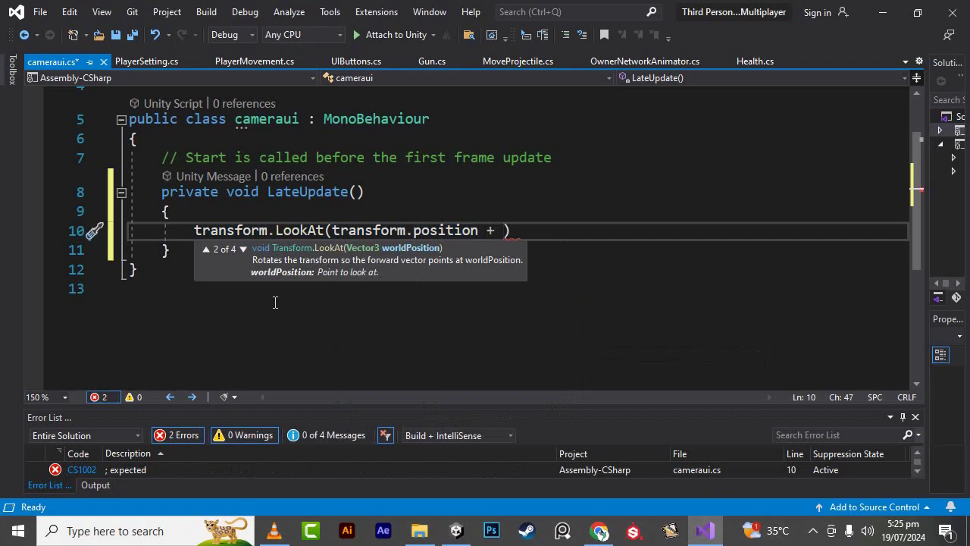
type(" ca")
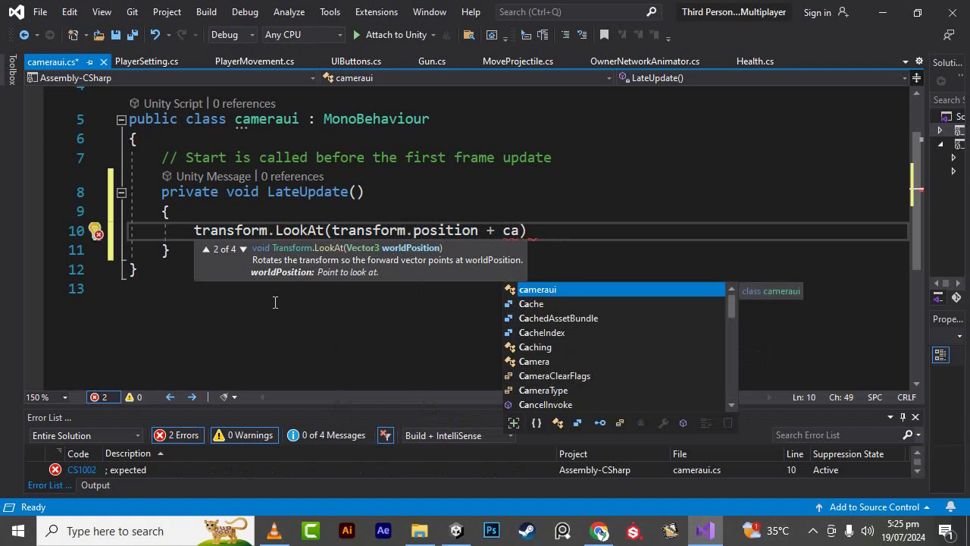
type("m")
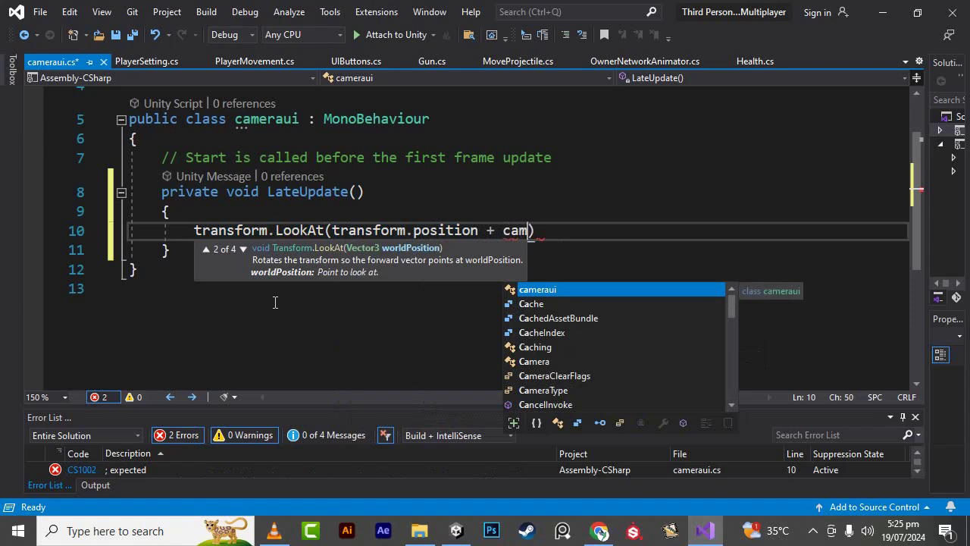
key("Tab")
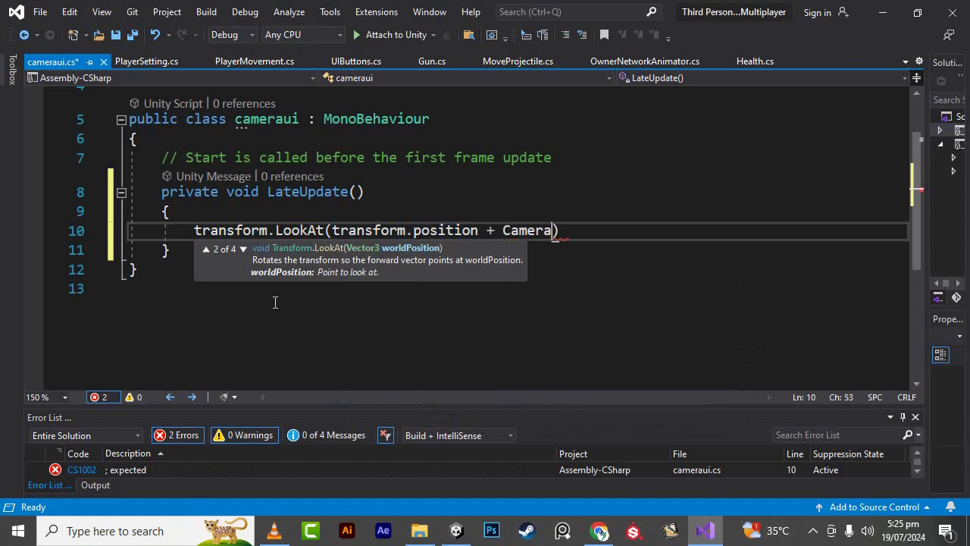
type(".ma")
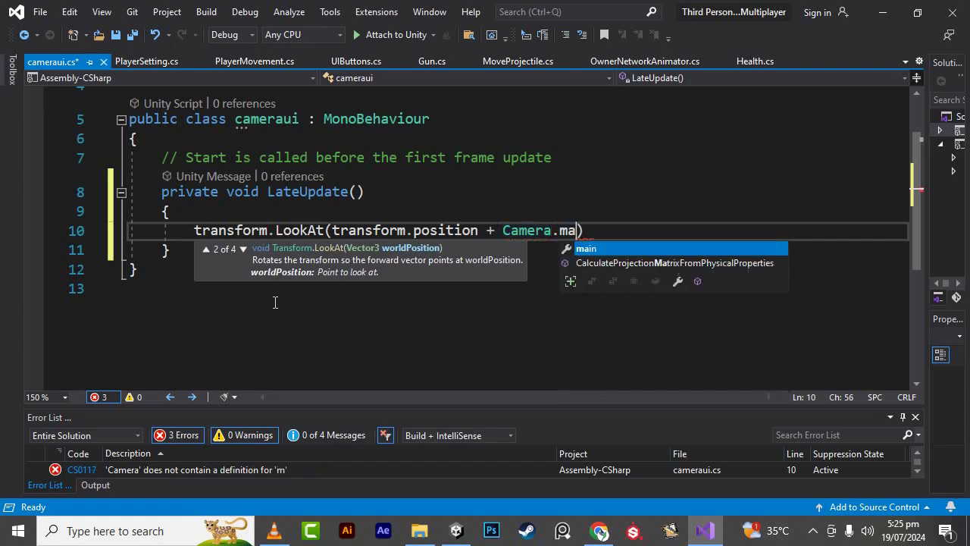
key("Tab")
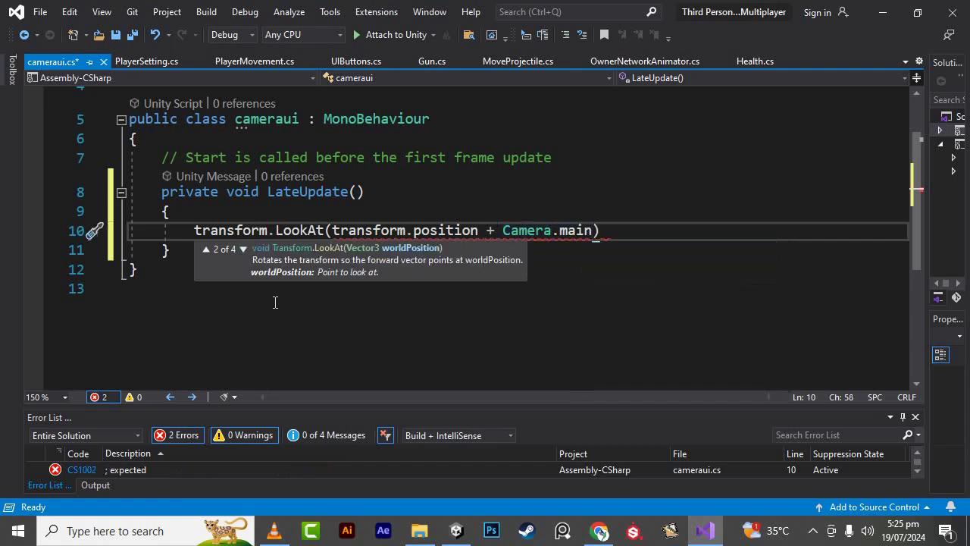
type(".tr")
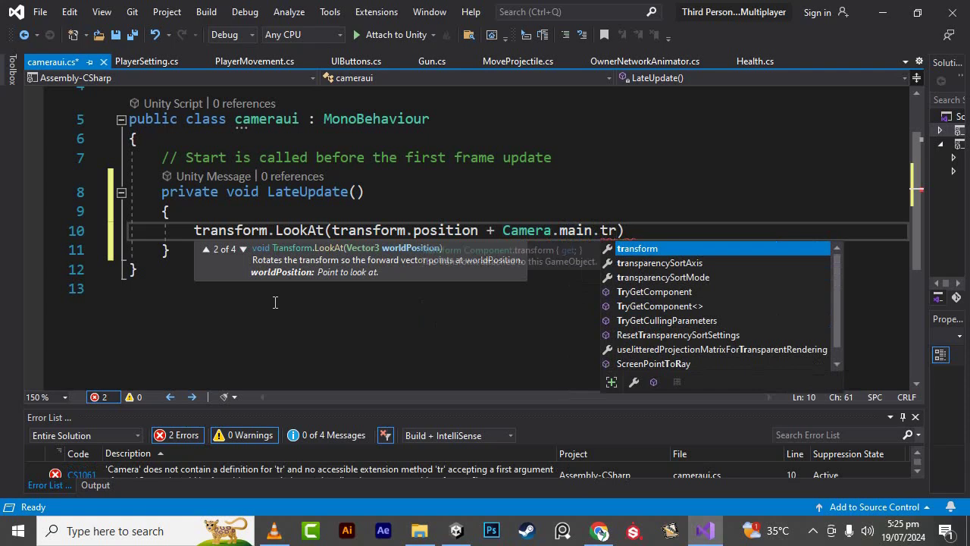
key("Tab")
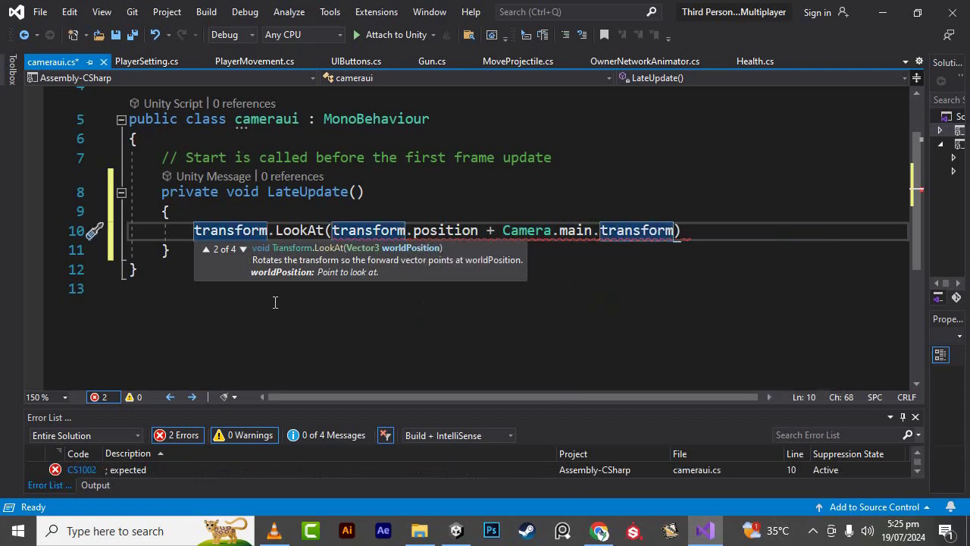
type(".tr")
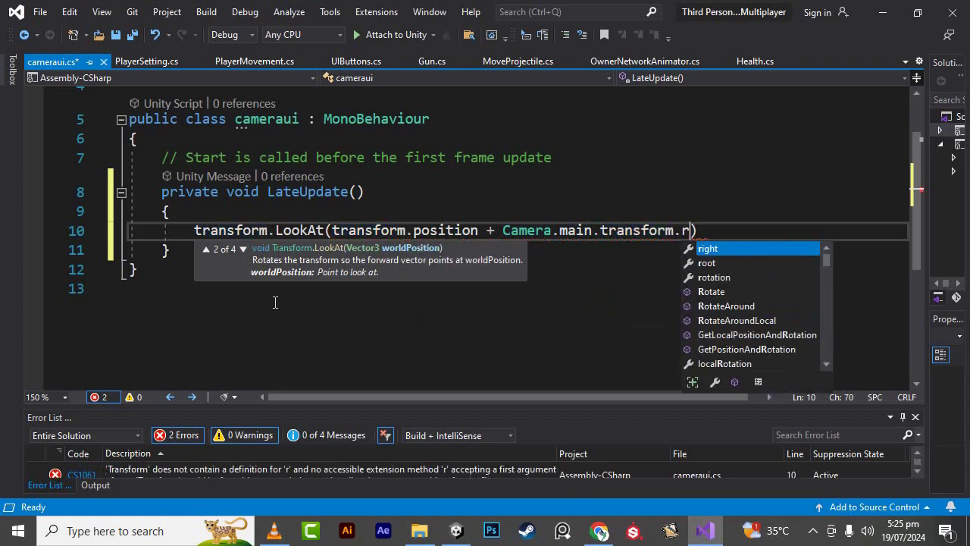
key("BackSpace")
type("f")
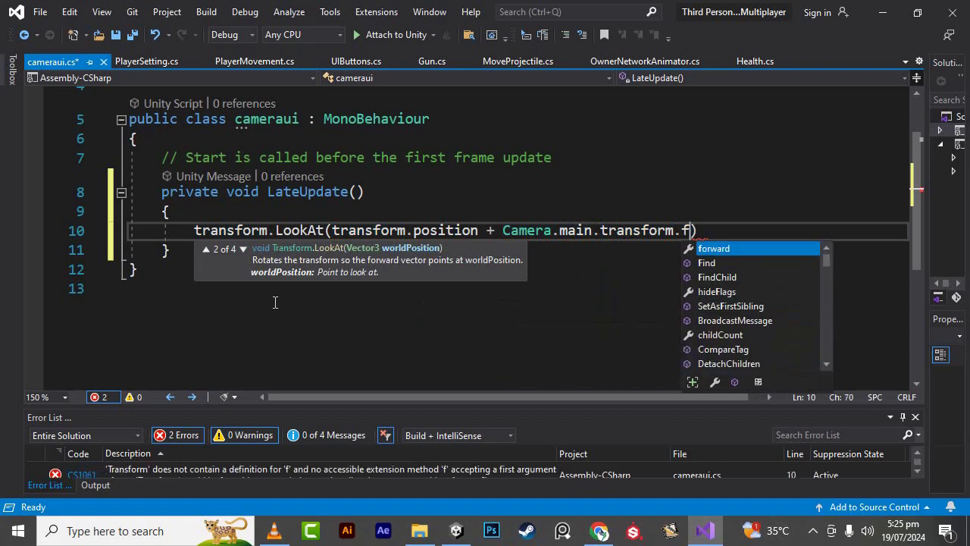
key("Tab")
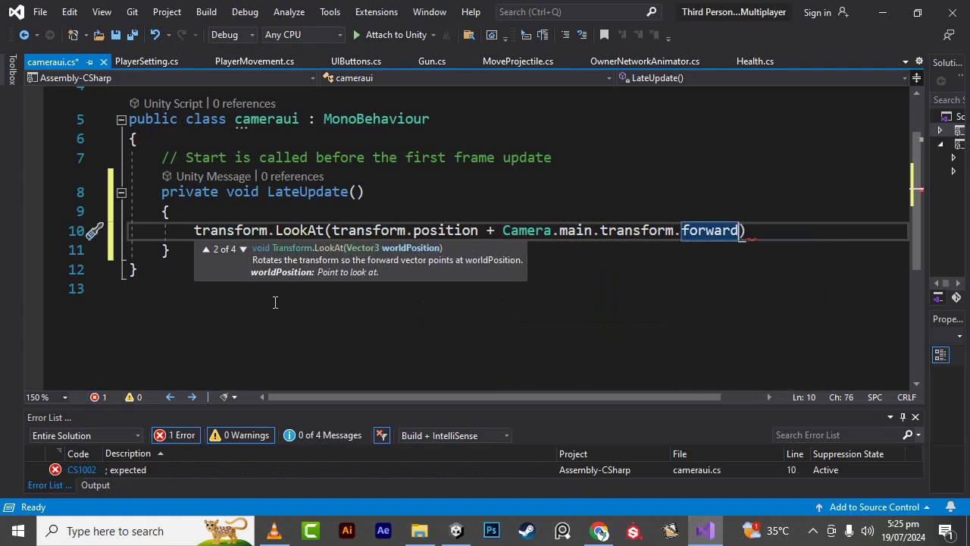
type(");")
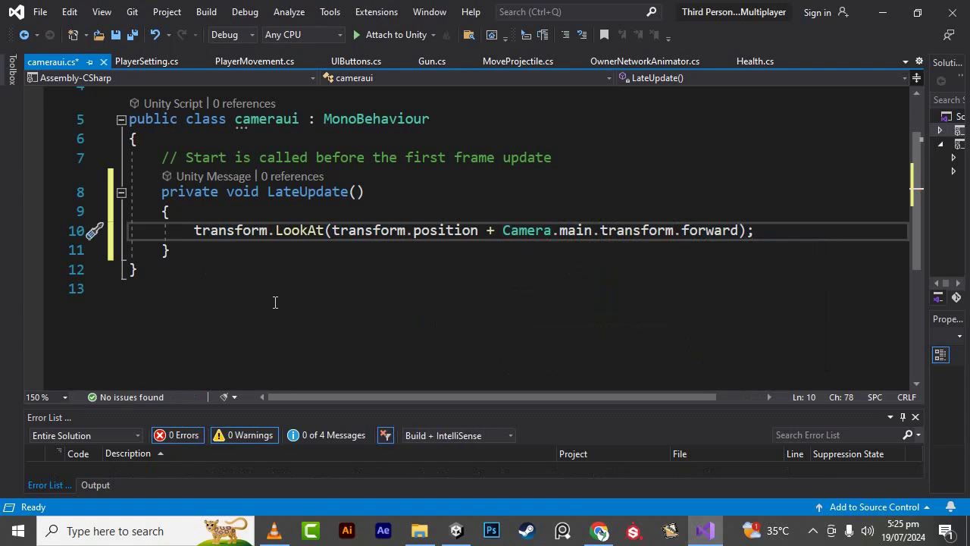
key("ctrl+s")
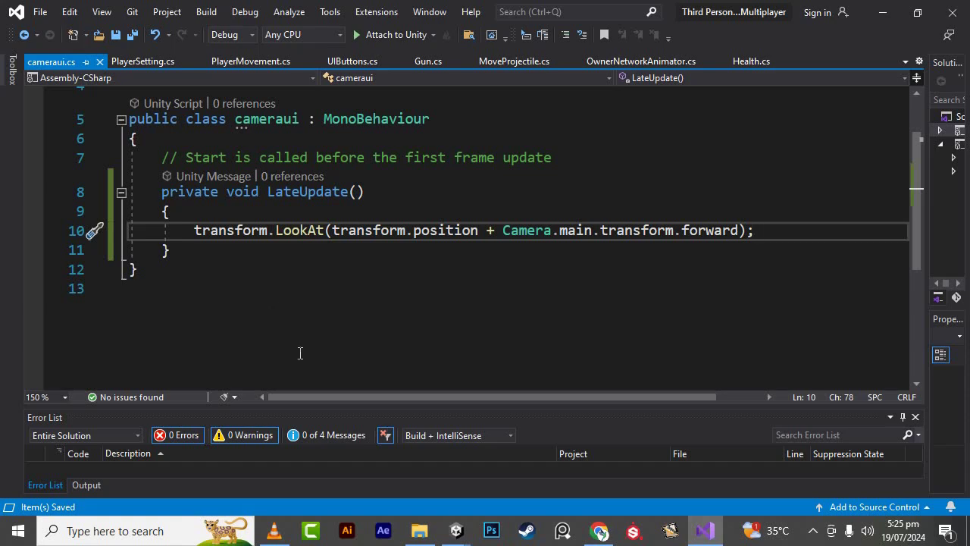
- Back in Unity, go to Assets > Prefabs and open the Player prefab for editing
mouse_move(456, 530)
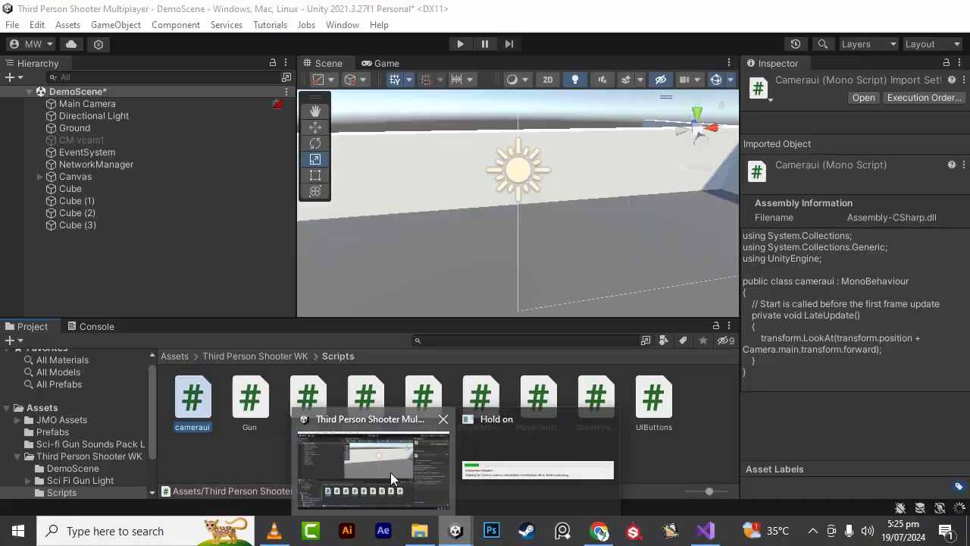
left_click(390, 472)
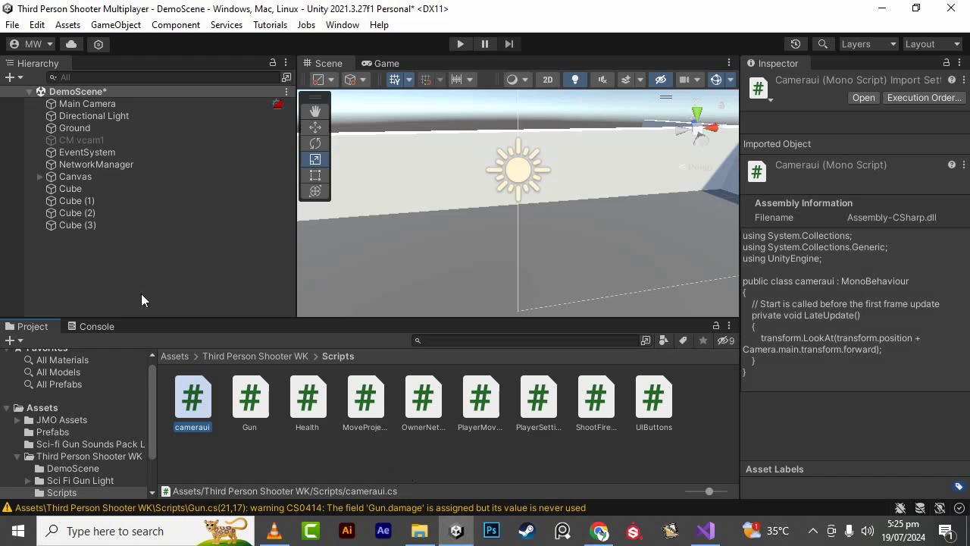
left_click(111, 269)
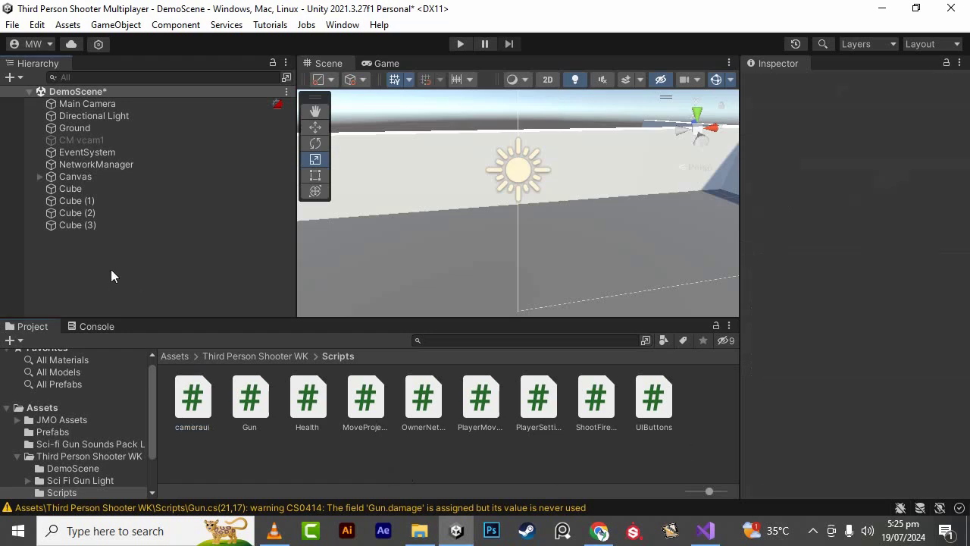
left_click(267, 355)
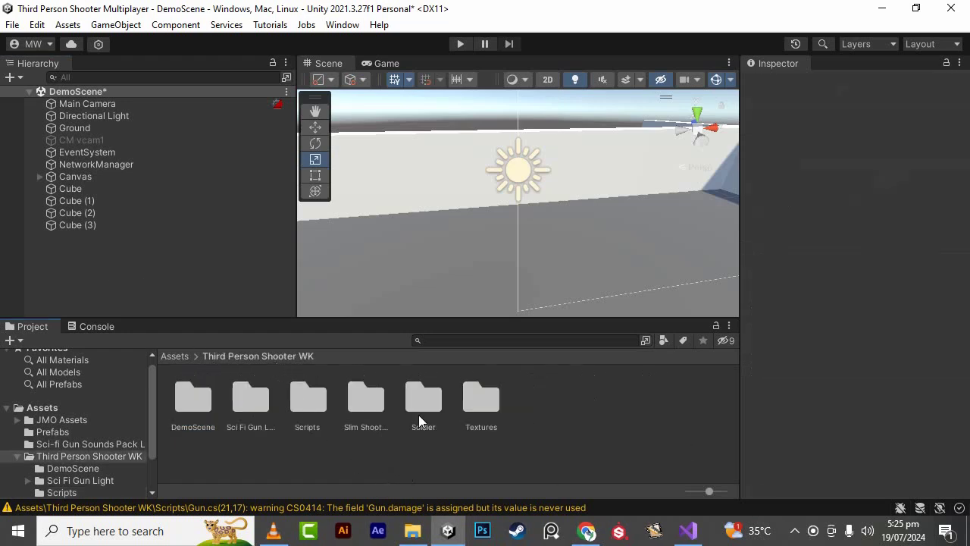
left_click(419, 414)
left_click(304, 400)
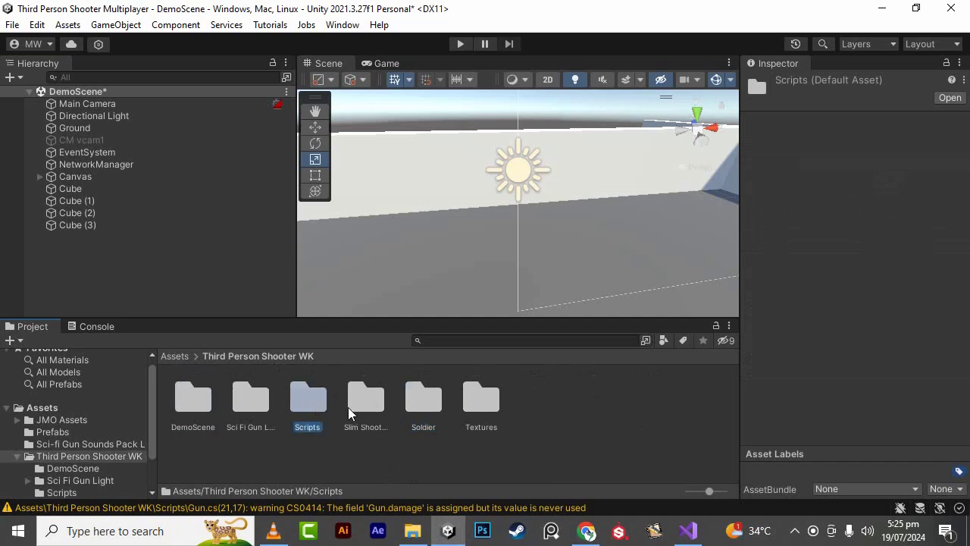
left_click(422, 409)
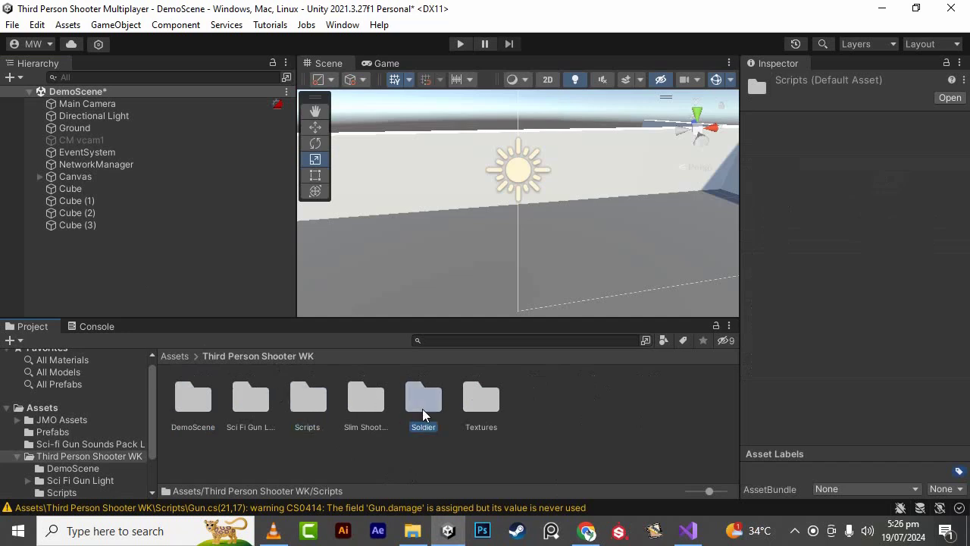
left_click(182, 356)
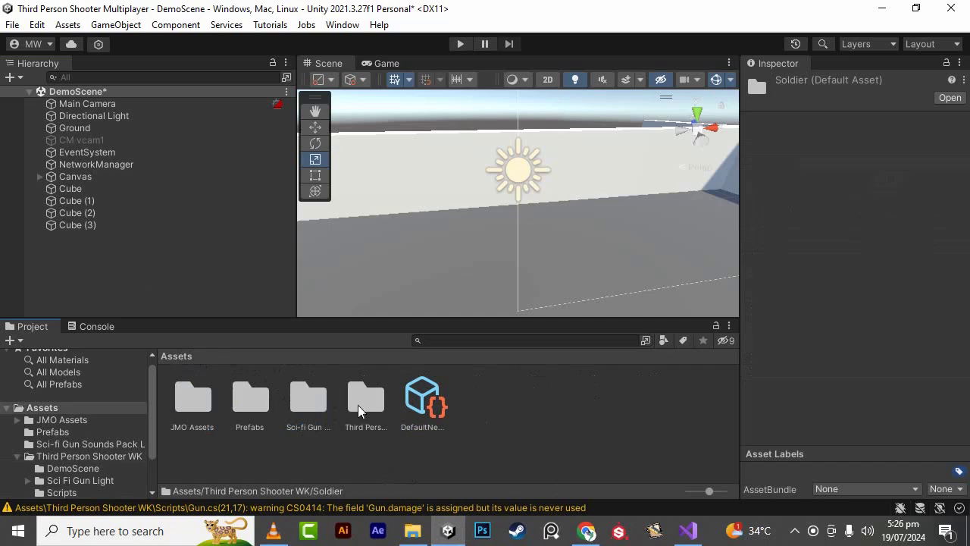
double_click(263, 392)
left_click(255, 399)
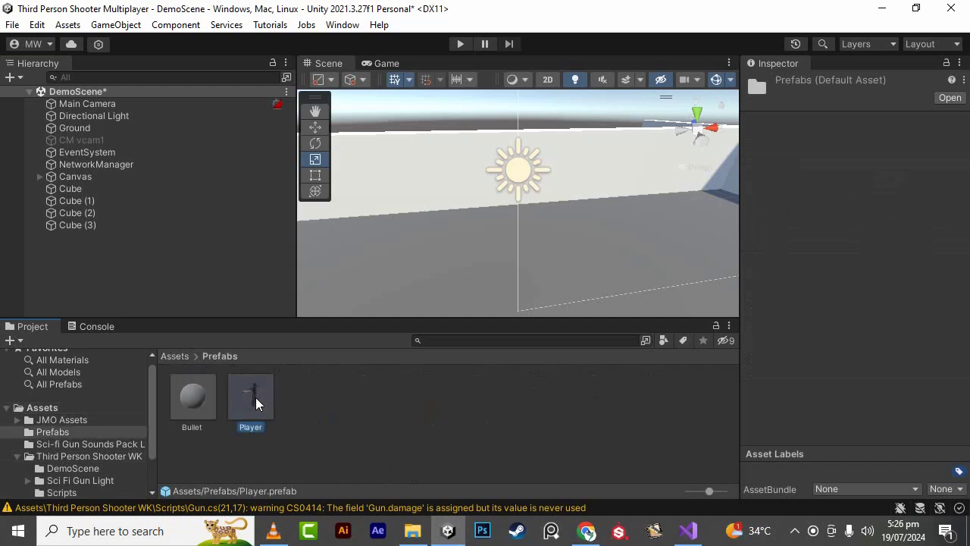
double_click(255, 397)
- Add the Cameraui script component to the Player prefab via a 'ca' search
scroll(828, 361, "down", 5)
scroll(832, 361, "down", 10)
scroll(832, 367, "down", 6)
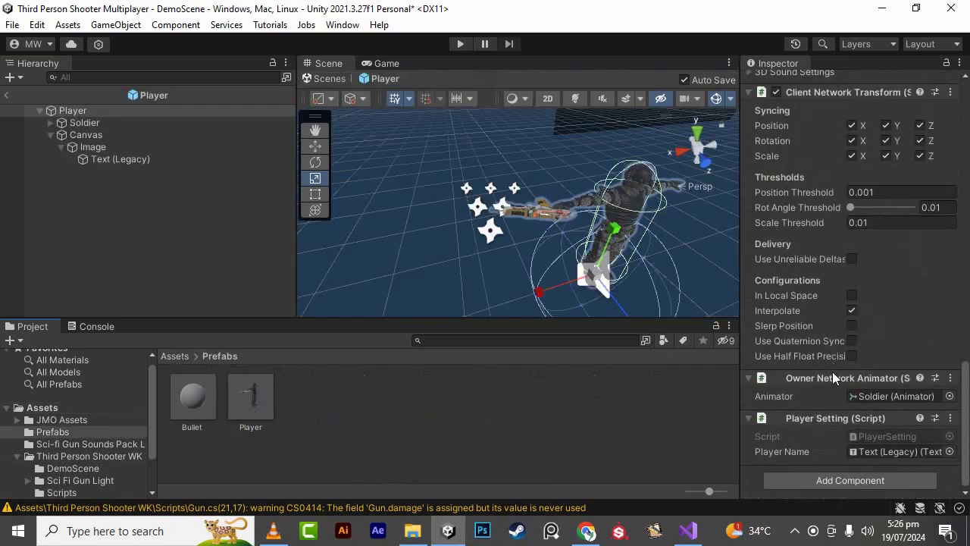
left_click(816, 482)
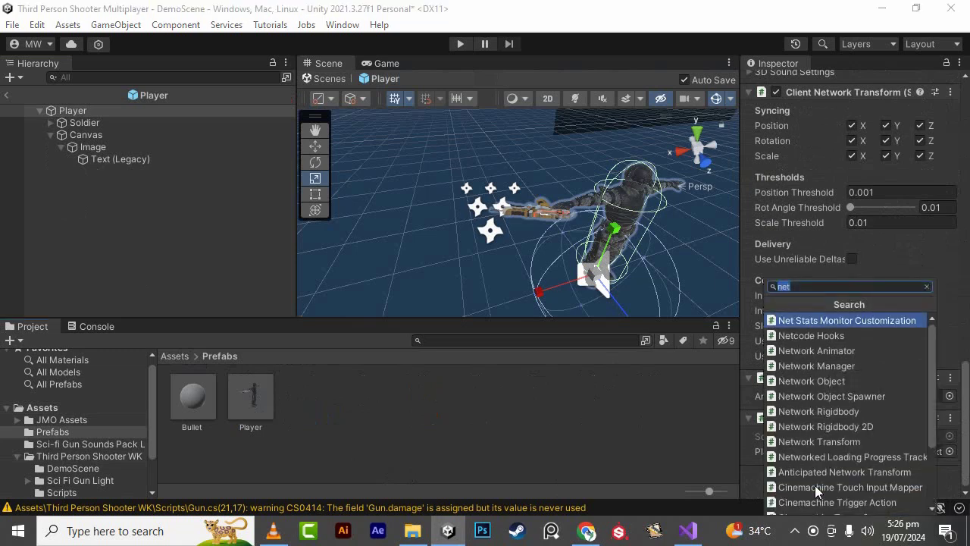
type("ca")
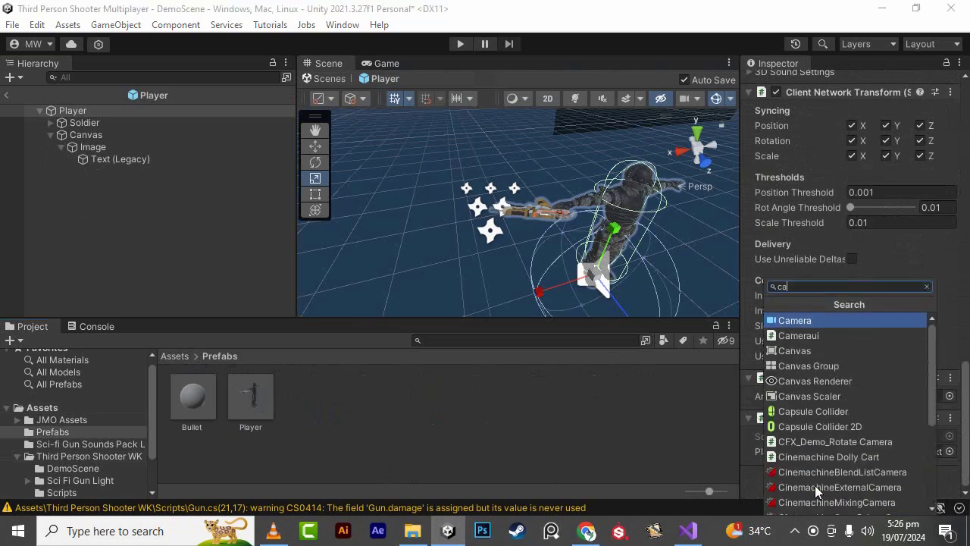
left_click(819, 343)
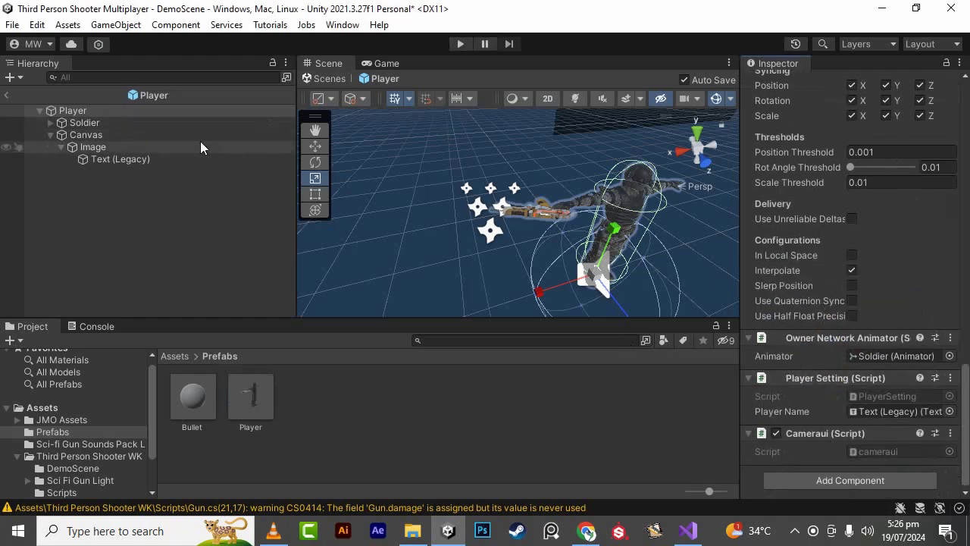
left_click(6, 111)
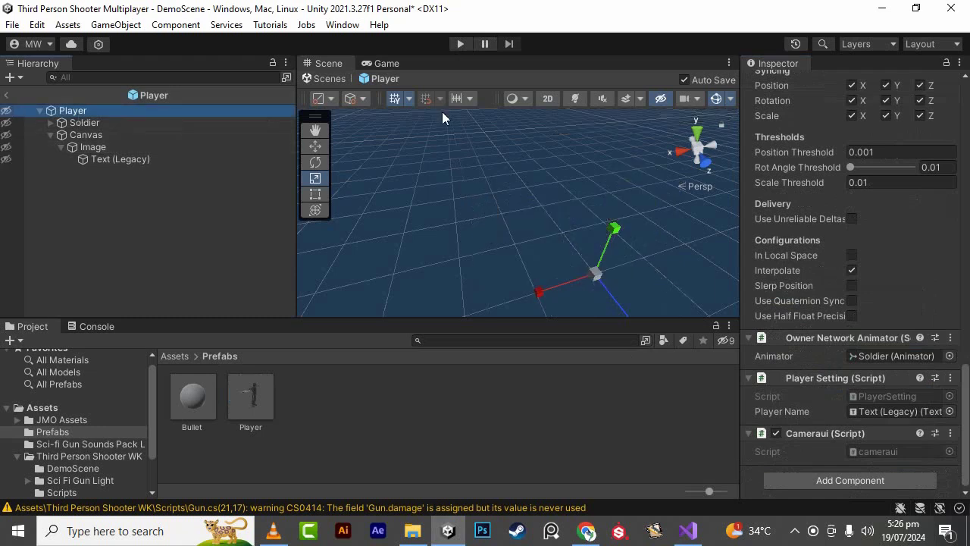
- Play as host and run the soldier with W, A, S, D to confirm the PLAYER: 1 label faces the camera
left_click(458, 43)
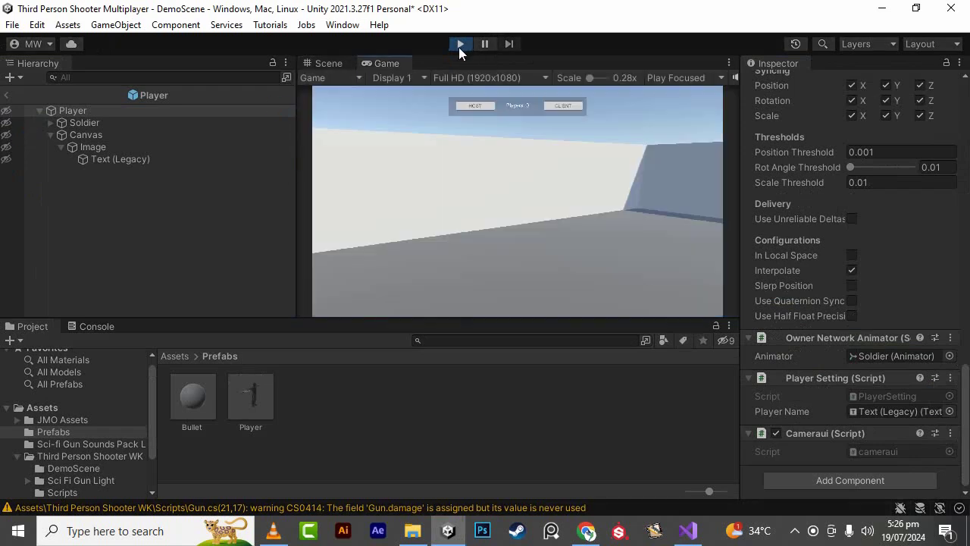
left_click(478, 105)
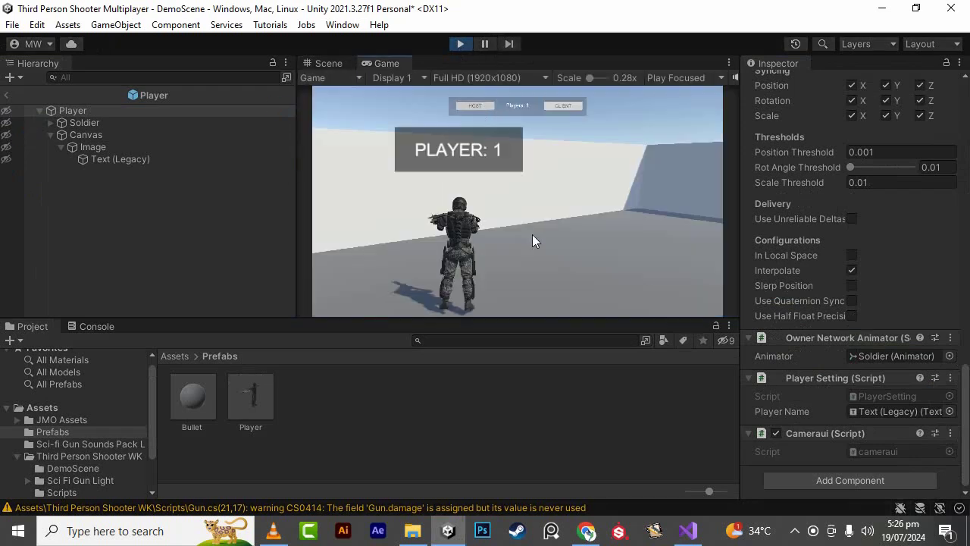
key("w")
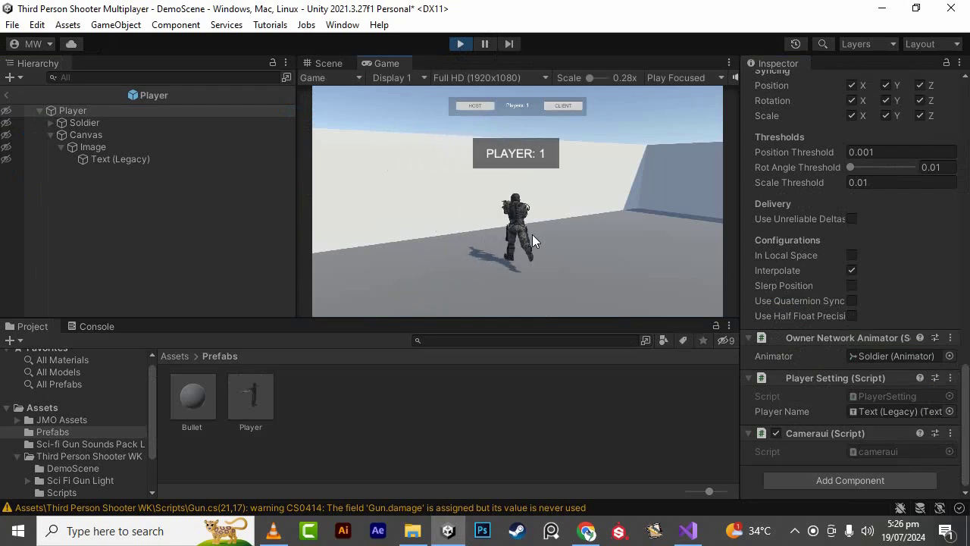
key("d")
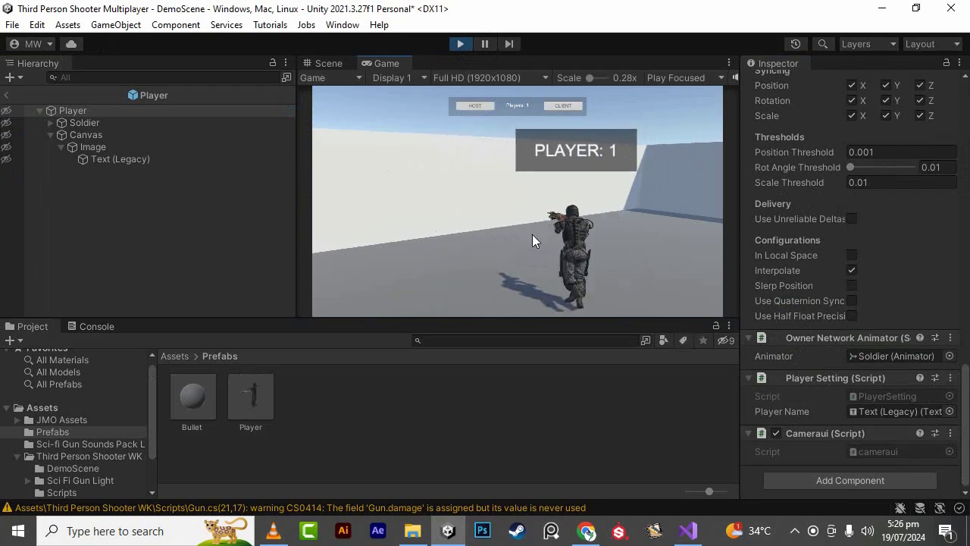
key("d")
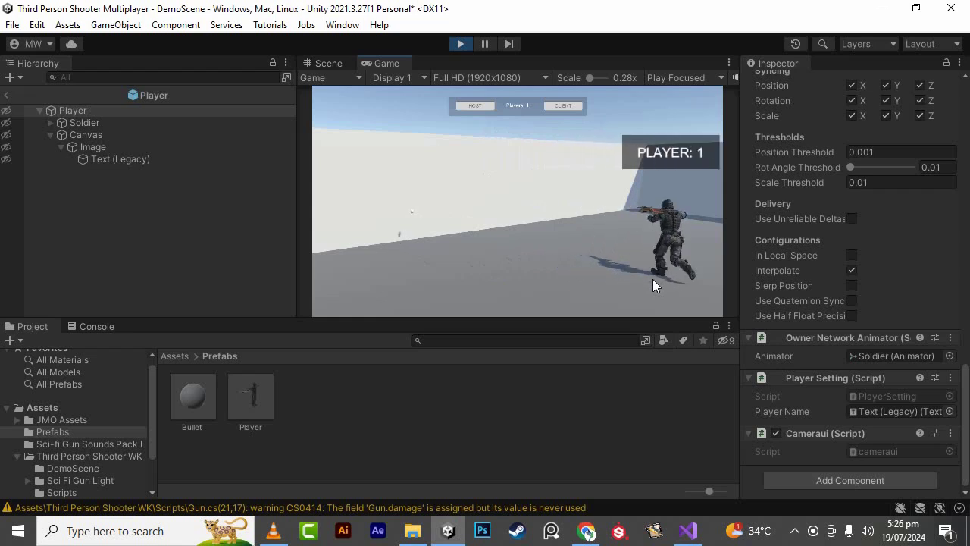
key("d")
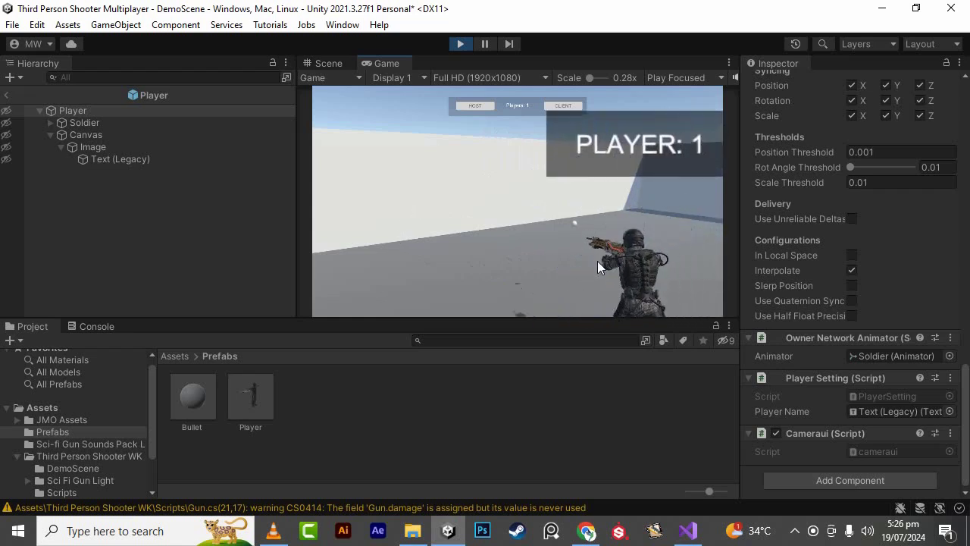
key("a")
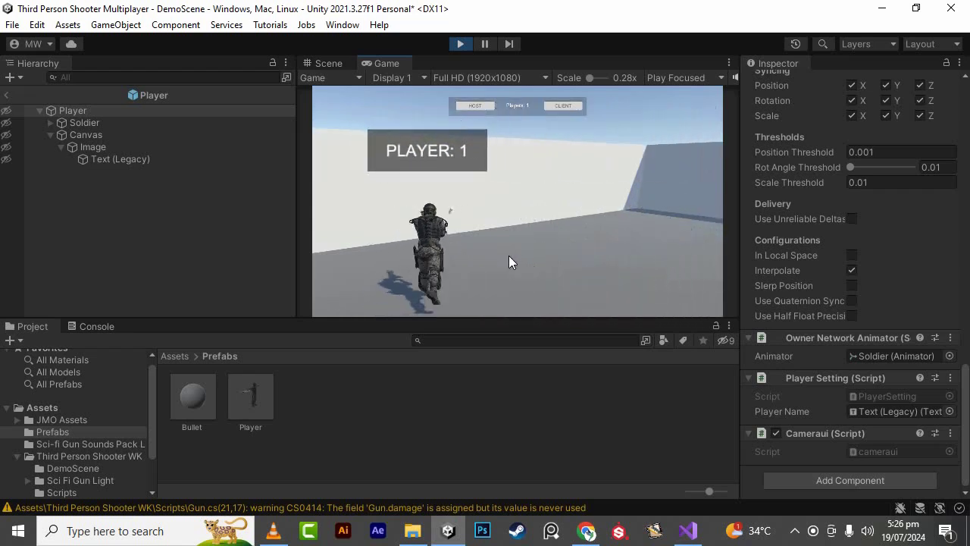
key("d")
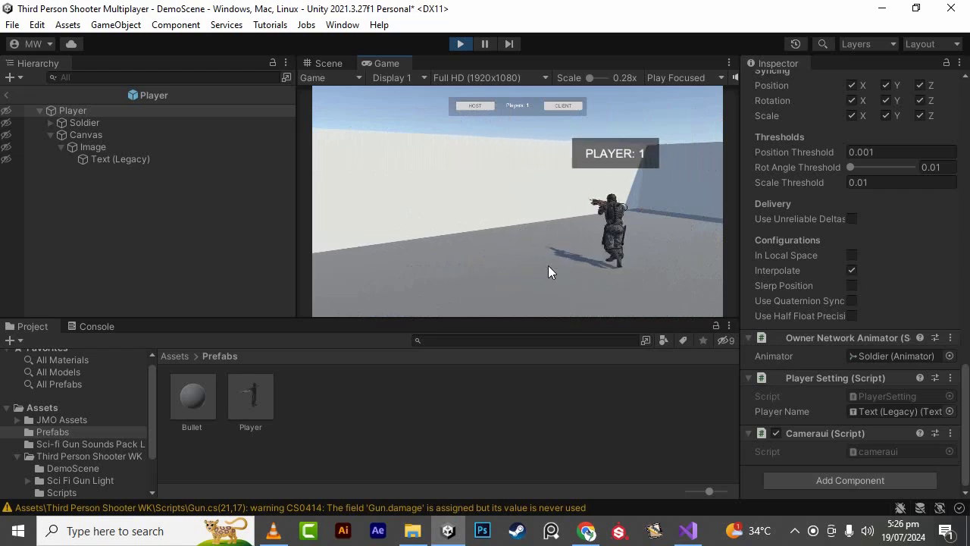
key("s")
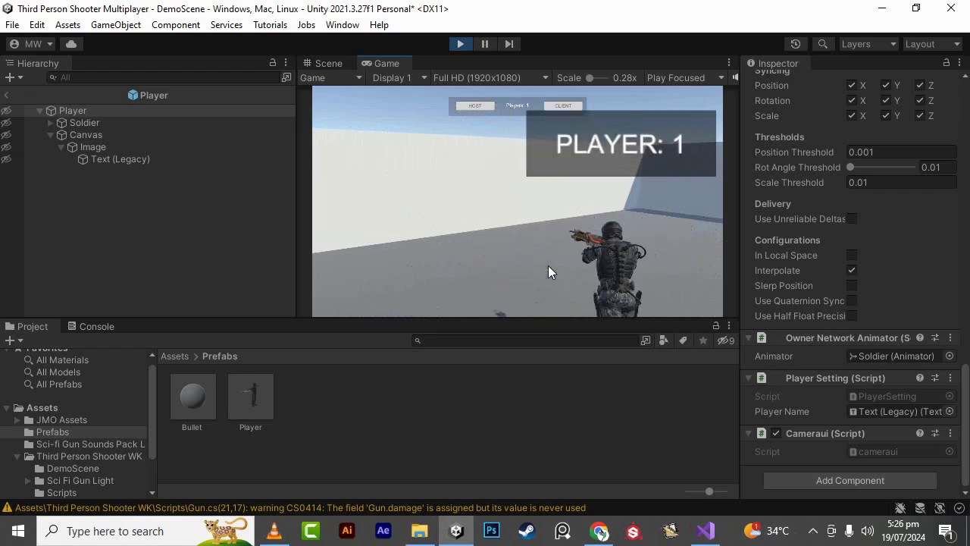
- Stop Play mode and return from the Player prefab to the DemoScene hierarchy
left_click(462, 43)
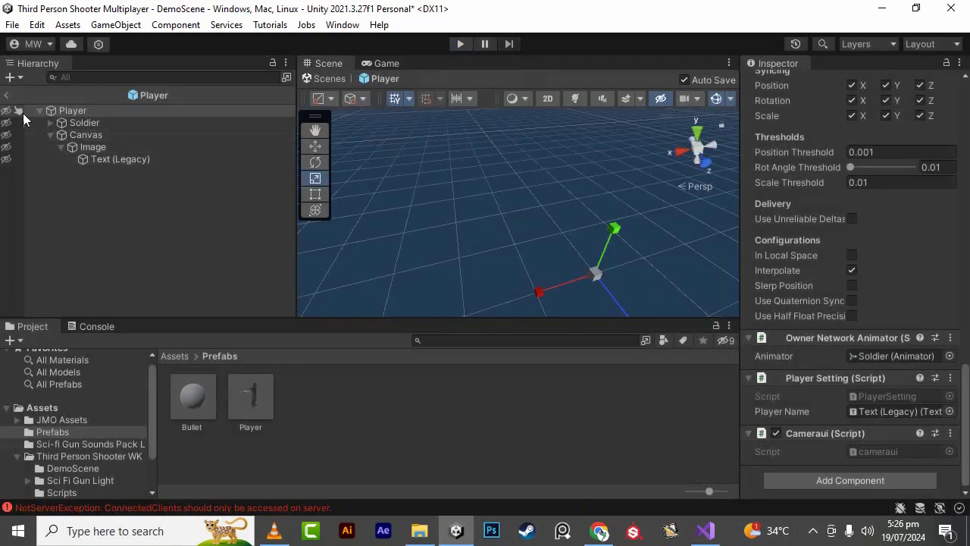
left_click(8, 96)
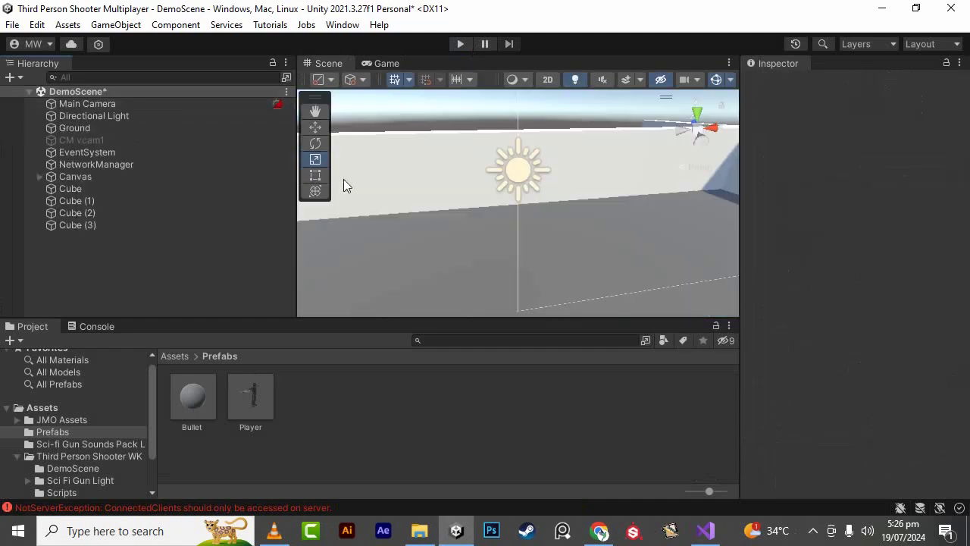
scroll(344, 186, "down", 1)
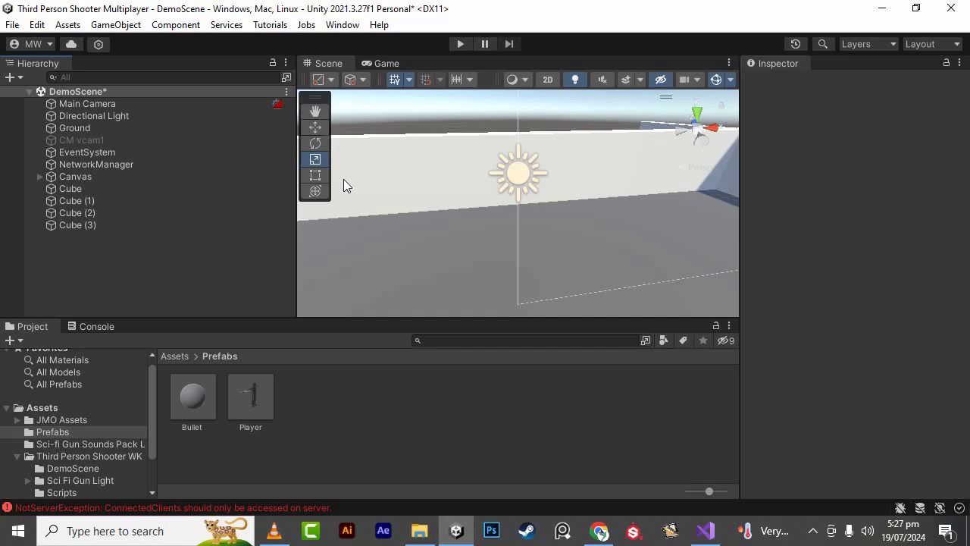
- Bring up PlayerSetting.cs in Visual Studio, scrolled to the top
left_click(705, 530)
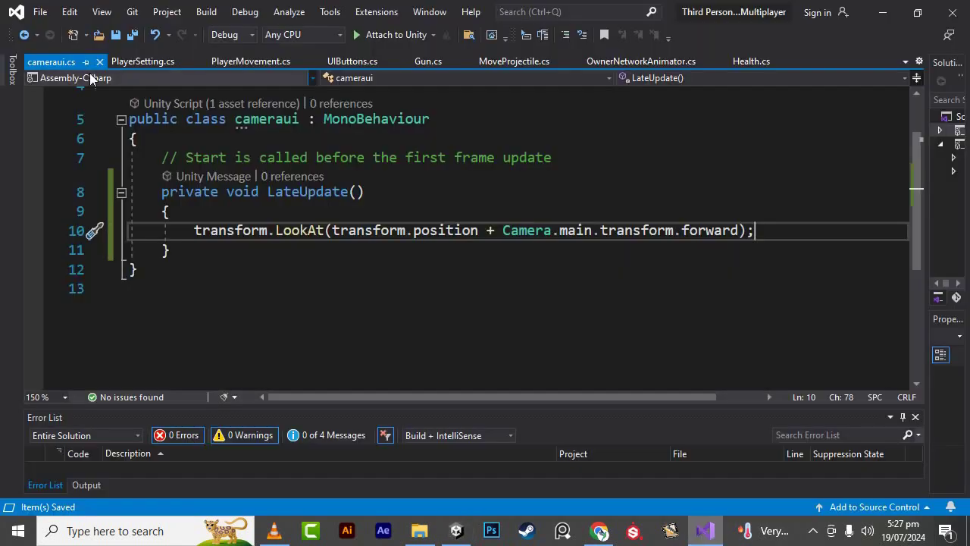
scroll(279, 203, "up", 1)
left_click(142, 60)
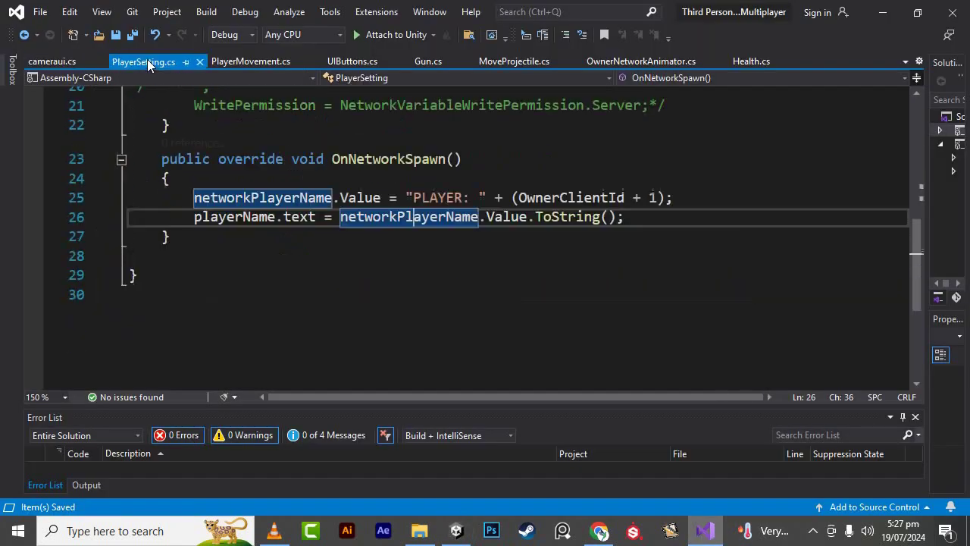
scroll(348, 278, "up", 7)
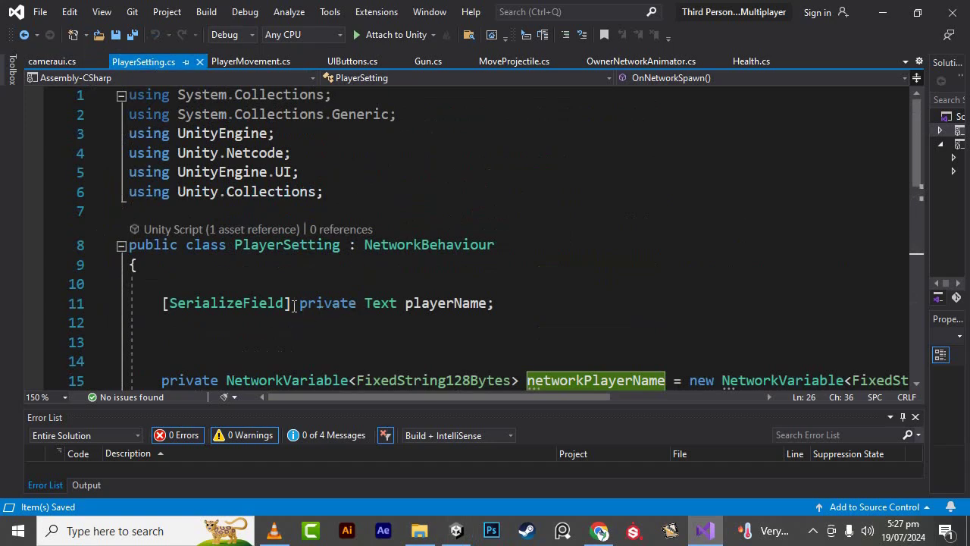
- Declare [SerializeField] private MeshRenderer meshRenderer; on the blank line above playerName
left_click(260, 290)
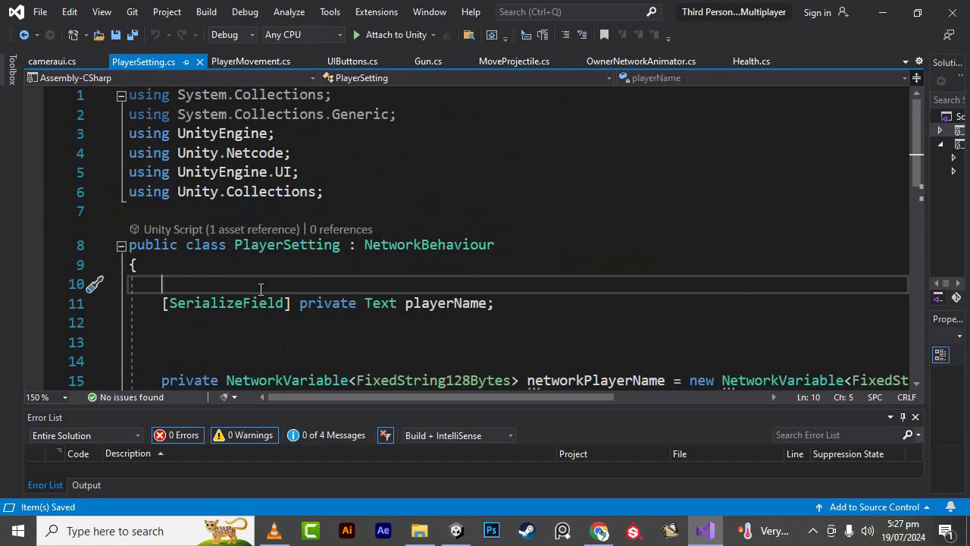
type("[")
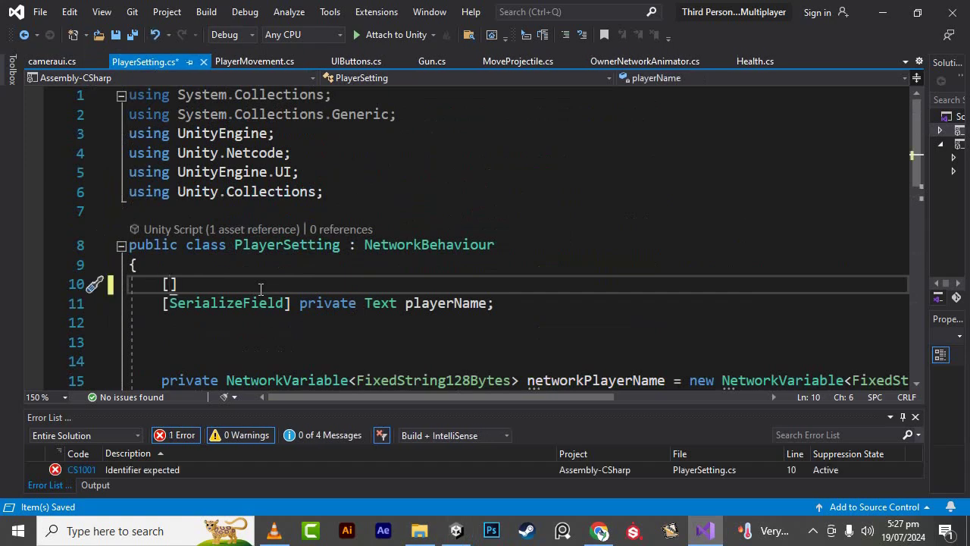
type("se")
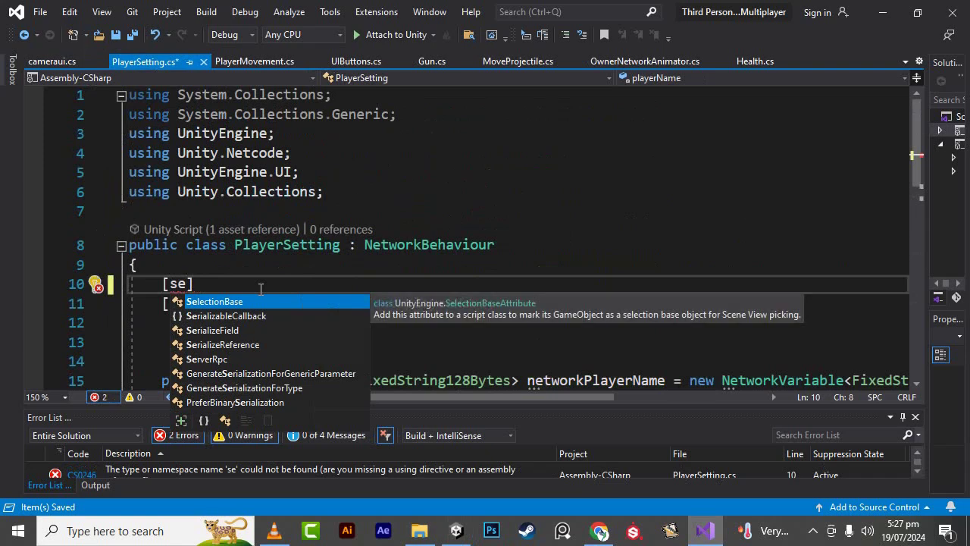
type("]")
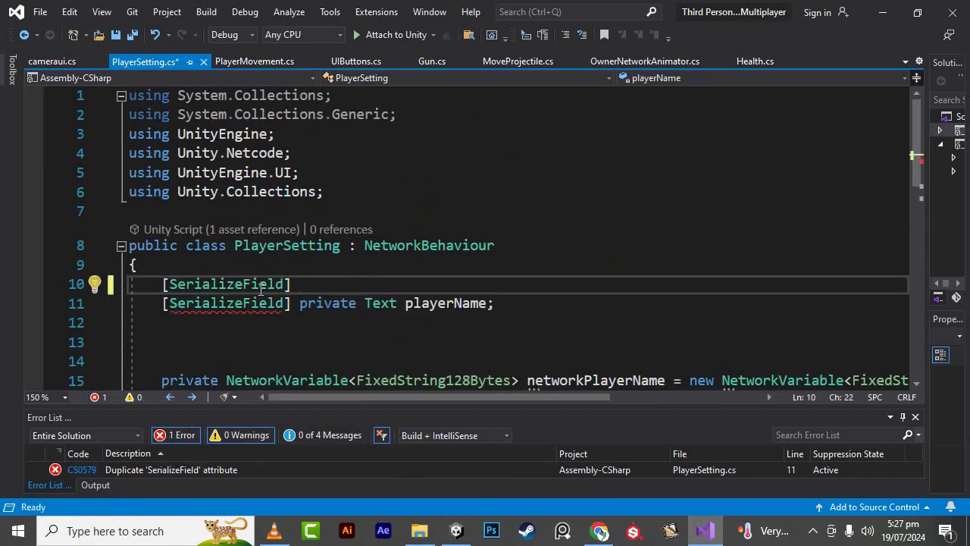
type(" pr")
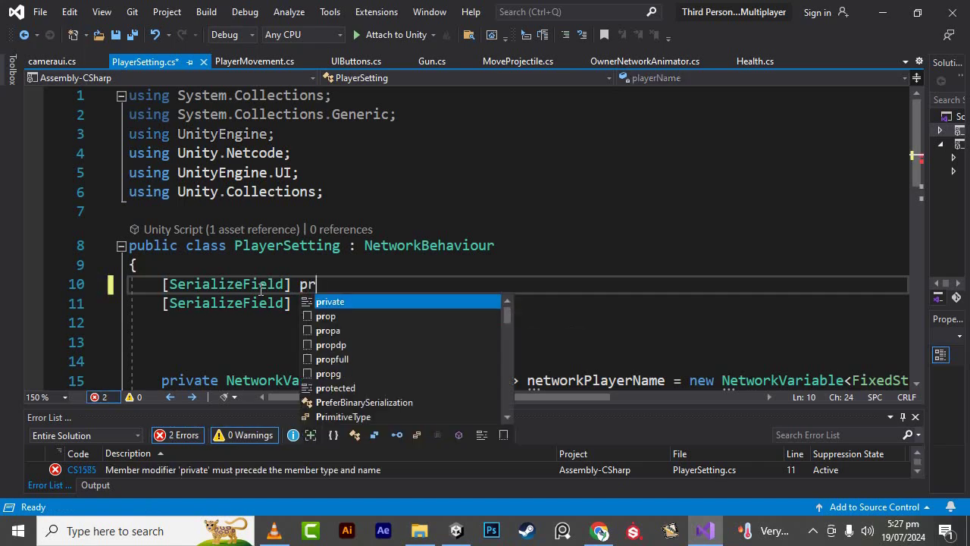
key("Tab")
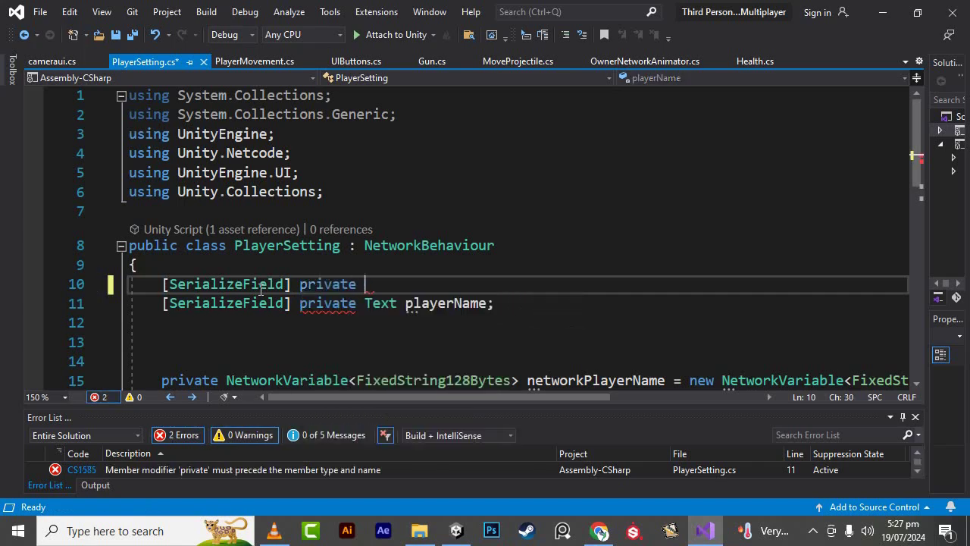
type("M")
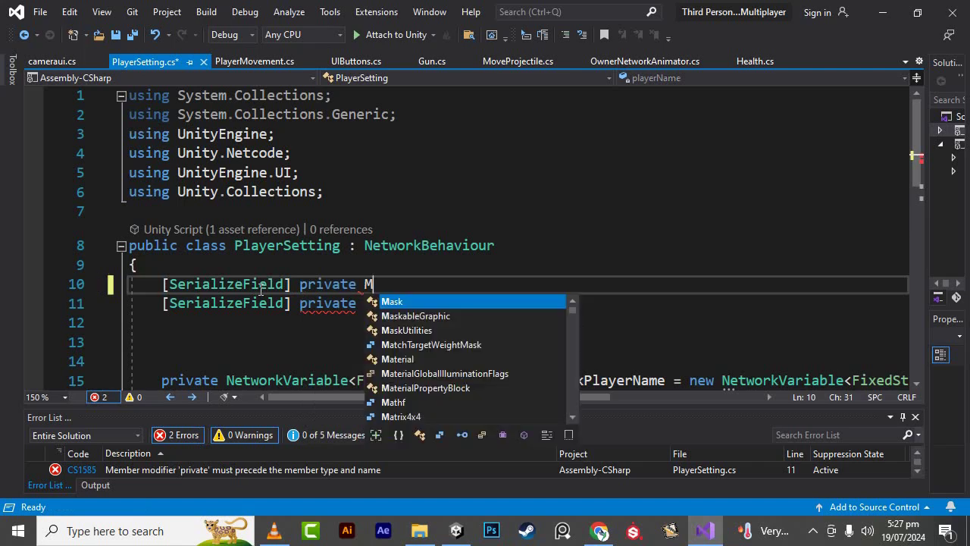
type("es")
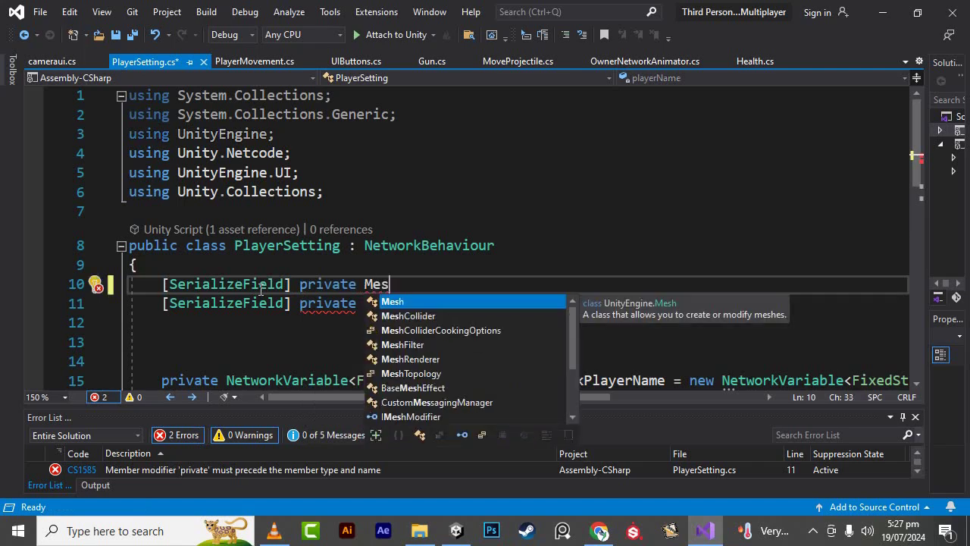
key("Down")
key("Down")
key("Down")
key("Down")
key("Tab")
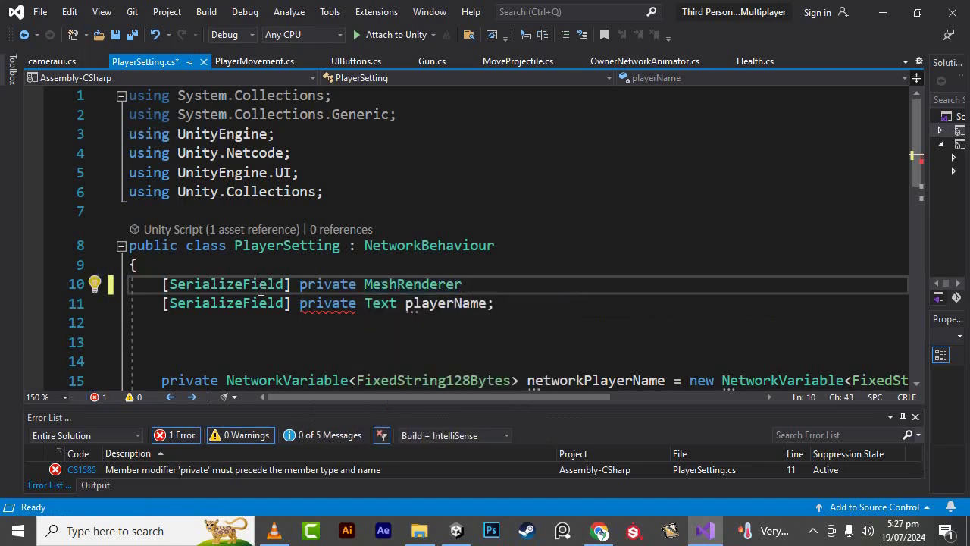
type("mes")
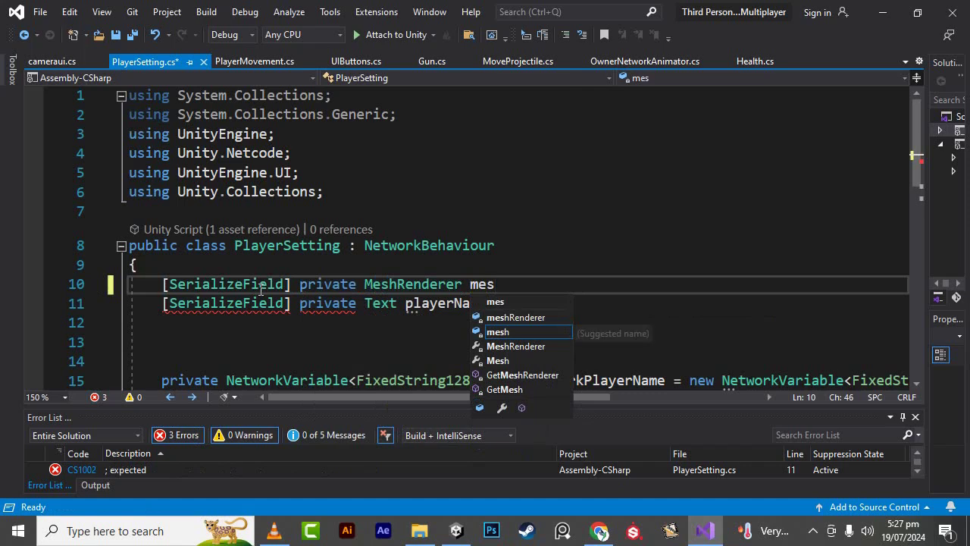
type("h")
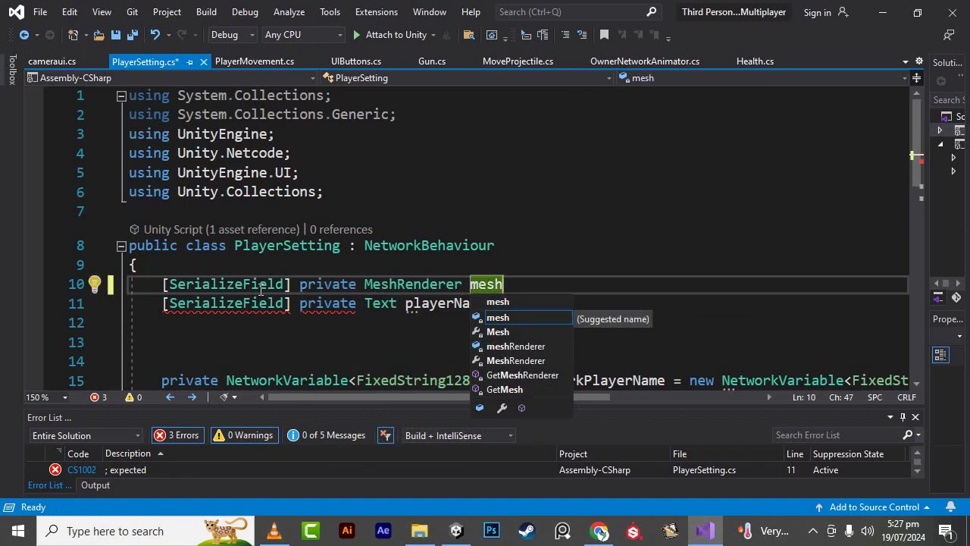
type("Re")
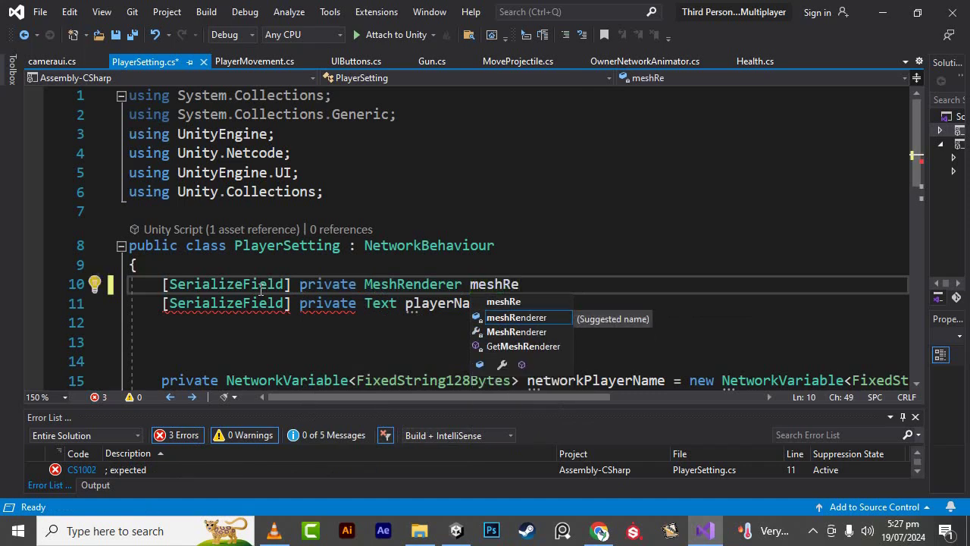
type("nde")
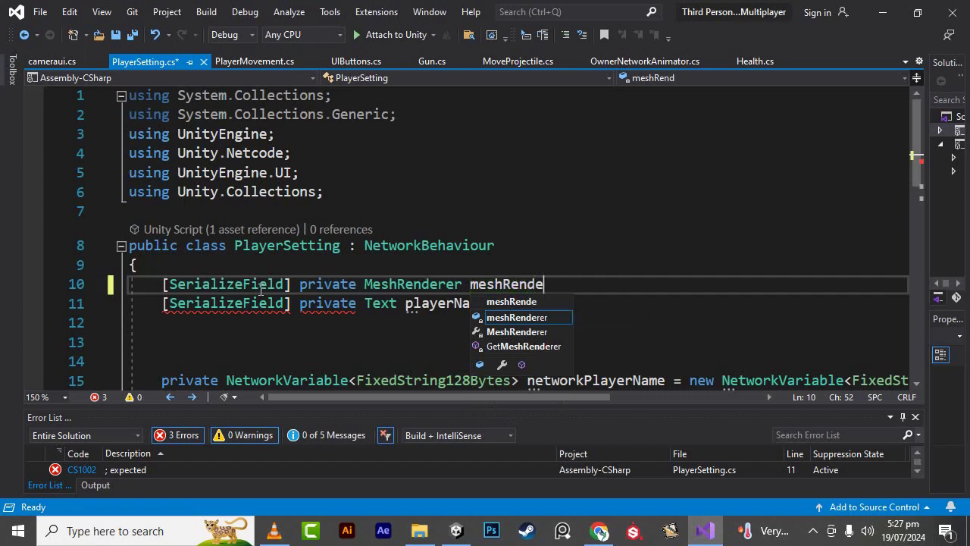
type("rer")
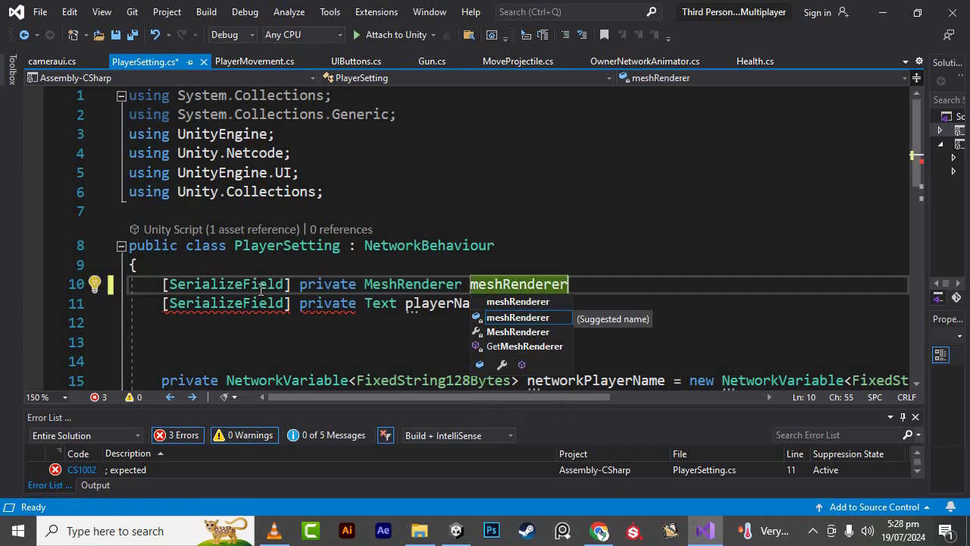
type(";")
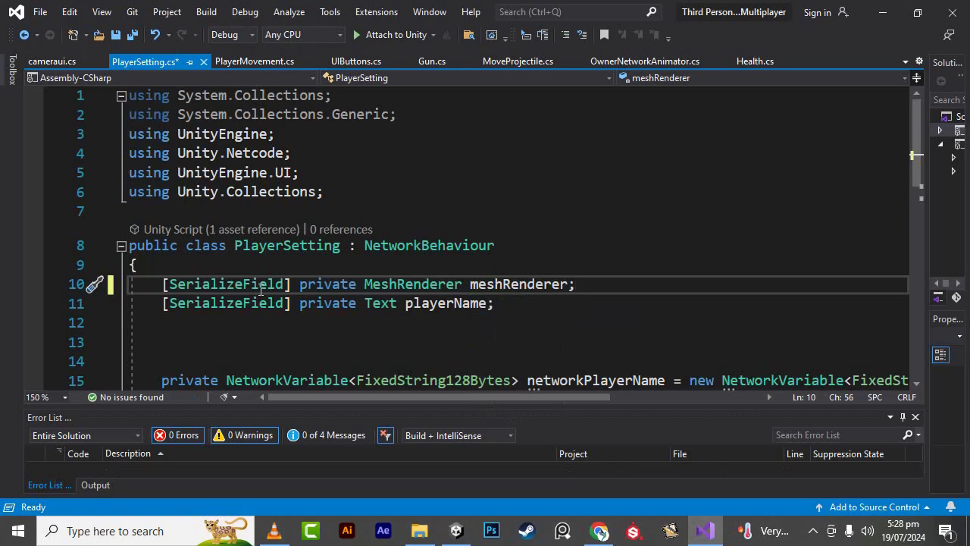
scroll(261, 289, "down", 2)
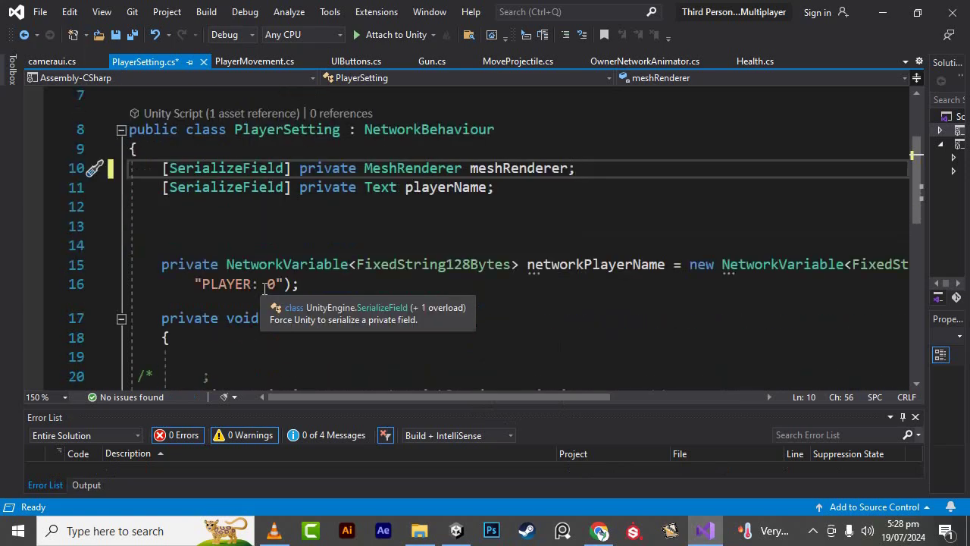
- Add a new line after networkPlayerName starting a public List<Colors> declaration
left_click(364, 286)
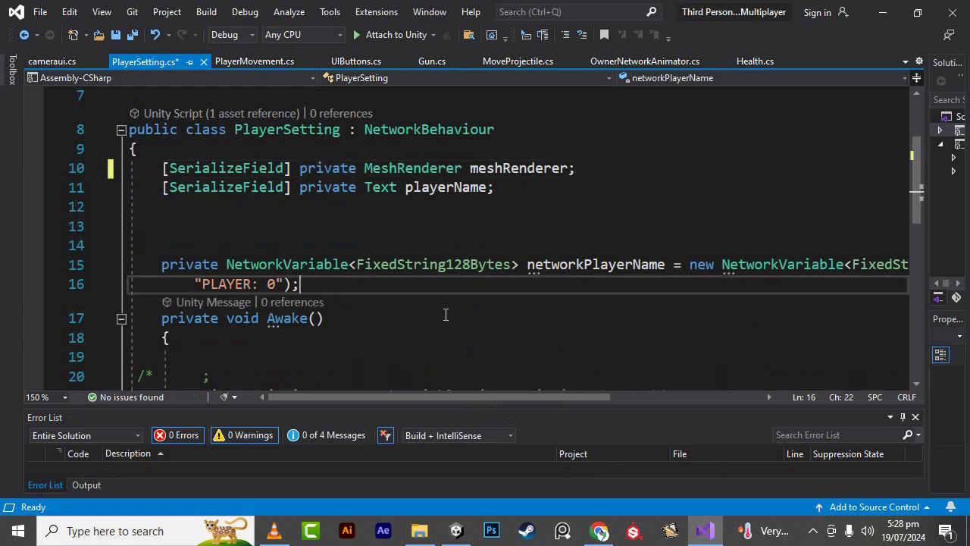
key("Return")
key("Return")
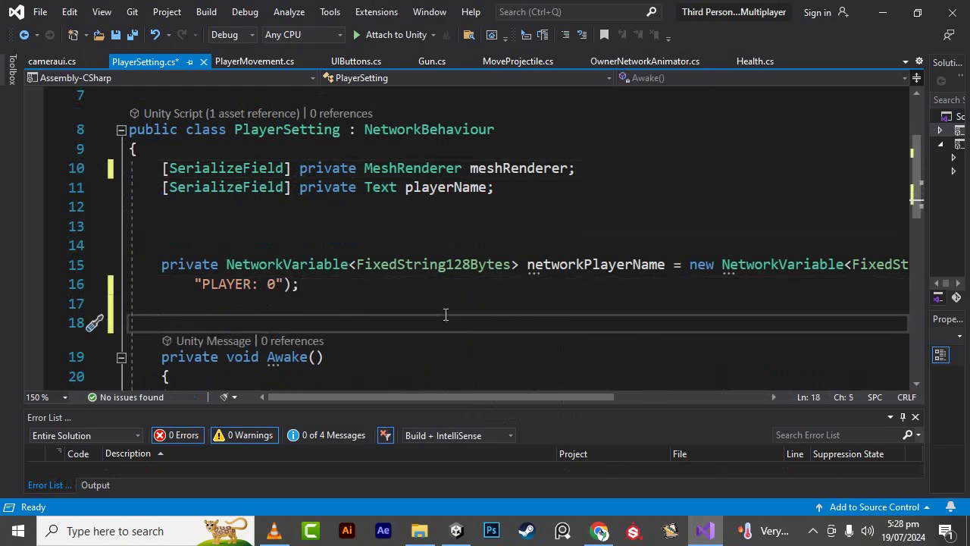
type("pub")
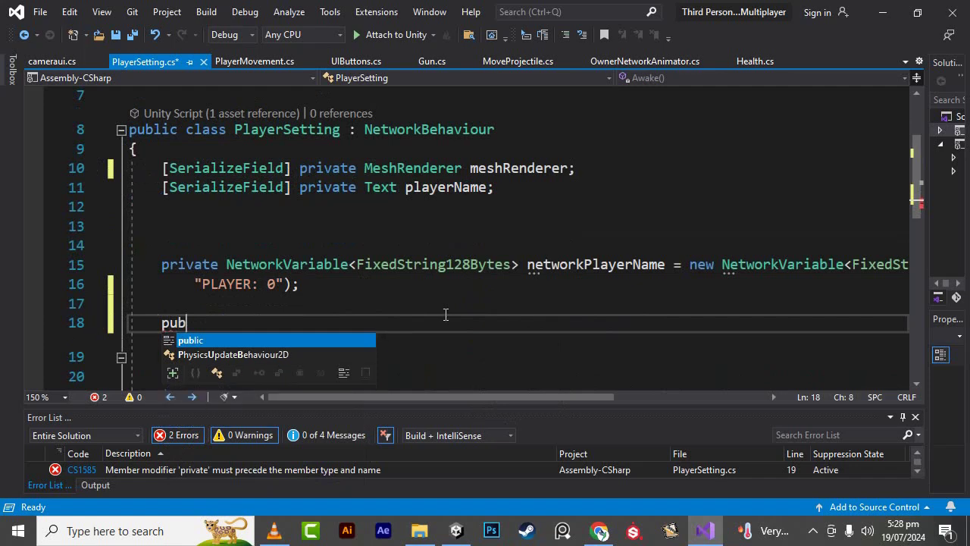
key("Tab")
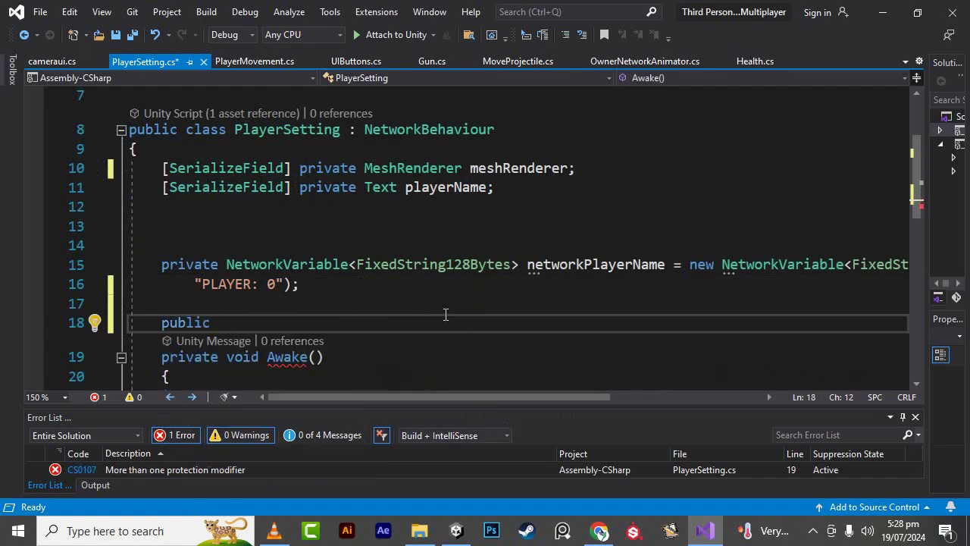
type("lis")
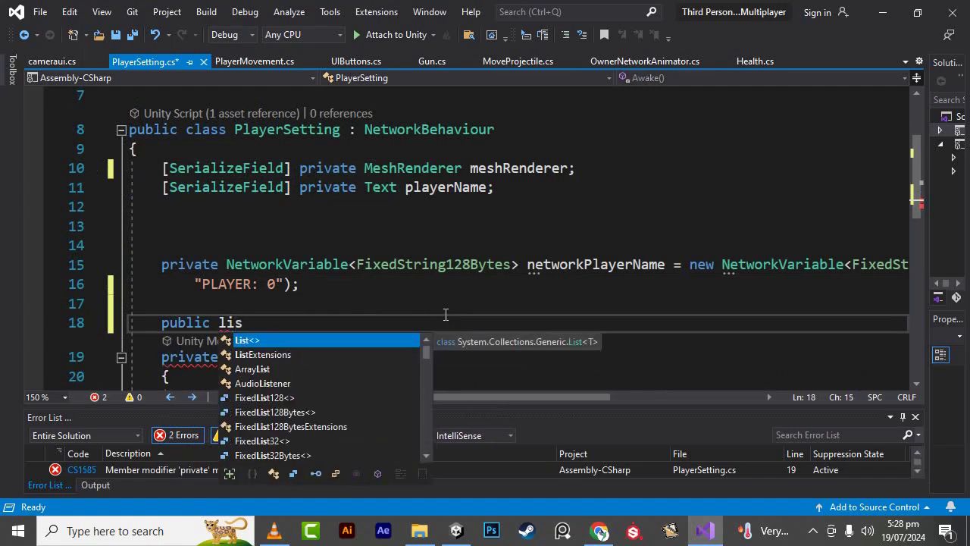
key("Tab")
type("<")
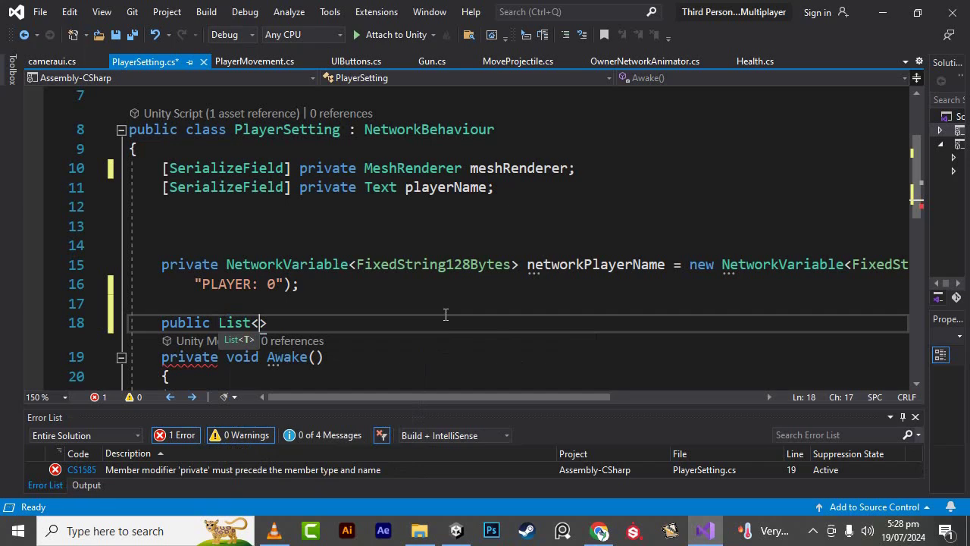
type("C")
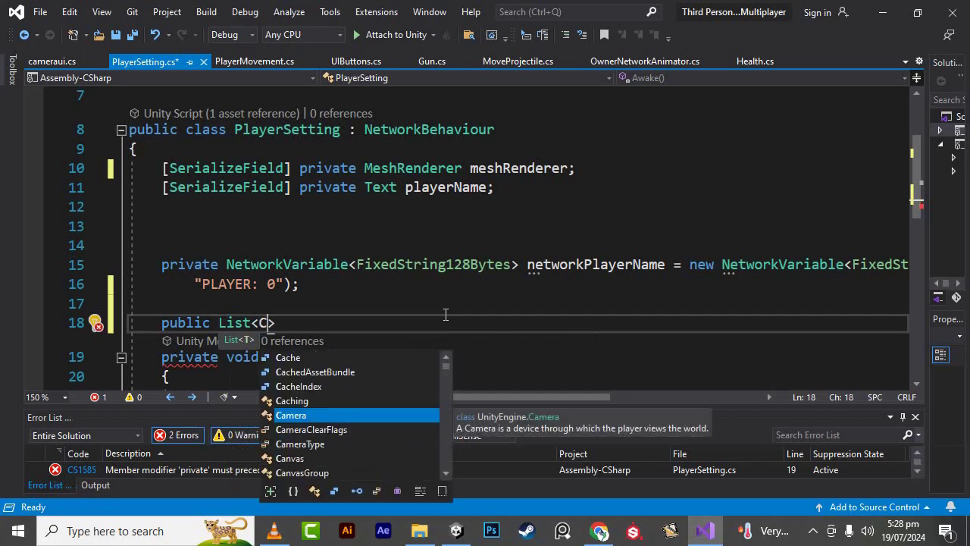
type("ol")
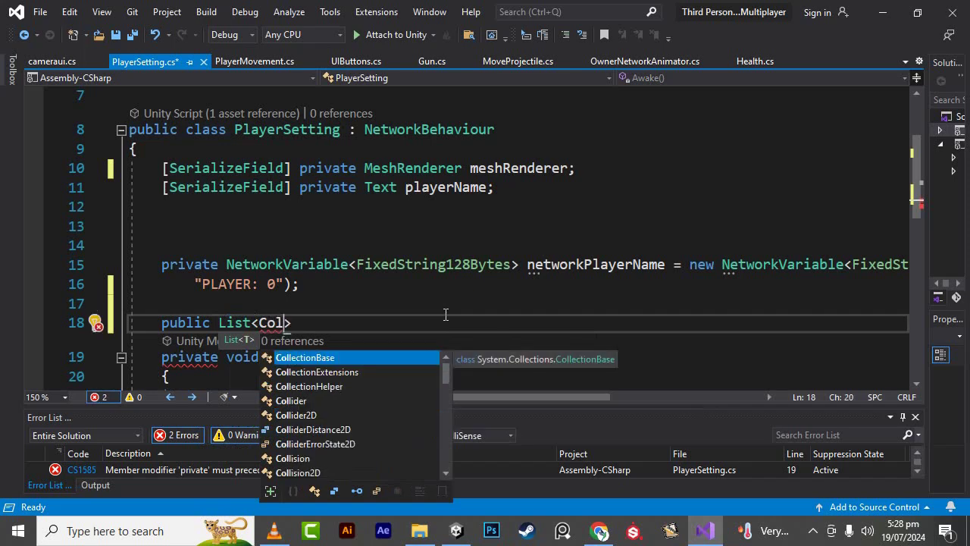
type("ors")
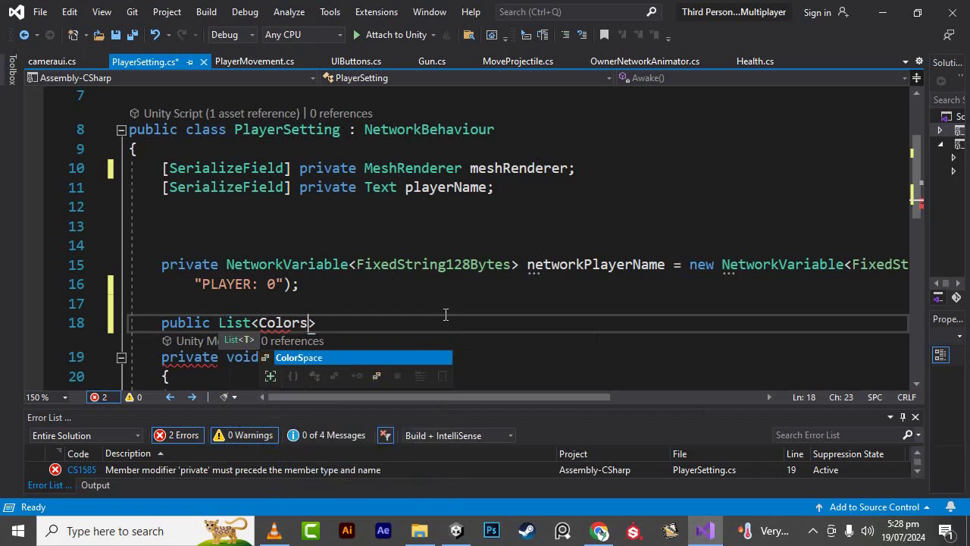
key("Right")
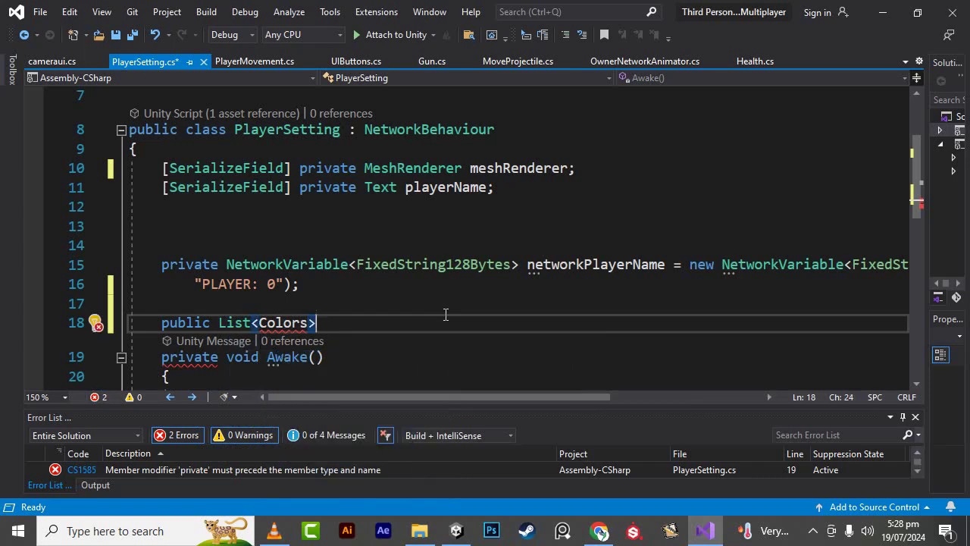
- Correct the list type to Color and finish the line with colors = new list<Color>();
left_click(813, 531)
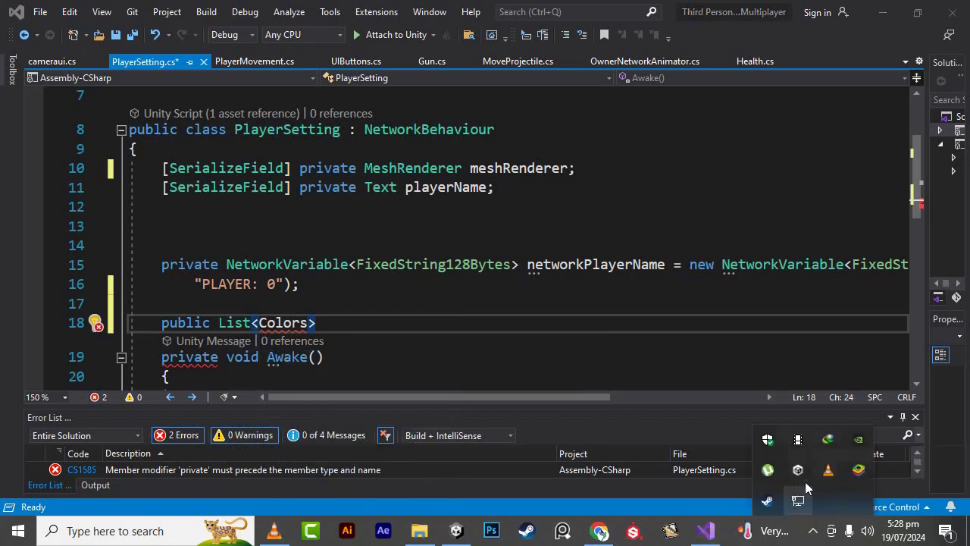
left_click(309, 323)
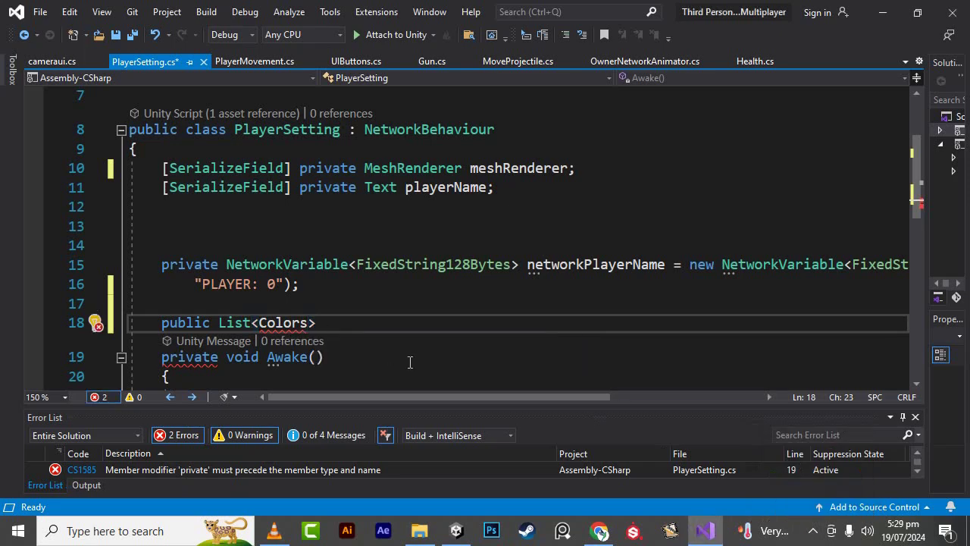
key("BackSpace")
key("Right")
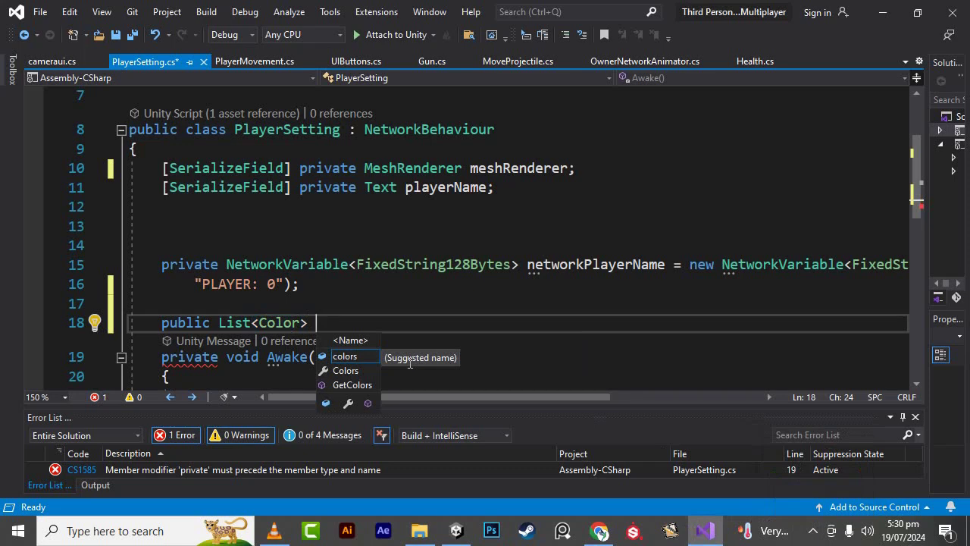
type("color")
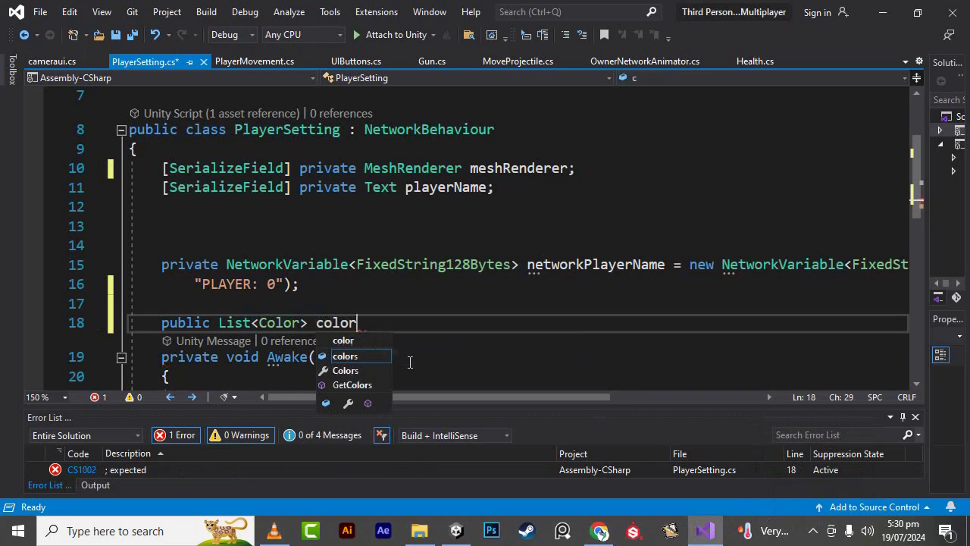
type("s")
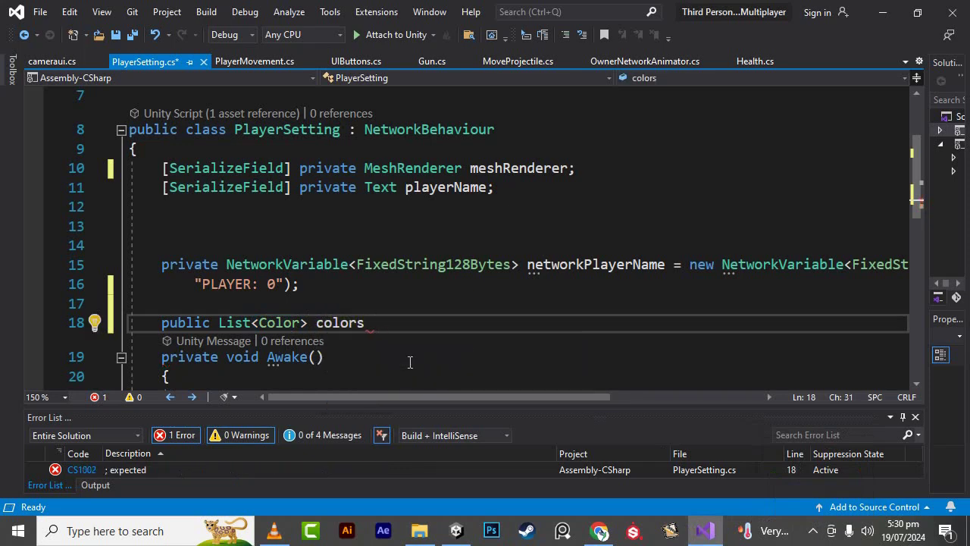
type(" = new")
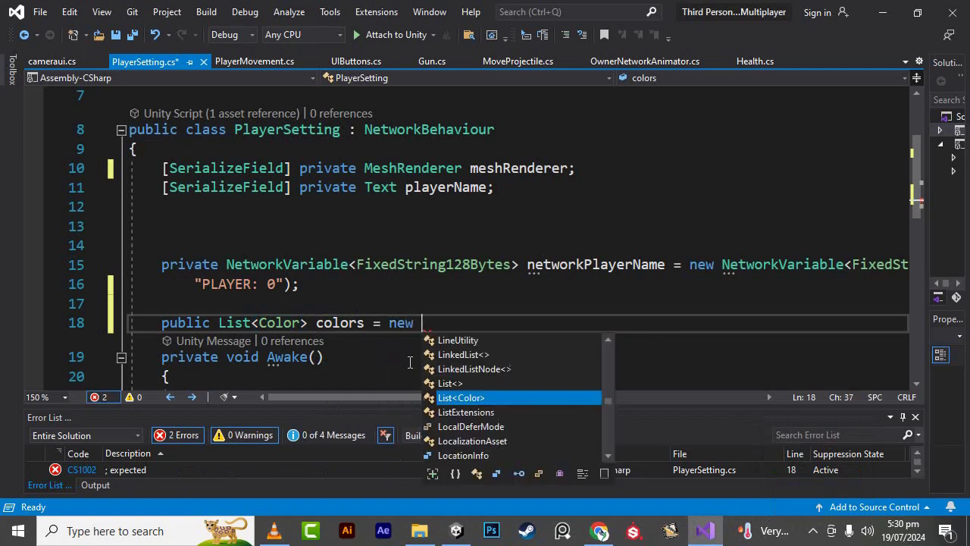
type(" l")
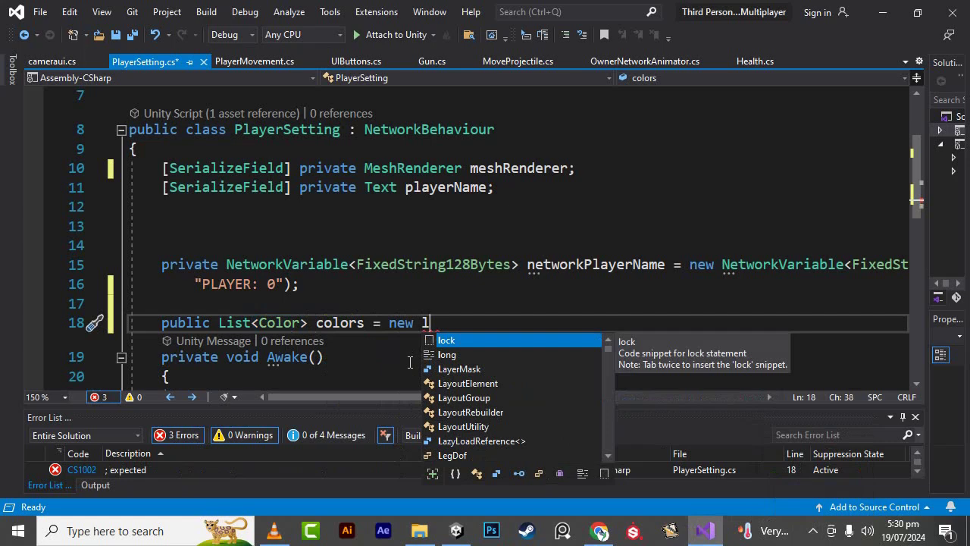
type("ist")
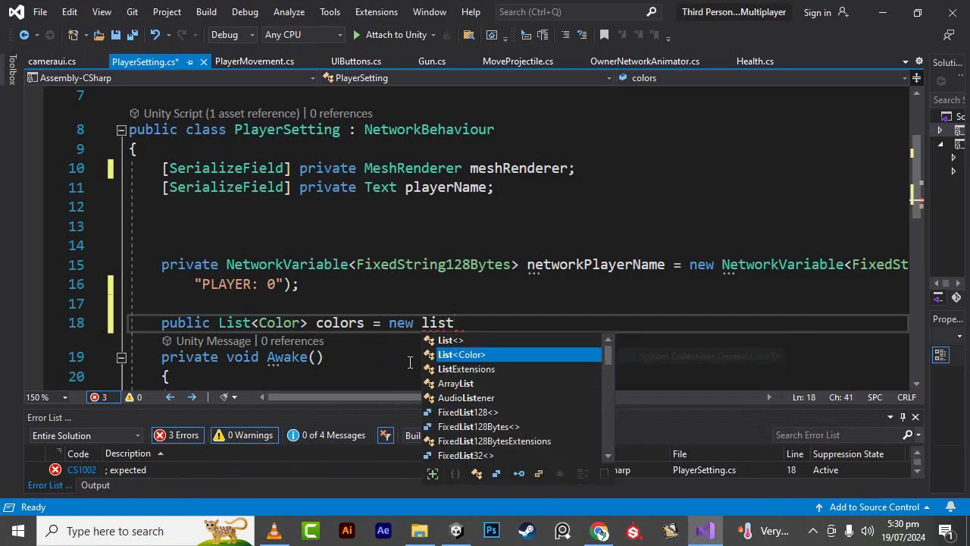
type("<")
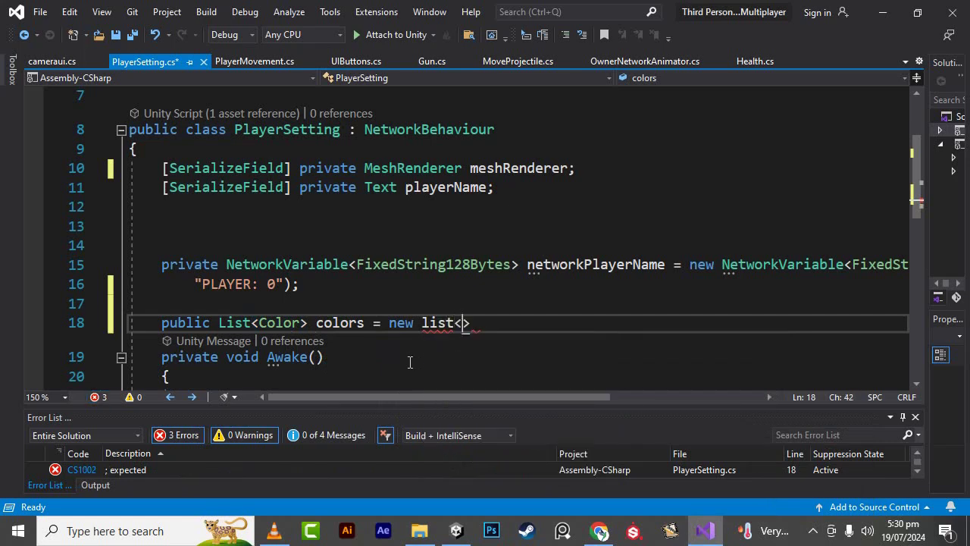
type("c")
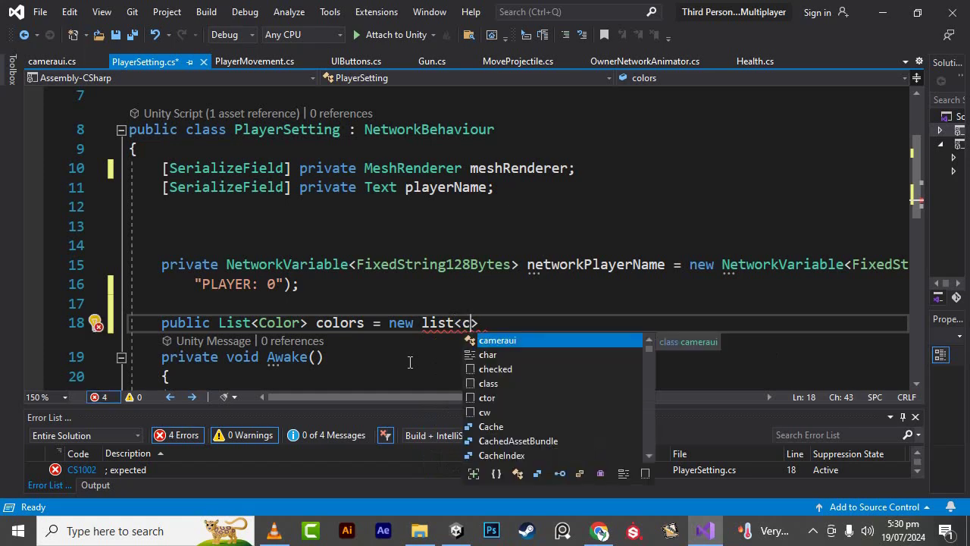
key("BackSpace")
type("C")
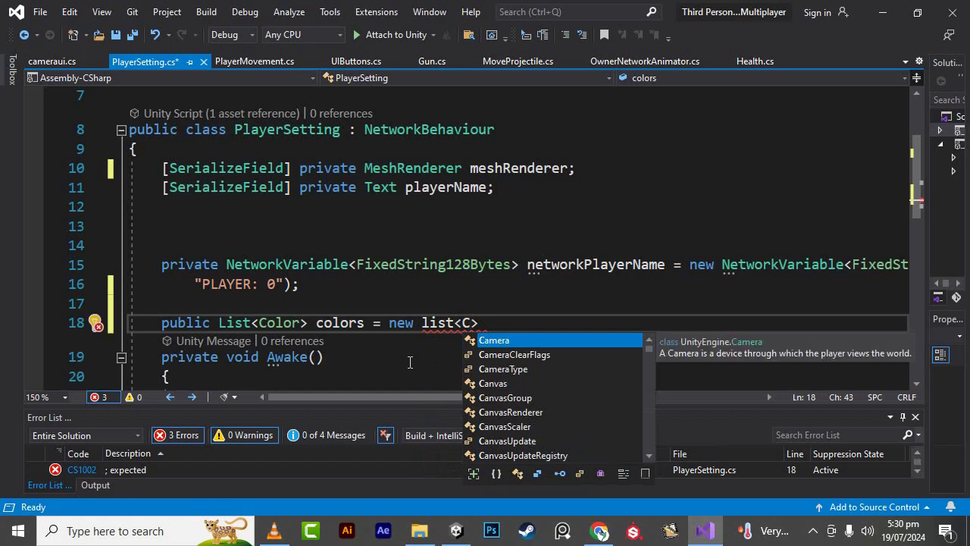
type("olo")
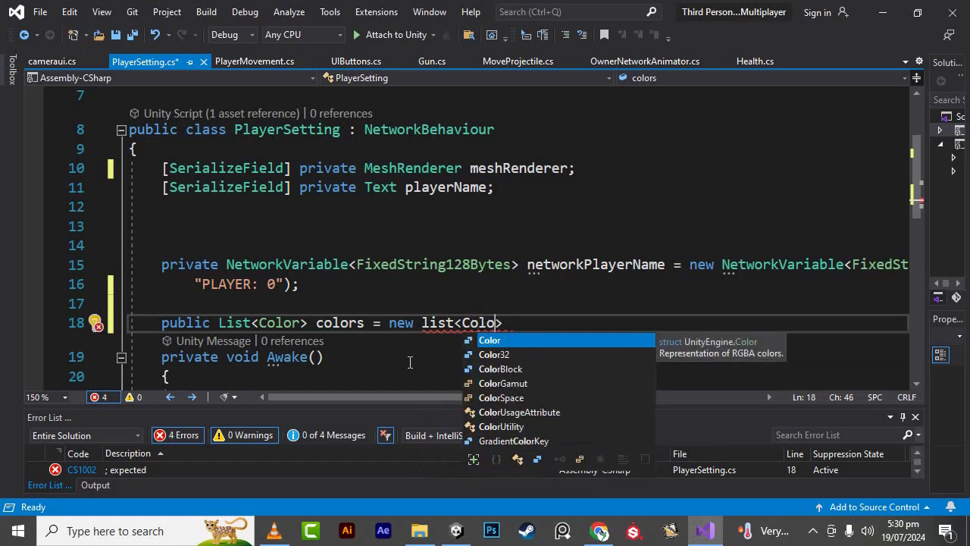
key("Tab")
key("Right")
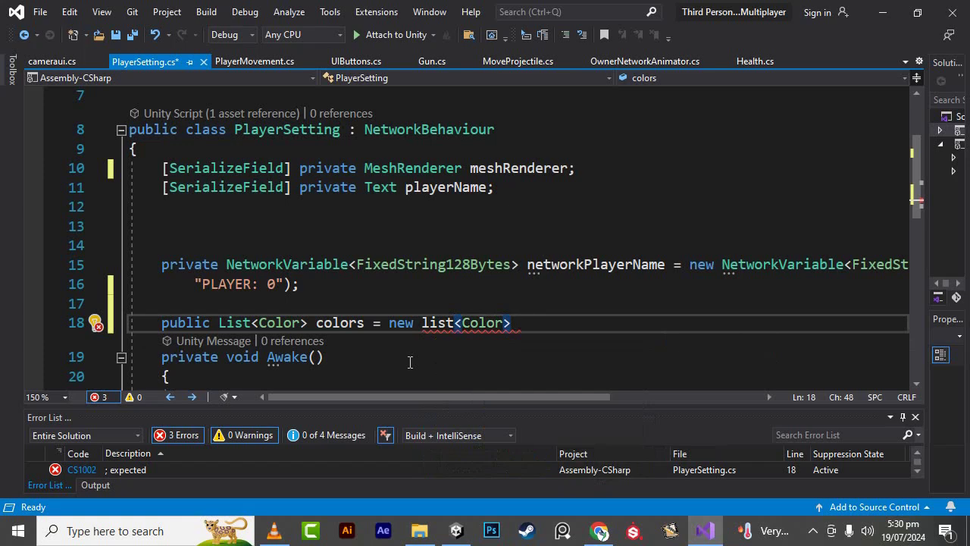
type("()")
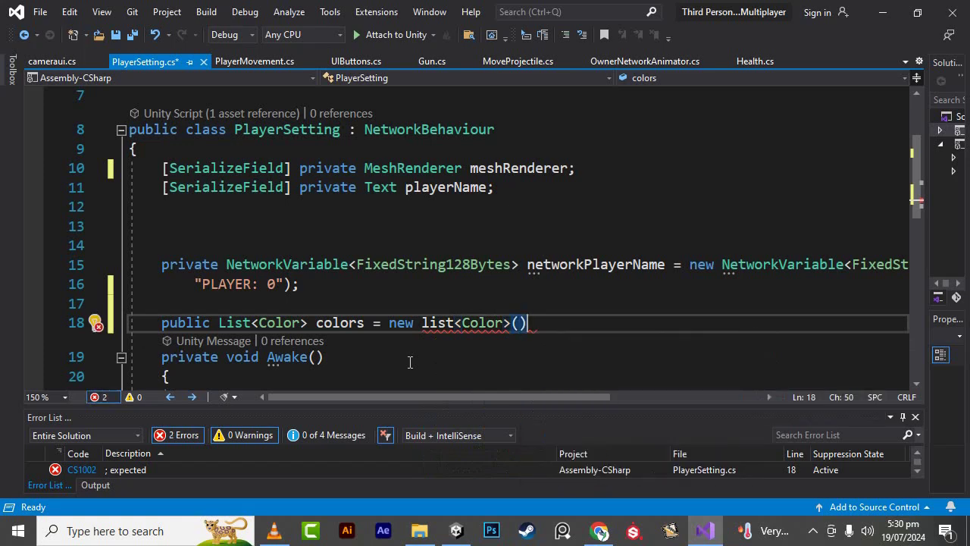
type(";")
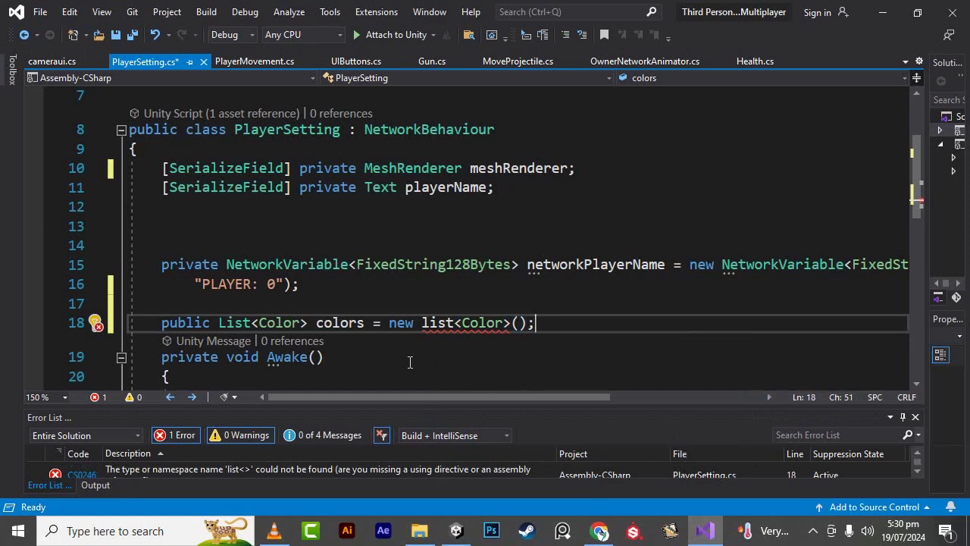
scroll(409, 363, "down", 2)
left_click(209, 299)
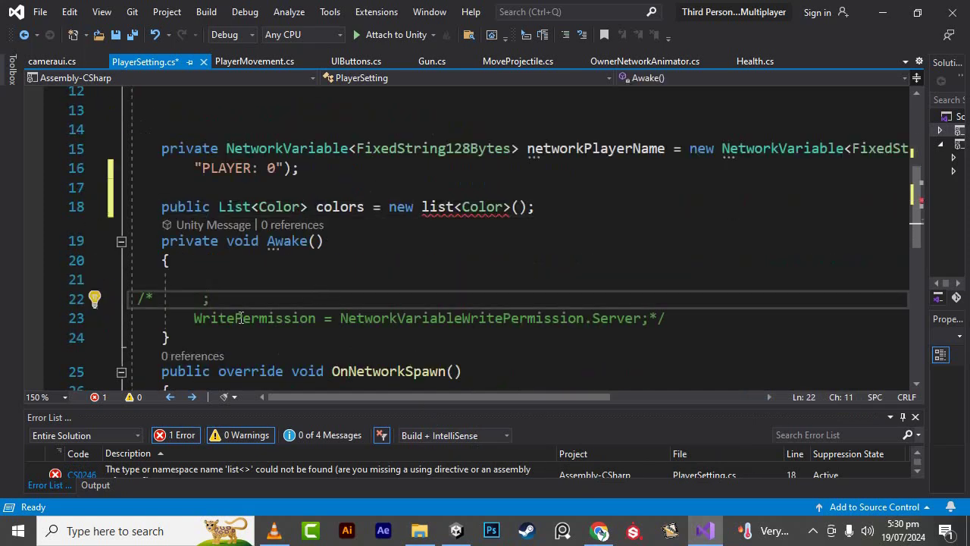
- Delete the commented-out lines inside Awake
left_click(689, 322)
left_click(534, 387)
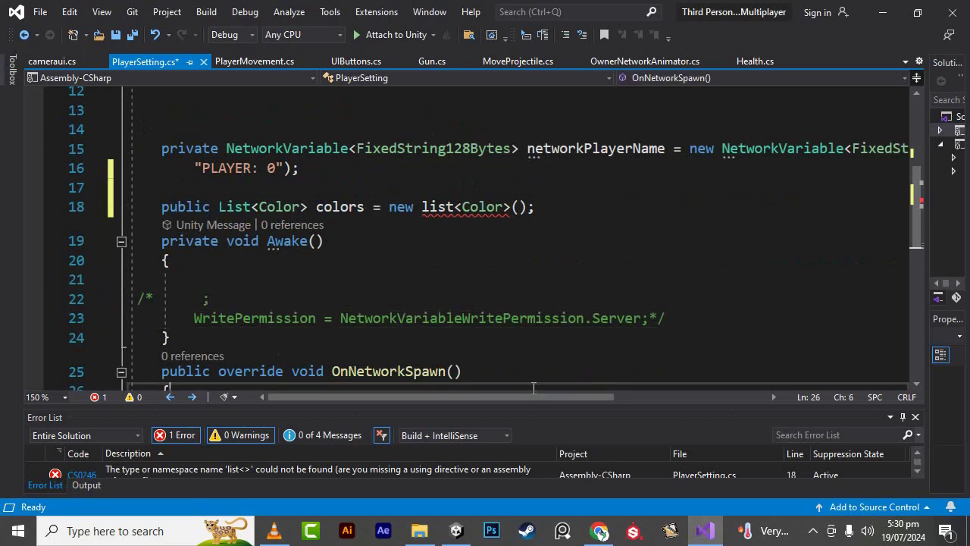
scroll(608, 338, "down", 5)
scroll(609, 338, "up", 3)
scroll(609, 339, "up", 2)
left_click_drag(687, 318, 40, 283)
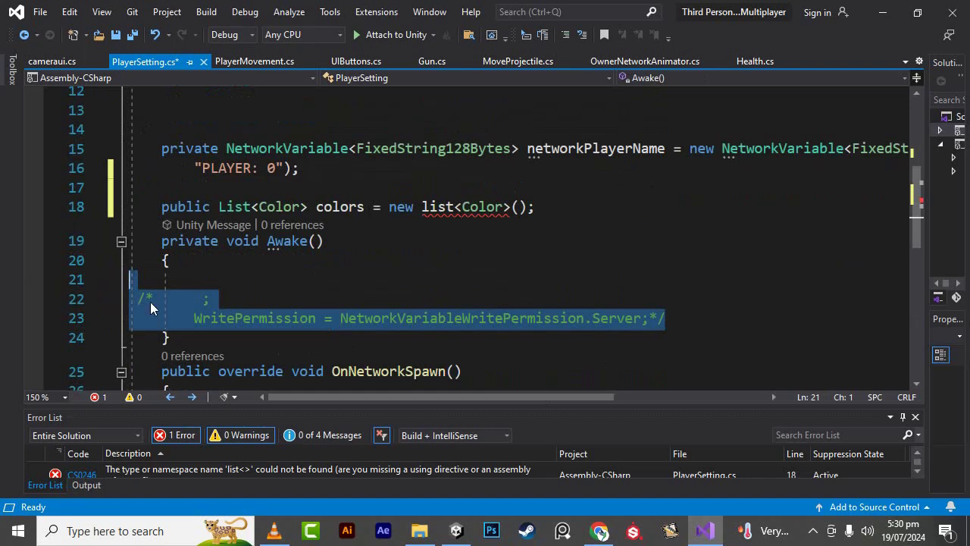
key("Delete")
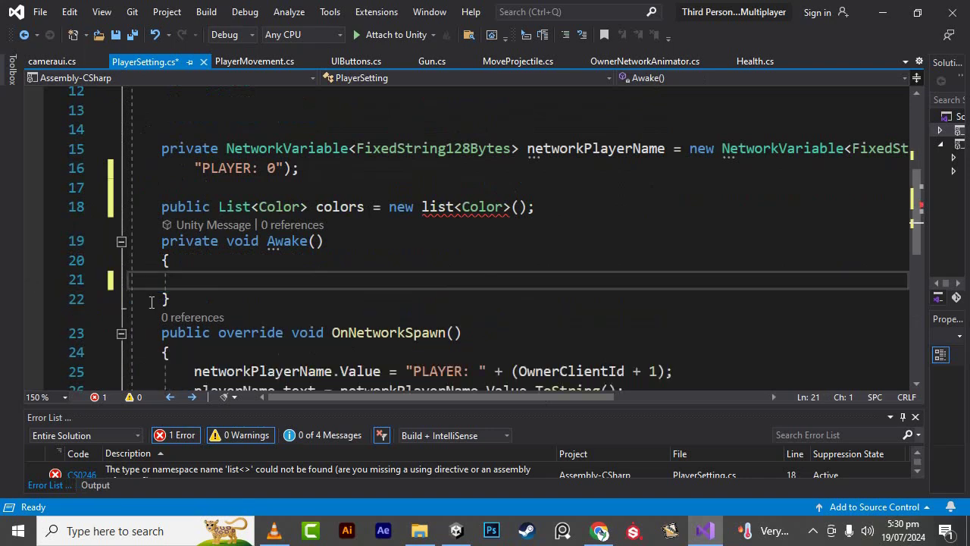
- Write meshRenderer = GetComponent<MeshRenderer>(); in Awake
type("m")
type("es")
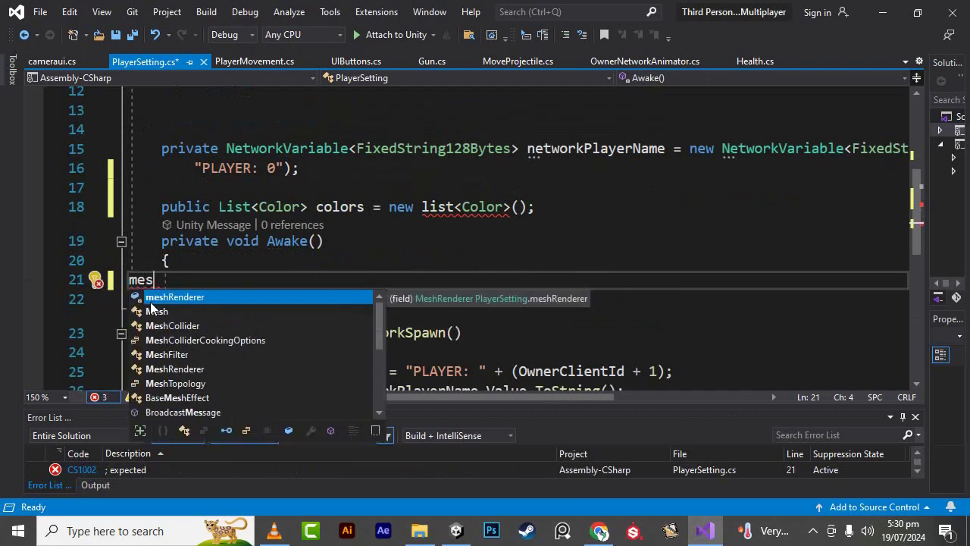
key("Tab")
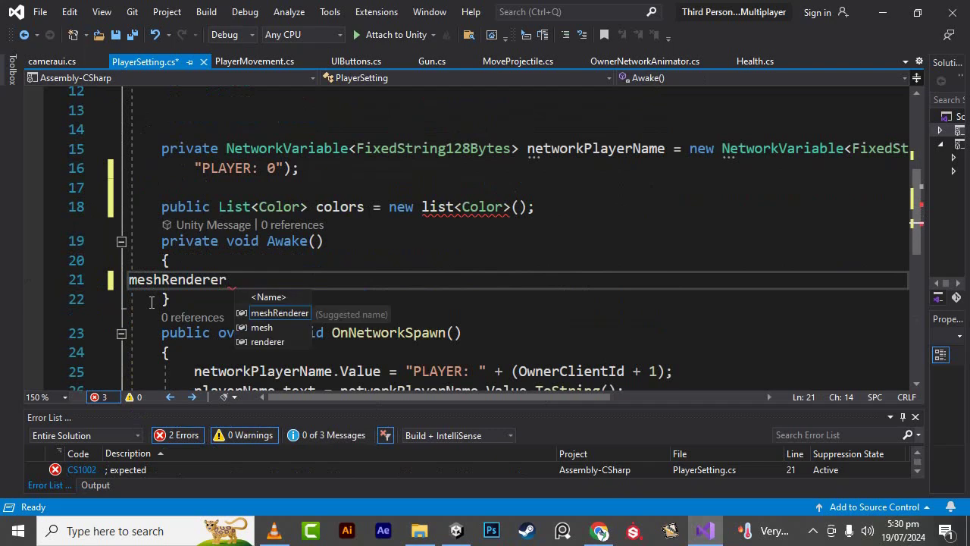
type("=get")
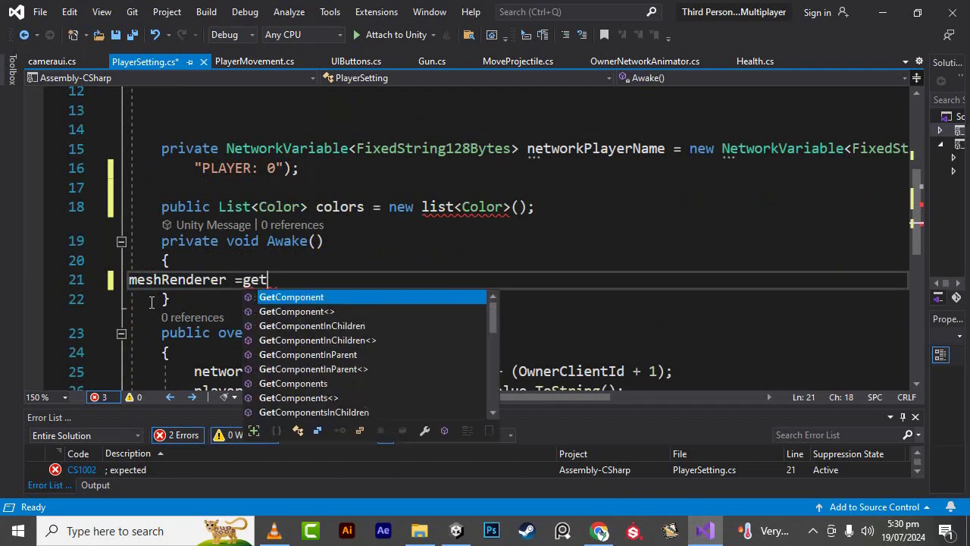
key("Tab")
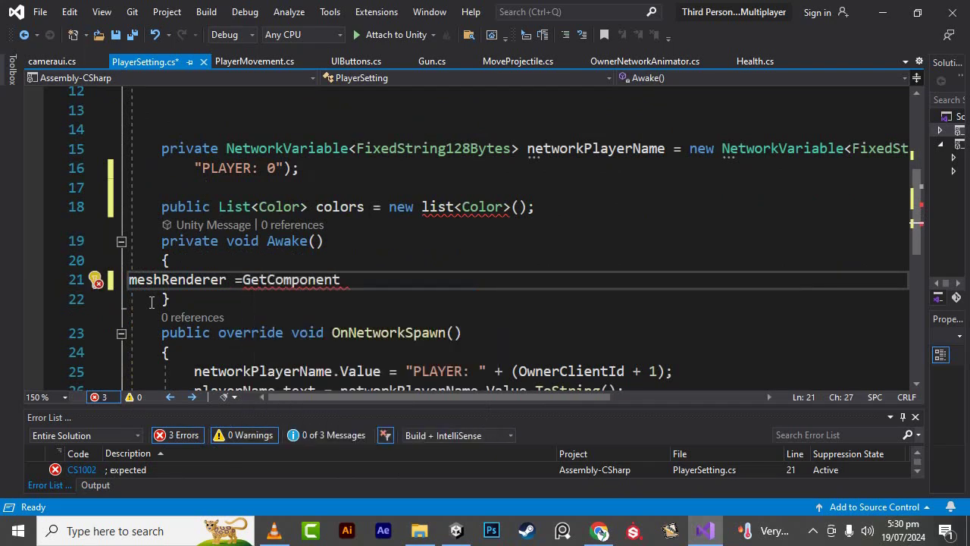
type("<>")
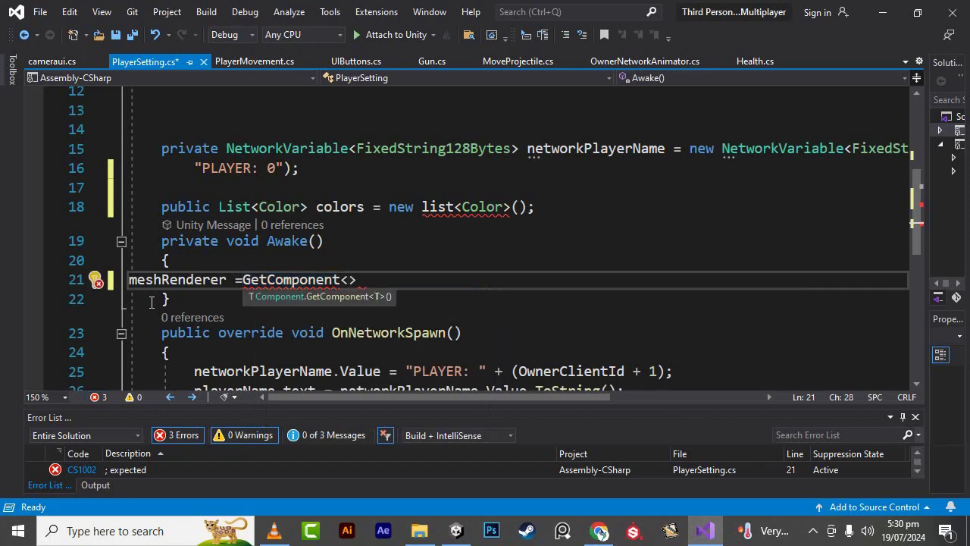
type("Mes")
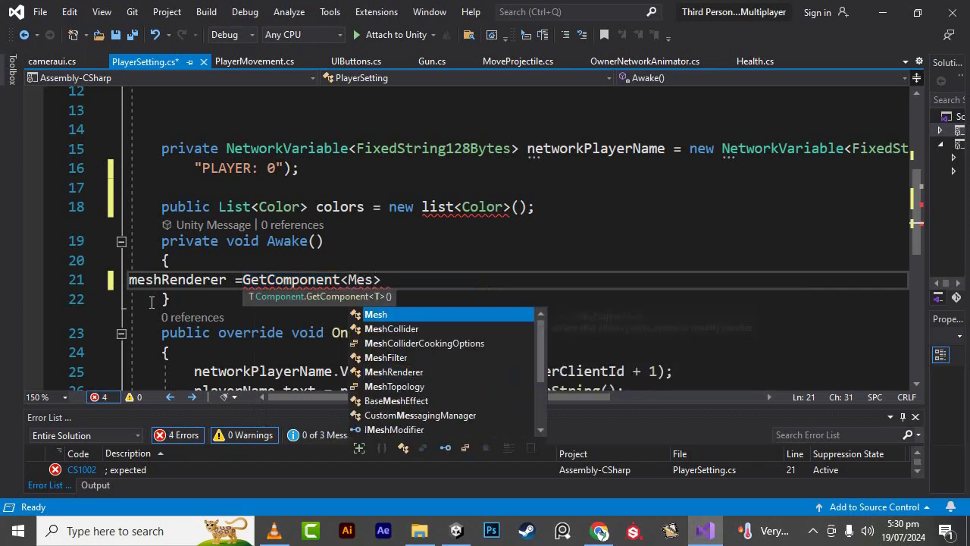
key("Down")
key("Down")
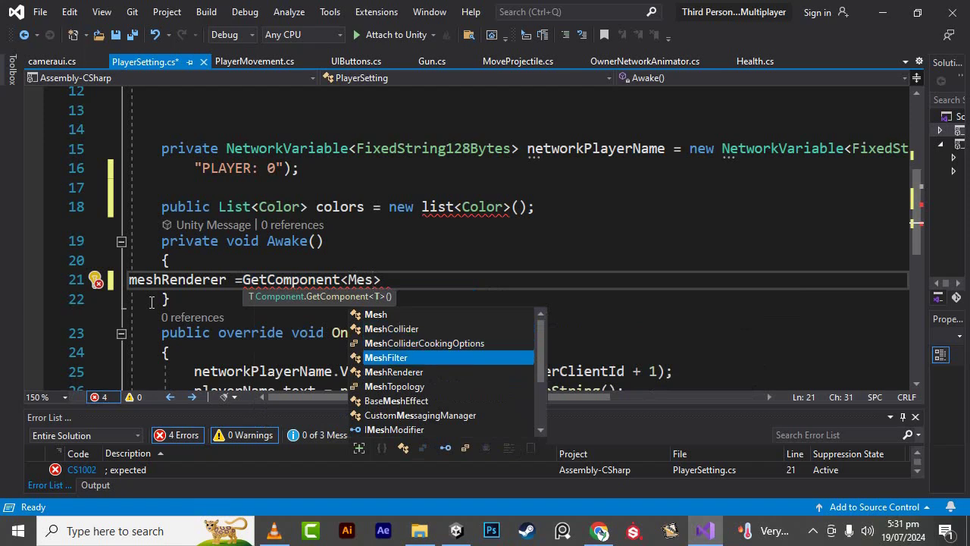
key("Down")
key("Tab")
key("Right")
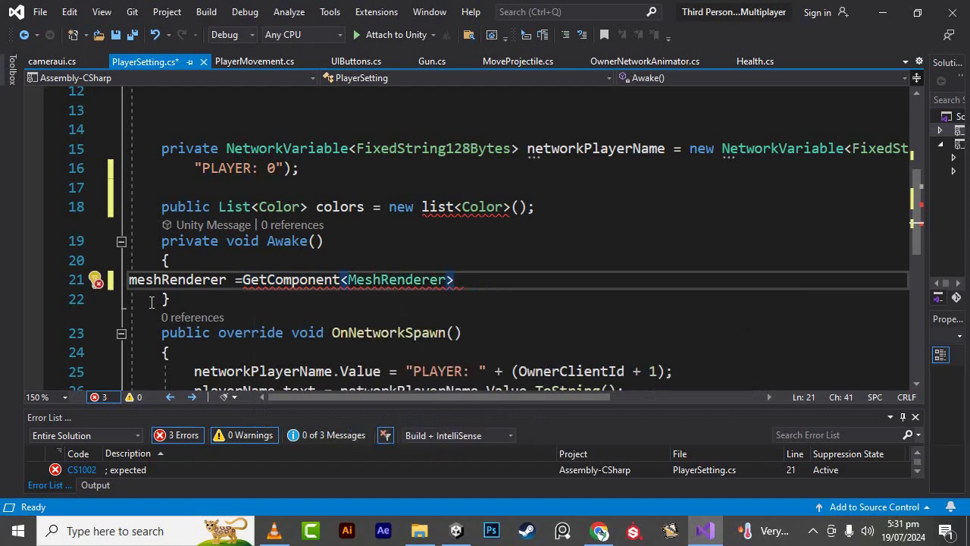
type("()")
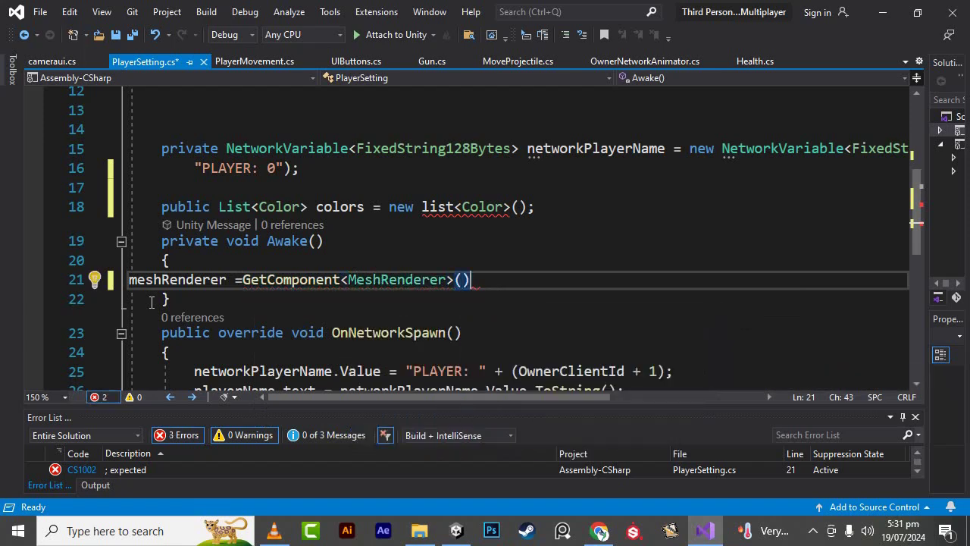
type(";")
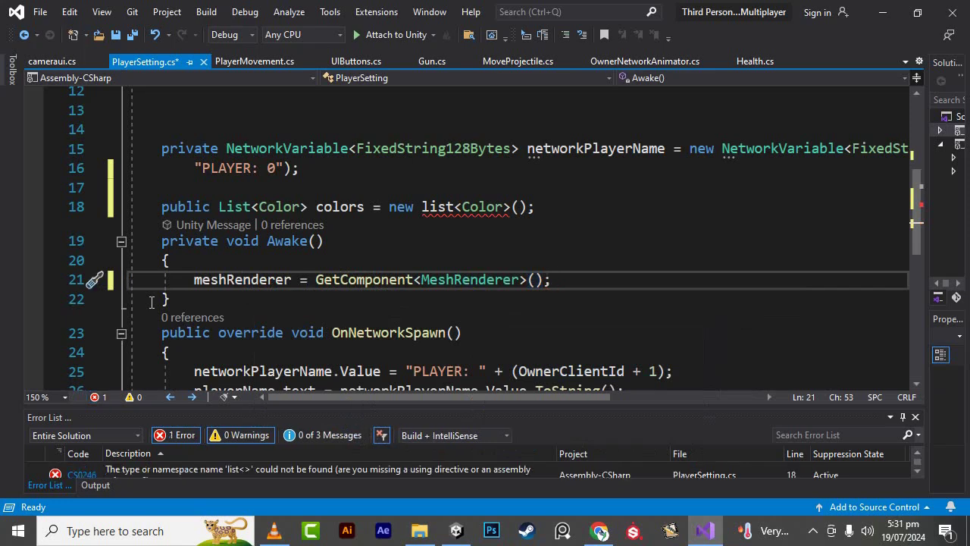
- Start a new line after playerName.text in OnNetworkSpawn with meshRenderer.material.color
scroll(154, 302, "down", 2)
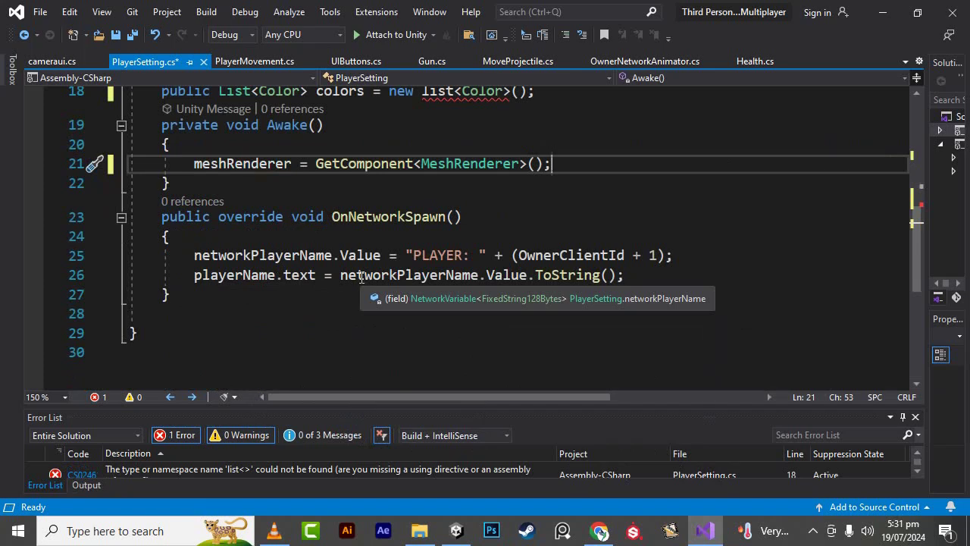
left_click(720, 286)
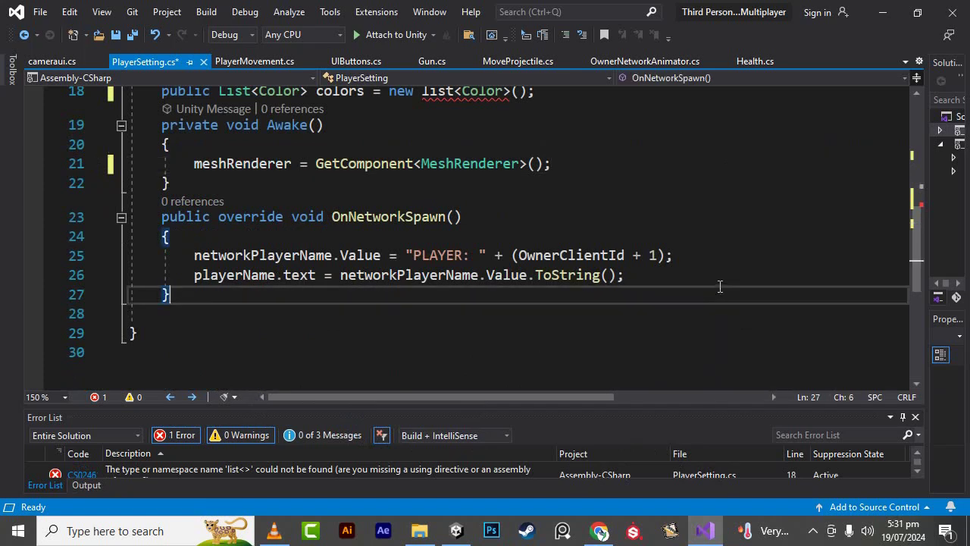
left_click(699, 280)
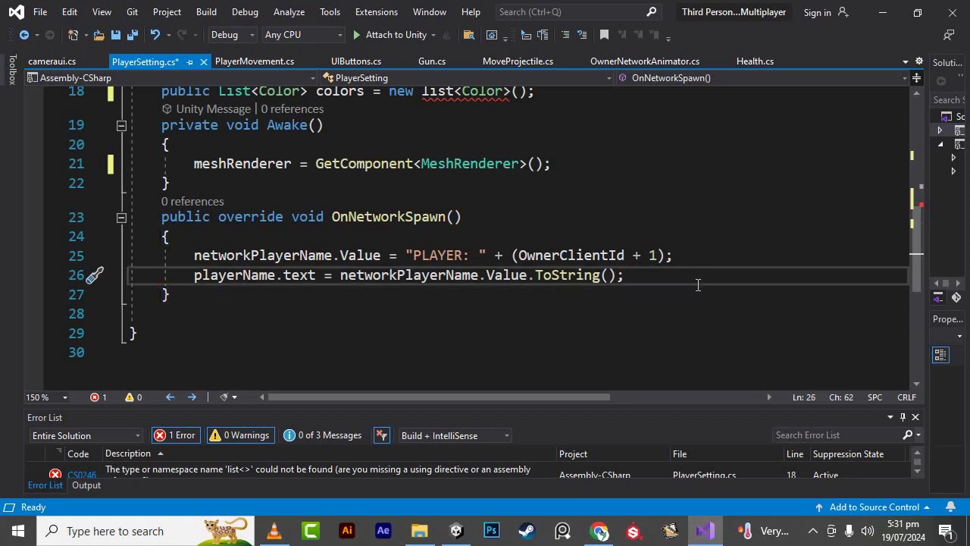
key("Return")
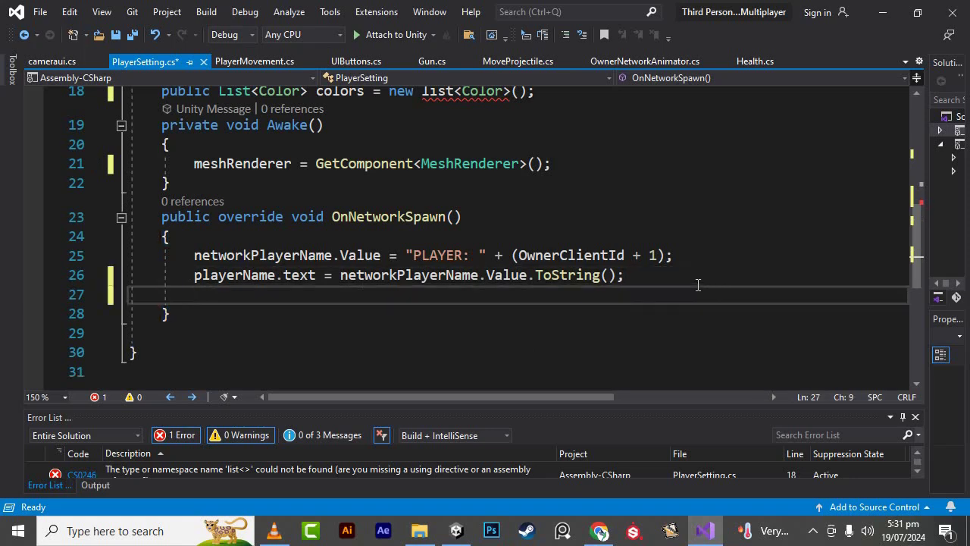
type("mesh")
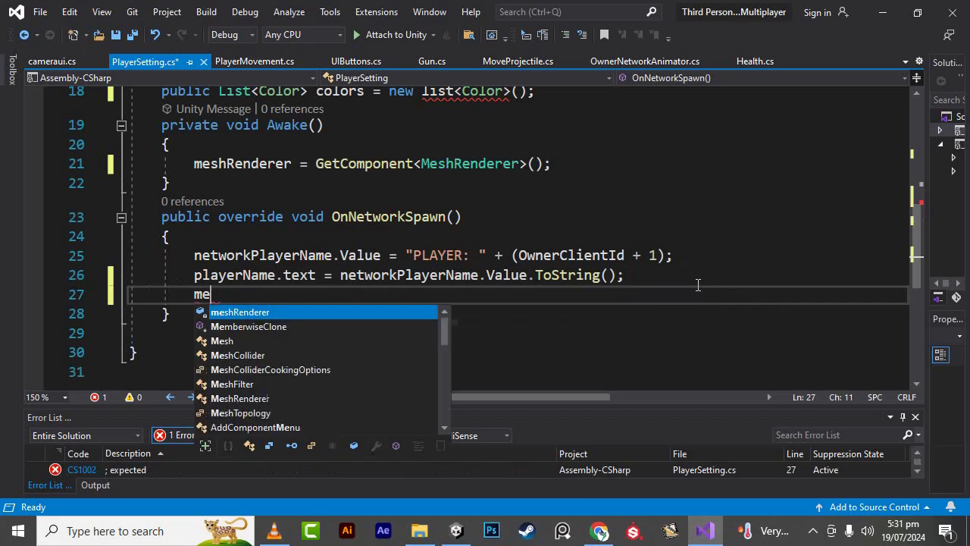
key("Tab")
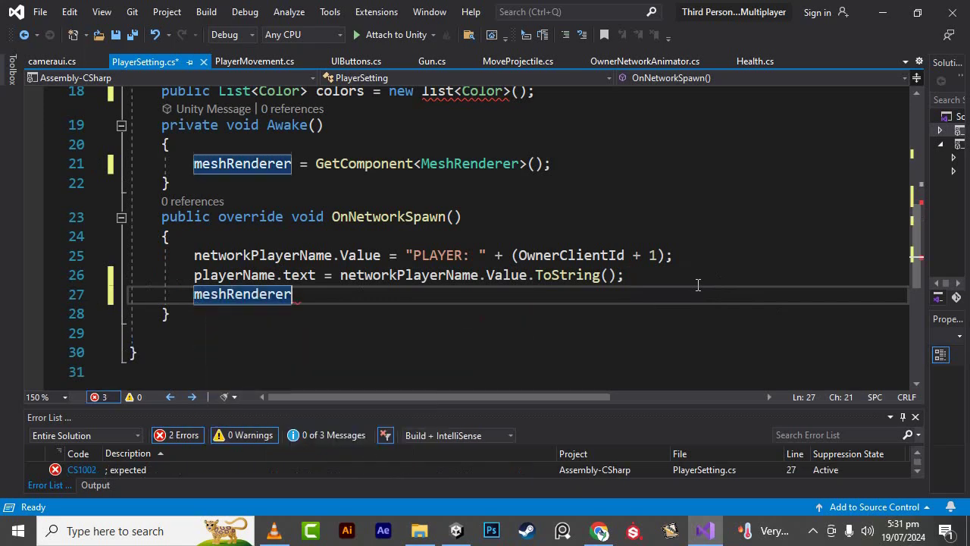
type(".")
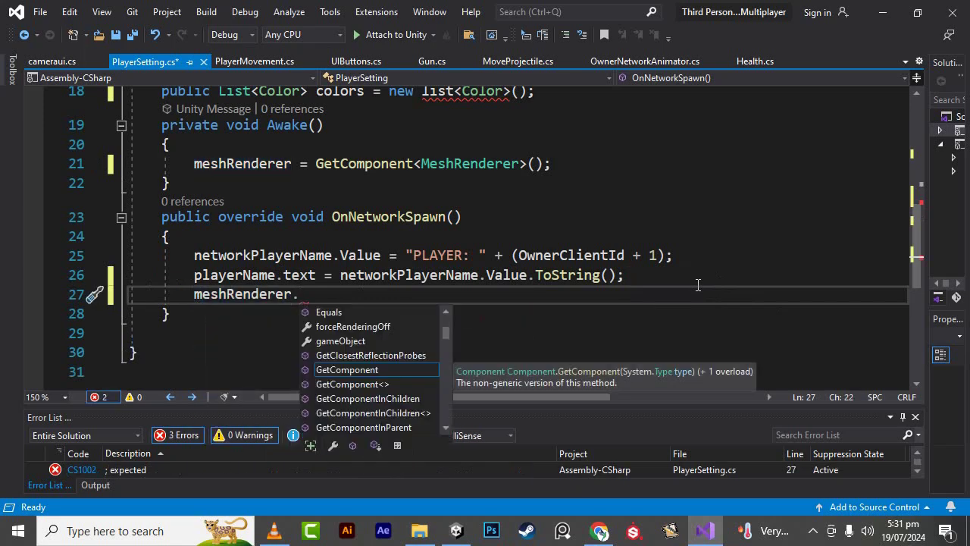
type("ma")
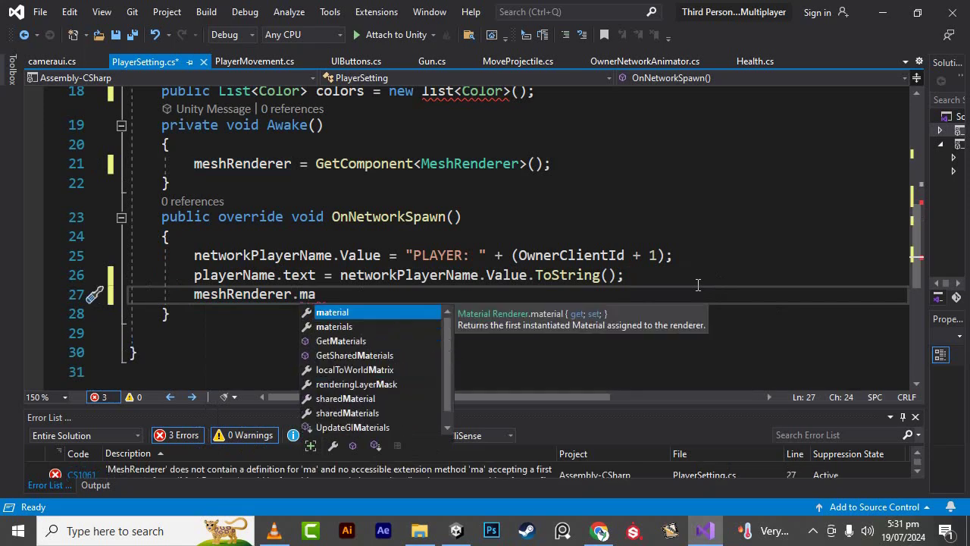
key("Tab")
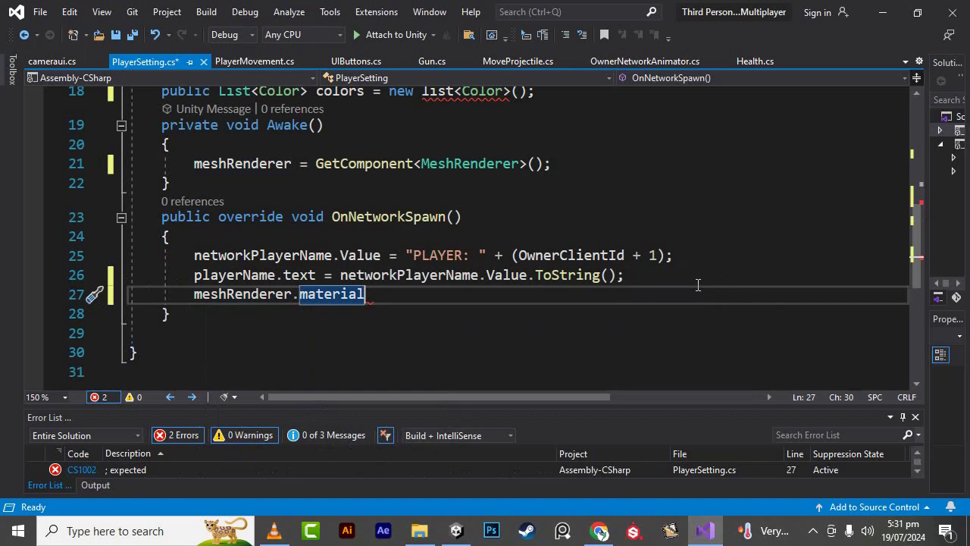
type(".c")
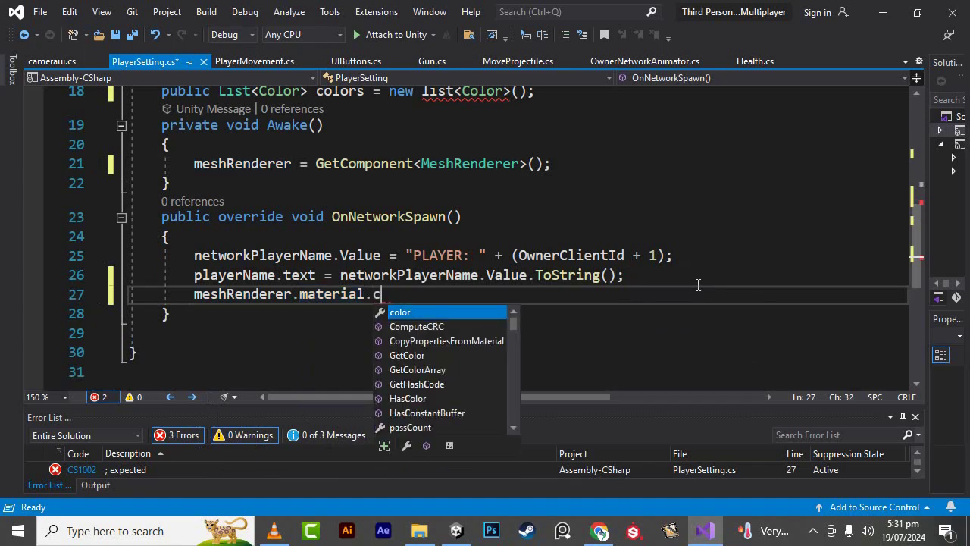
type("olo")
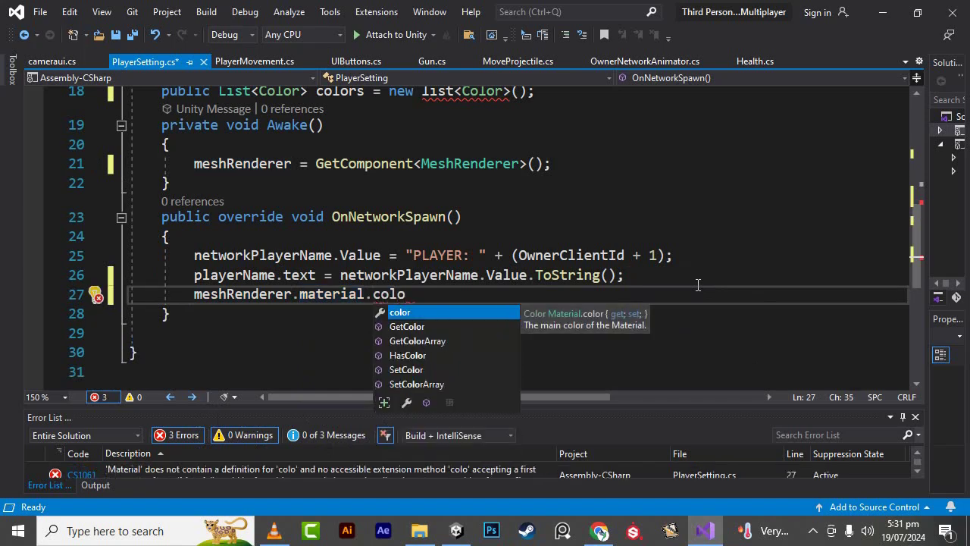
key("Tab")
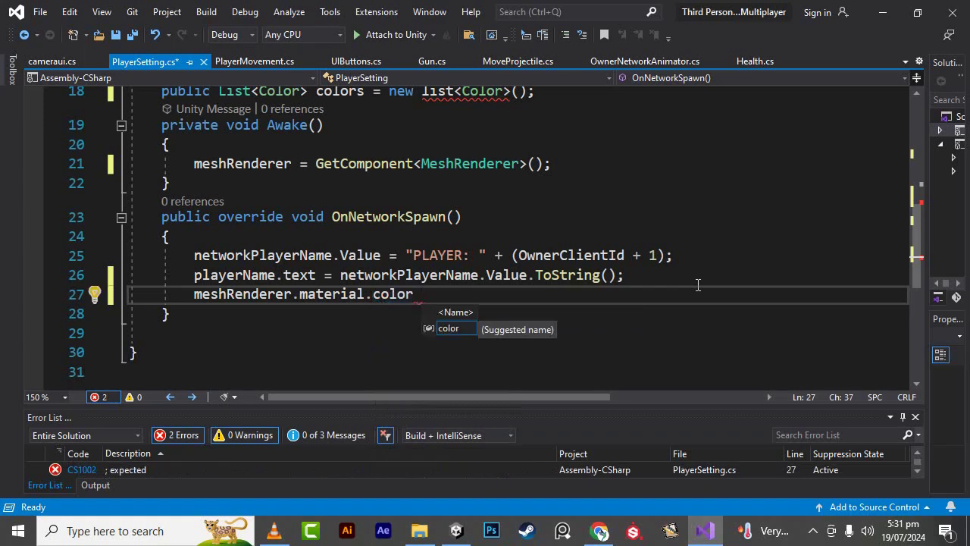
- Assign it colors[(int)OwnerClientId]; to complete the statement
type("=")
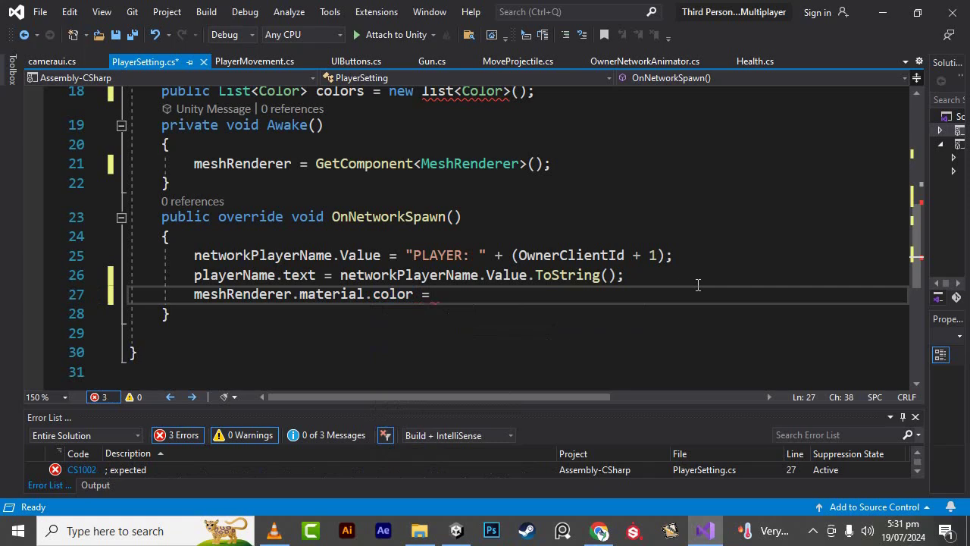
type(" c")
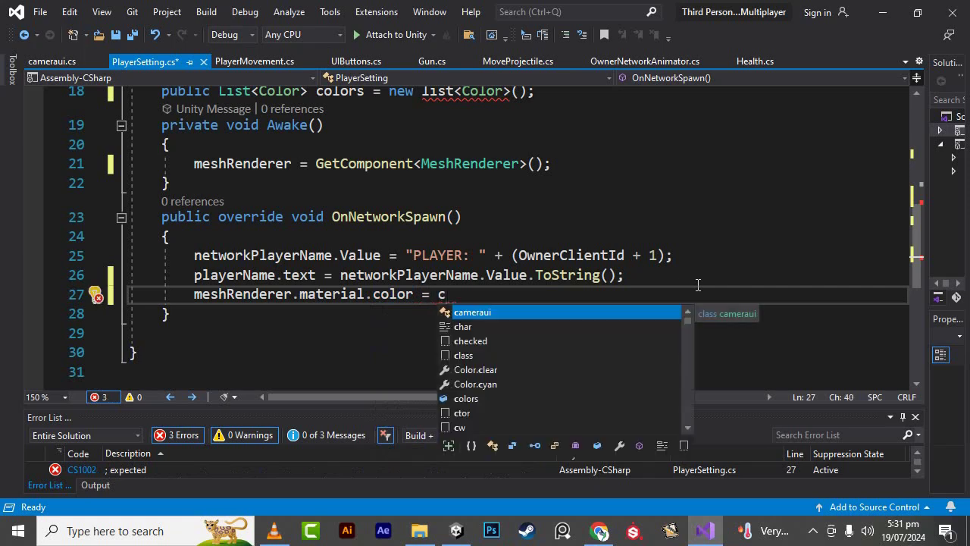
type("o")
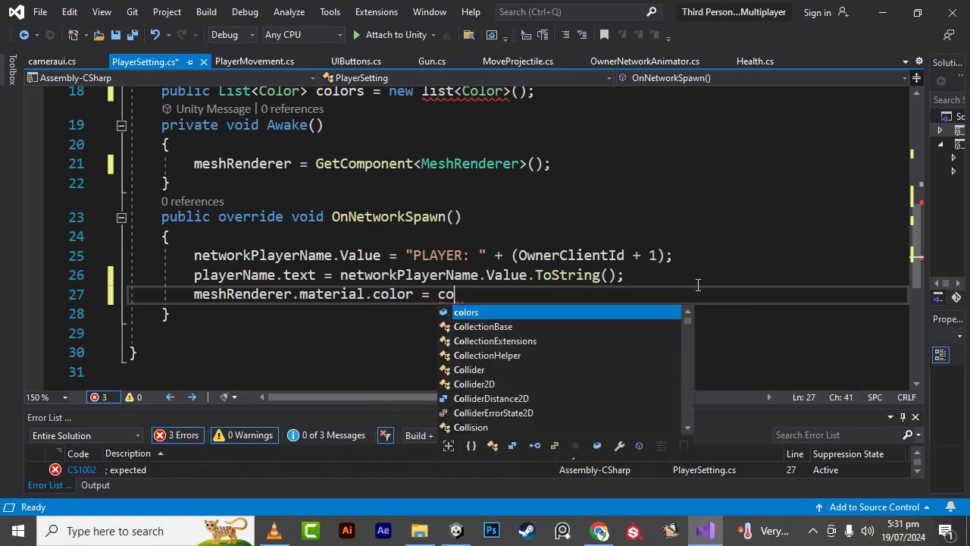
type("ll")
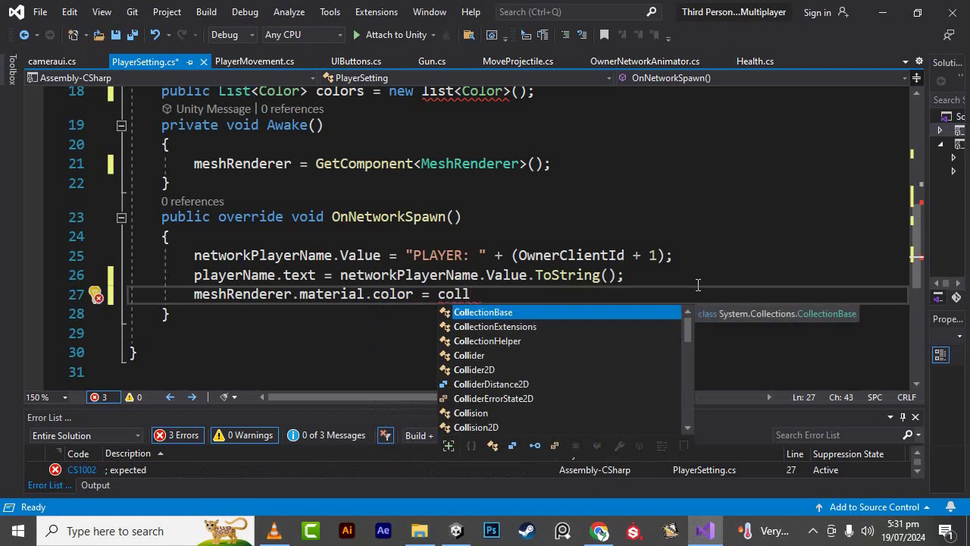
key("BackSpace")
key("Tab")
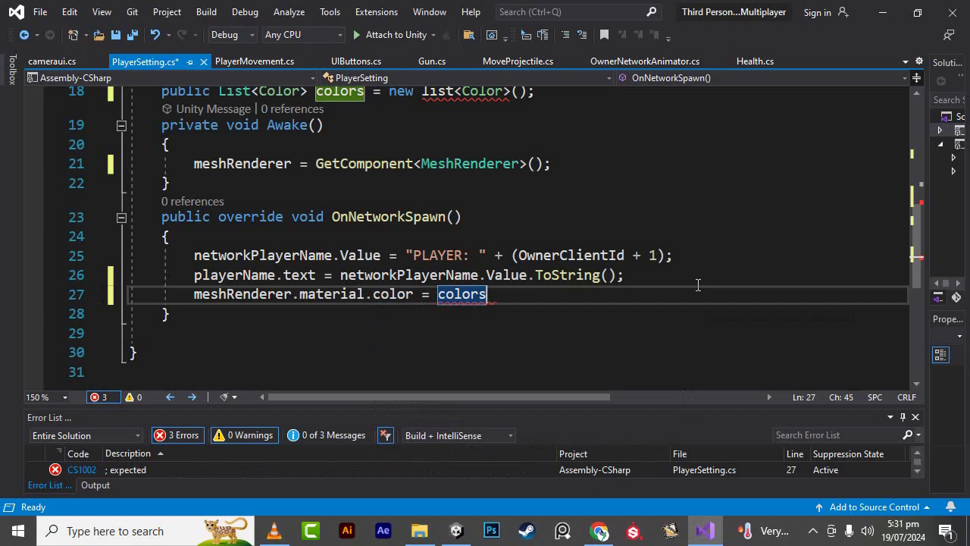
type("(")
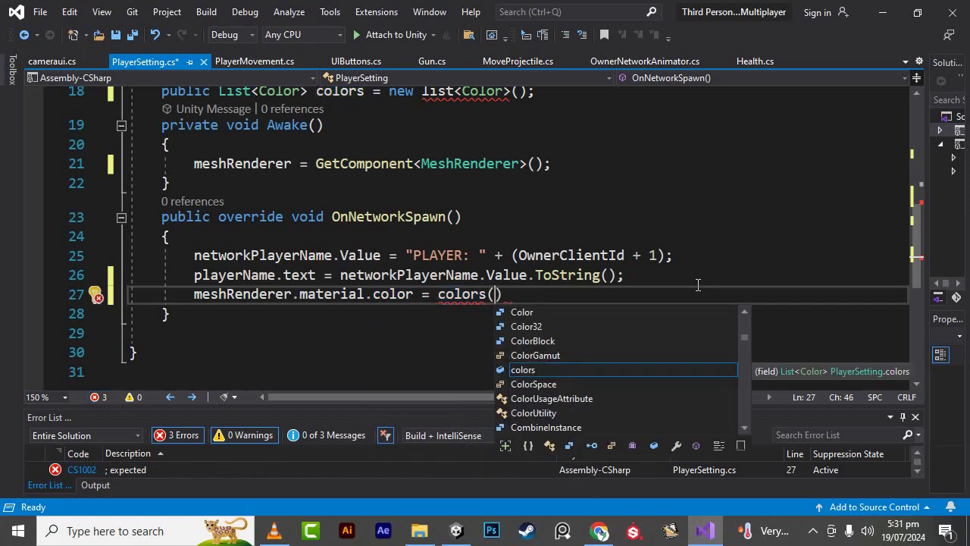
key("Escape")
key("Left")
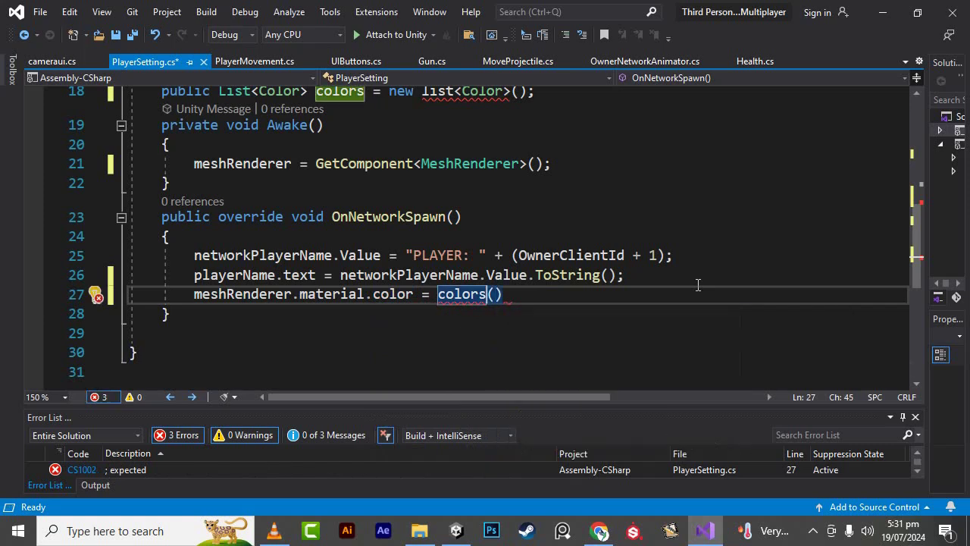
type("[")
key("Right")
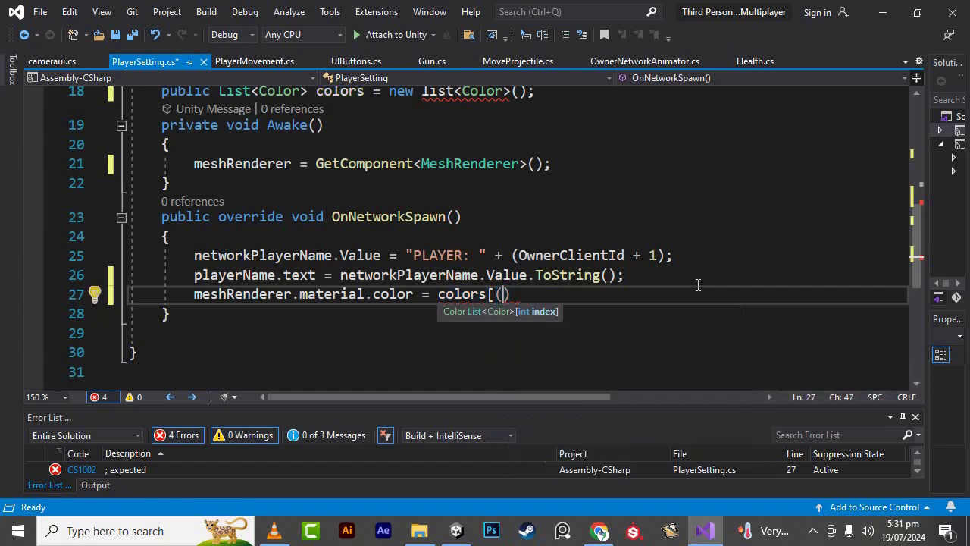
key("Right")
type("]")
key("Left")
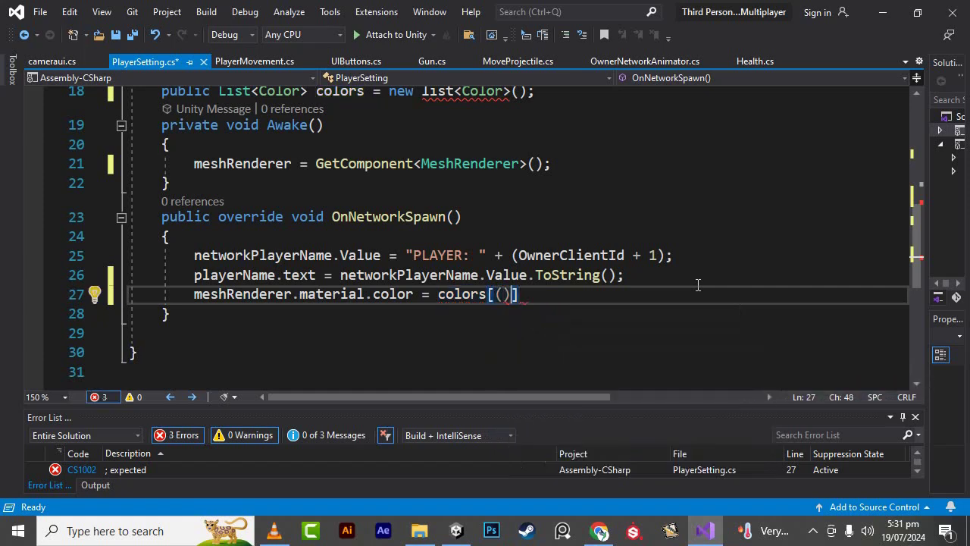
key("Left")
type("i")
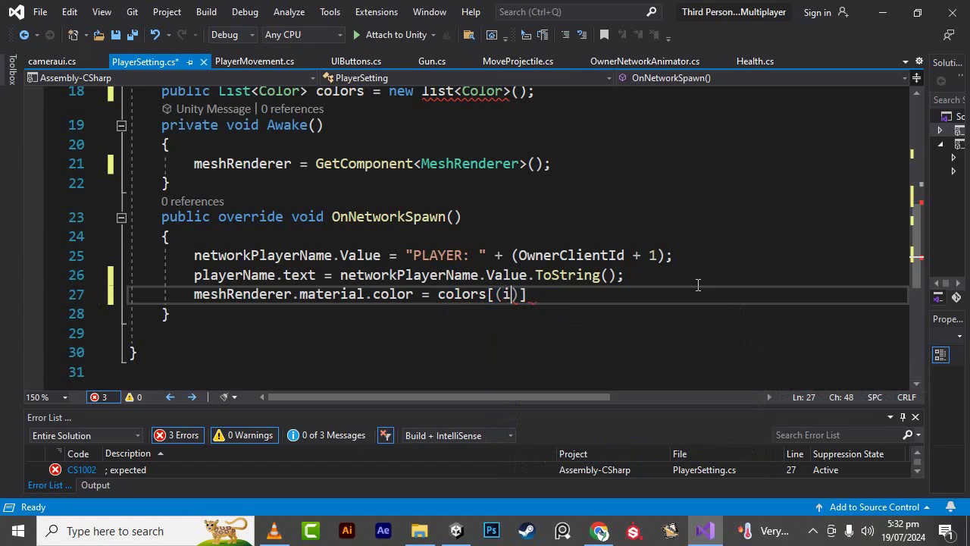
type("nt)")
type(" Ow")
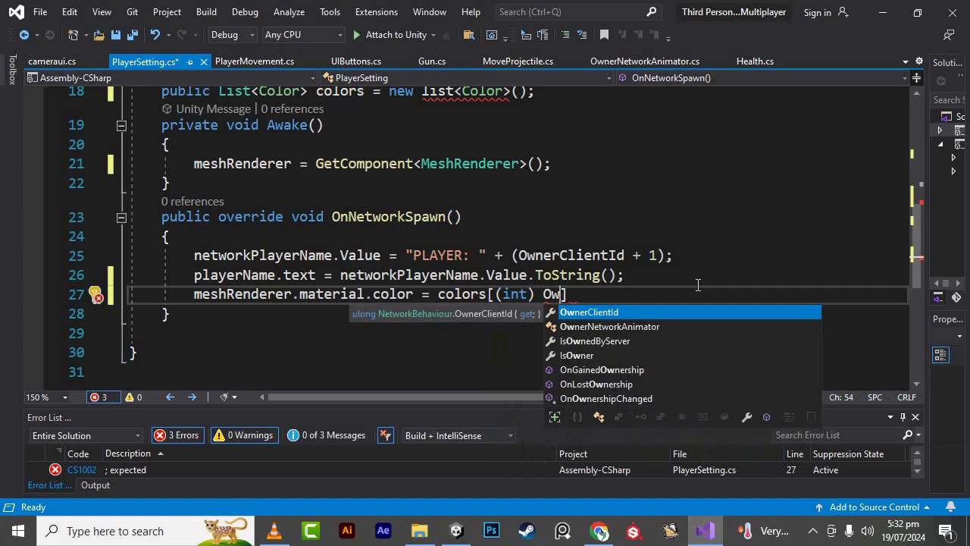
key("Tab")
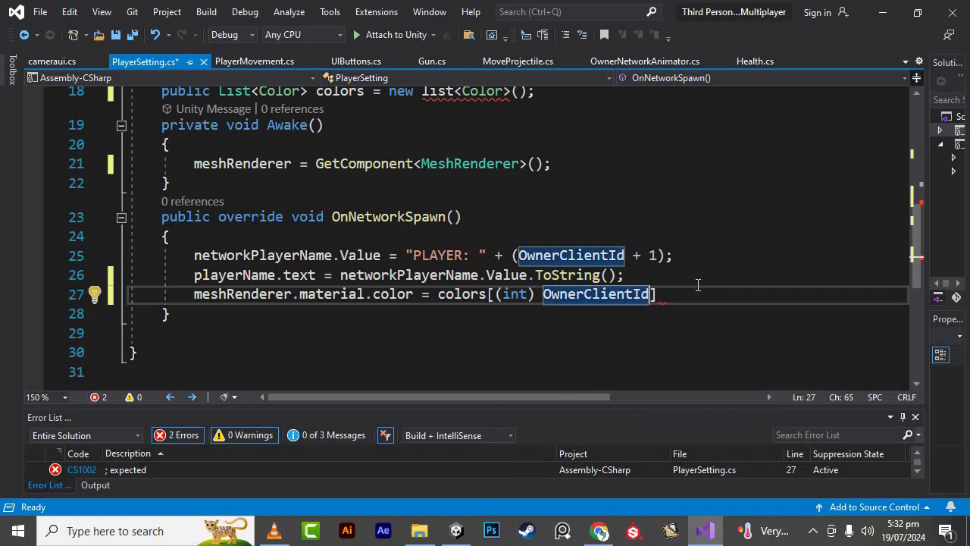
type(";")
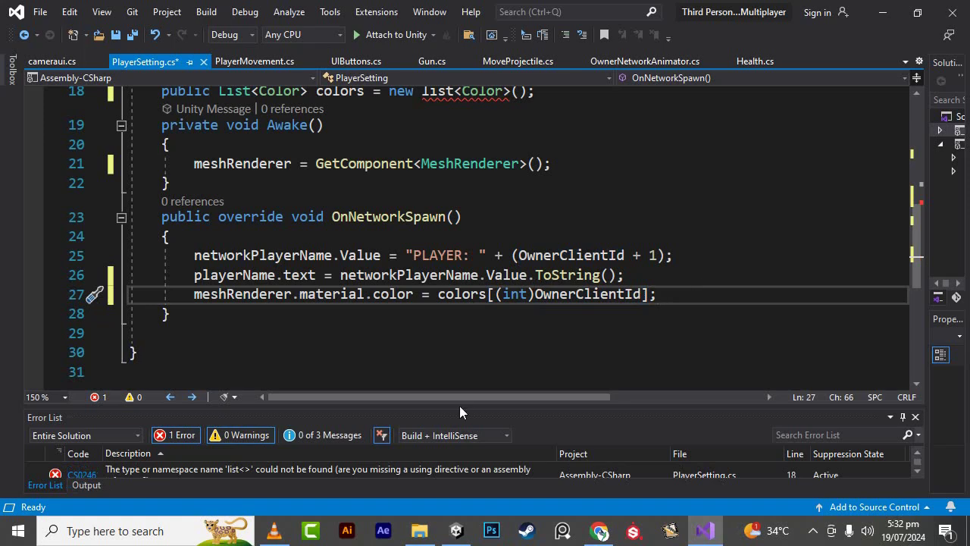
- Review the meshRenderer assignment in Awake and the error on the colors declaration
mouse_move(447, 301)
mouse_move(577, 287)
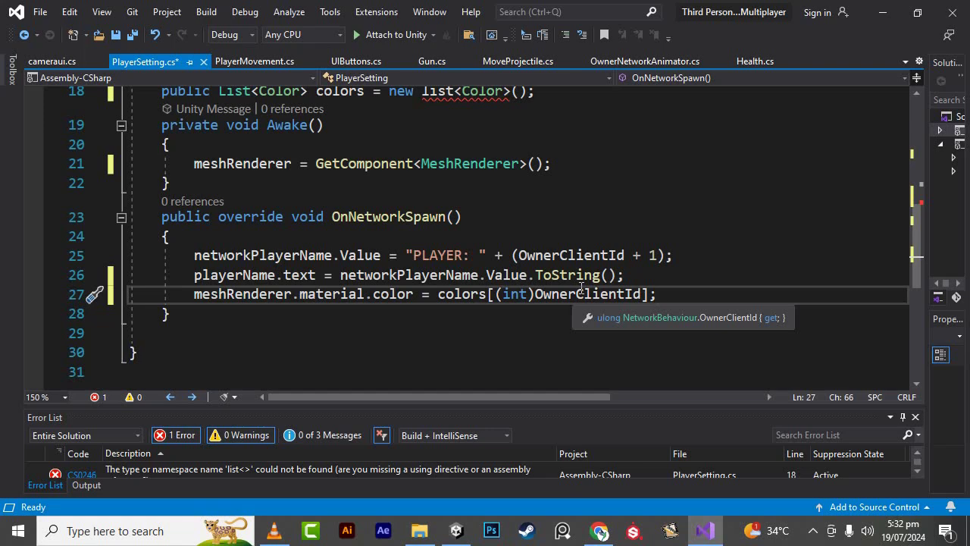
left_click(290, 164)
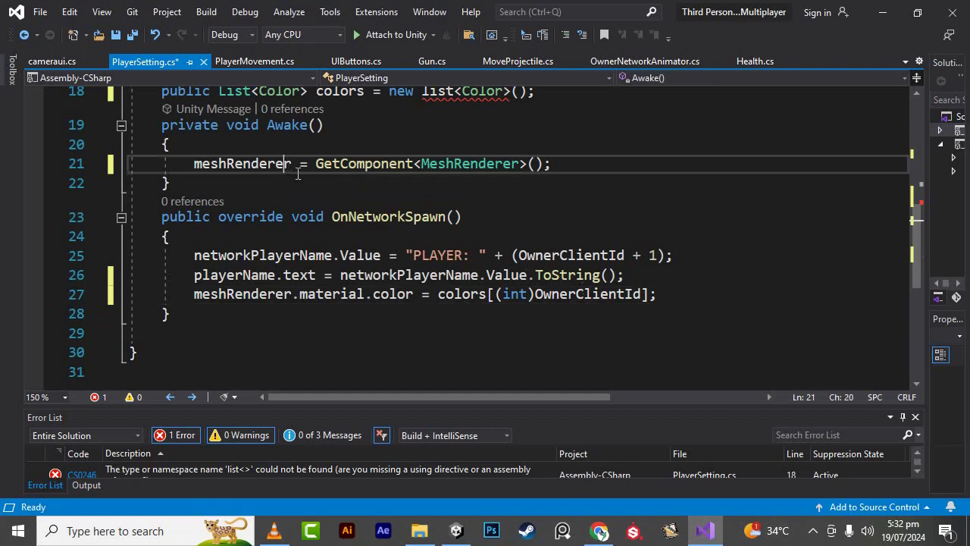
scroll(350, 178, "up", 1)
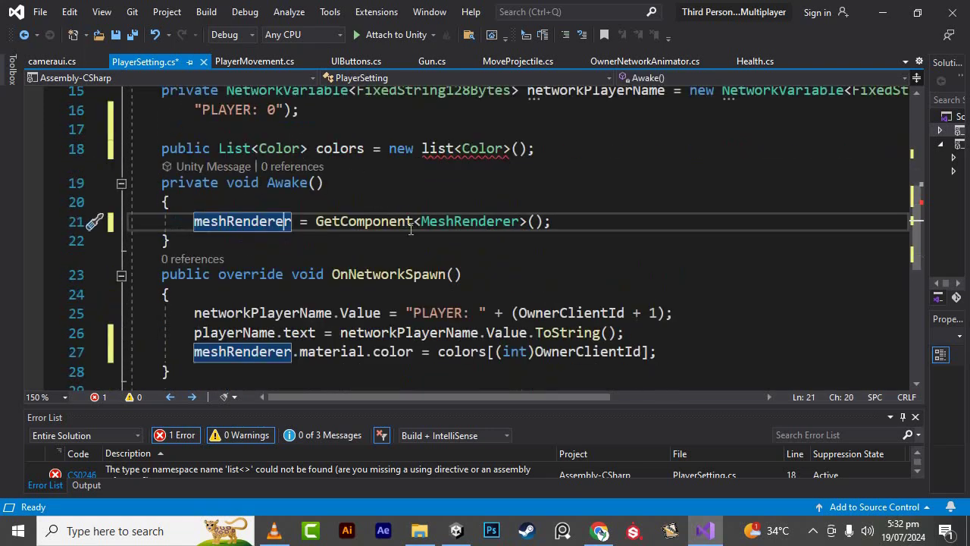
scroll(410, 237, "up", 1)
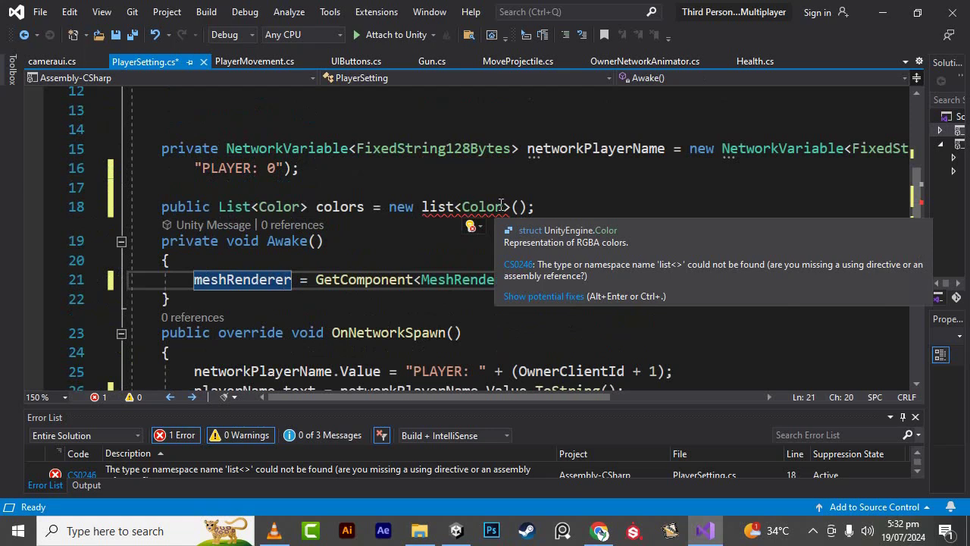
left_click(501, 206)
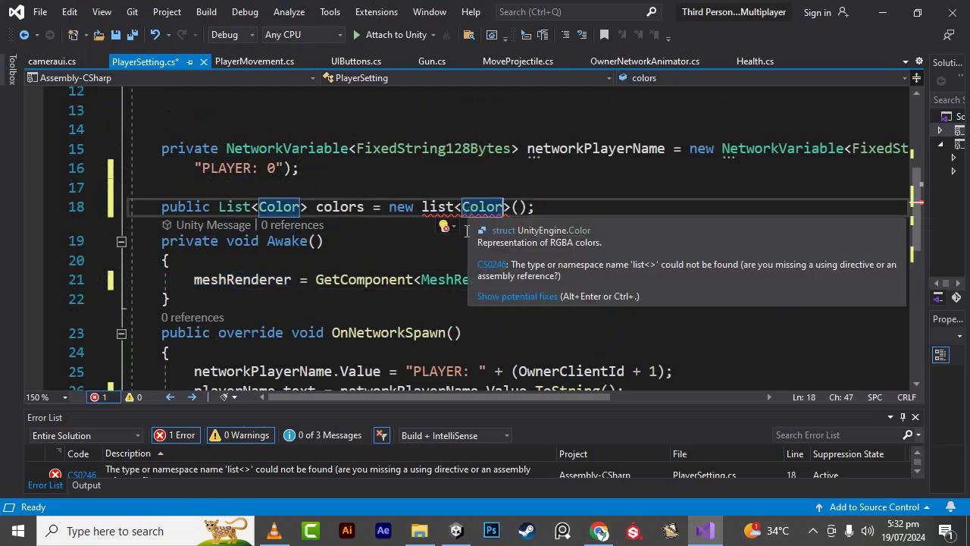
scroll(466, 231, "down", 2)
- Place the caret right after GetComponent on line 21
left_click(477, 165)
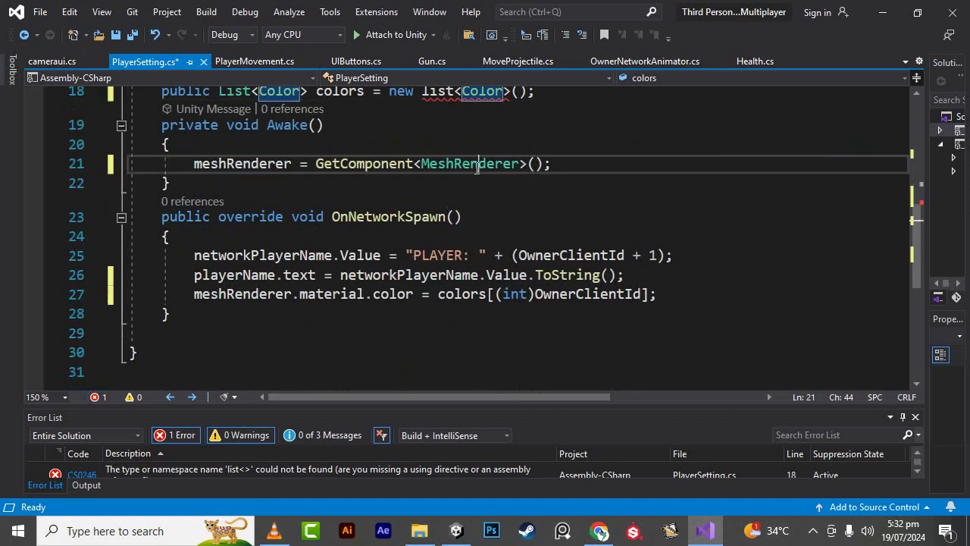
left_click(286, 166)
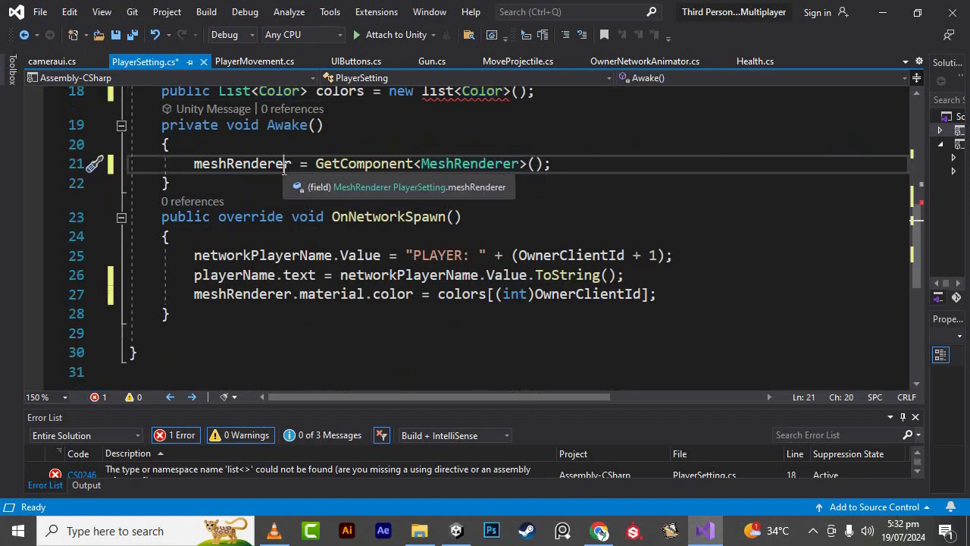
key("Right")
key("Right")
key("Right")
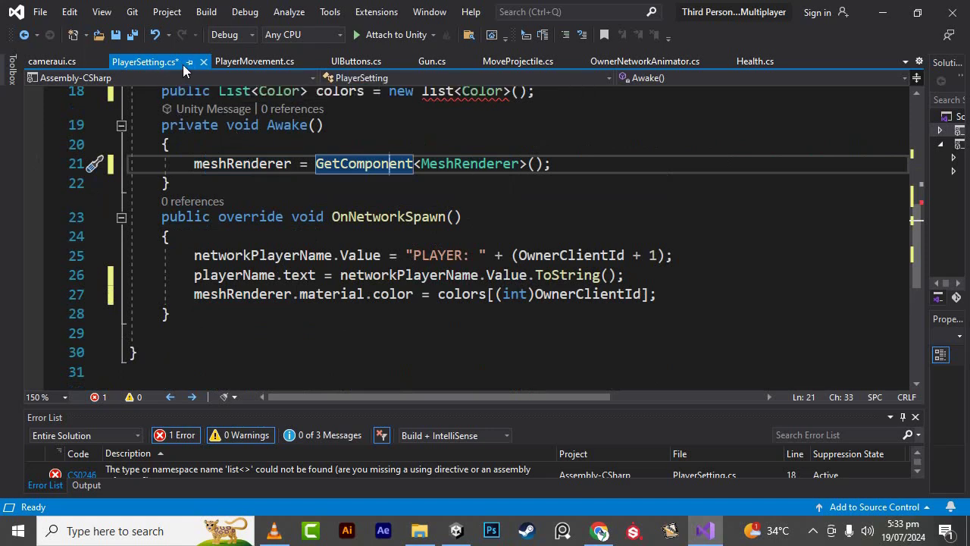
mouse_move(399, 260)
mouse_move(410, 170)
key("Right")
key("Right")
key("Right")
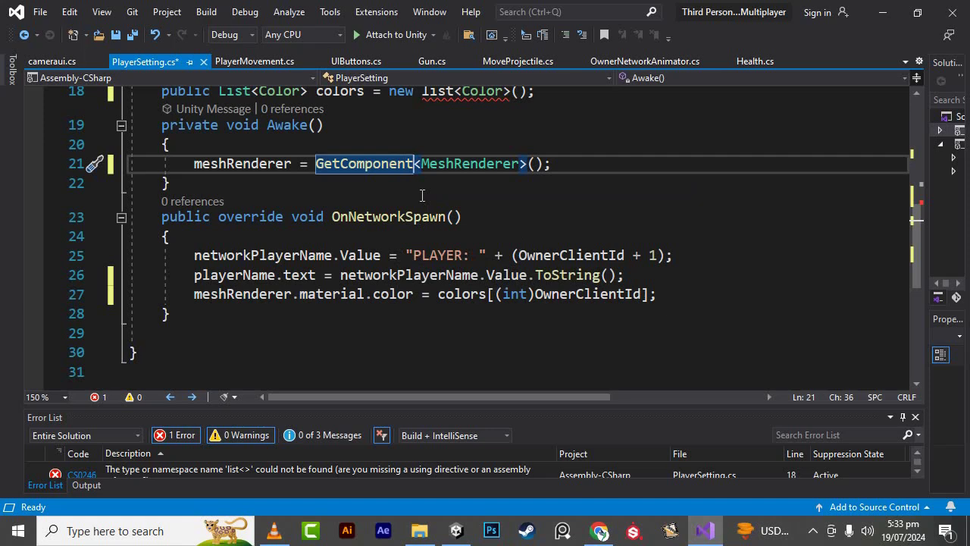
- Change the call to GetComponentInChildren<MeshRenderer>(), fix the misspelling, and save PlayerSetting.cs
type("In")
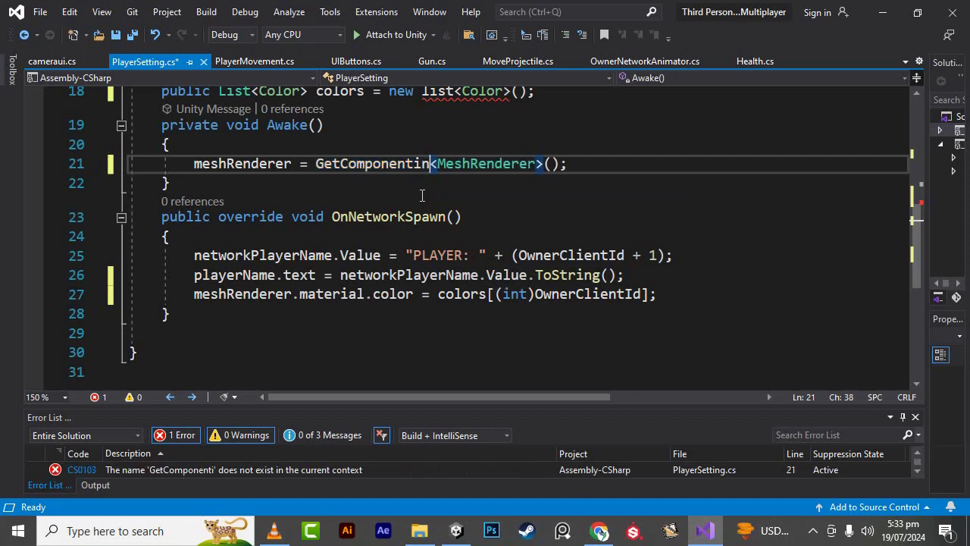
type("Ch")
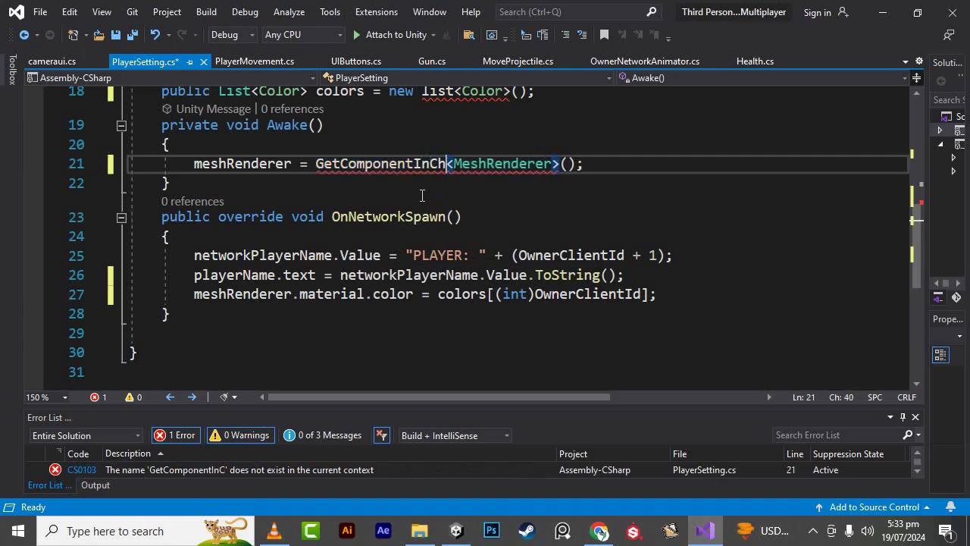
type("ilder")
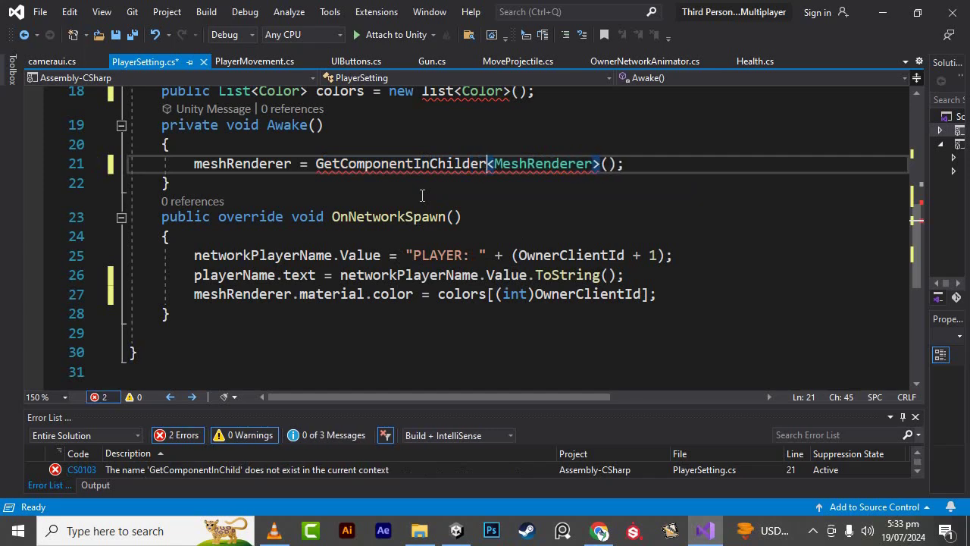
type("n")
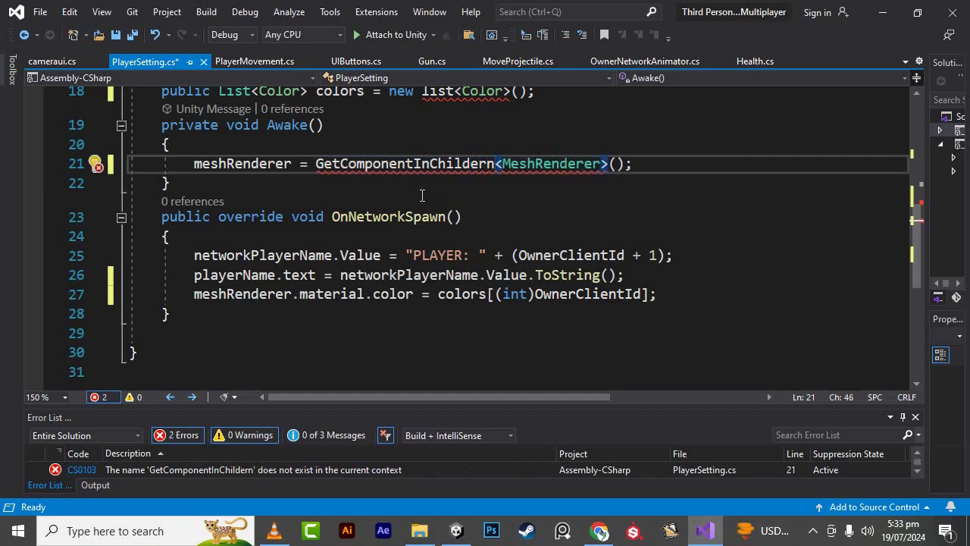
mouse_move(511, 162)
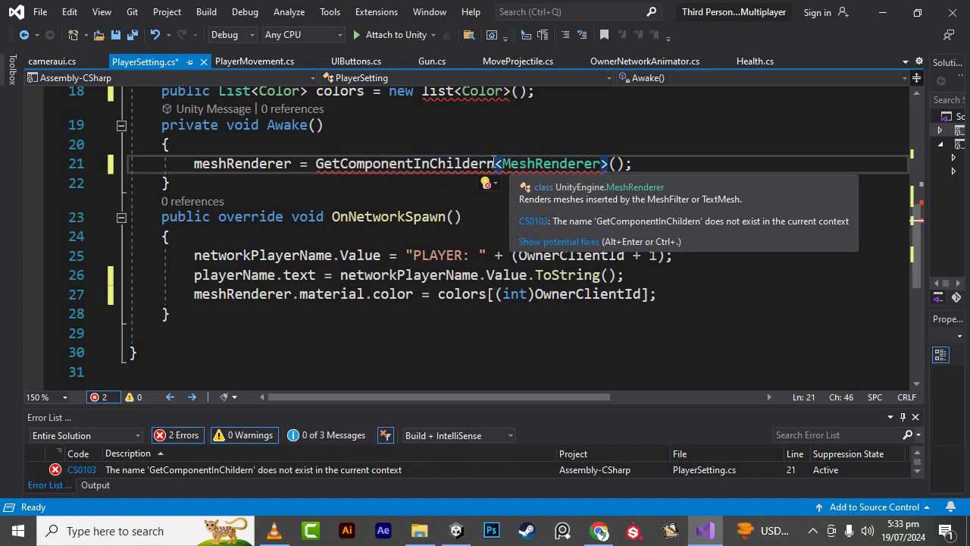
key("BackSpace")
mouse_move(448, 169)
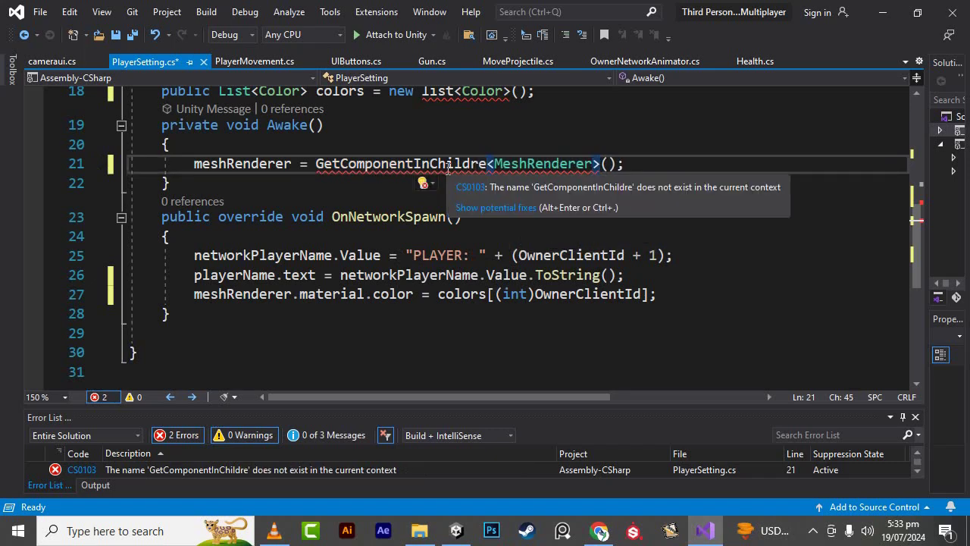
type("n")
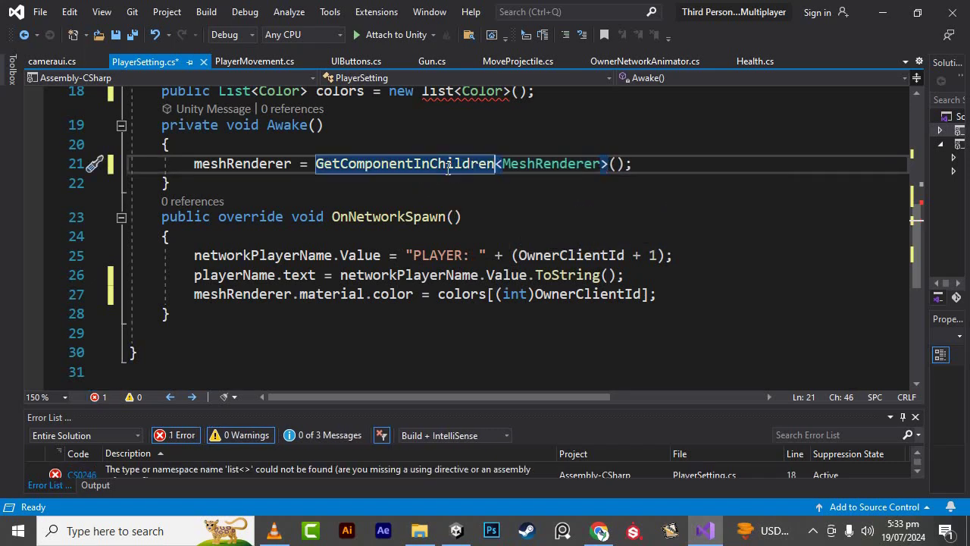
left_click(448, 216)
key("ctrl+s")
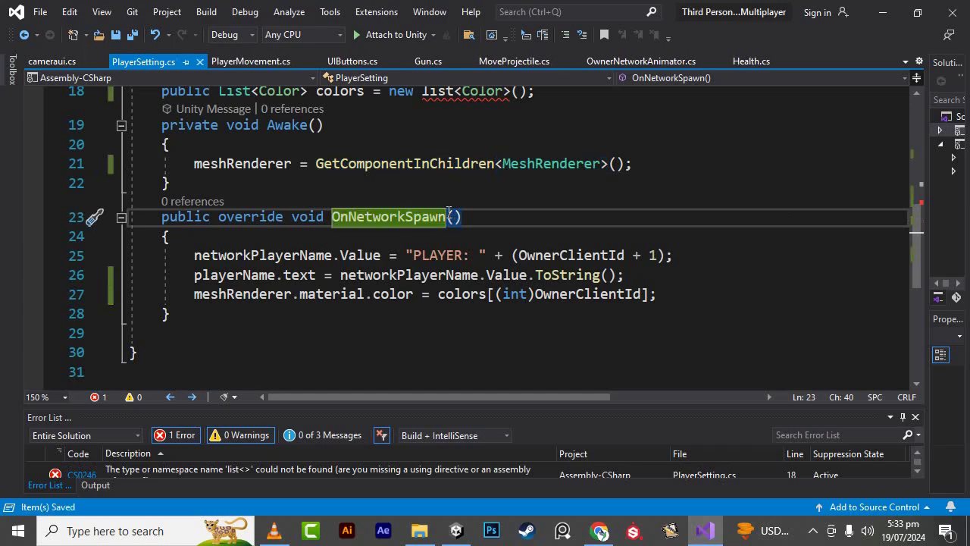
scroll(487, 262, "up", 2)
scroll(487, 262, "down", 2)
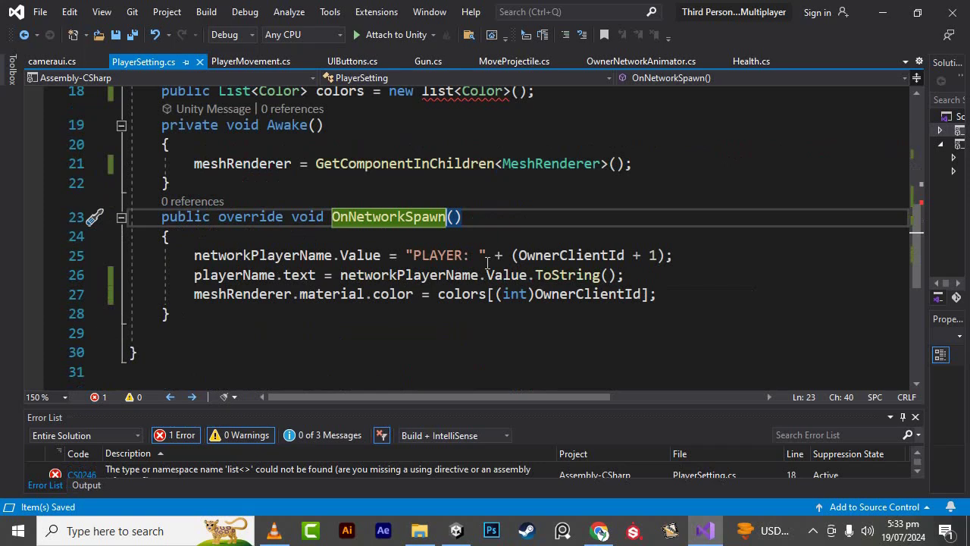
scroll(486, 262, "up", 2)
- Capitalise list to List in line 18's new List<Color>() and save the script
left_click(456, 210)
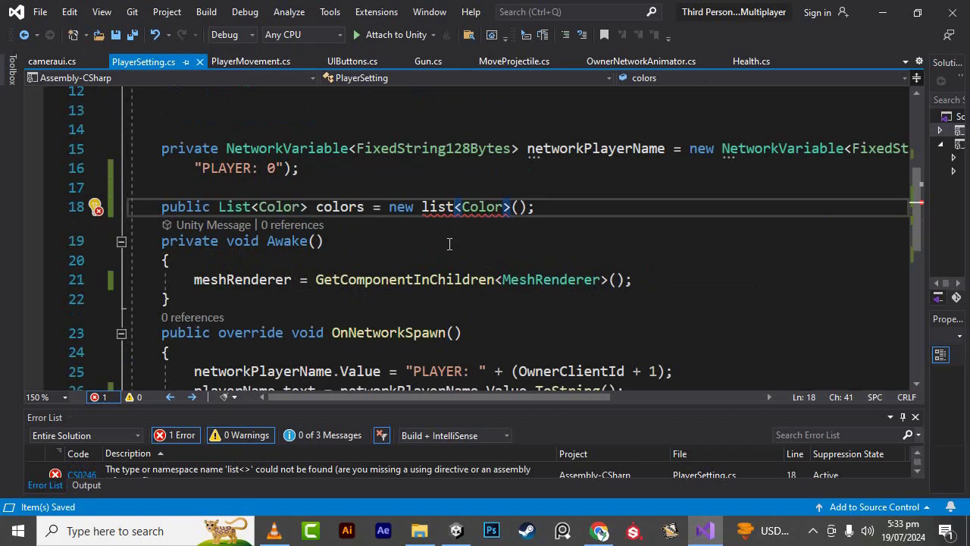
mouse_move(458, 204)
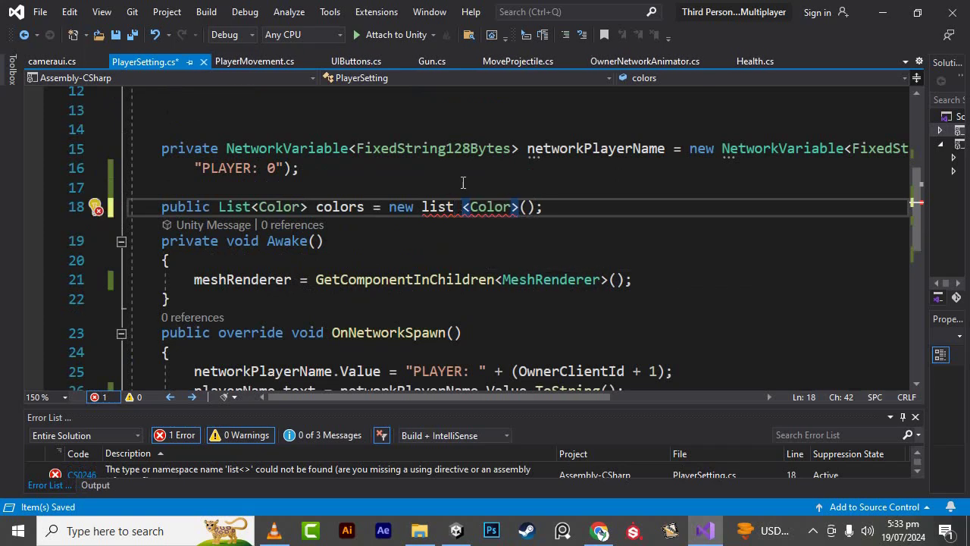
left_click(423, 208)
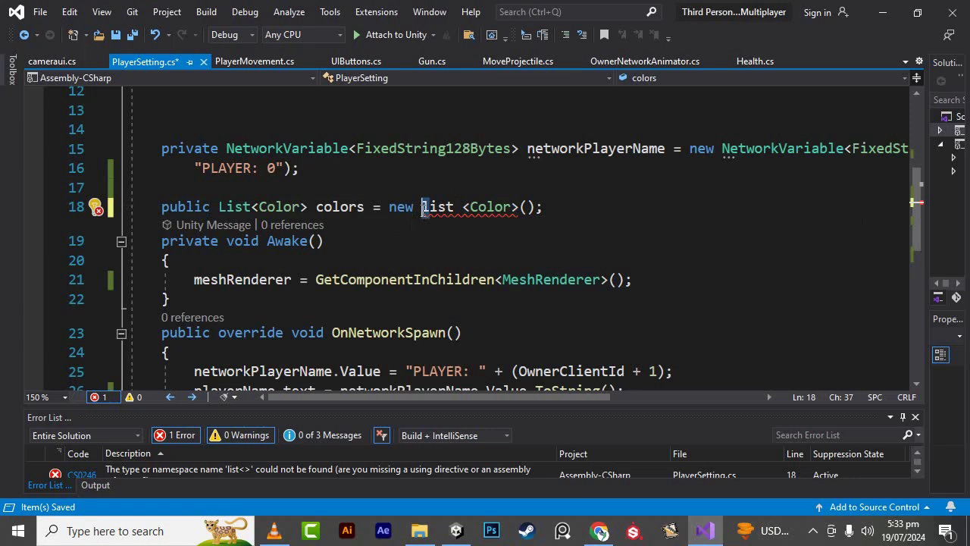
key("Delete")
type("L")
mouse_move(433, 227)
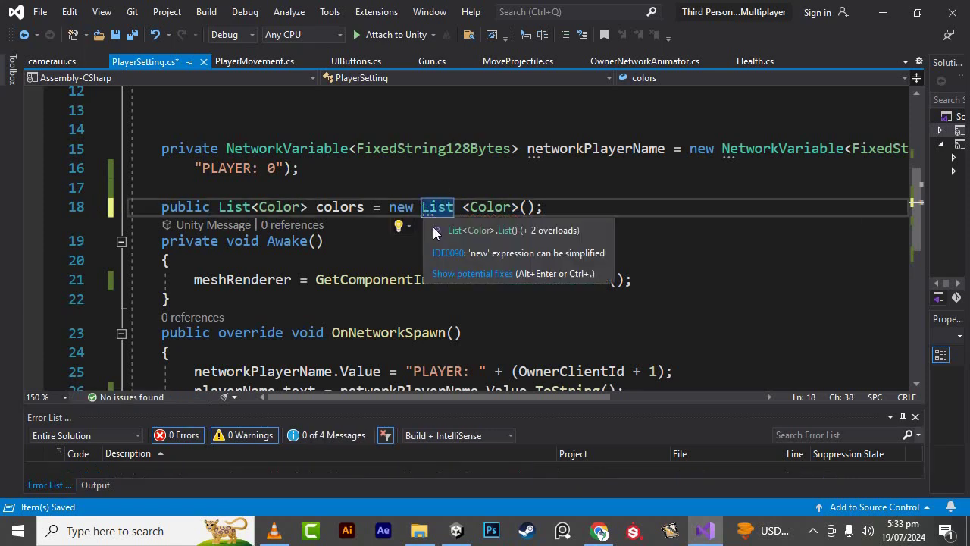
left_click(373, 207)
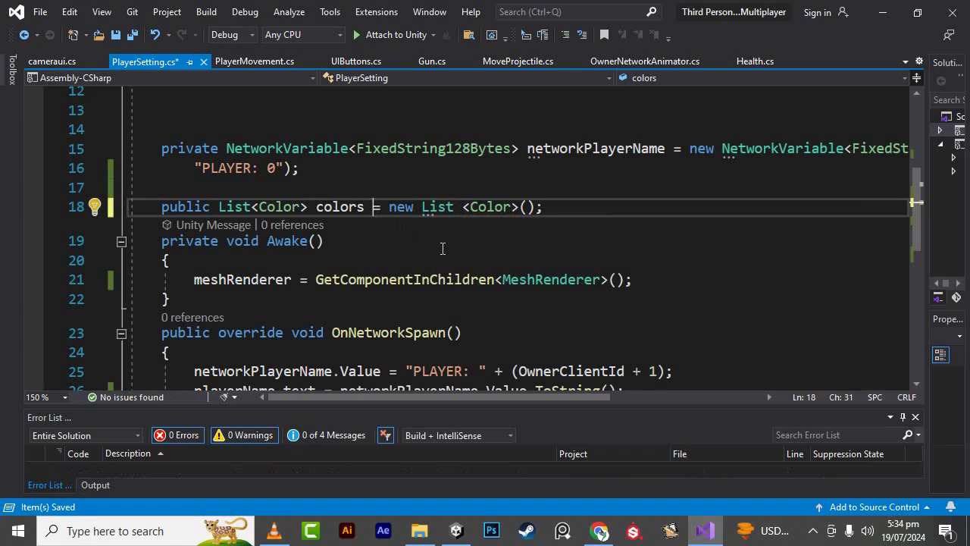
key("ctrl+s")
scroll(345, 183, "down", 4)
scroll(342, 199, "up", 5)
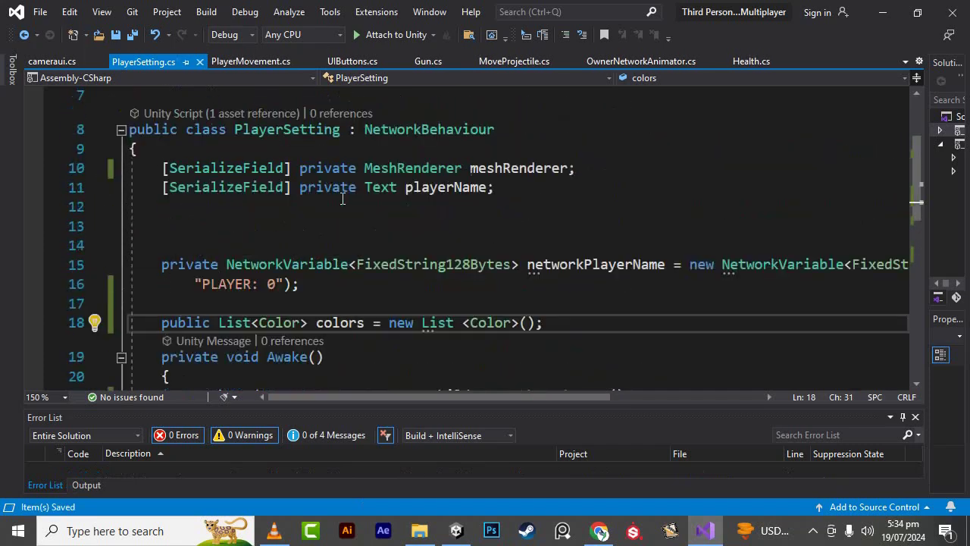
scroll(343, 199, "up", 2)
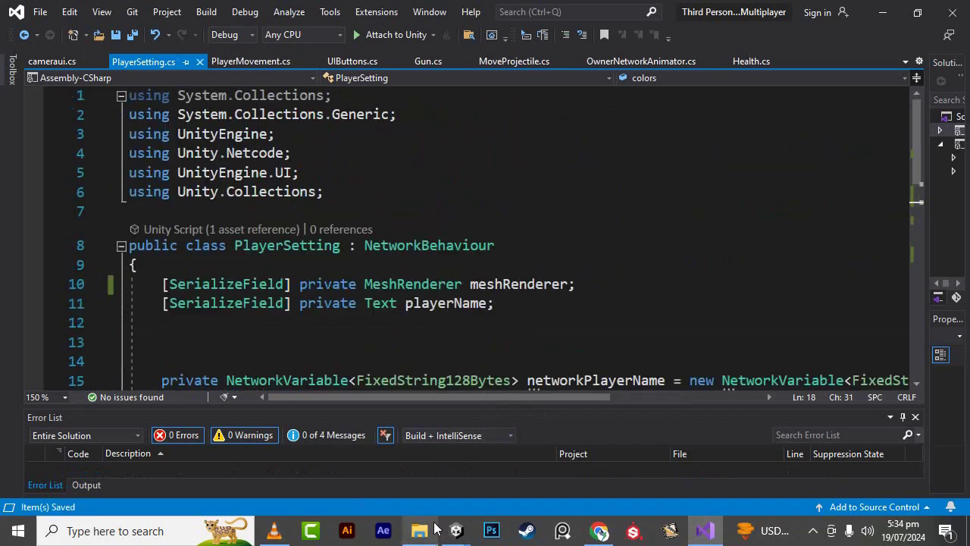
left_click(456, 531)
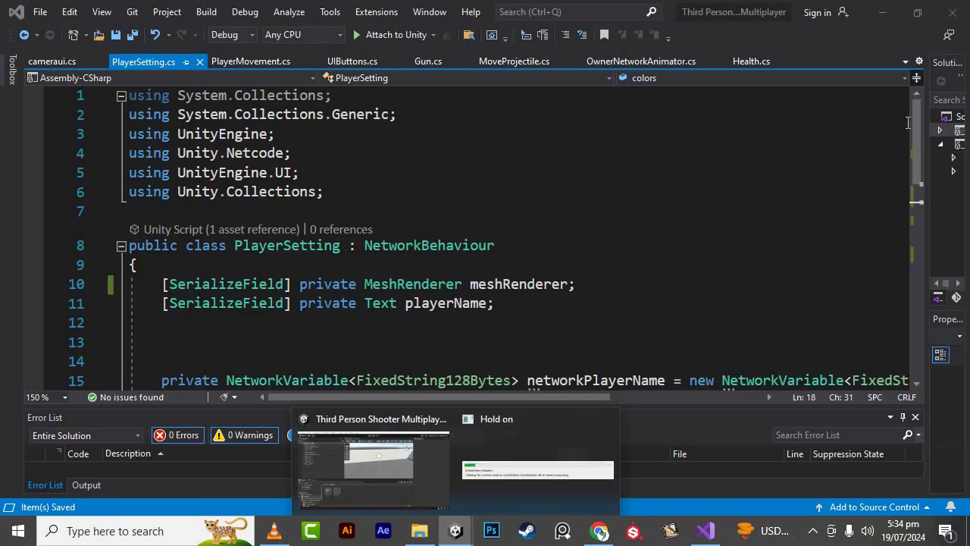
- Play-test in Unity as host, walking and firing with the player, then stop play mode
left_click(884, 21)
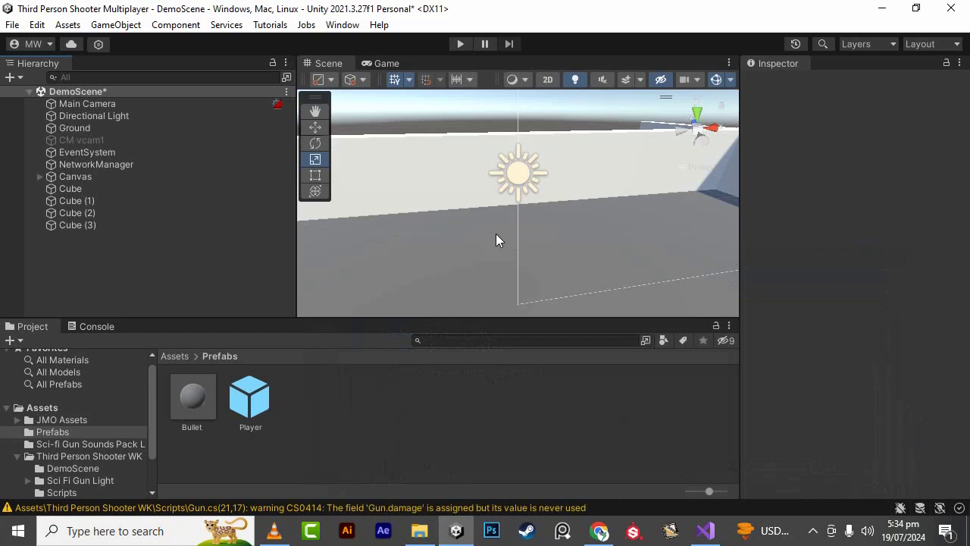
left_click(458, 44)
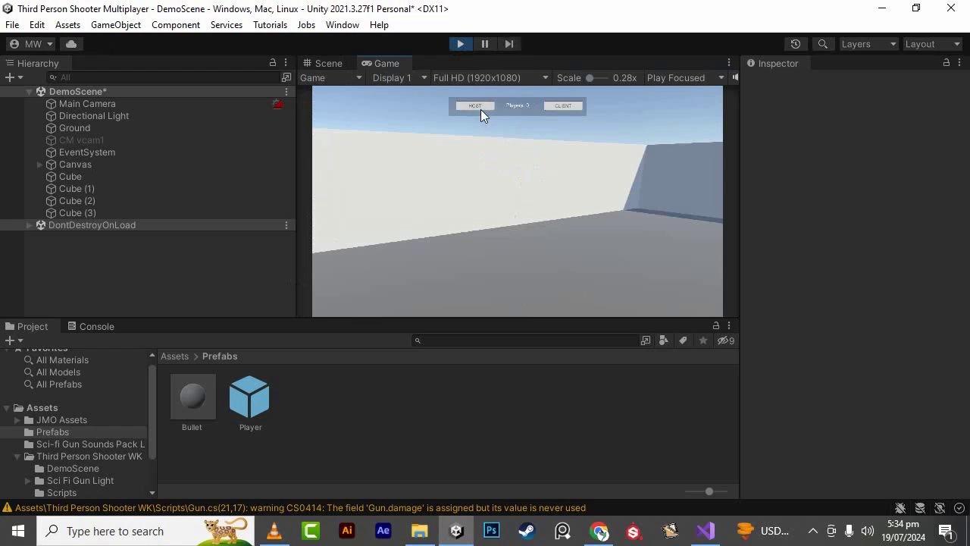
left_click(481, 104)
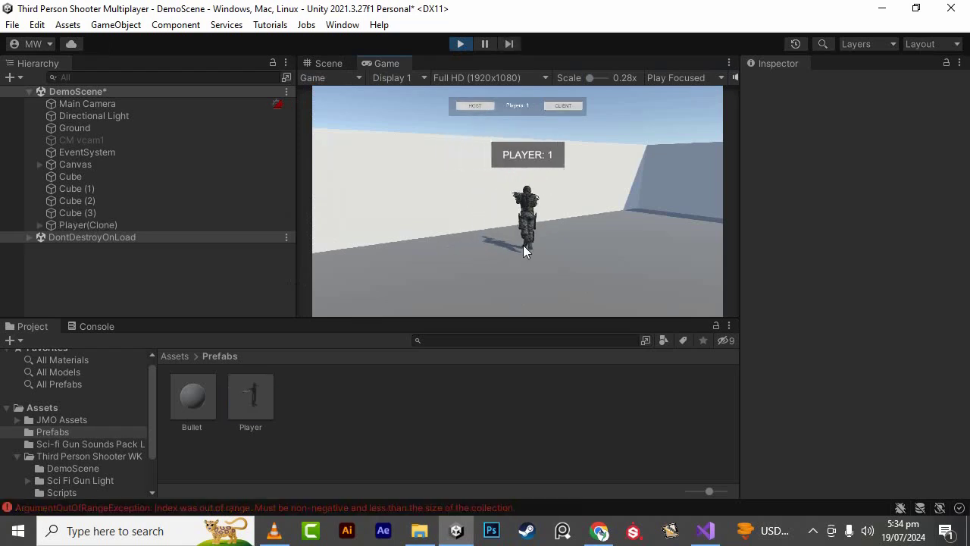
key("d")
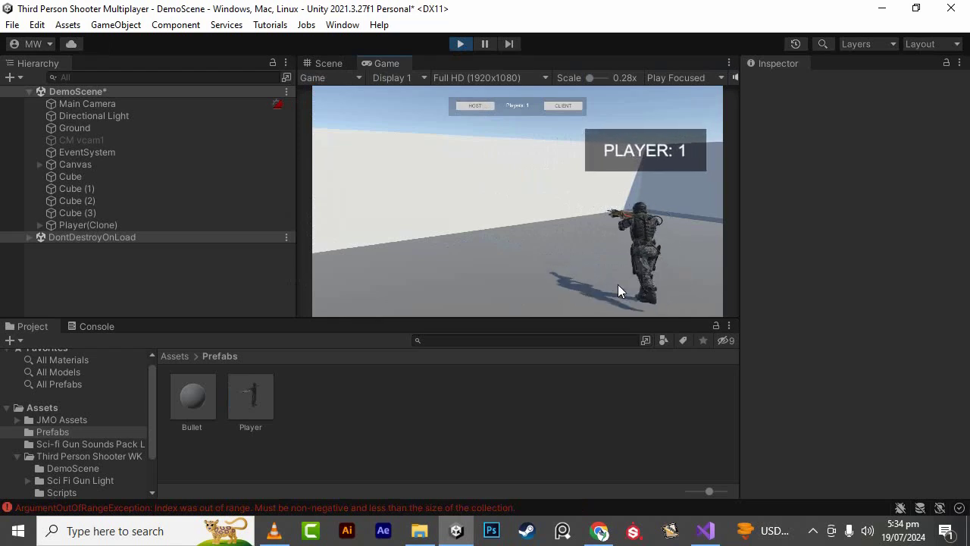
key("s")
key("s")
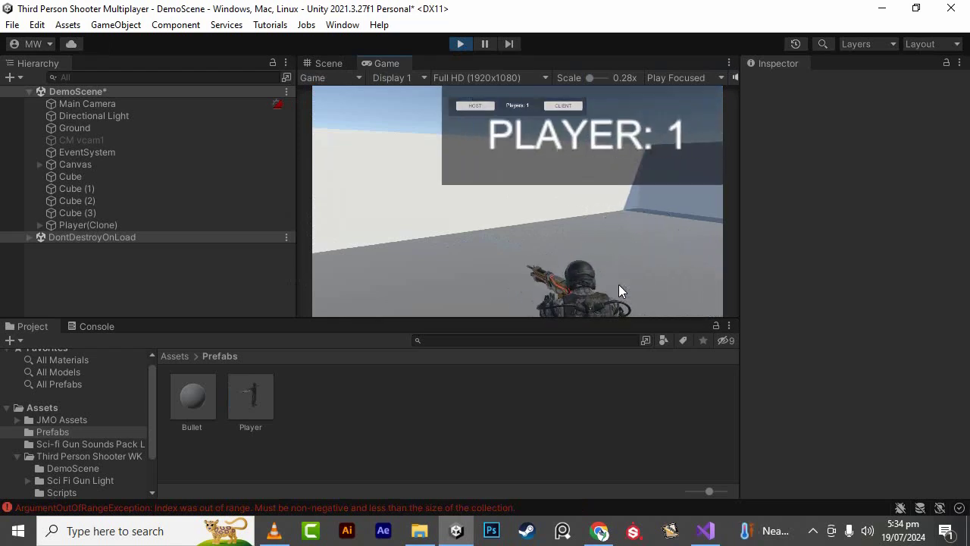
key("w")
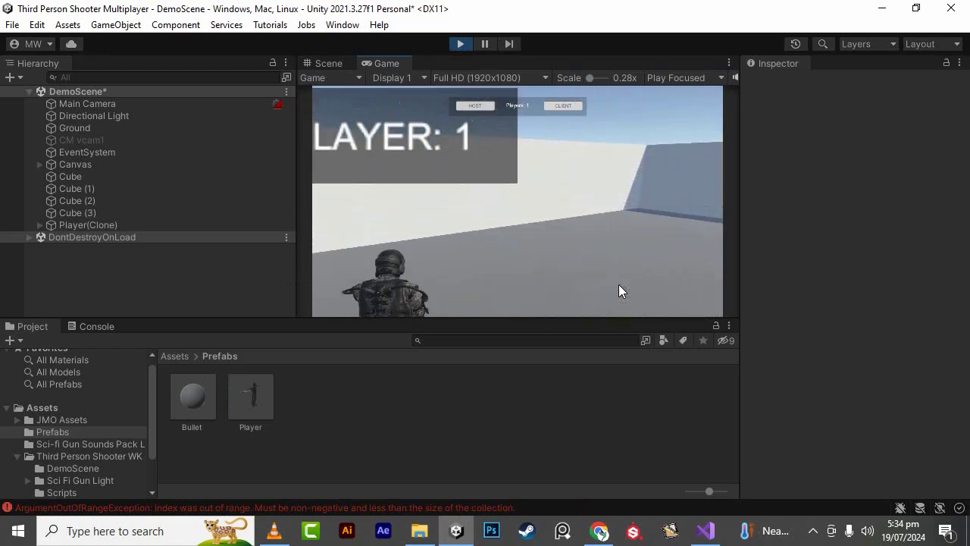
left_click(568, 264)
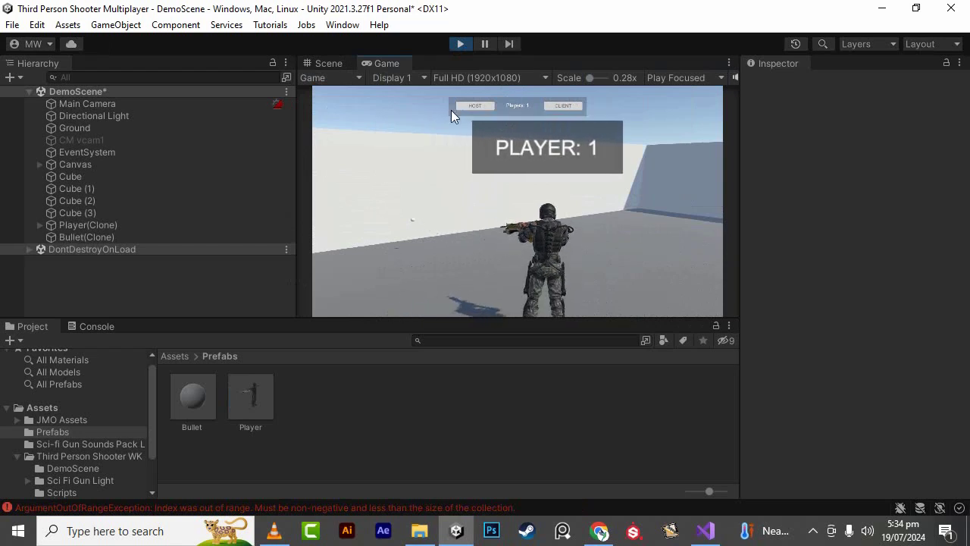
left_click(466, 42)
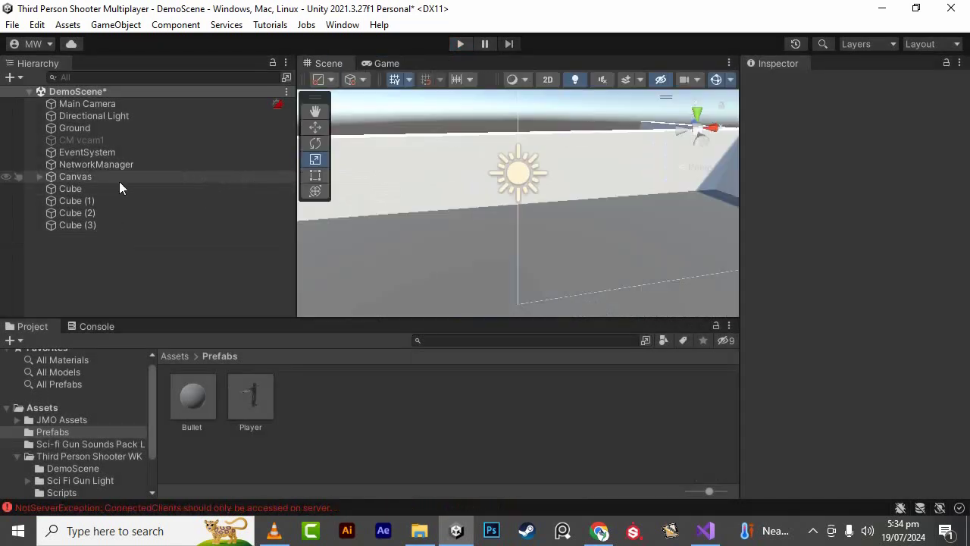
- Open the Player prefab, expand Soldier, and inspect Ch15's Ch 15_body material
double_click(240, 398)
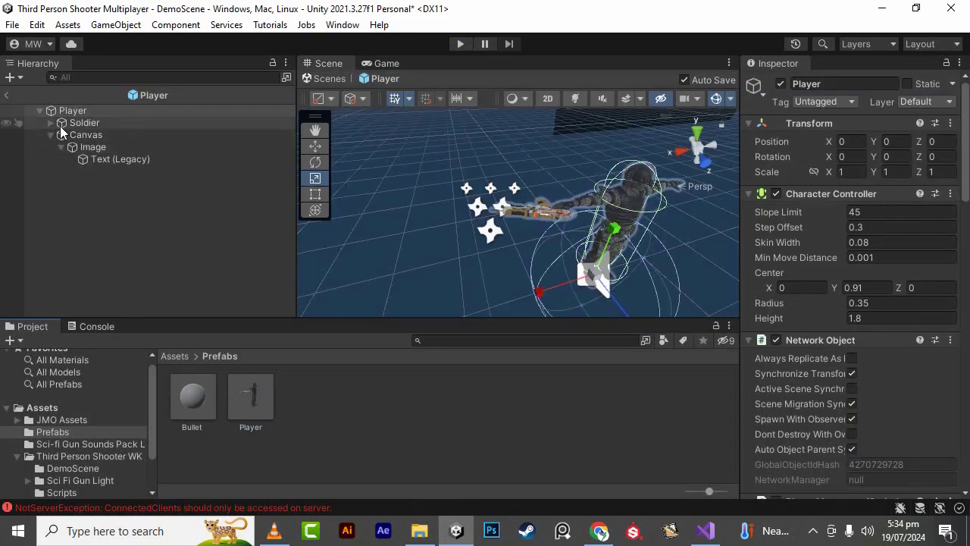
left_click(90, 123)
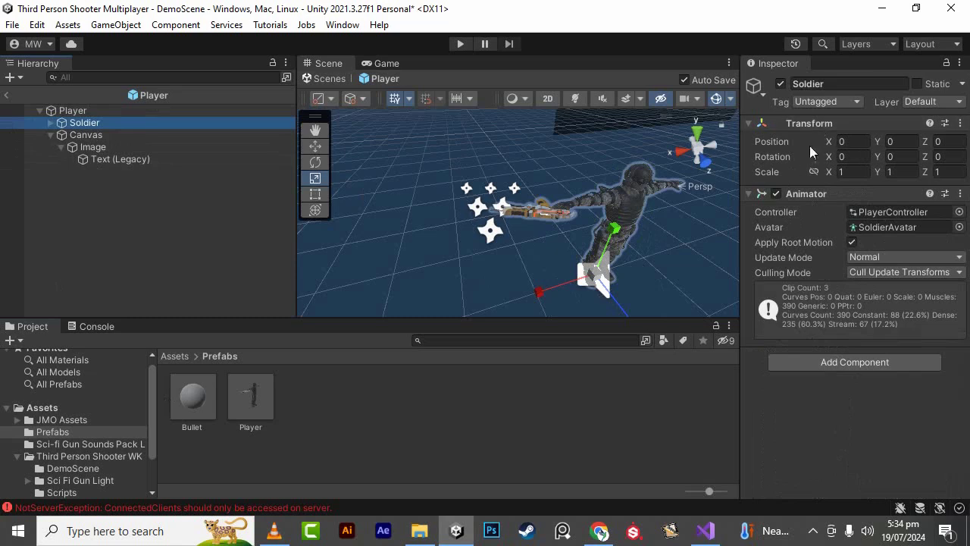
left_click(50, 121)
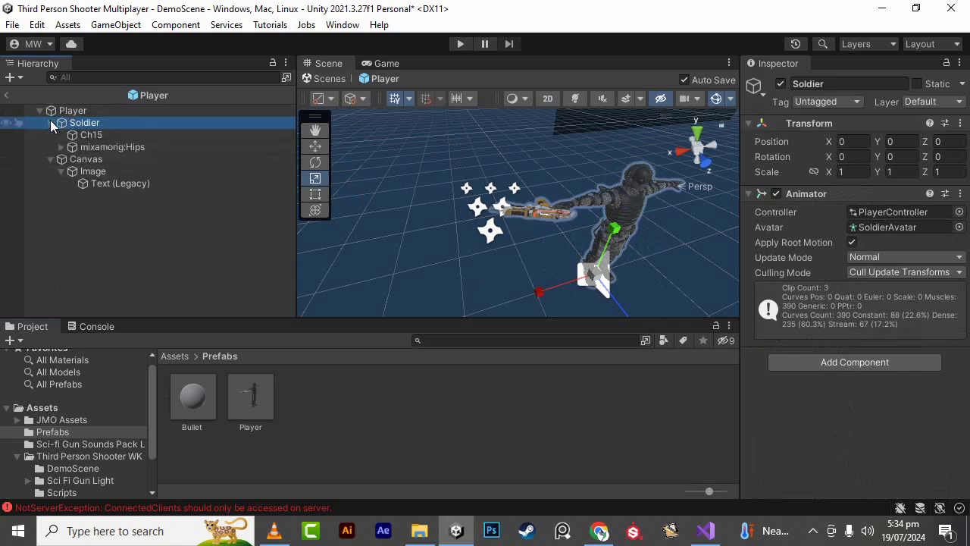
left_click(93, 136)
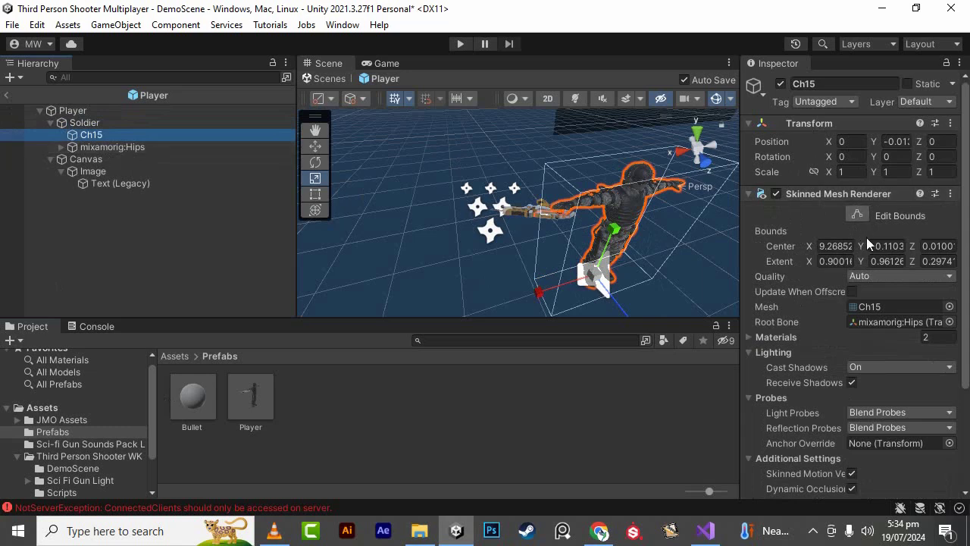
scroll(856, 258, "down", 3)
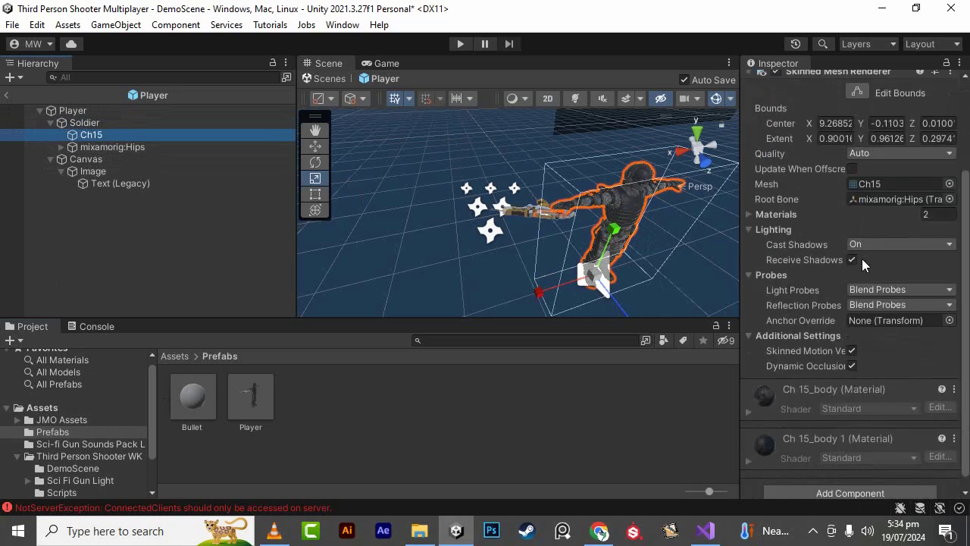
left_click(749, 399)
scroll(812, 367, "down", 4)
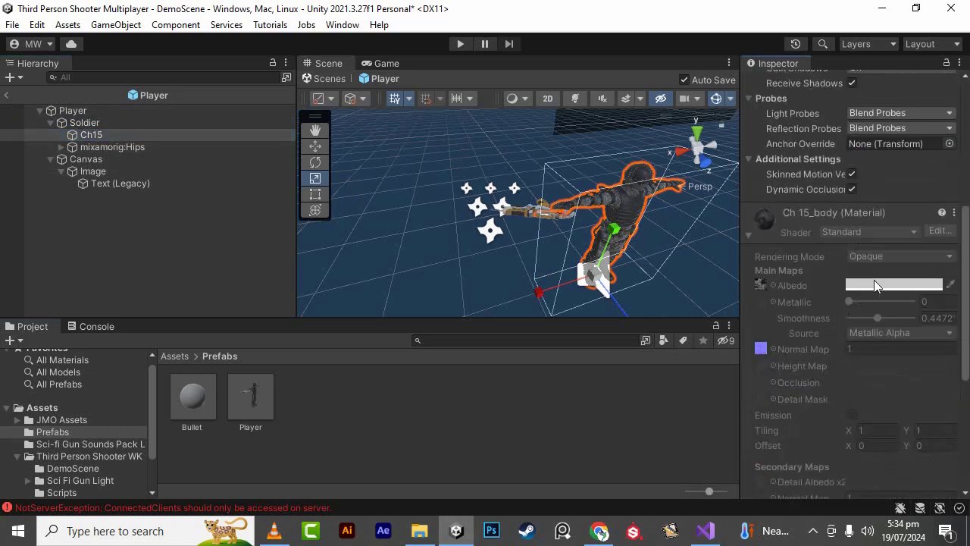
left_click(178, 236)
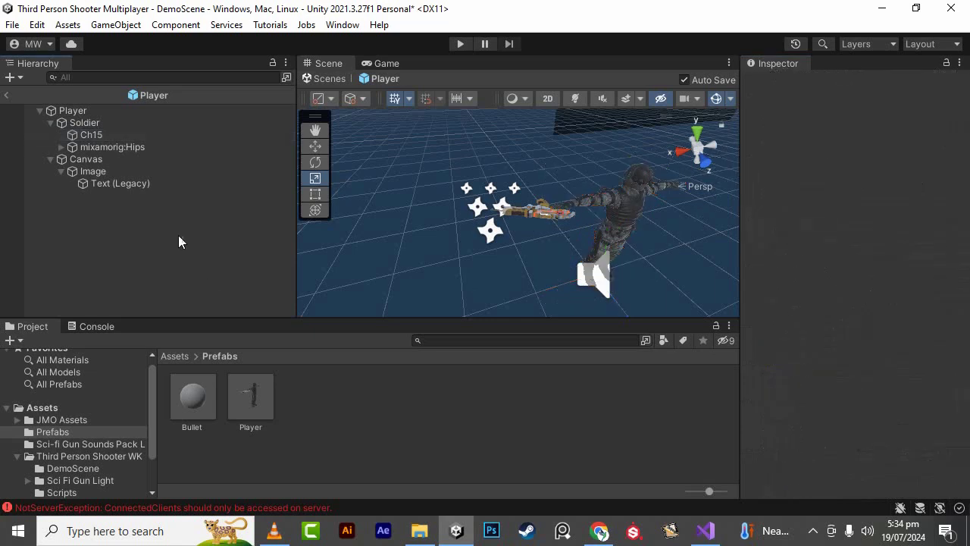
- Return from the Player prefab to DemoScene and close Visual Studio
left_click(6, 95)
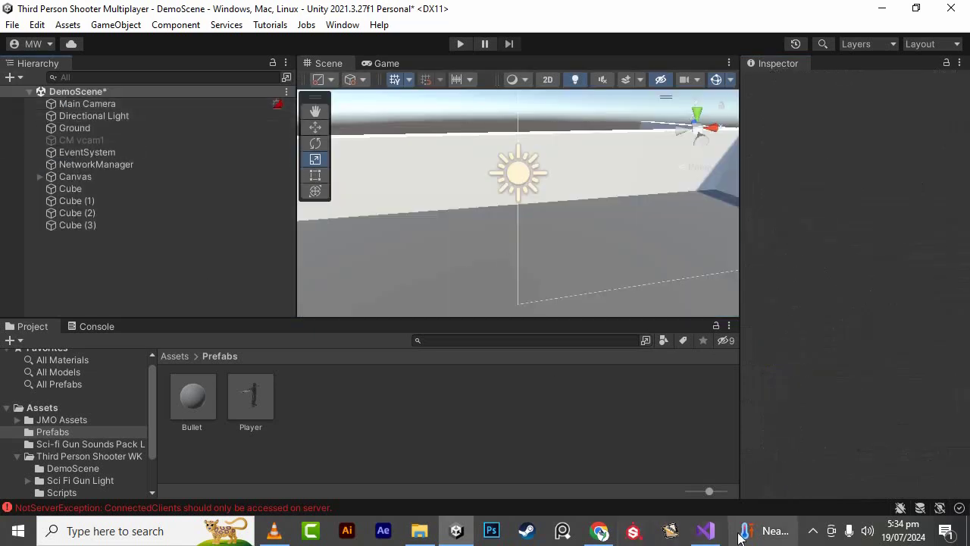
left_click(705, 531)
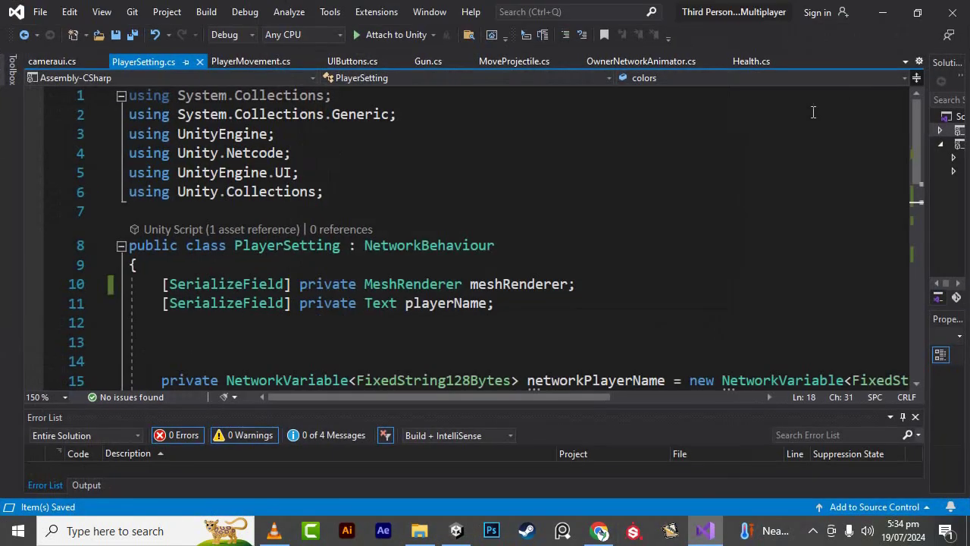
left_click(950, 10)
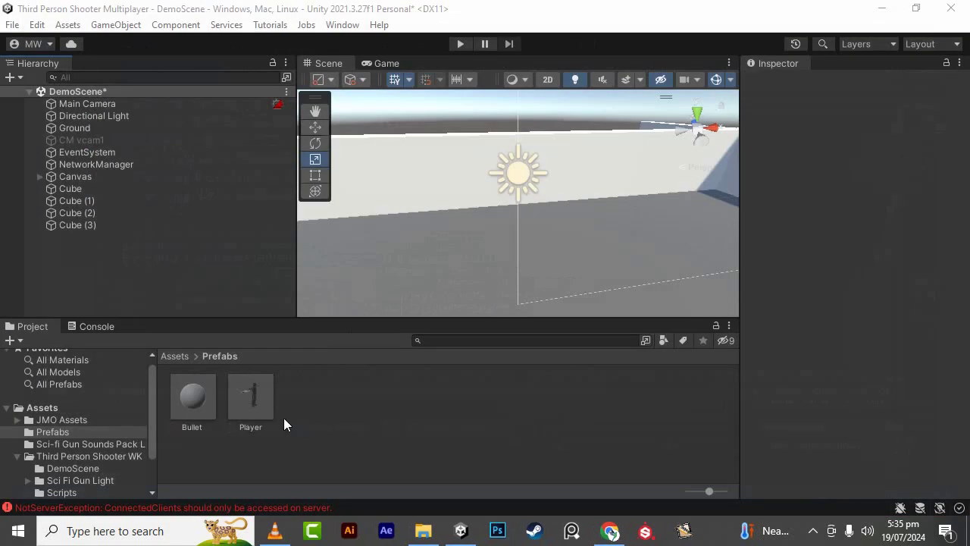
- Clear all error messages from the Unity Console
left_click(271, 508)
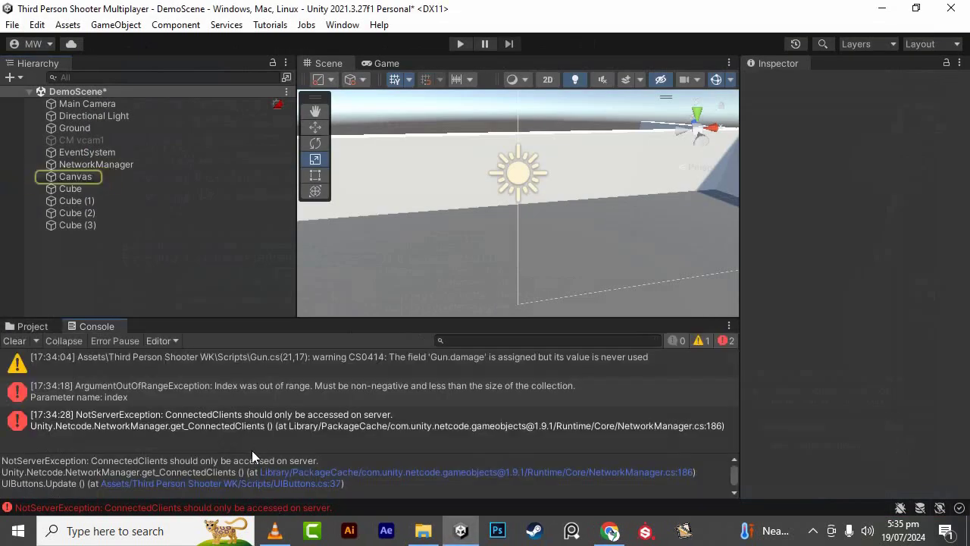
left_click(15, 342)
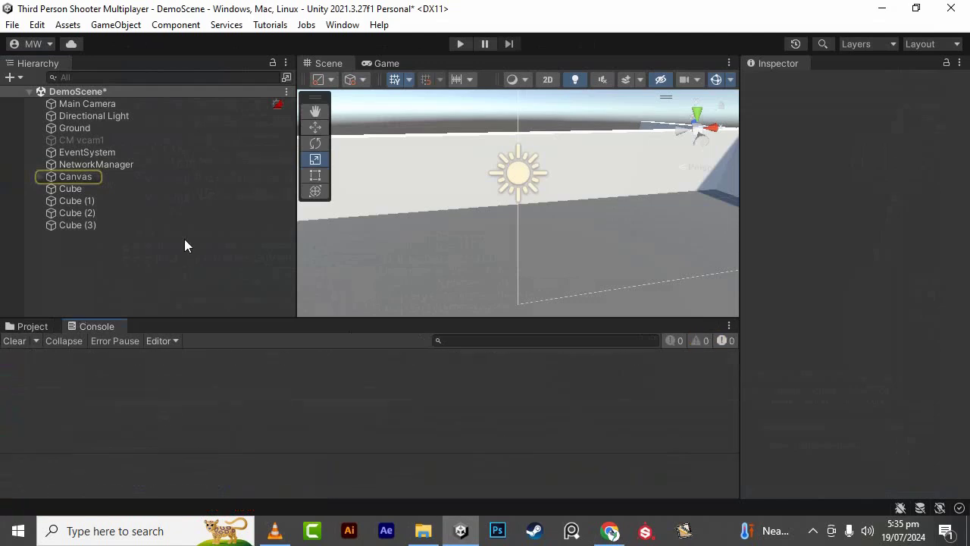
left_click(14, 25)
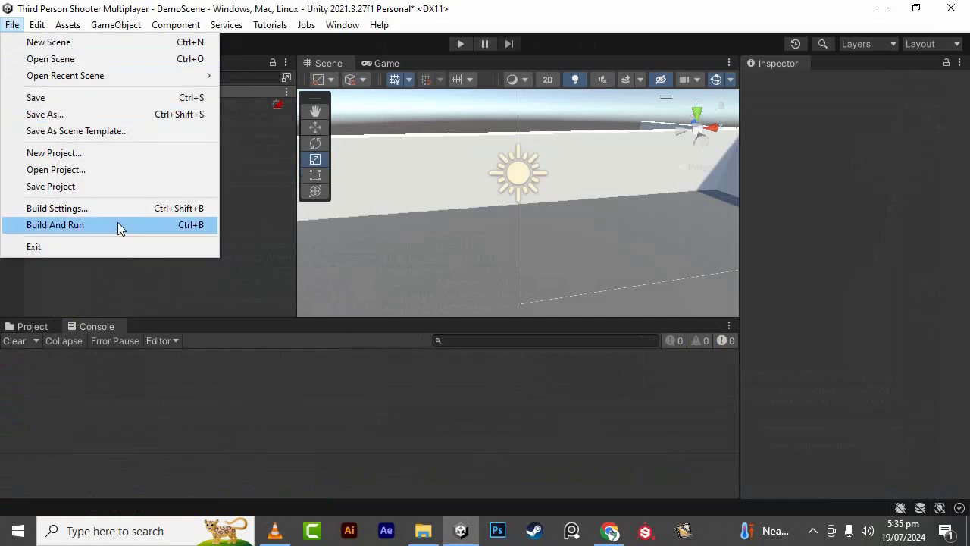
- Open the Player Settings from Build Settings and scroll to Resolution and Presentation
left_click(115, 211)
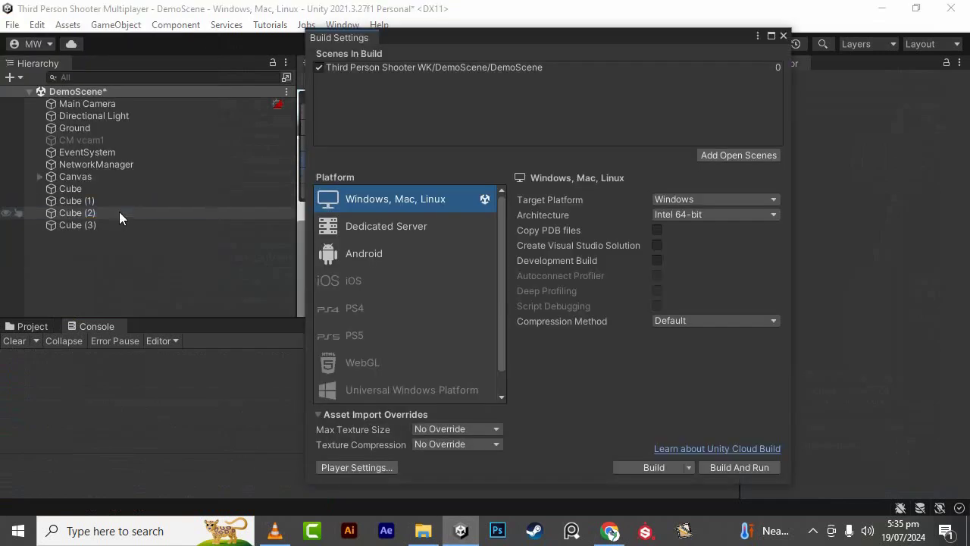
left_click(359, 468)
scroll(642, 296, "down", 1)
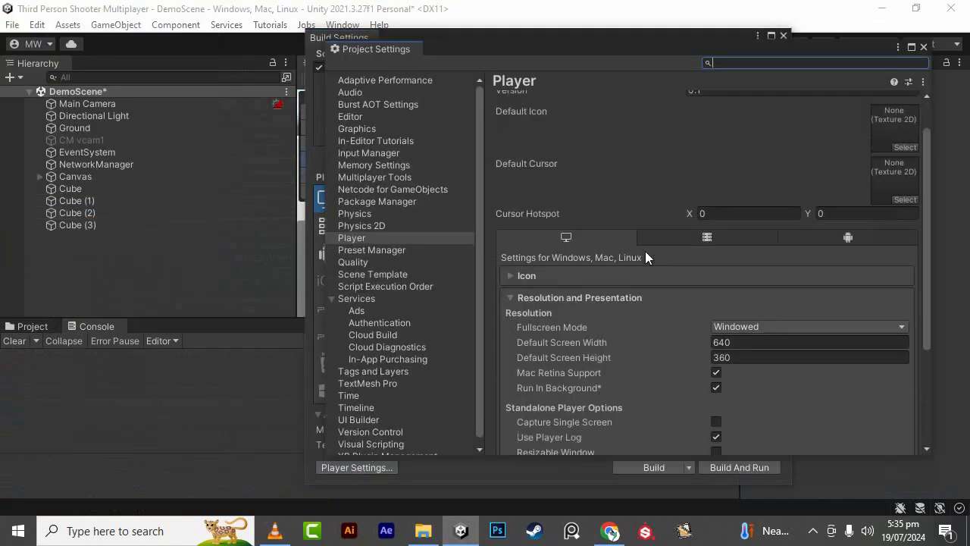
scroll(648, 250, "down", 2)
scroll(648, 250, "down", 1)
- Set the Fullscreen Mode to Windowed
left_click(741, 206)
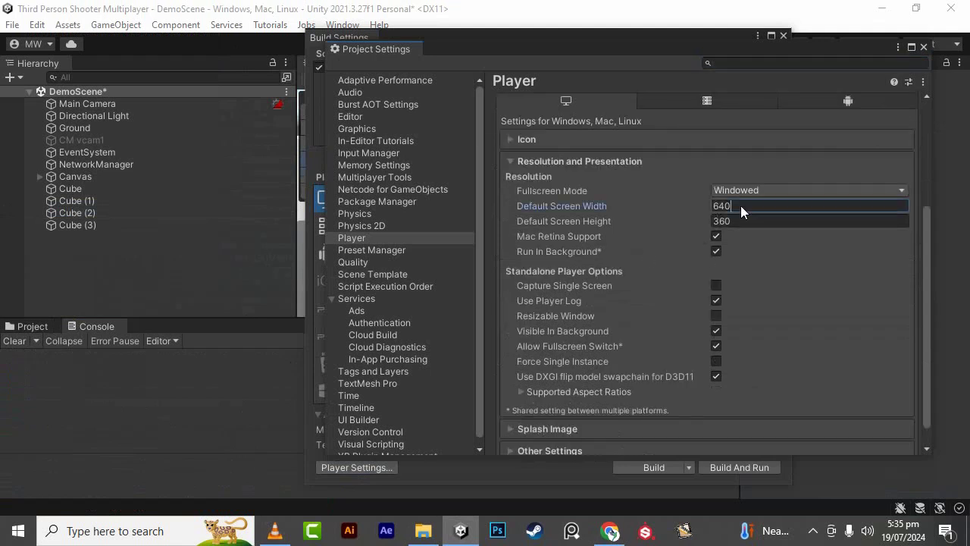
left_click(744, 191)
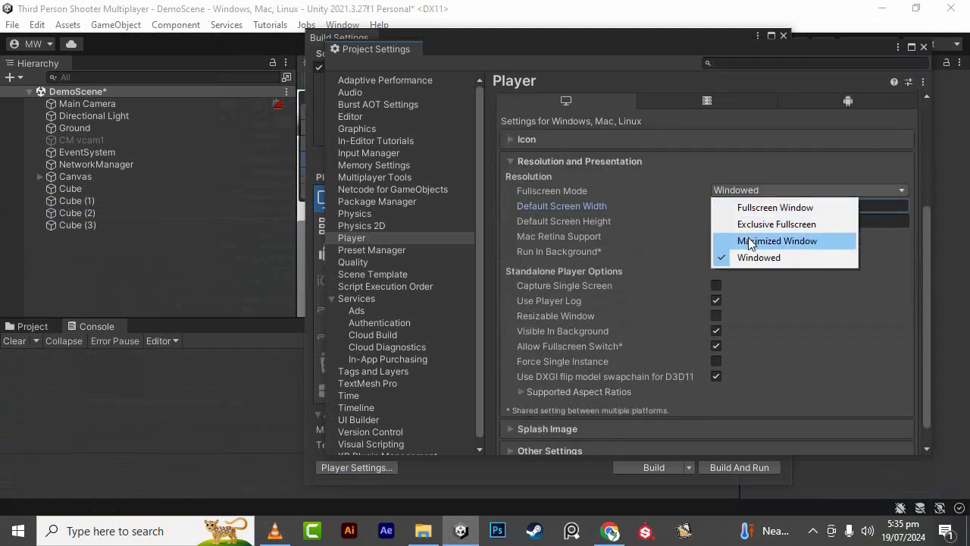
left_click(751, 238)
left_click(738, 192)
left_click(750, 224)
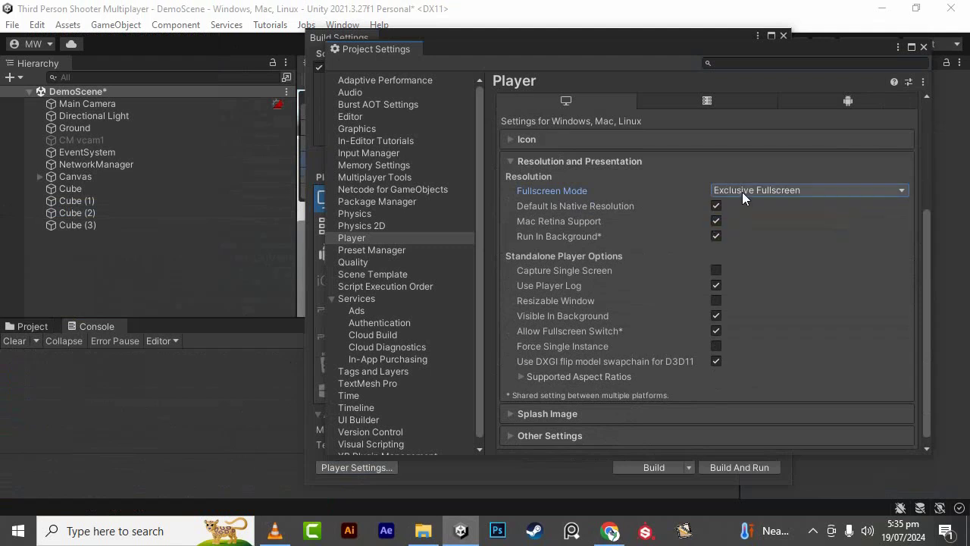
left_click(742, 191)
left_click(758, 258)
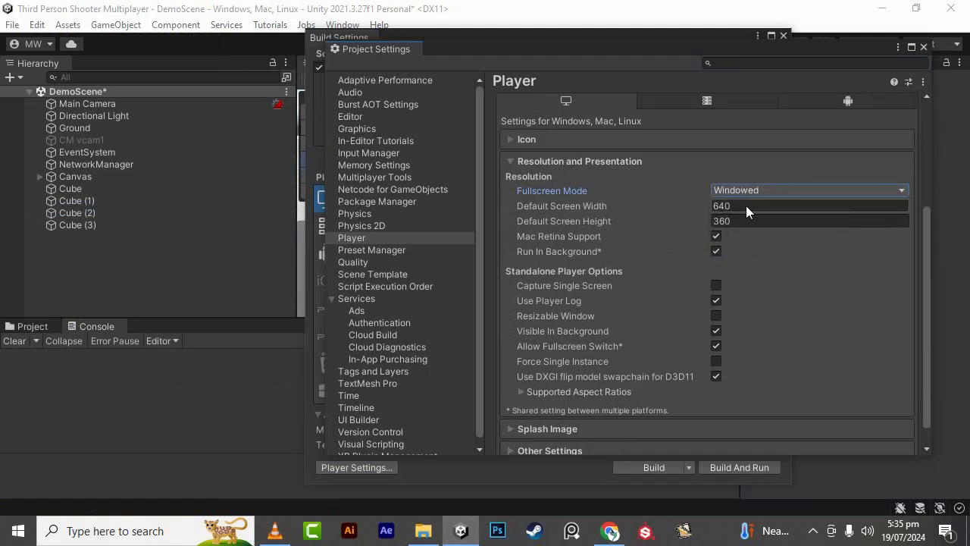
- Set the default screen width to 1280 and height to 720
left_click(746, 206)
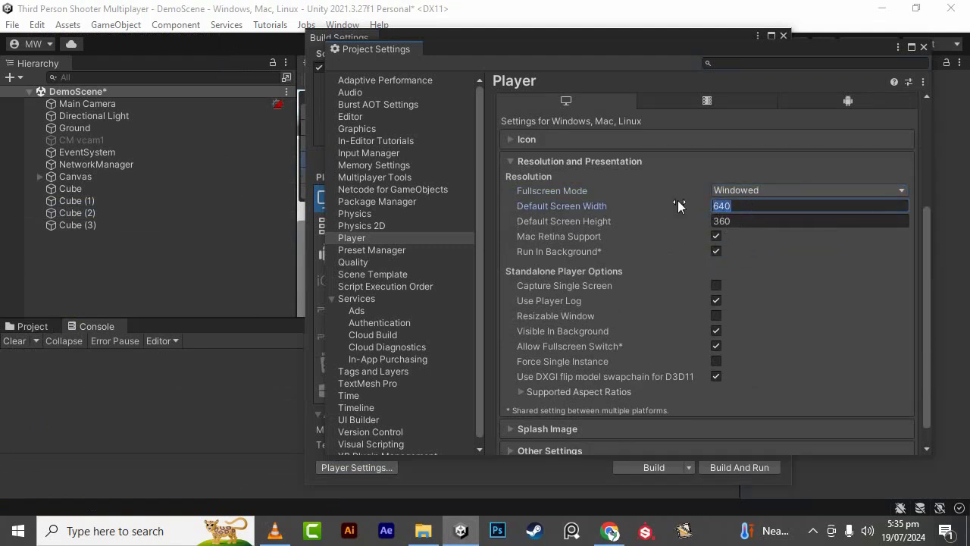
type("12")
type("80")
key("Tab")
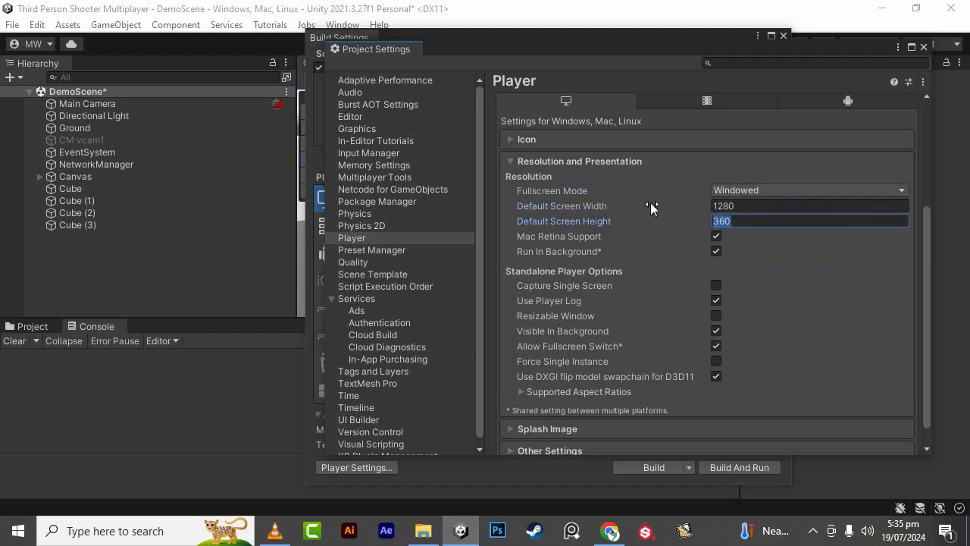
type("720")
scroll(705, 394, "down", 1)
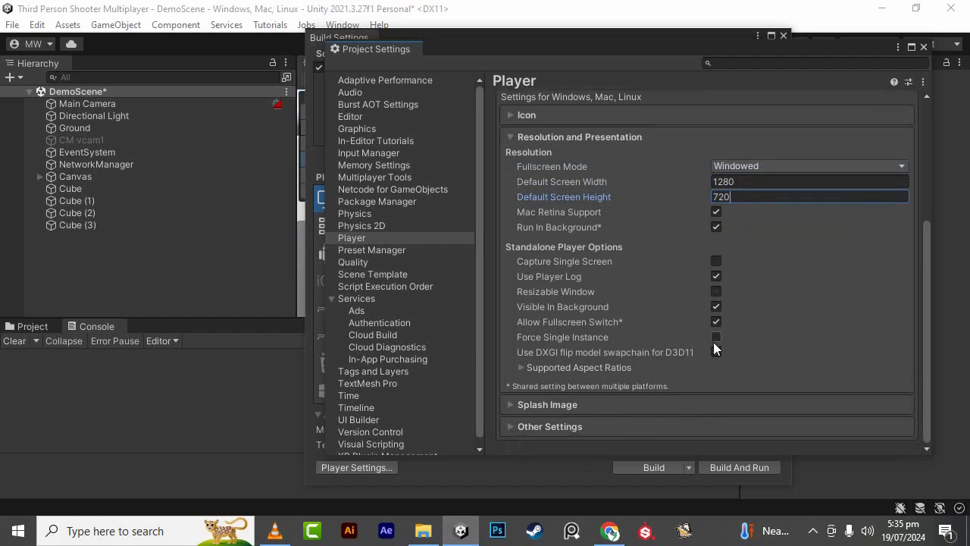
left_click(921, 47)
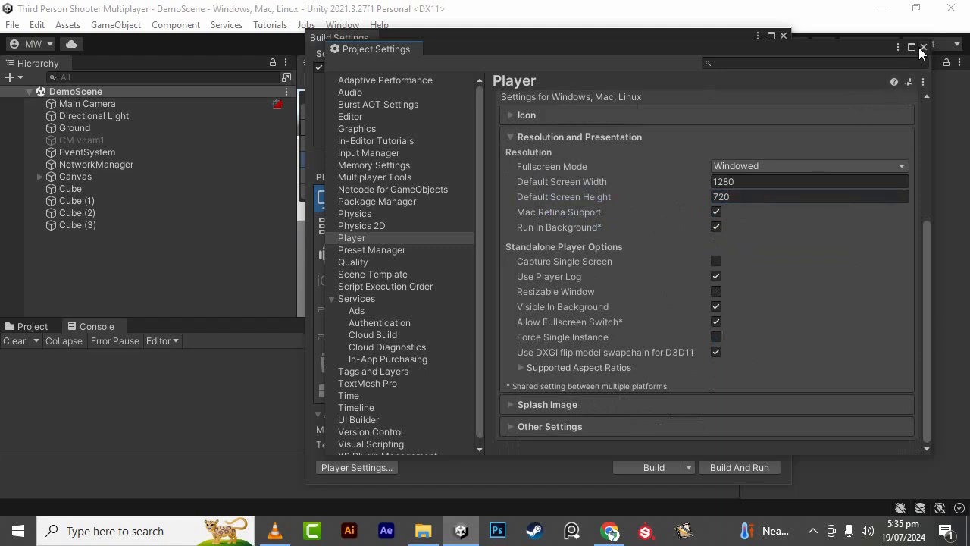
- Close Project Settings and start the Windows build, bringing up the folder picker
left_click(921, 48)
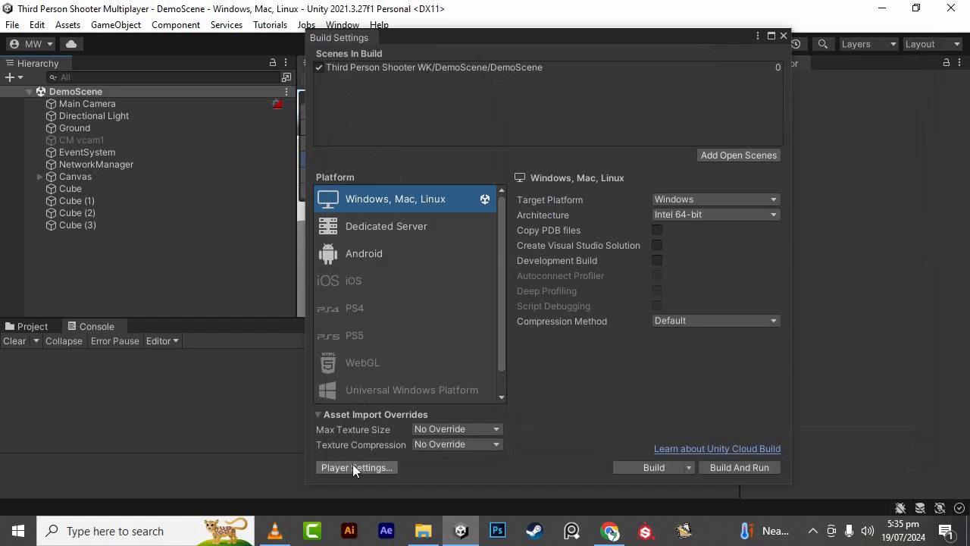
left_click(624, 468)
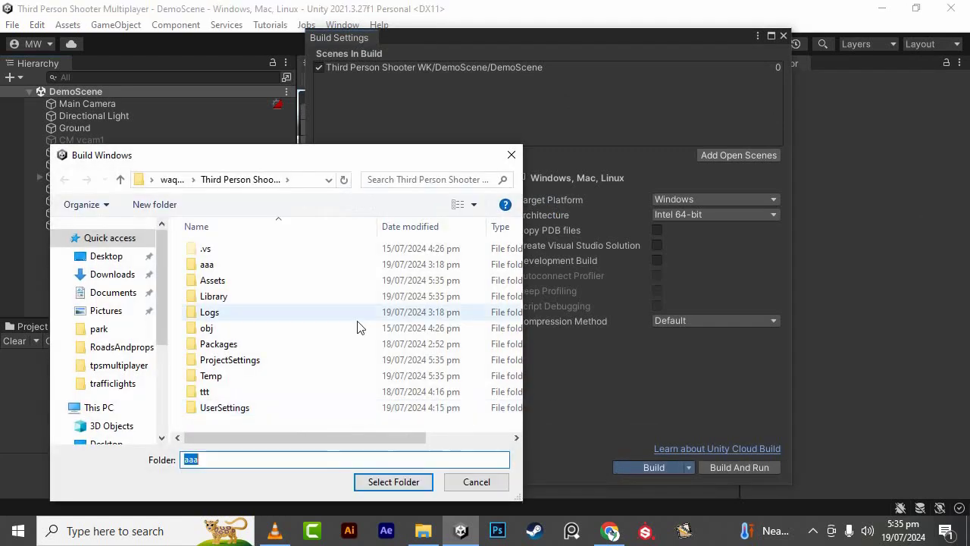
left_click_drag(322, 157, 520, 124)
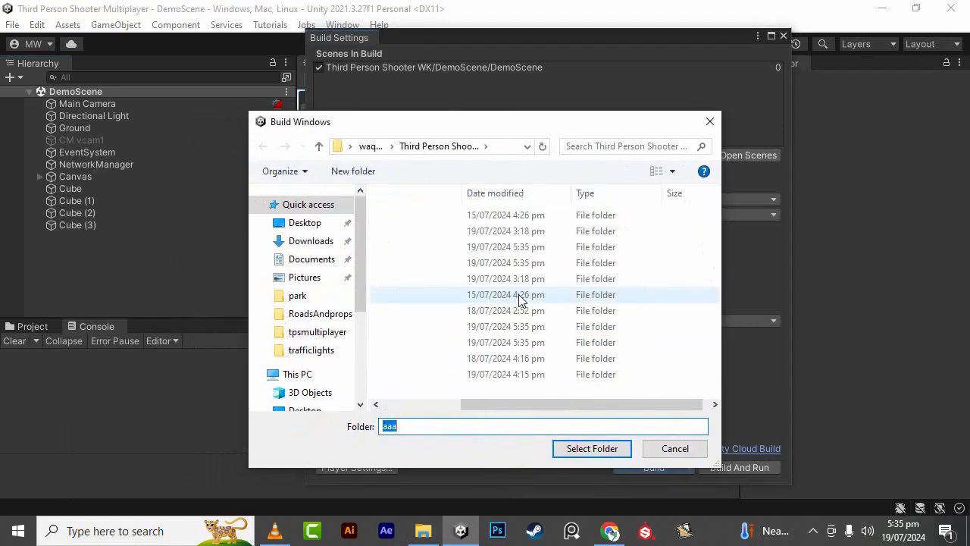
scroll(463, 319, "right", 1)
- Create 'New folder' in the project directory and select it as the build destination
right_click(467, 387)
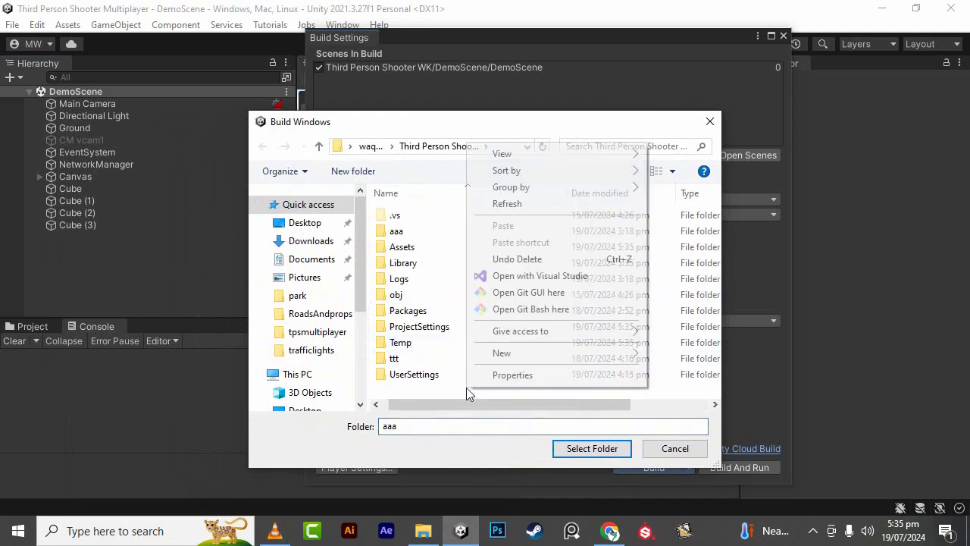
mouse_move(531, 361)
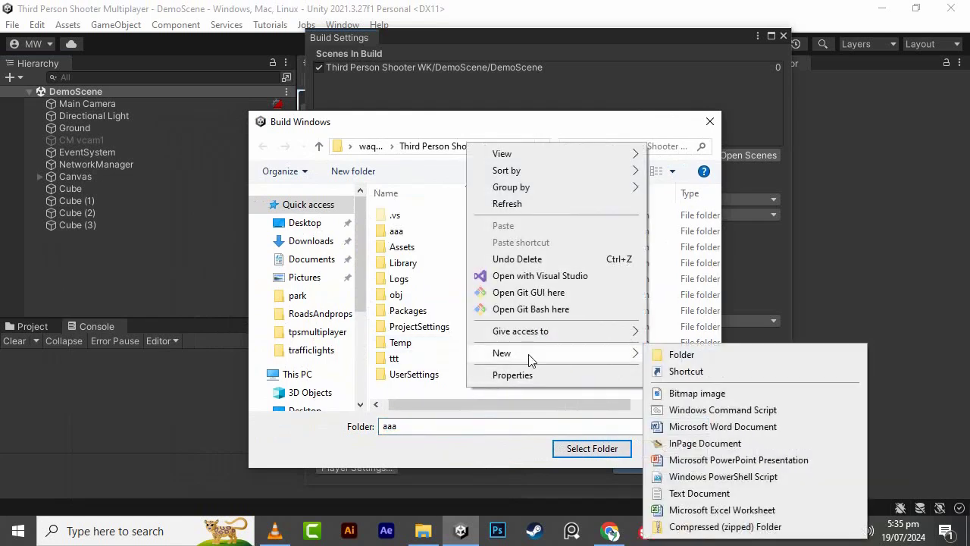
left_click(677, 356)
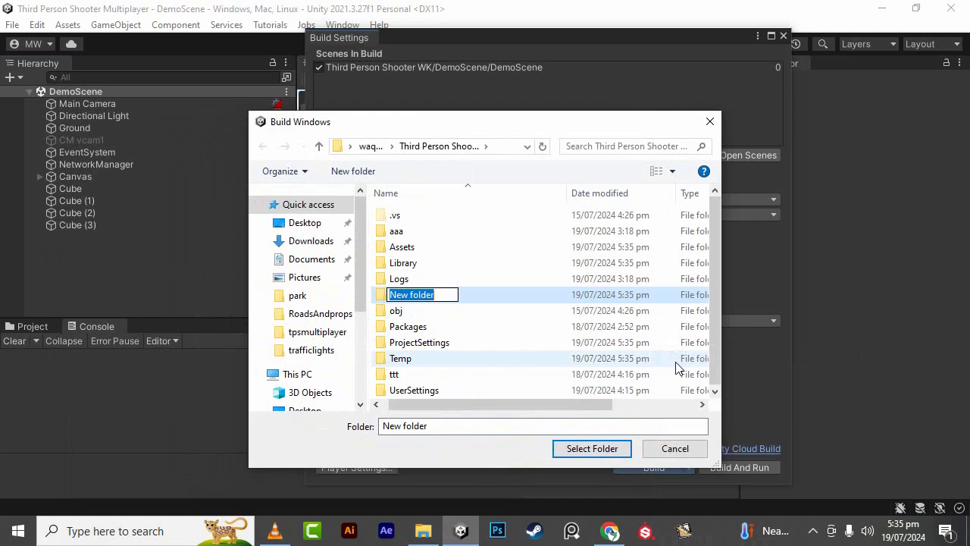
key("Return")
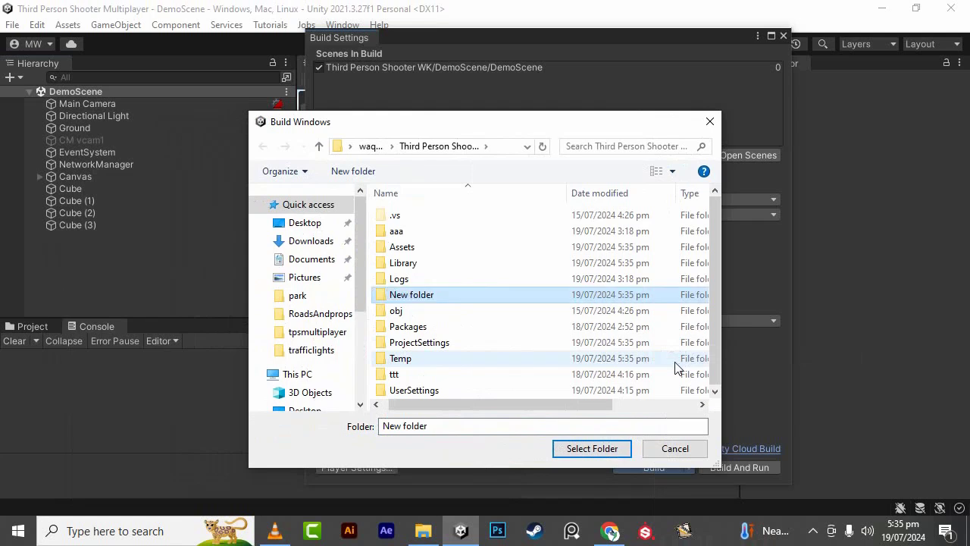
double_click(518, 303)
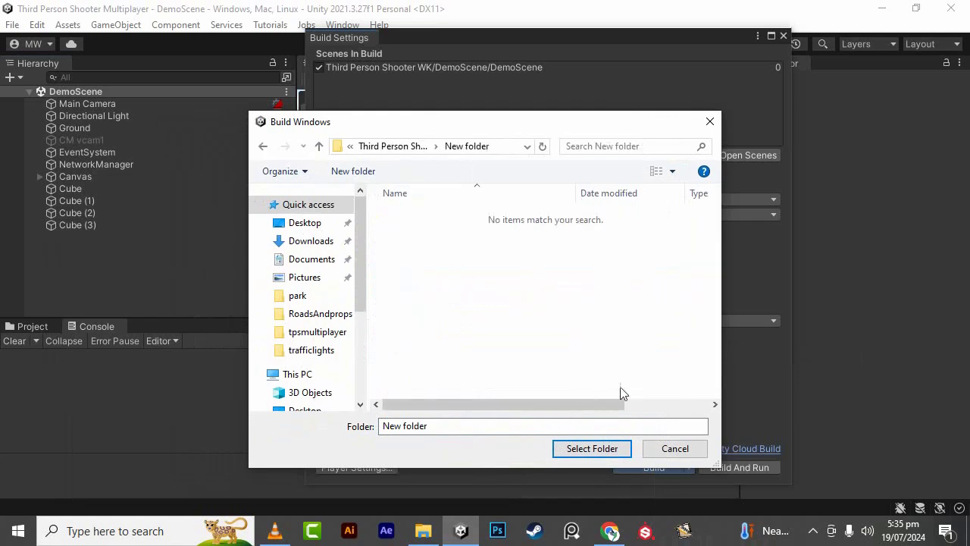
left_click(592, 449)
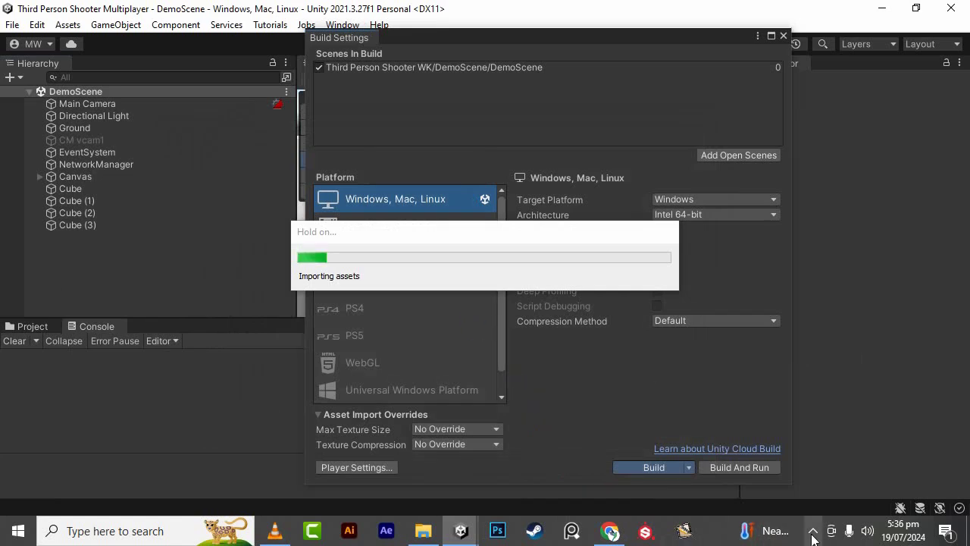
- Close Build Settings and minimize the browser and video player to reveal the build folder
left_click(812, 538)
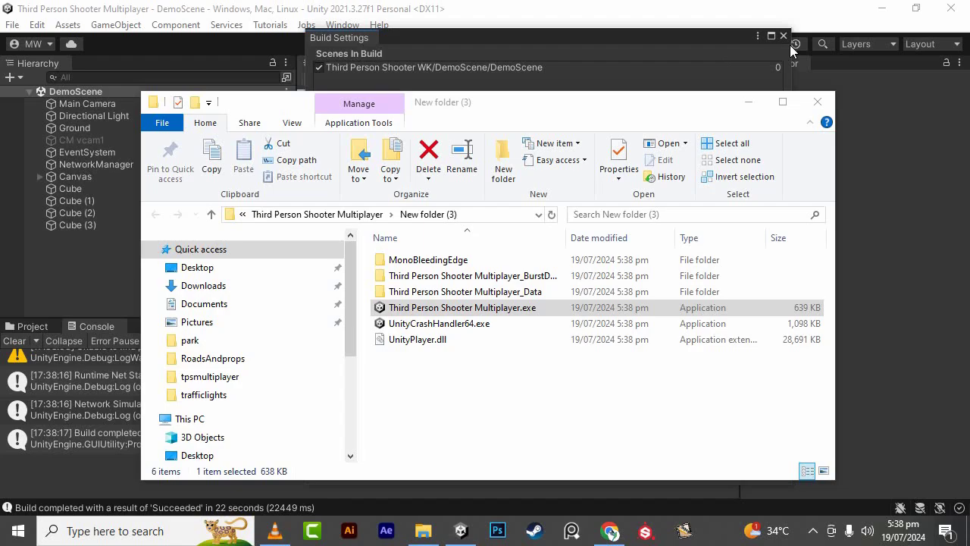
left_click(790, 45)
left_click(783, 34)
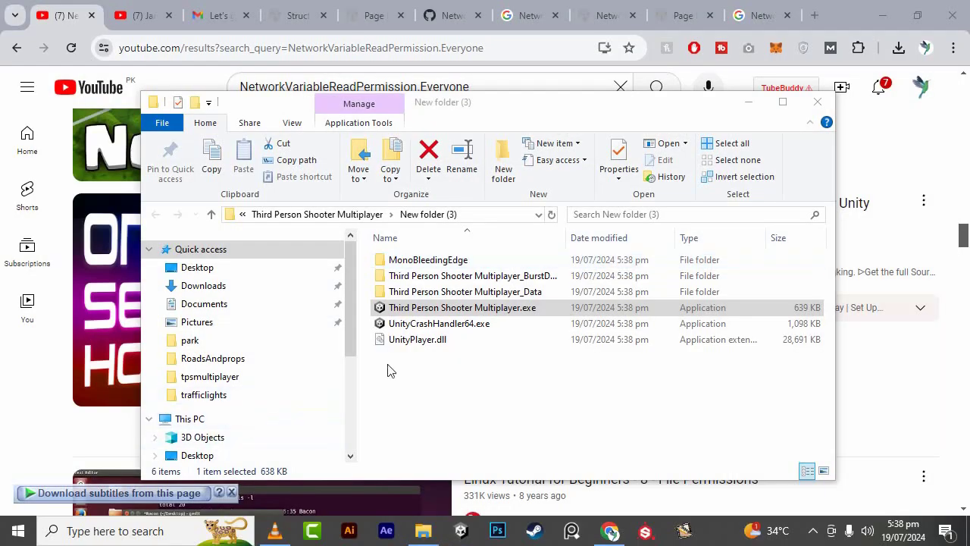
left_click(885, 15)
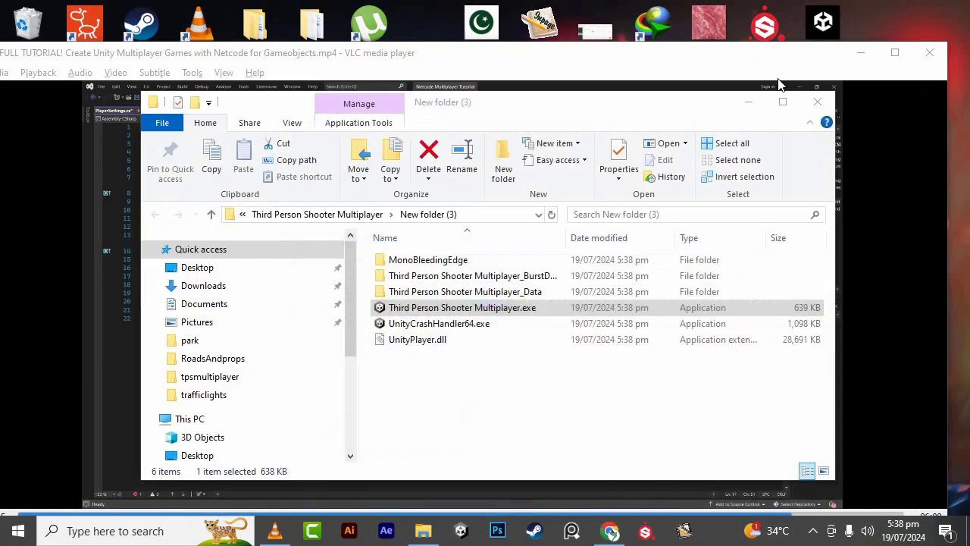
left_click(860, 53)
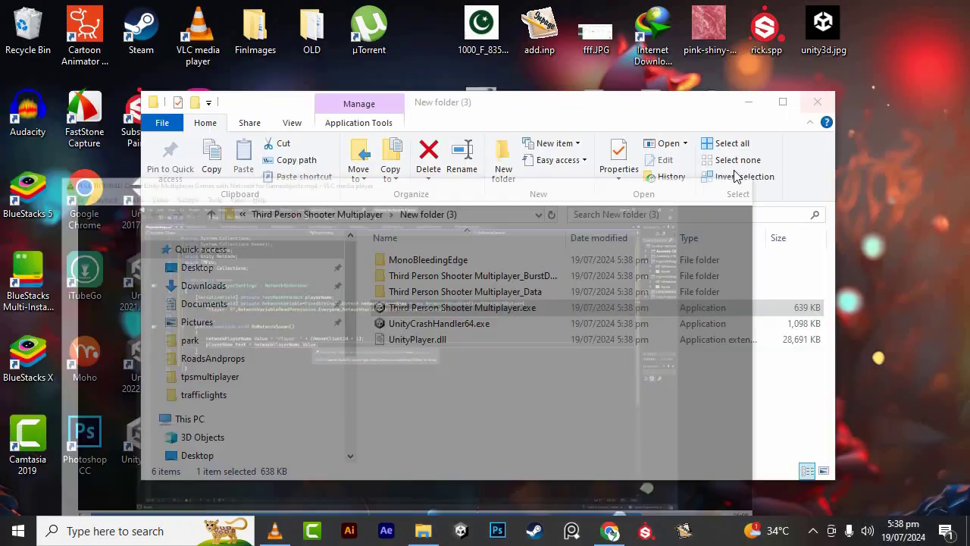
left_click(454, 391)
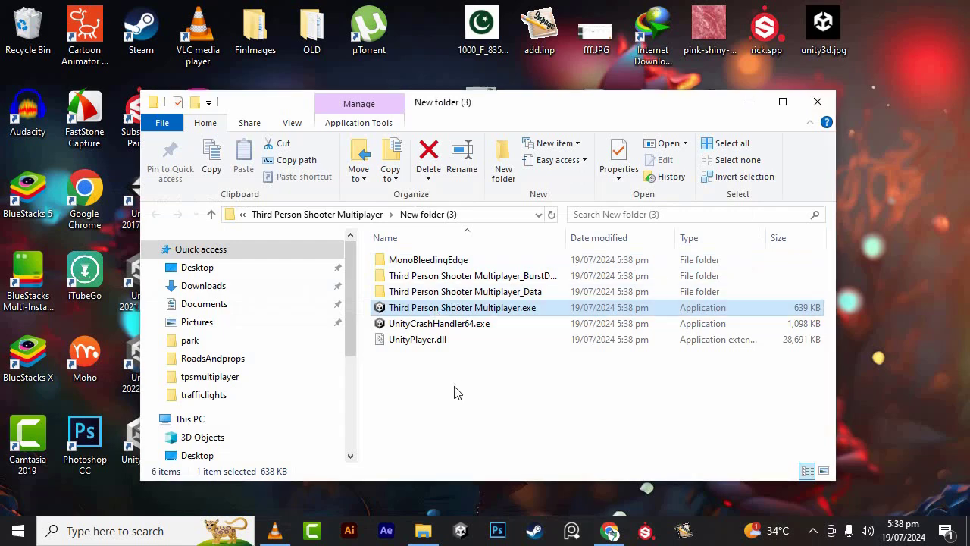
- Launch Third Person Shooter Multiplayer.exe from New folder (3), New folder (2) and New folder
double_click(456, 313)
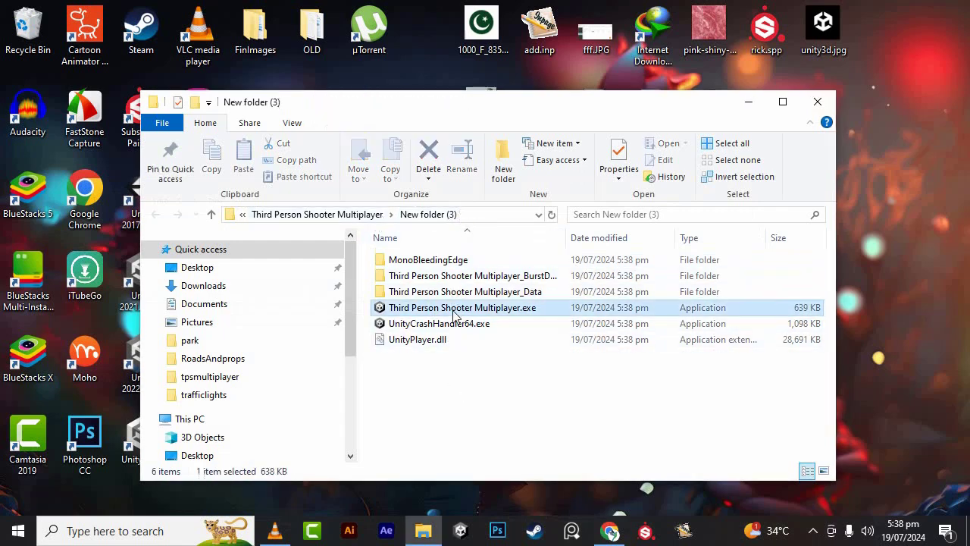
left_click(362, 216)
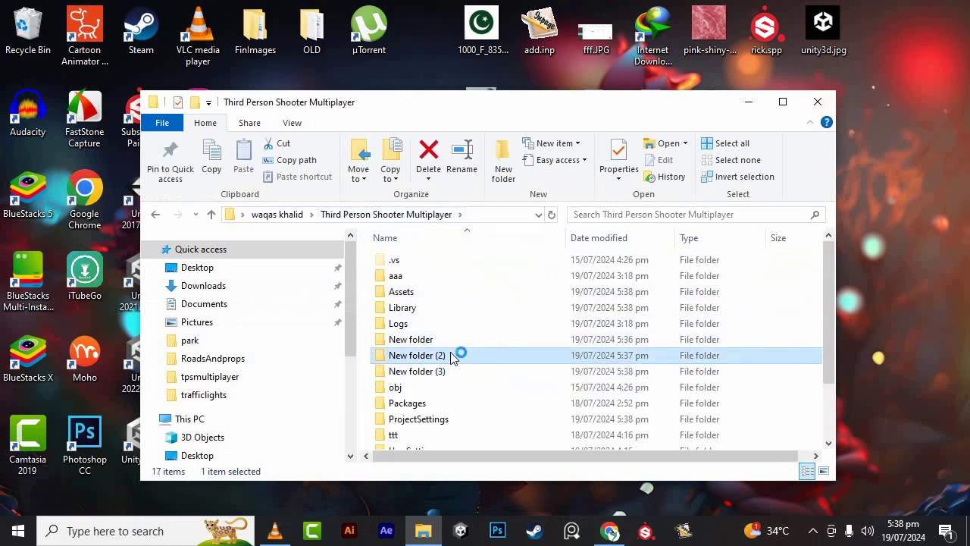
double_click(453, 355)
left_click(430, 315)
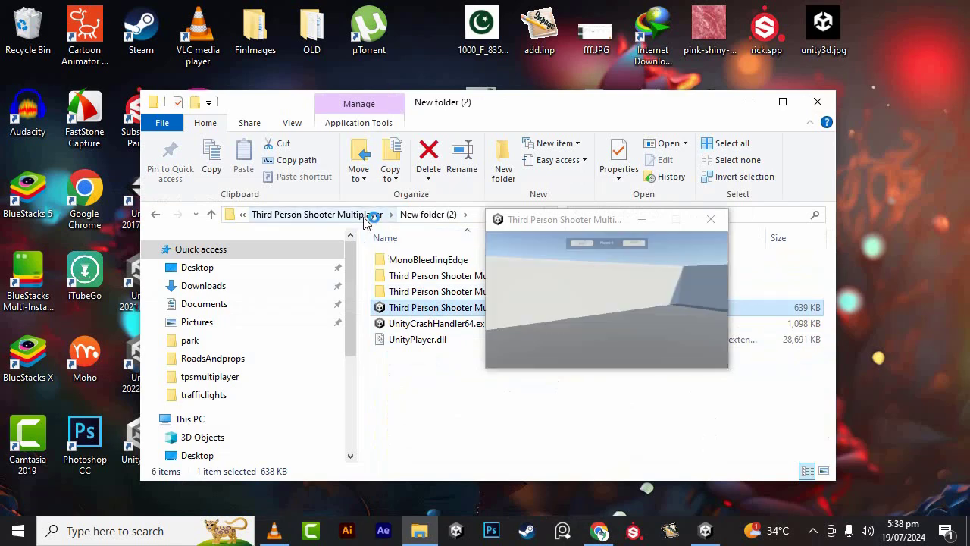
left_click_drag(571, 220, 759, 255)
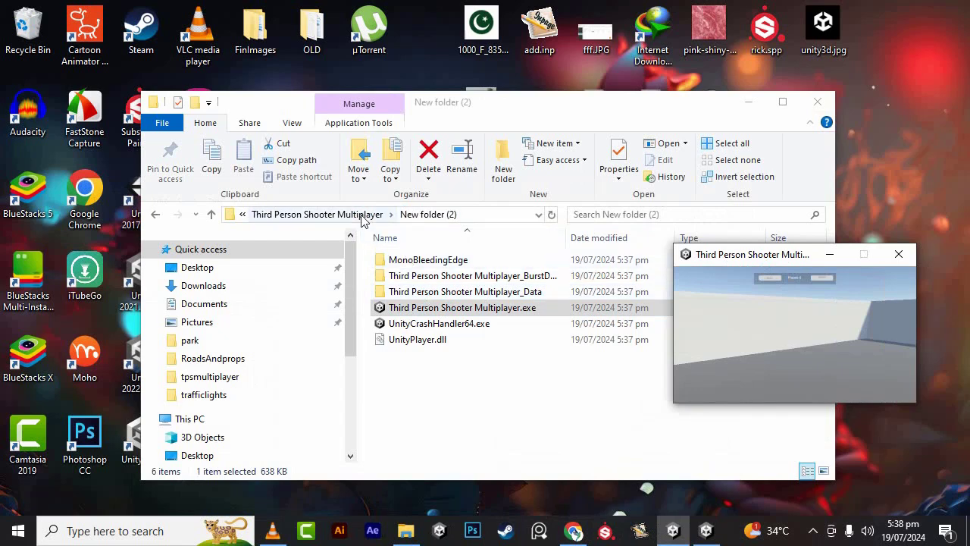
left_click(334, 214)
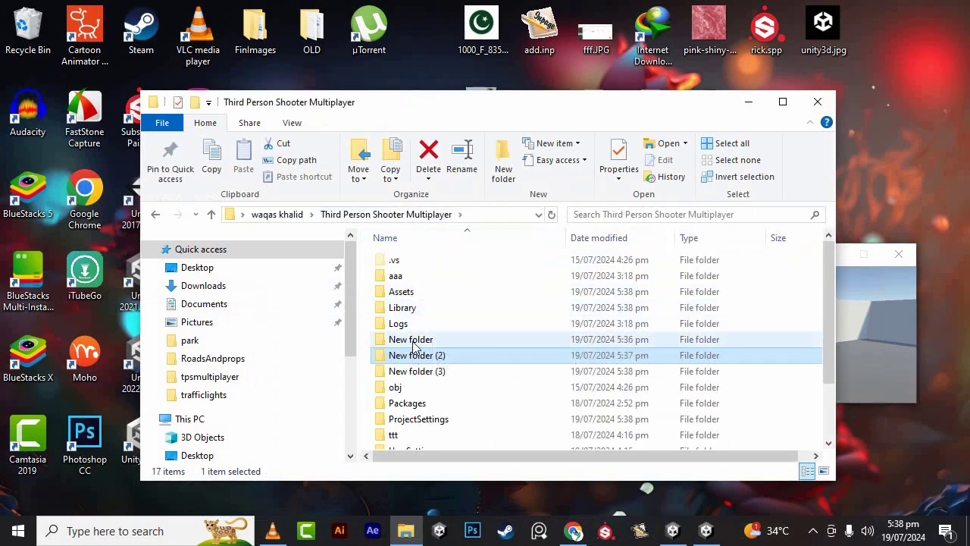
double_click(413, 341)
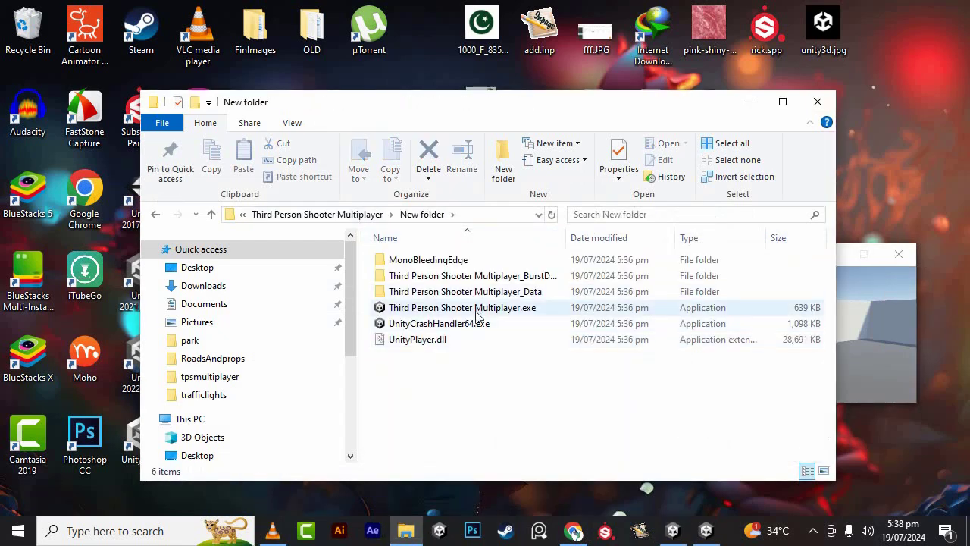
double_click(463, 307)
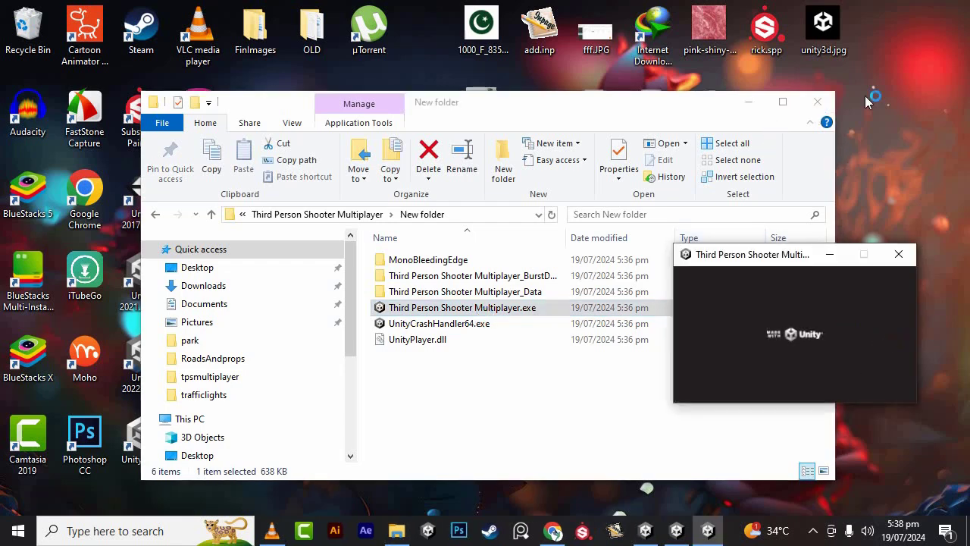
- Close File Explorer, arrange the three game windows side by side, and host in the right one
left_click(819, 102)
mouse_move(752, 256)
left_mouse_down()
mouse_move(159, 213)
mouse_move(241, 210)
left_mouse_up()
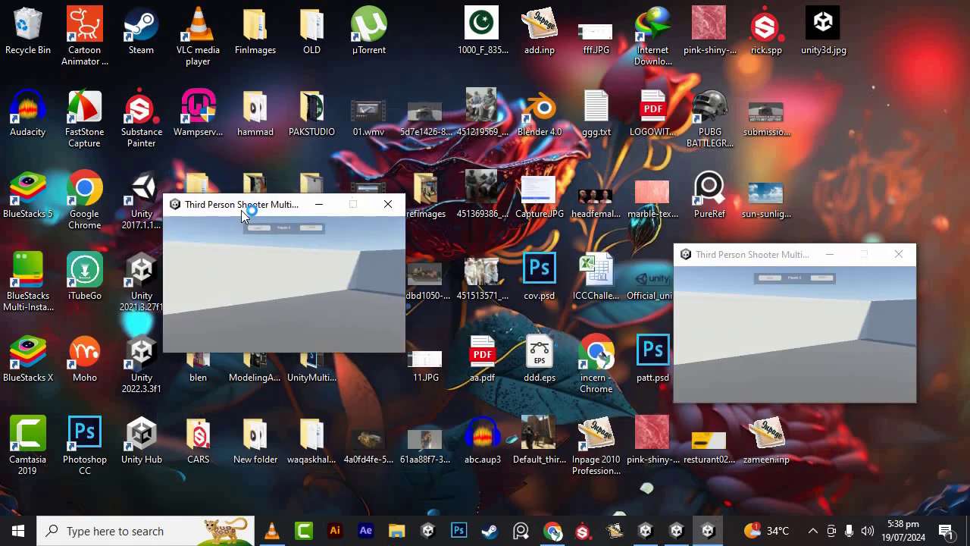
left_click_drag(500, 110, 447, 108)
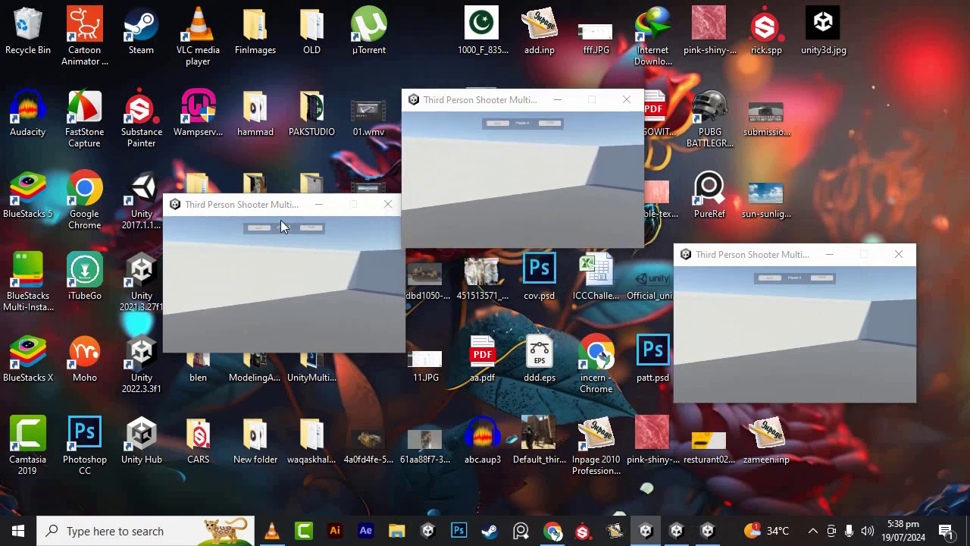
mouse_move(273, 213)
left_mouse_down()
mouse_move(513, 303)
mouse_move(509, 271)
left_mouse_up()
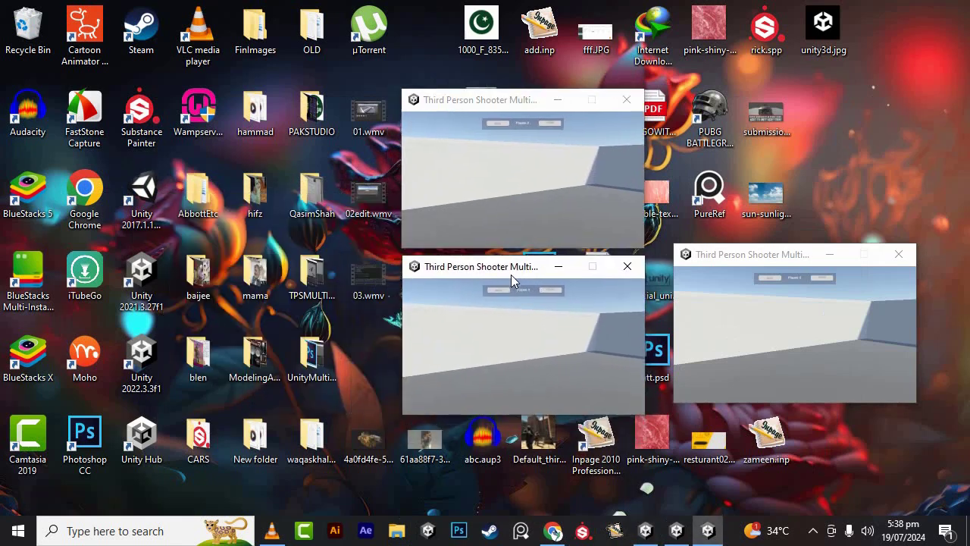
left_click_drag(703, 257, 677, 192)
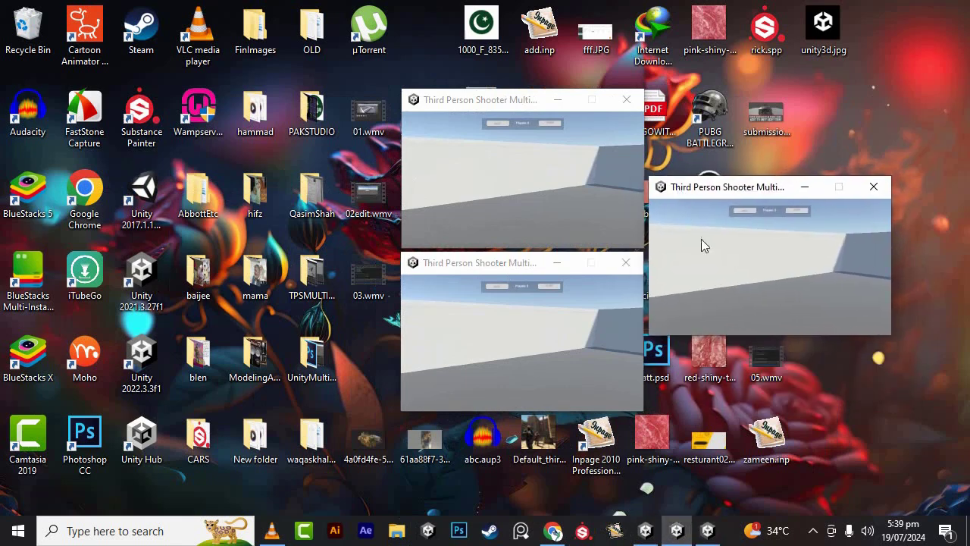
left_click(747, 210)
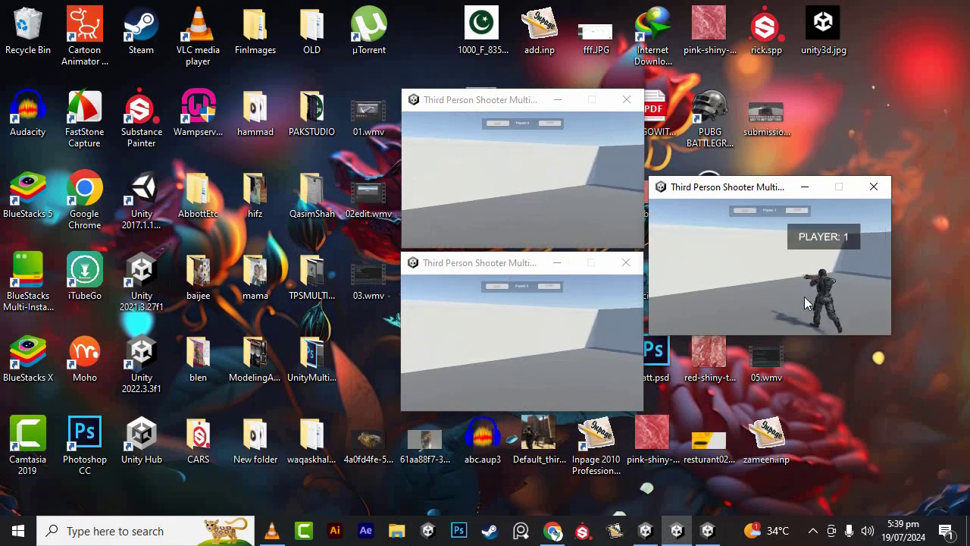
- Join the hosted session as clients from the lower and top game windows
left_click(542, 280)
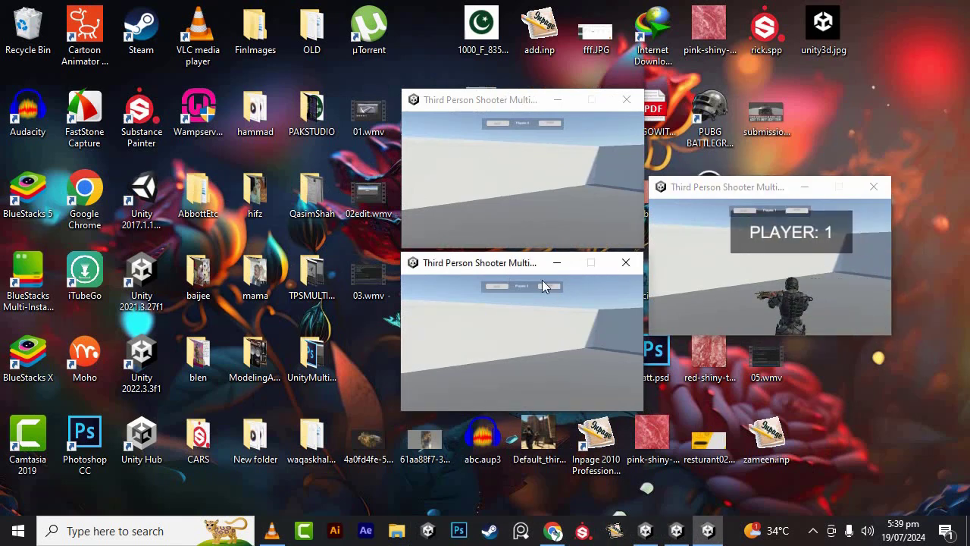
left_click(541, 287)
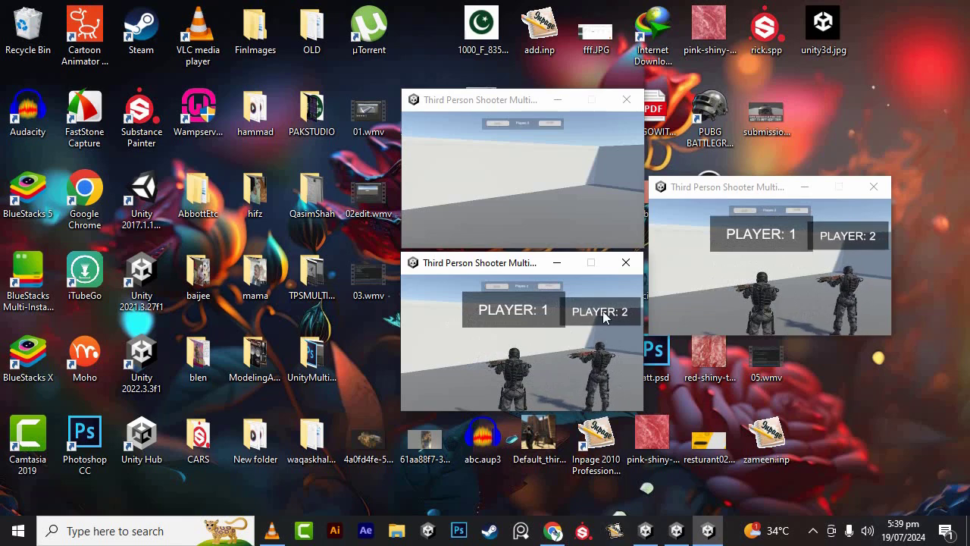
left_click(545, 122)
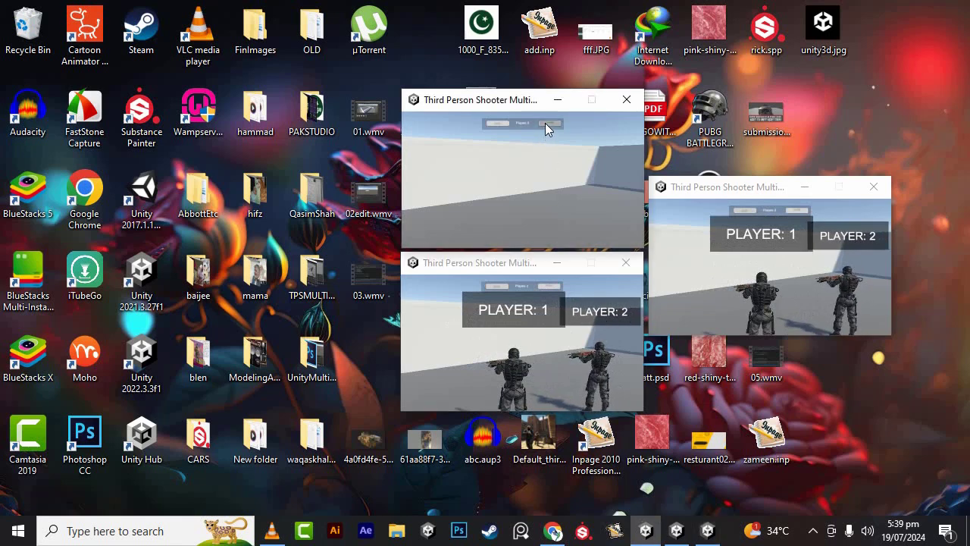
- Move each window's soldier with the A, S and D keys to confirm the players sync
key("a")
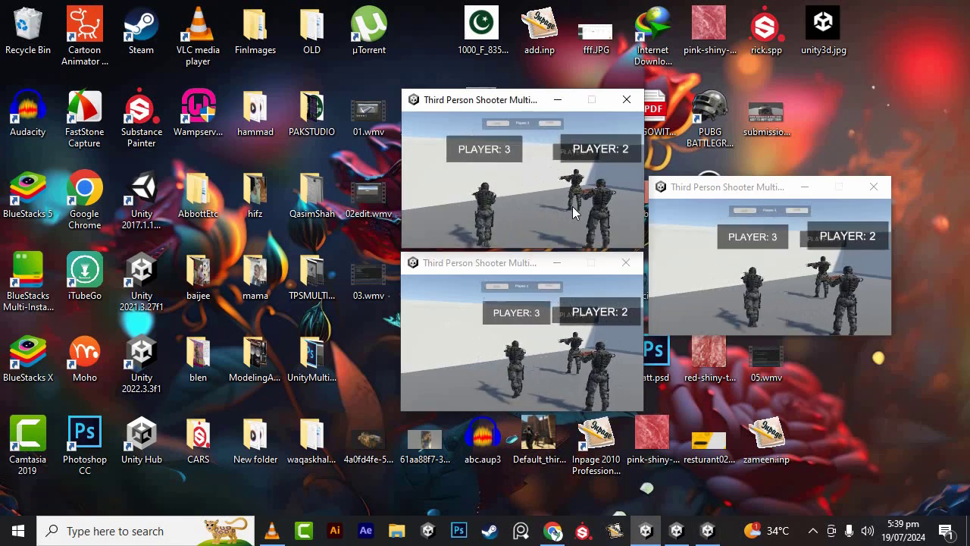
key("a")
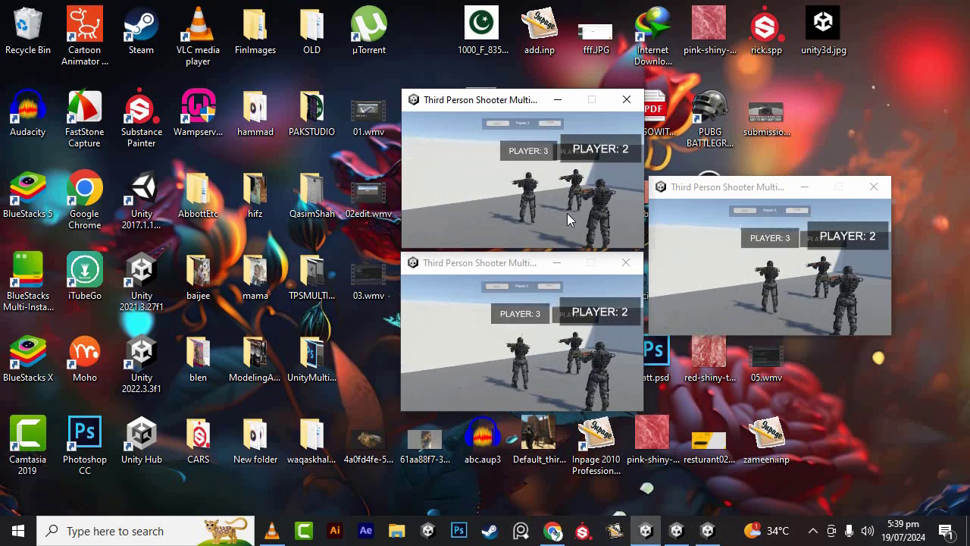
left_click(774, 274)
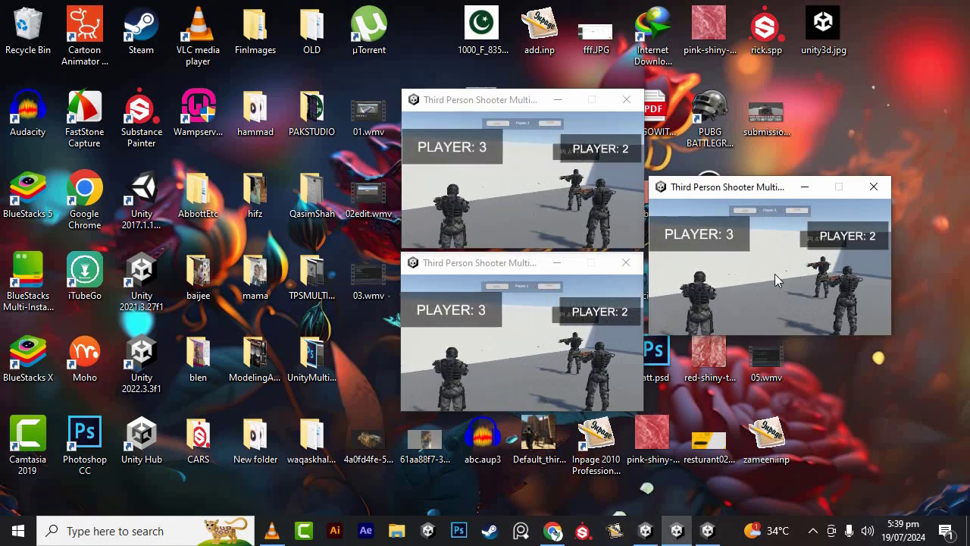
key("s")
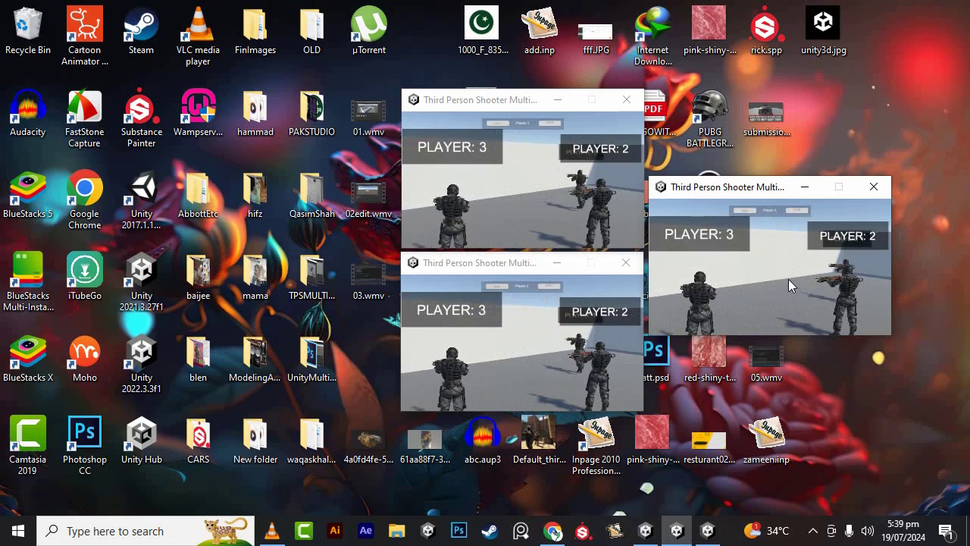
left_click(510, 380)
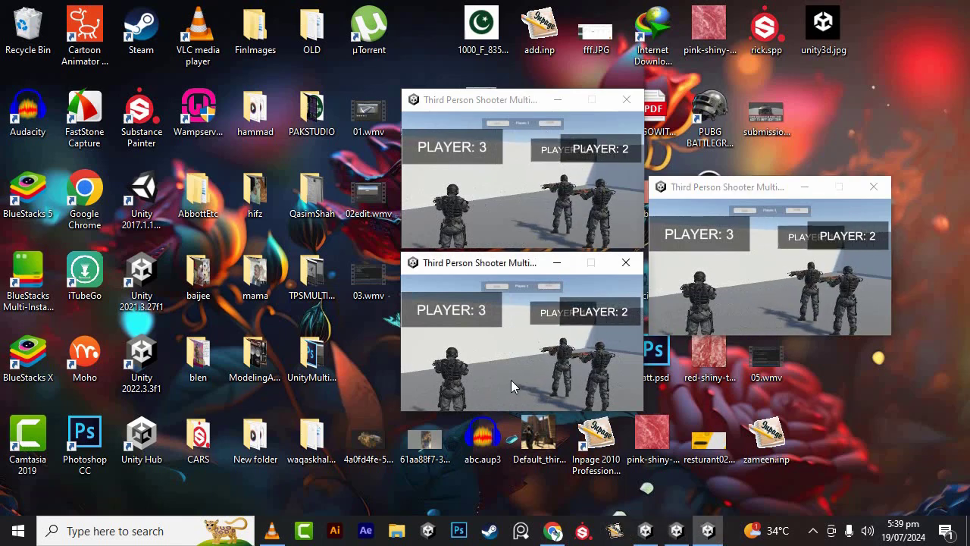
key("d")
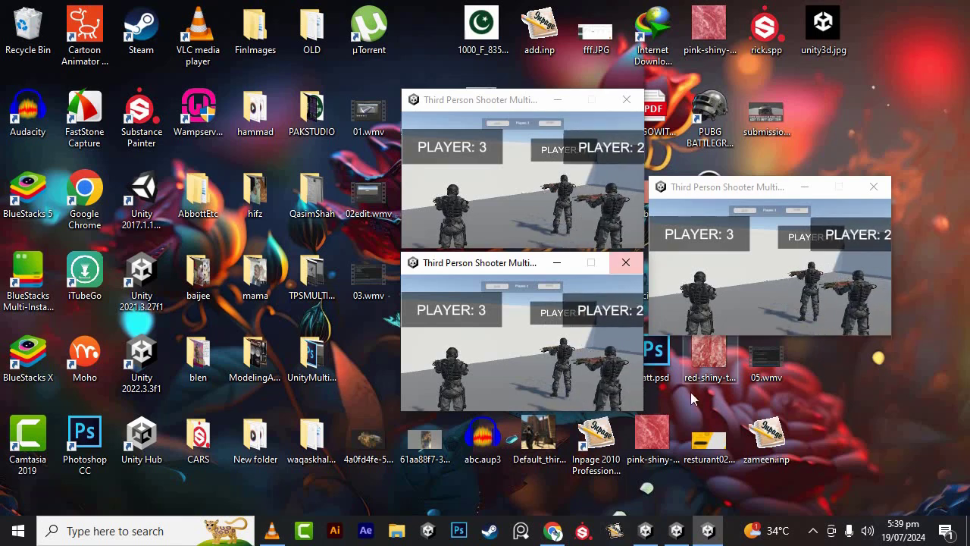
key("d")
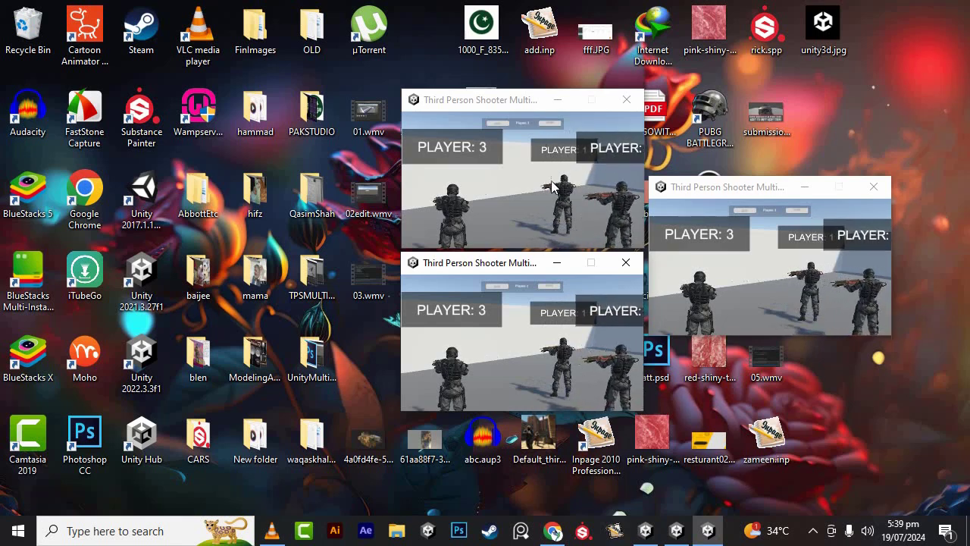